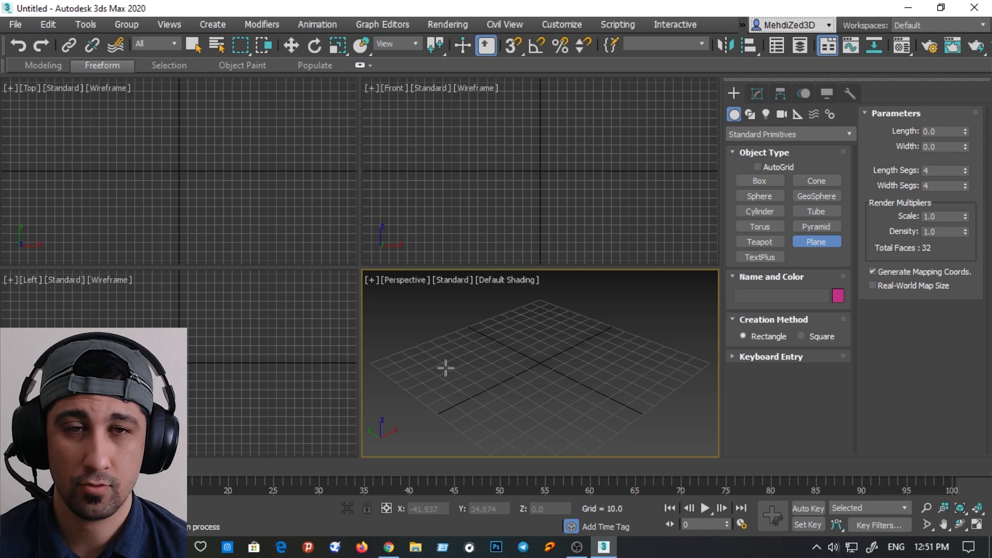
# Bring the browser forward and browse the NetCarShow Mazda model list
pyautogui.click(391, 547)
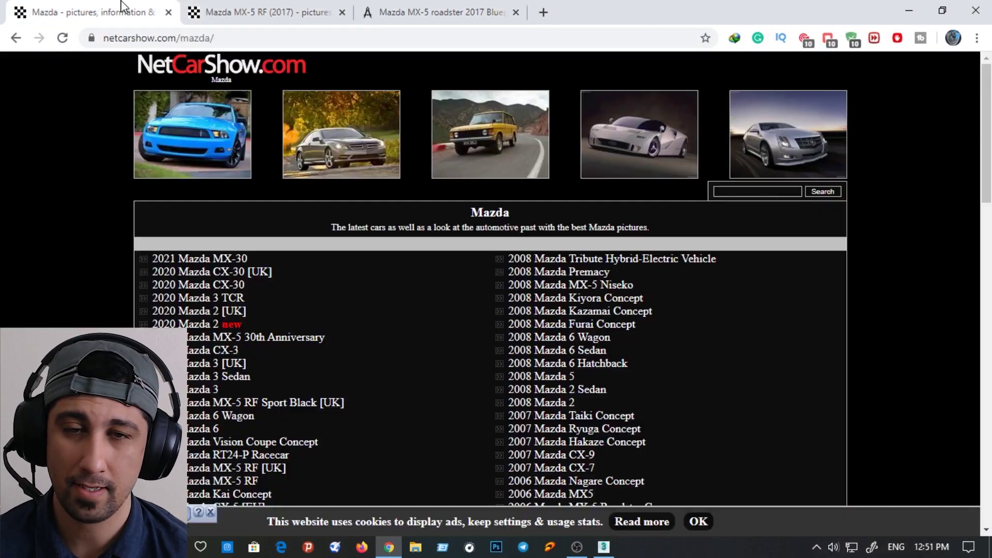
pyautogui.click(93, 12)
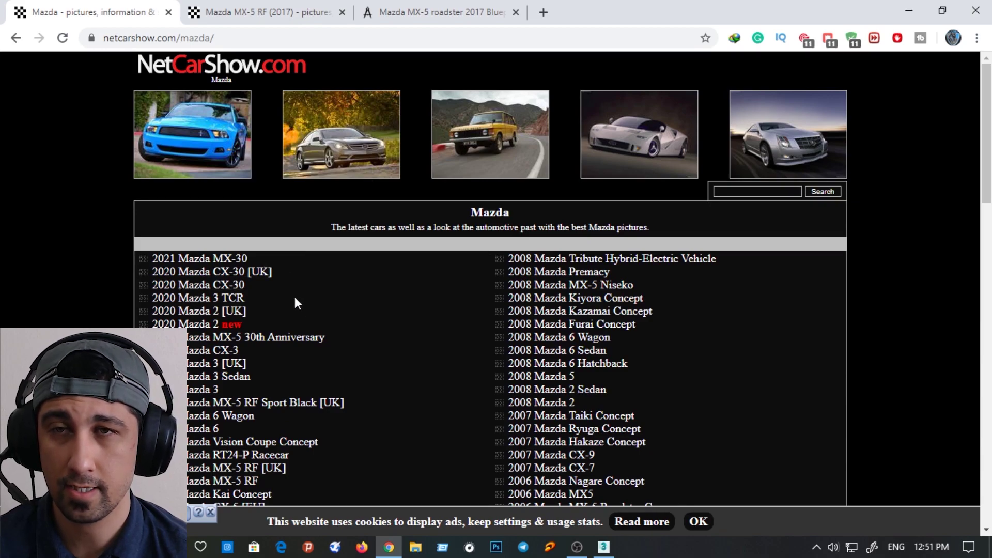
pyautogui.scroll(-4, 296, 300)
pyautogui.scroll(-4, 292, 309)
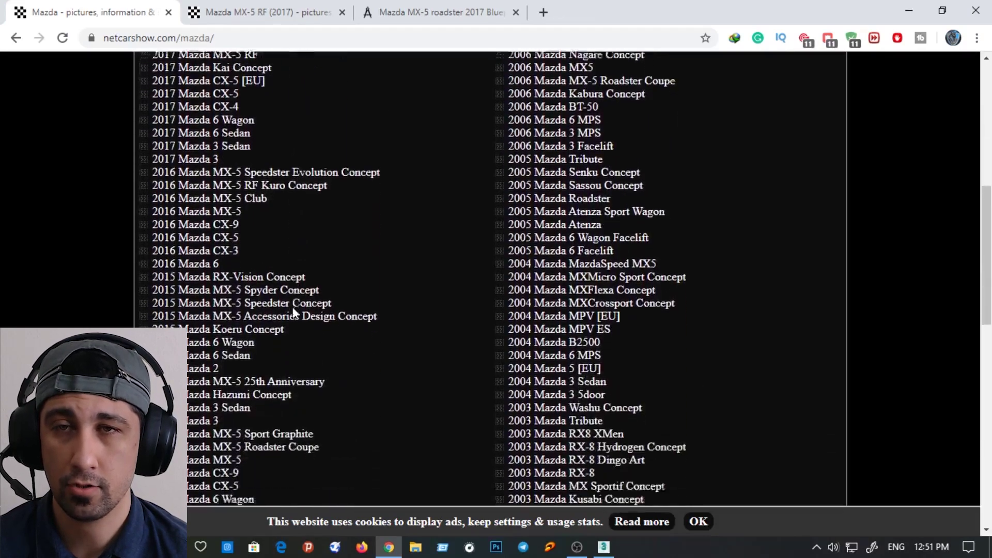
pyautogui.scroll(-2, 292, 308)
pyautogui.scroll(-3, 290, 305)
pyautogui.scroll(-1, 290, 310)
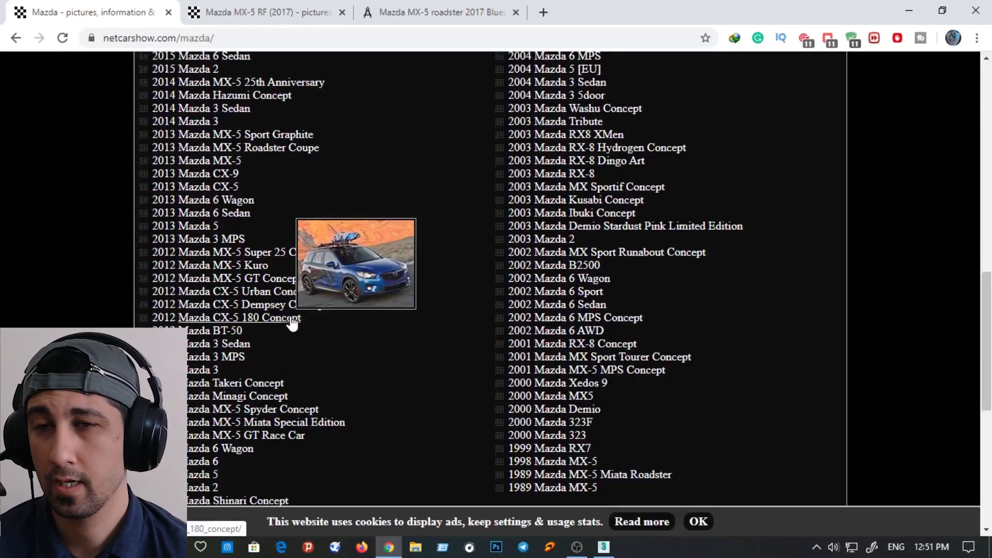
pyautogui.scroll(5, 291, 323)
pyautogui.scroll(1, 290, 323)
pyautogui.scroll(7, 291, 310)
pyautogui.scroll(1, 290, 294)
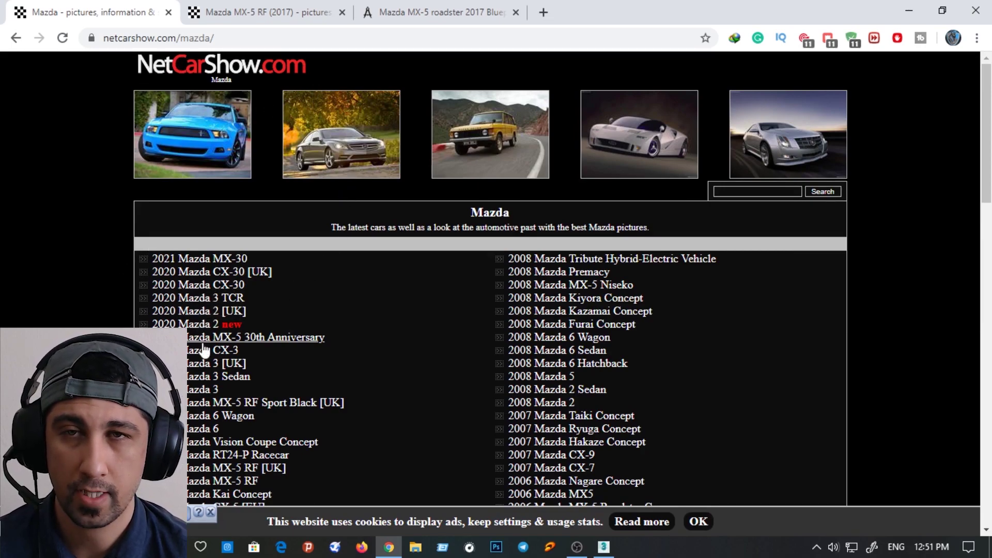
pyautogui.scroll(-3, 465, 337)
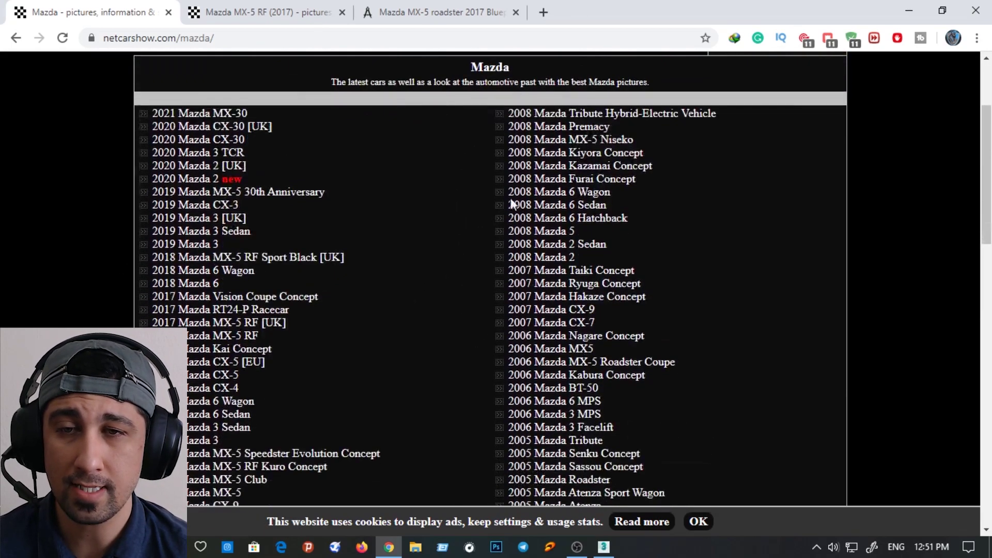
pyautogui.scroll(-4, 505, 322)
pyautogui.scroll(-4, 504, 321)
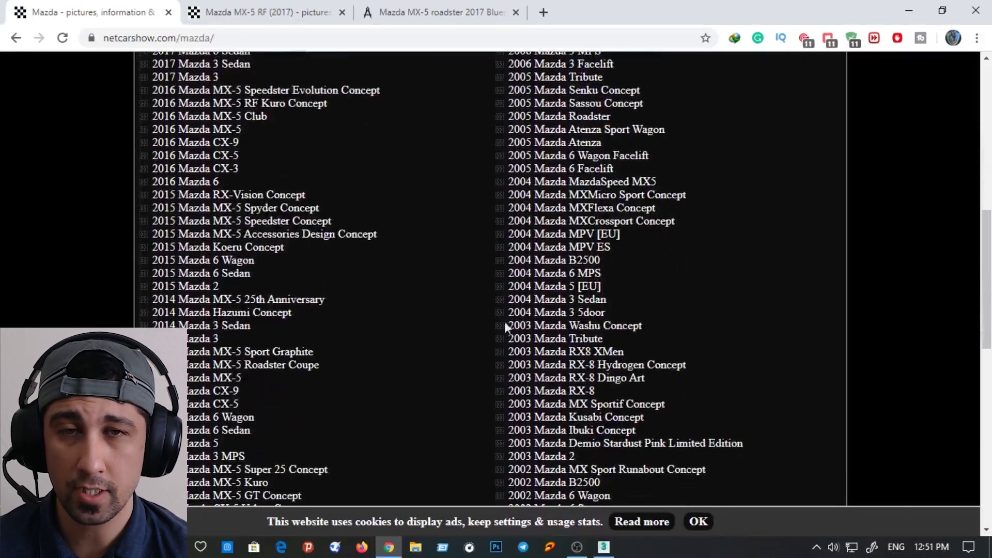
pyautogui.scroll(8, 362, 171)
pyautogui.scroll(2, 354, 177)
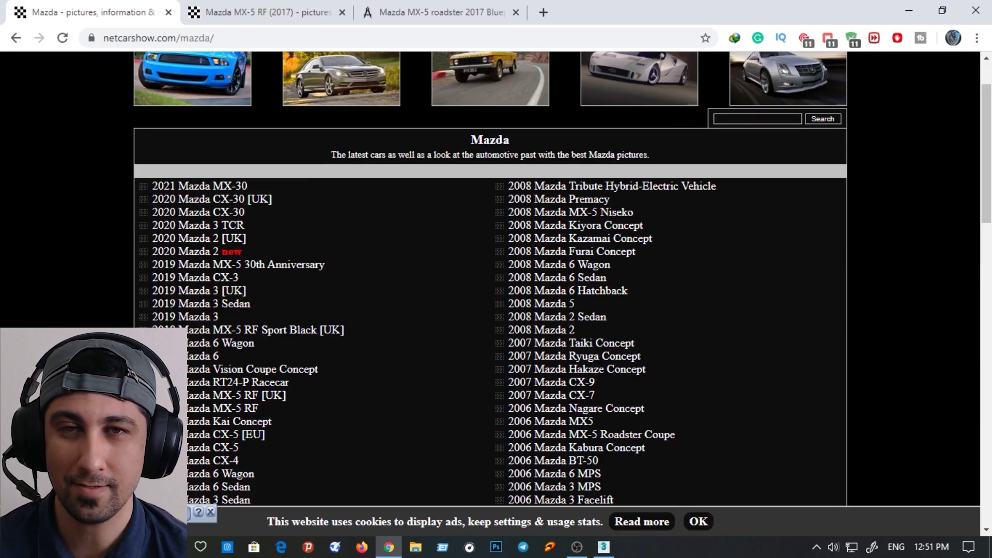
# Try the site search, then go back to the Mazda MX-30 (2021) gallery page
pyautogui.click(780, 119)
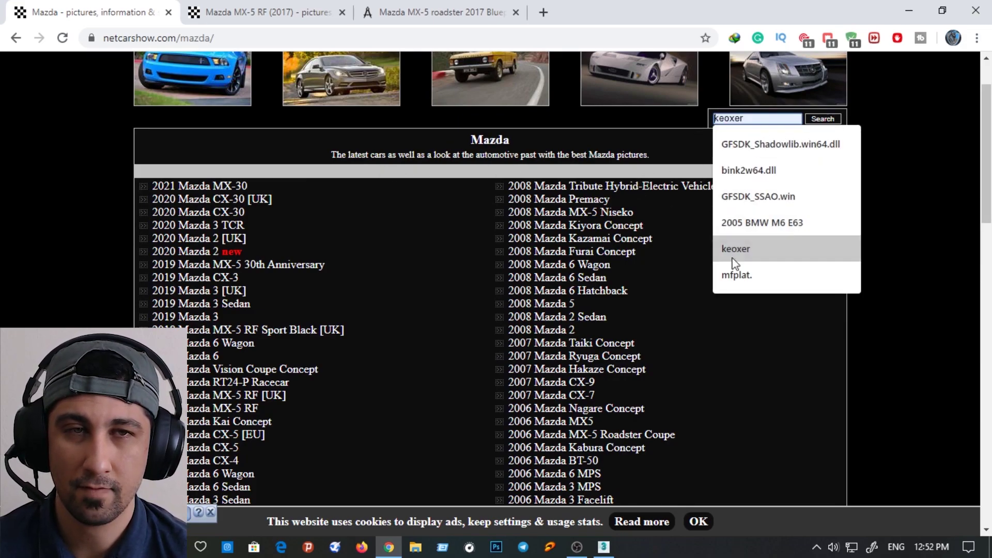
pyautogui.click(692, 280)
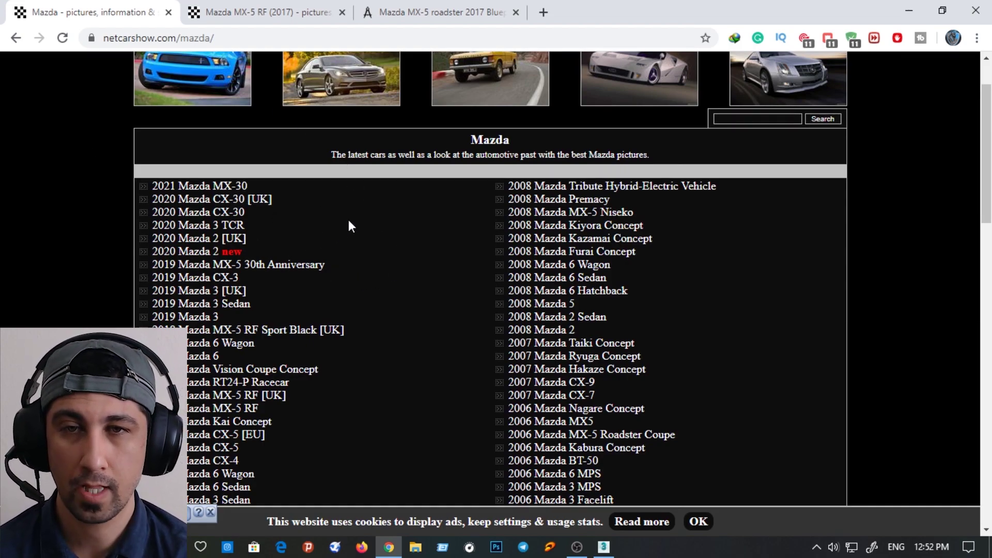
pyautogui.click(14, 38)
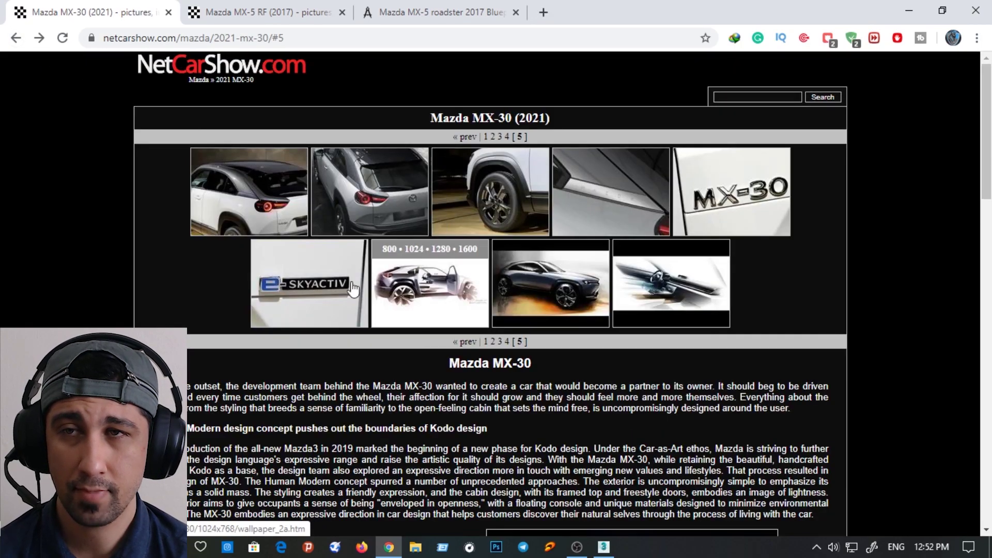
# Load the netcarshow.com home page by trimming the model path from the address
pyautogui.click(254, 39)
pyautogui.moveTo(341, 38); pyautogui.dragTo(248, 38)
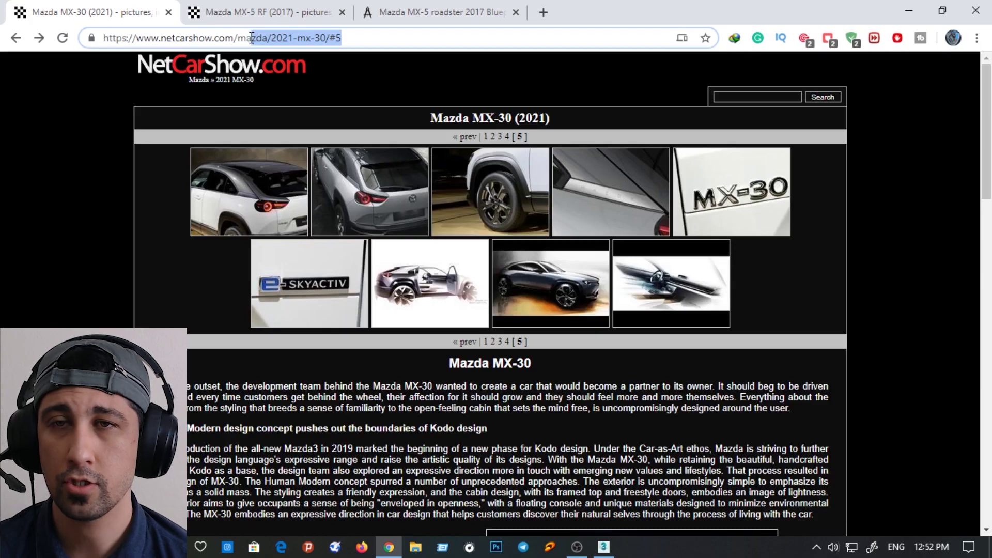
pyautogui.press('BackSpace')
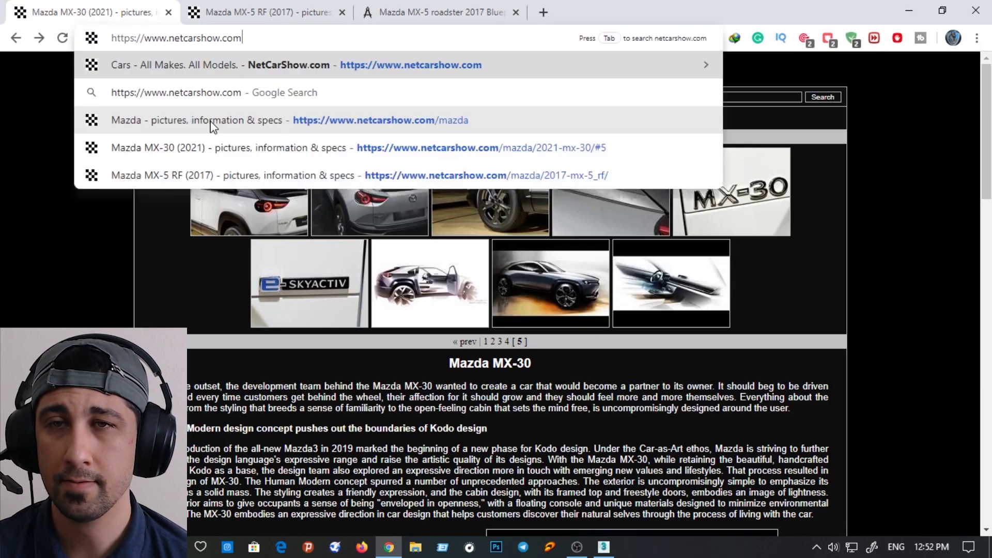
pyautogui.press('Return')
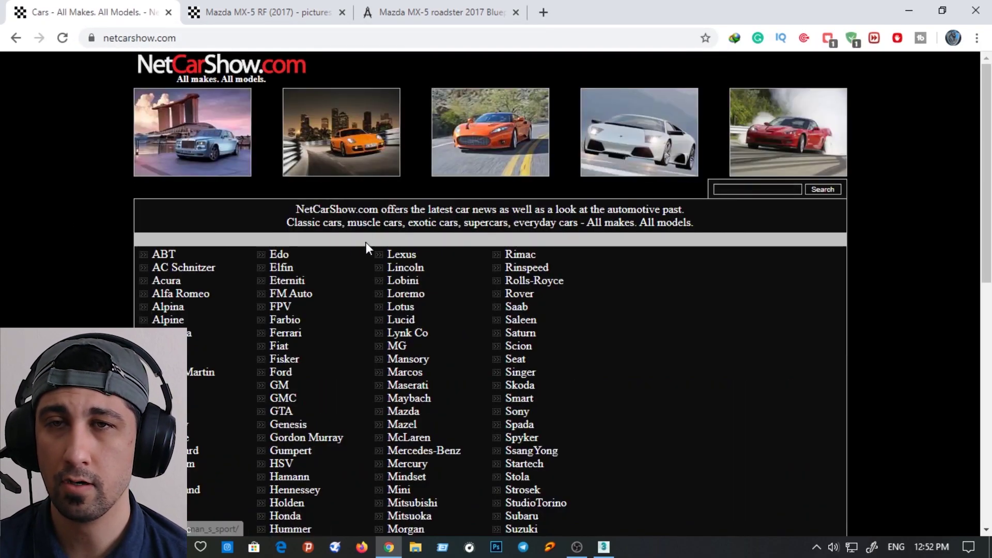
pyautogui.scroll(-3, 367, 268)
pyautogui.scroll(-4, 369, 274)
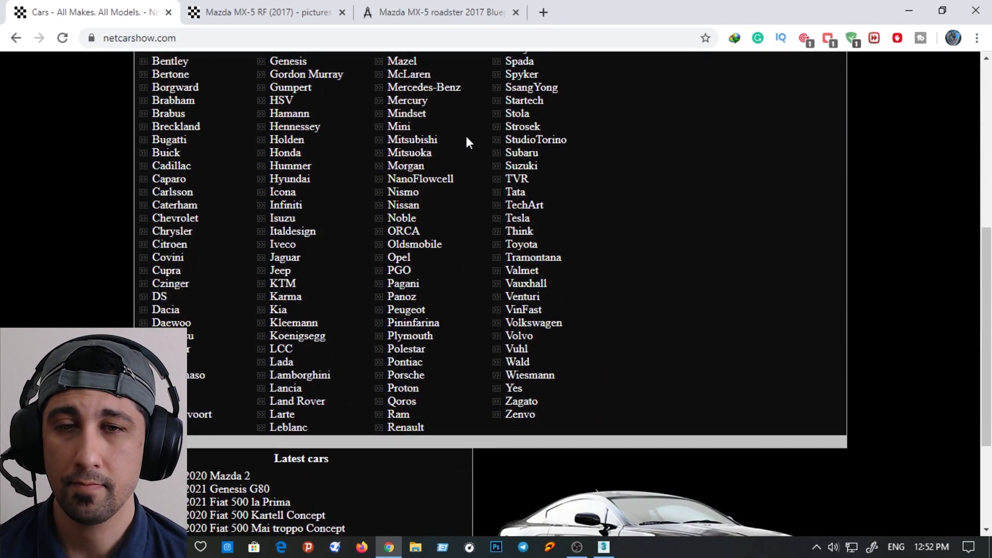
pyautogui.scroll(1, 440, 227)
pyautogui.scroll(2, 439, 227)
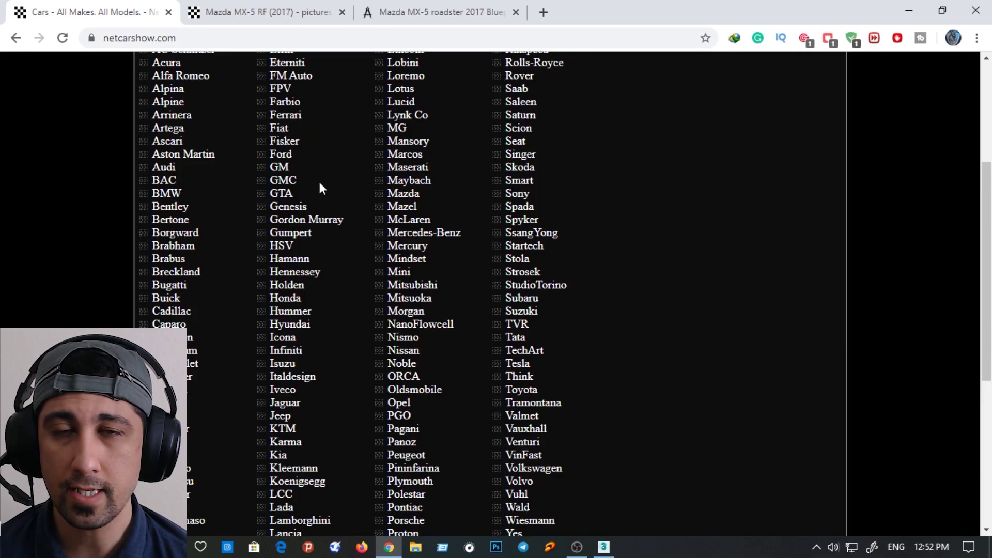
pyautogui.scroll(3, 318, 186)
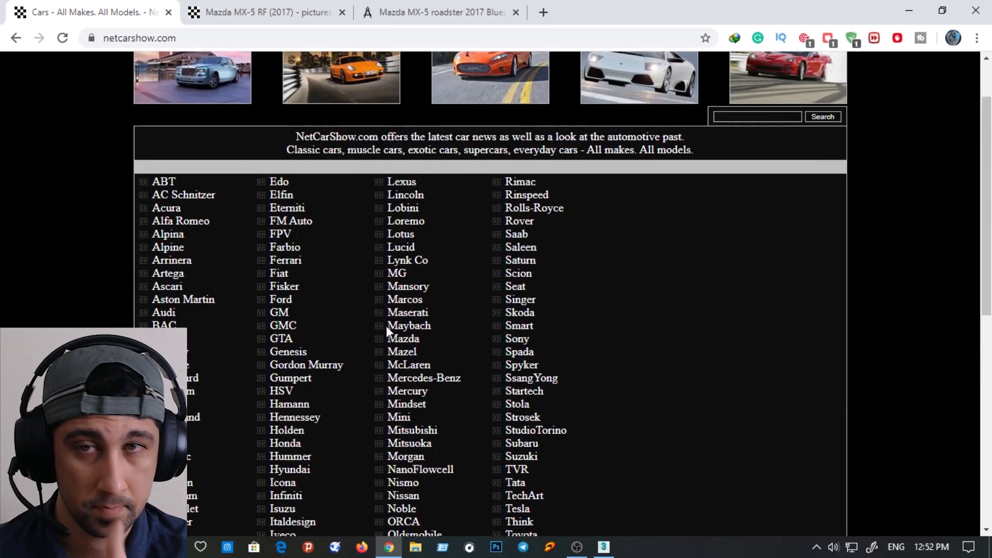
pyautogui.scroll(2, 350, 326)
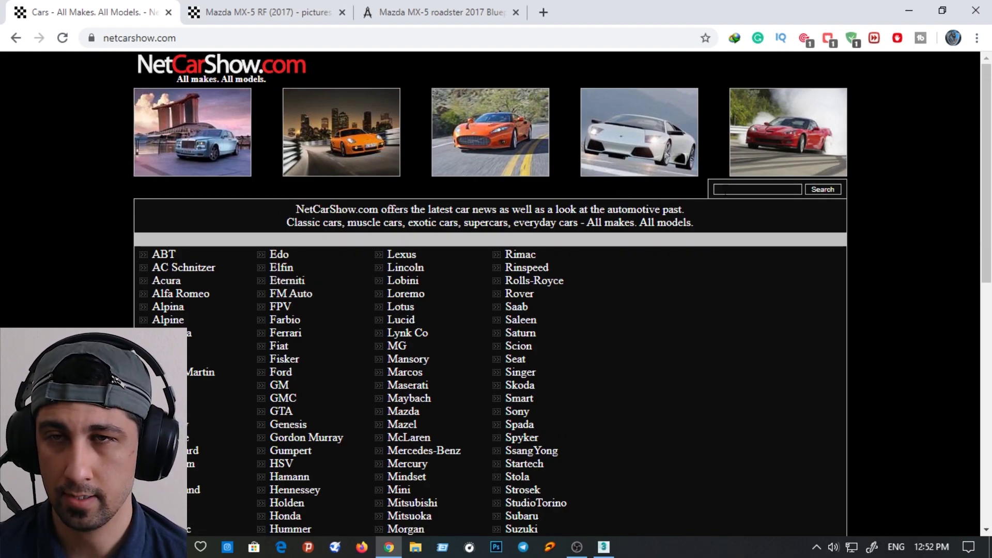
# Search the site for 'Maz' and dismiss the page translation offer
pyautogui.click(726, 189)
pyautogui.write('M')
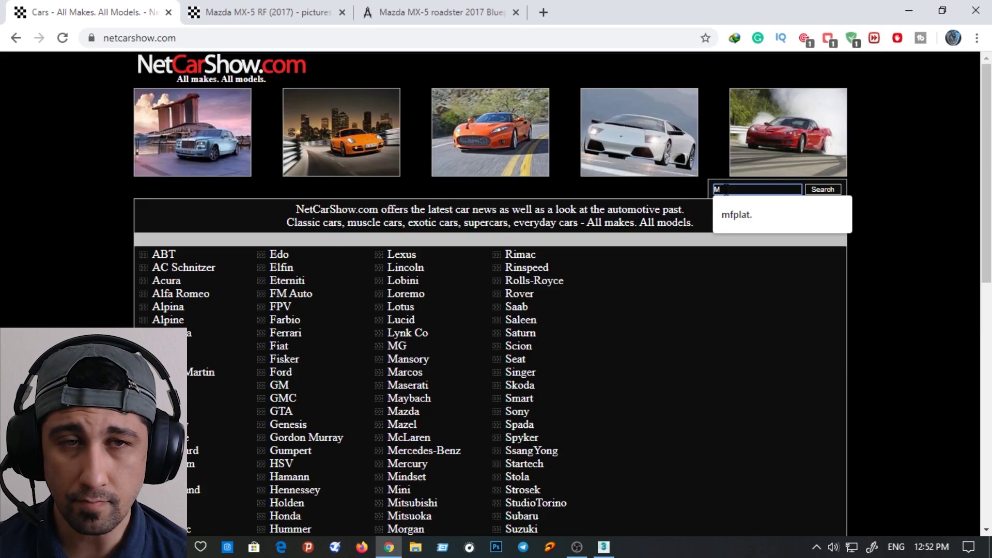
pyautogui.write('az')
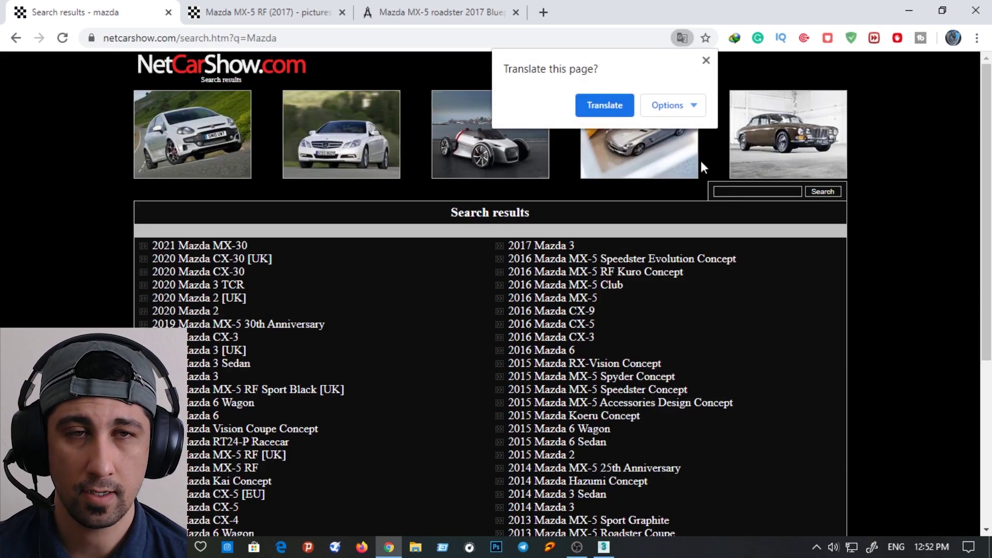
pyautogui.click(713, 54)
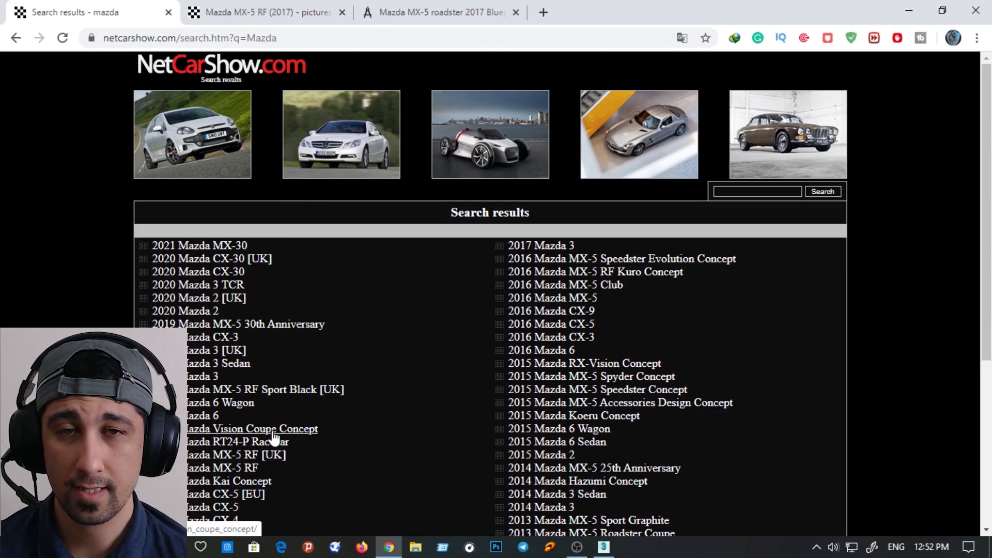
pyautogui.moveTo(233, 455)
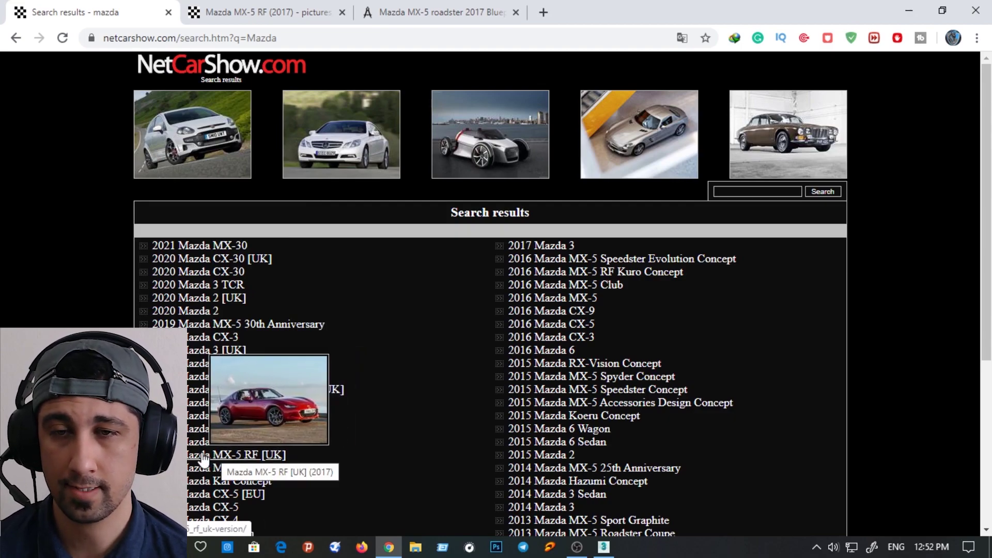
# Open the Mazda MX-5 RF [UK] page and page through its gallery to page 7
pyautogui.click(231, 459)
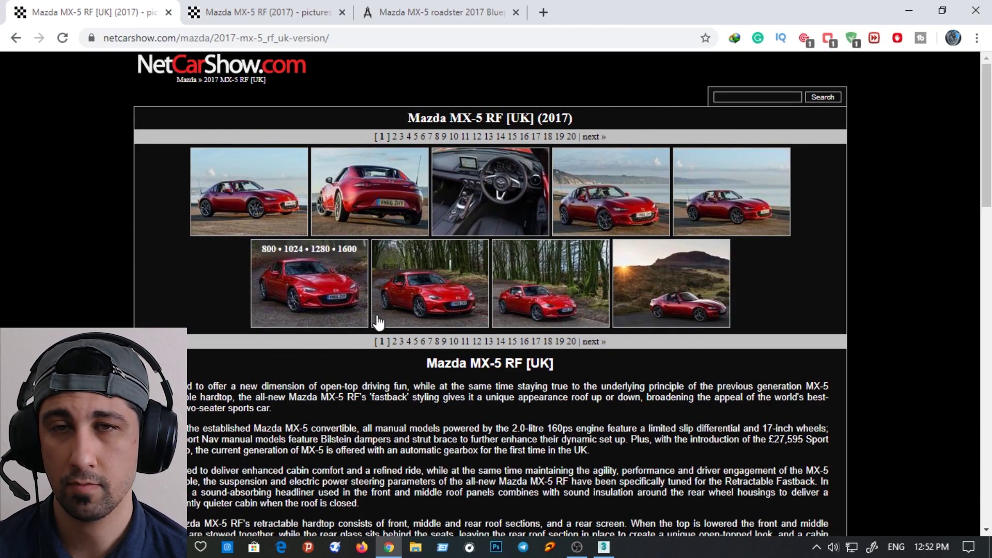
pyautogui.moveTo(551, 283)
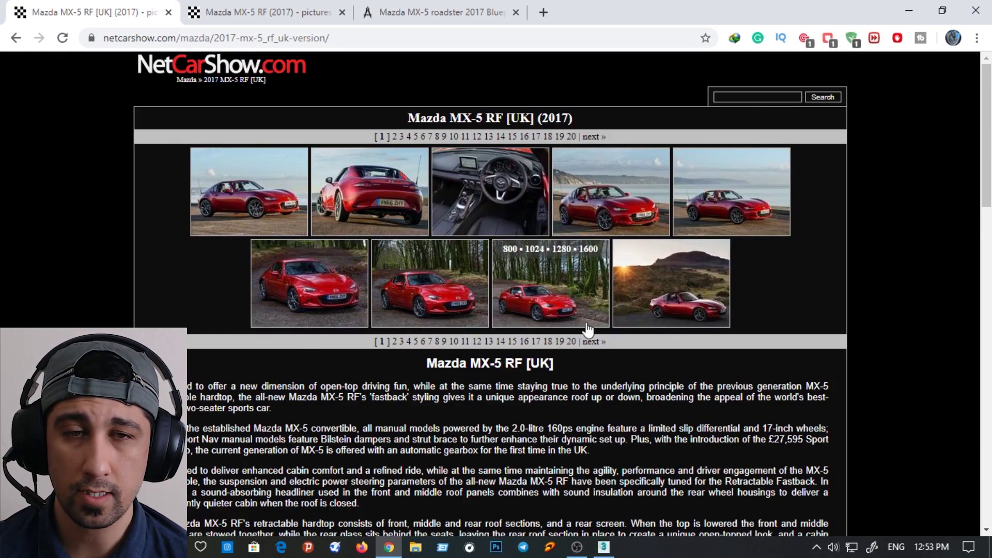
pyautogui.click(394, 341)
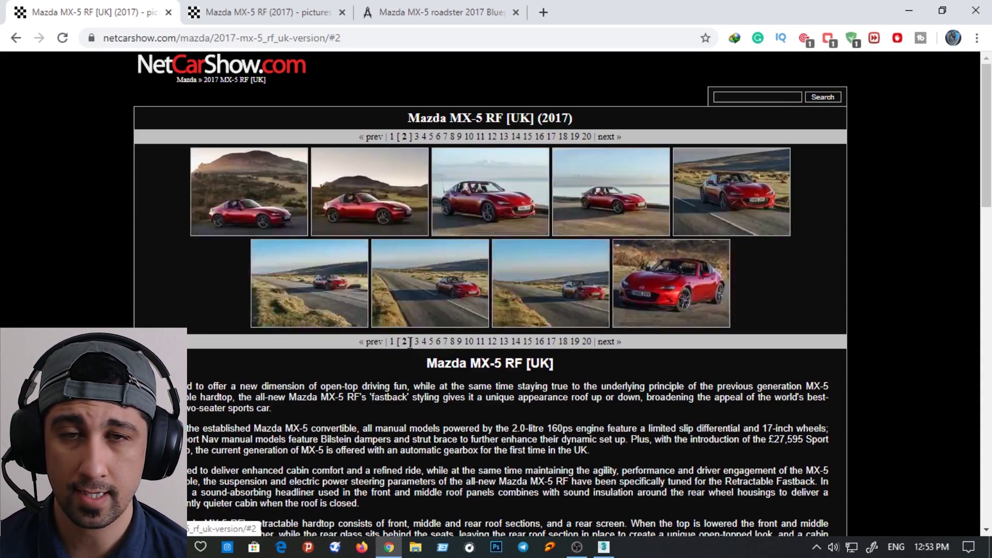
pyautogui.click(416, 344)
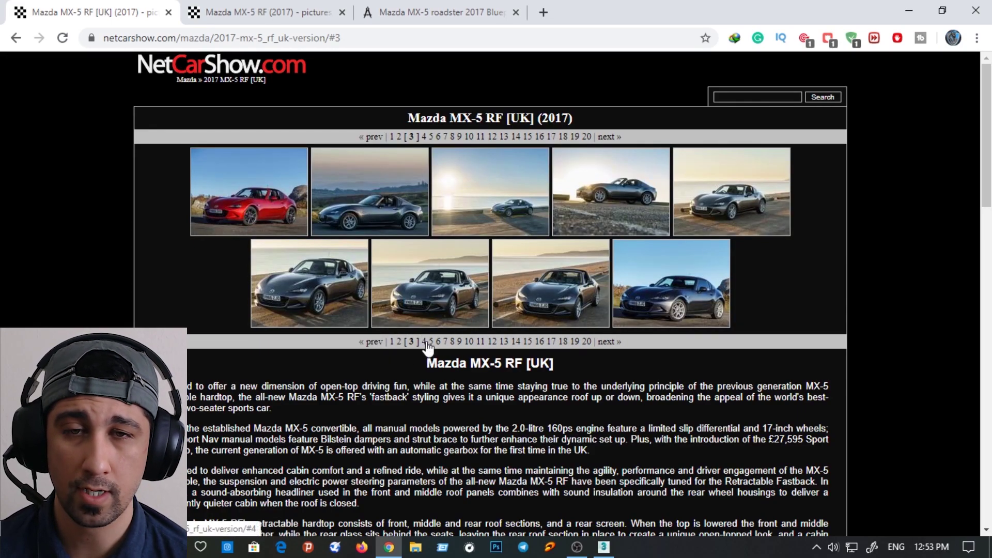
pyautogui.click(425, 342)
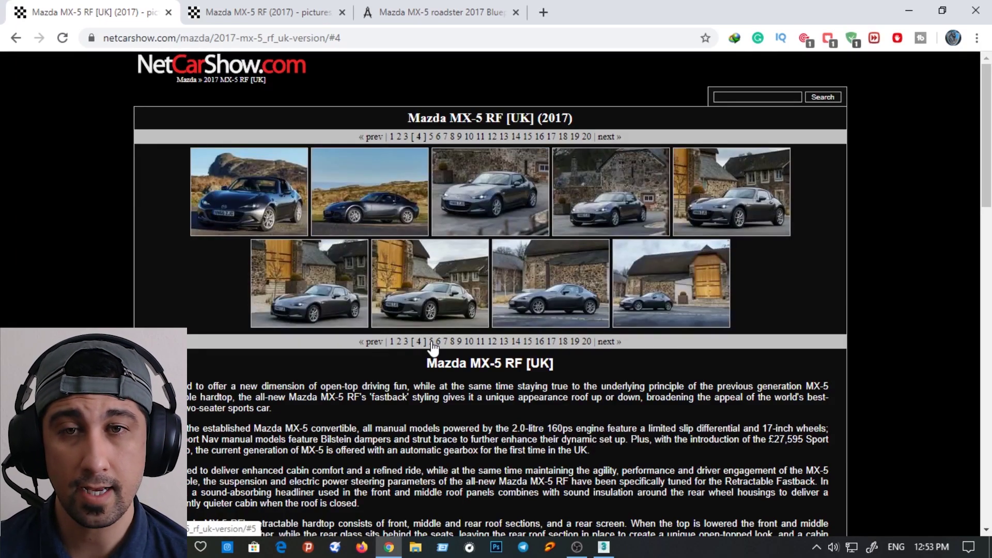
pyautogui.click(433, 346)
pyautogui.click(447, 344)
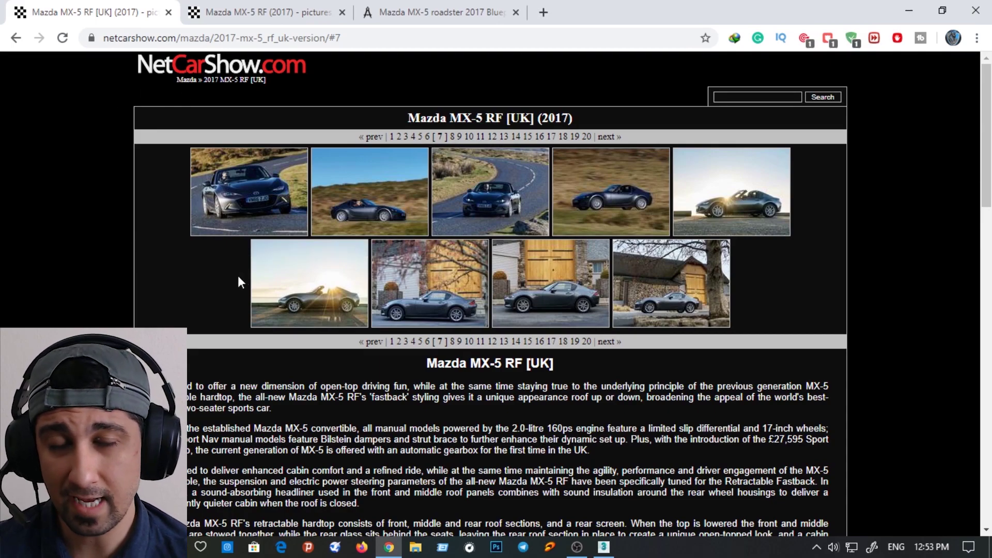
pyautogui.moveTo(309, 284)
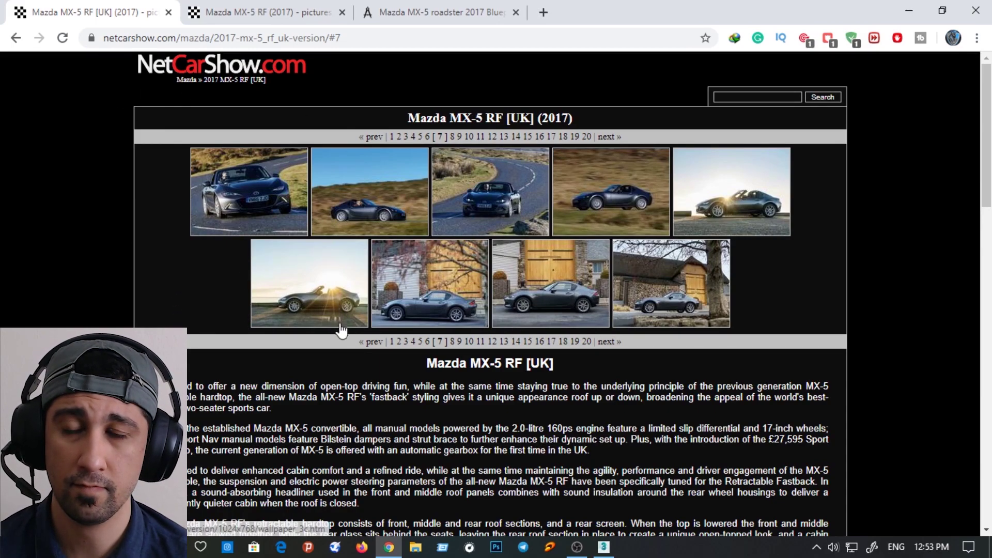
# On the Mazda MX-5 RF (2017) tab, page through the gallery to page 14
pyautogui.click(245, 16)
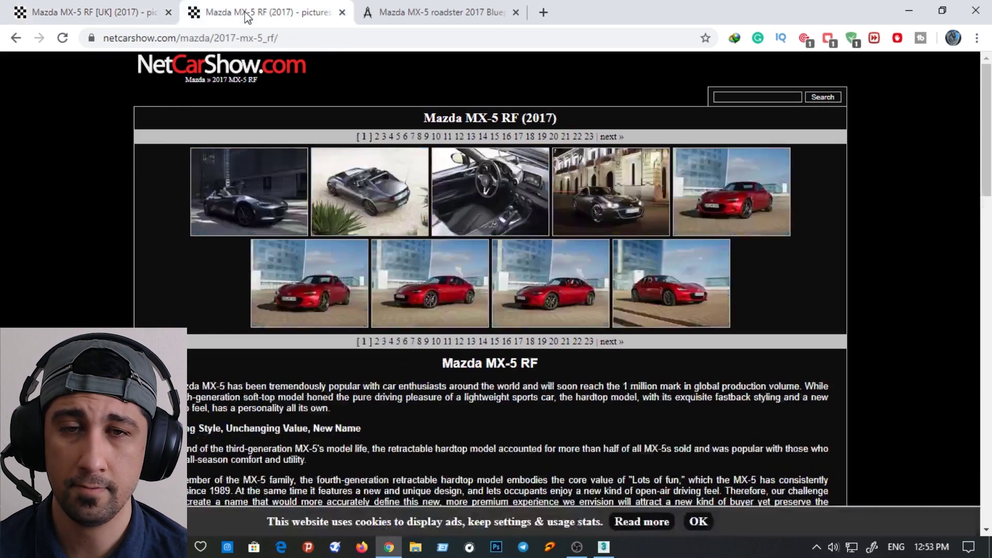
pyautogui.click(384, 342)
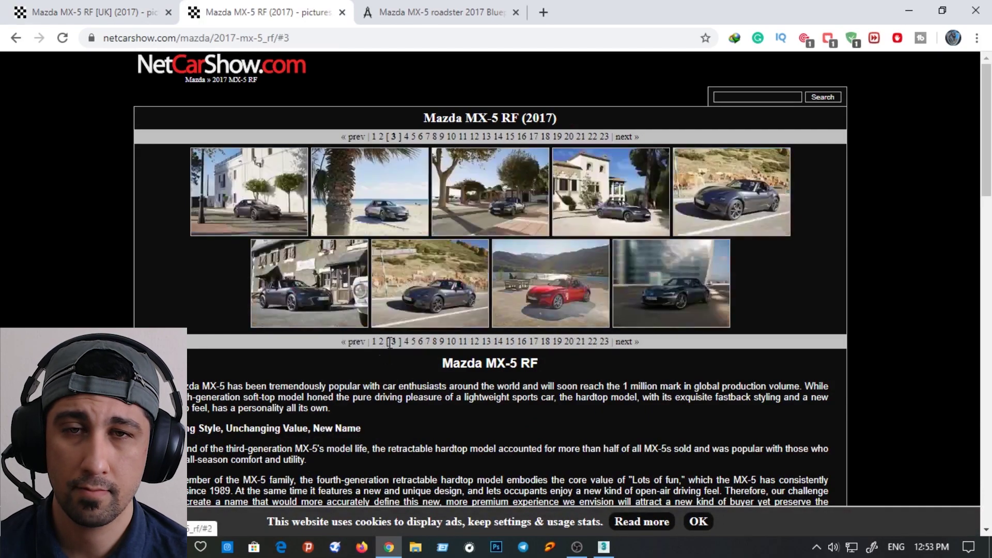
pyautogui.click(434, 342)
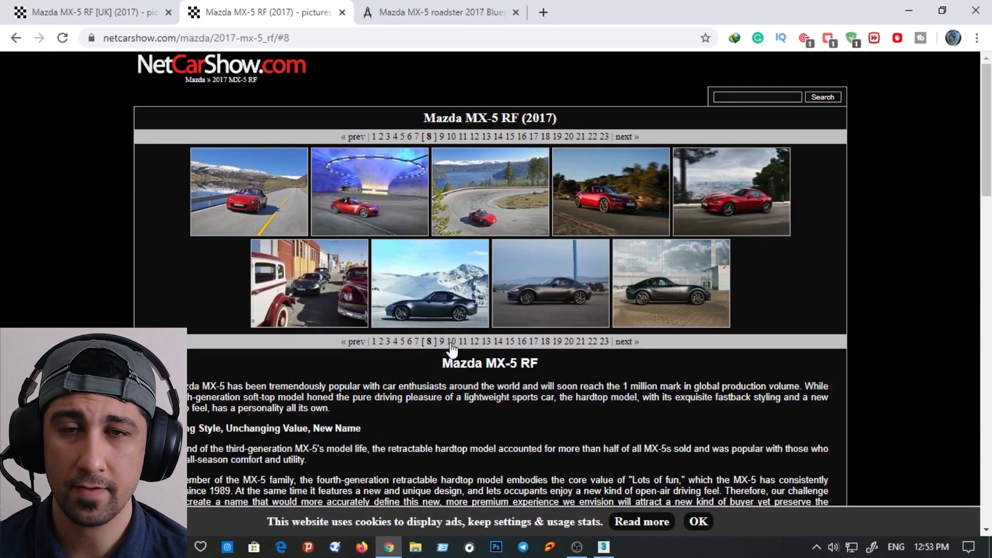
pyautogui.click(451, 342)
pyautogui.click(496, 343)
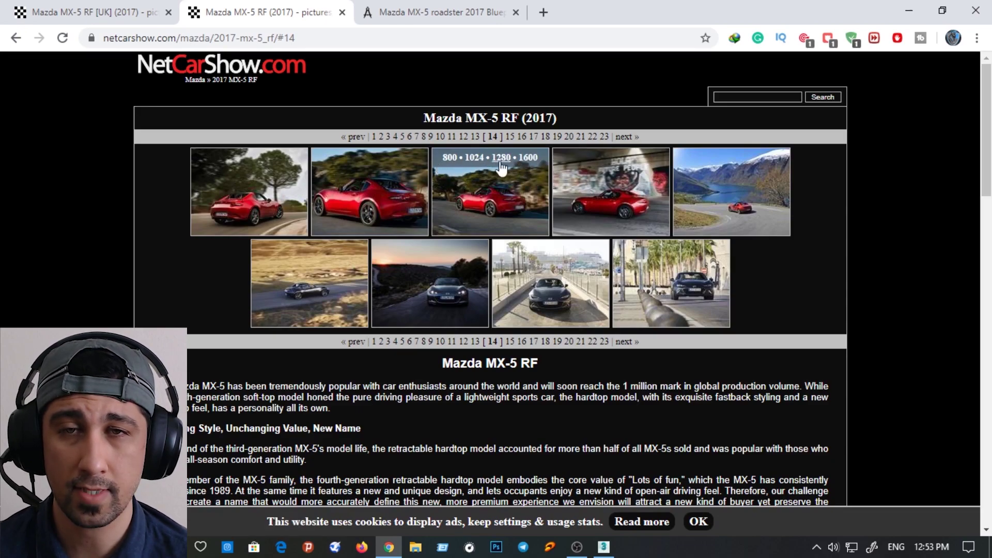
pyautogui.middleClick(530, 164)
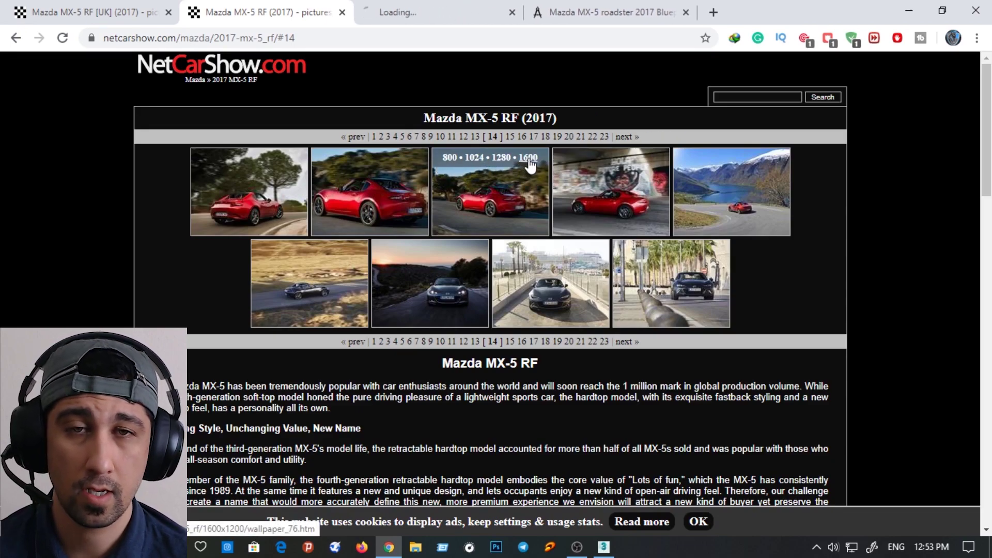
pyautogui.click(421, 9)
pyautogui.scroll(-3, 411, 310)
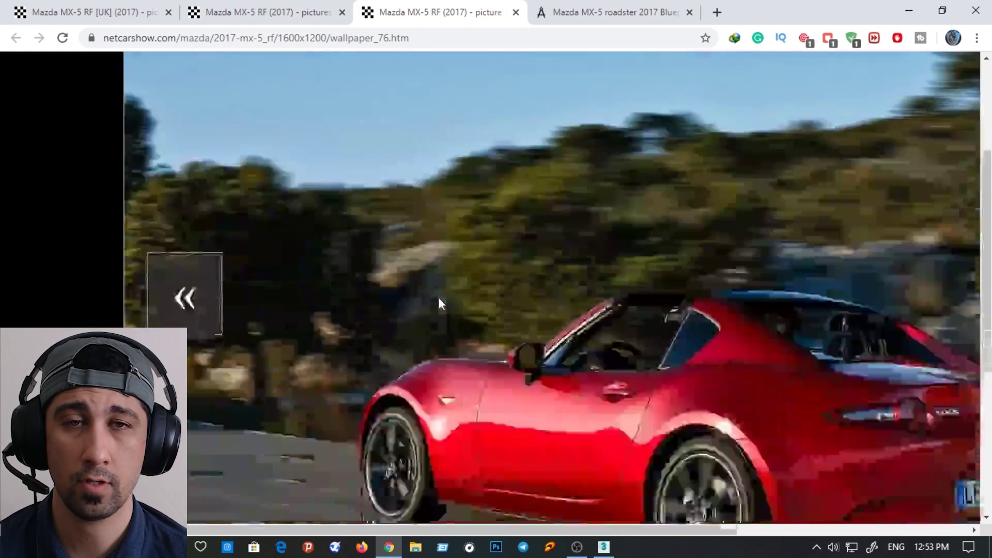
pyautogui.scroll(-2, 438, 300)
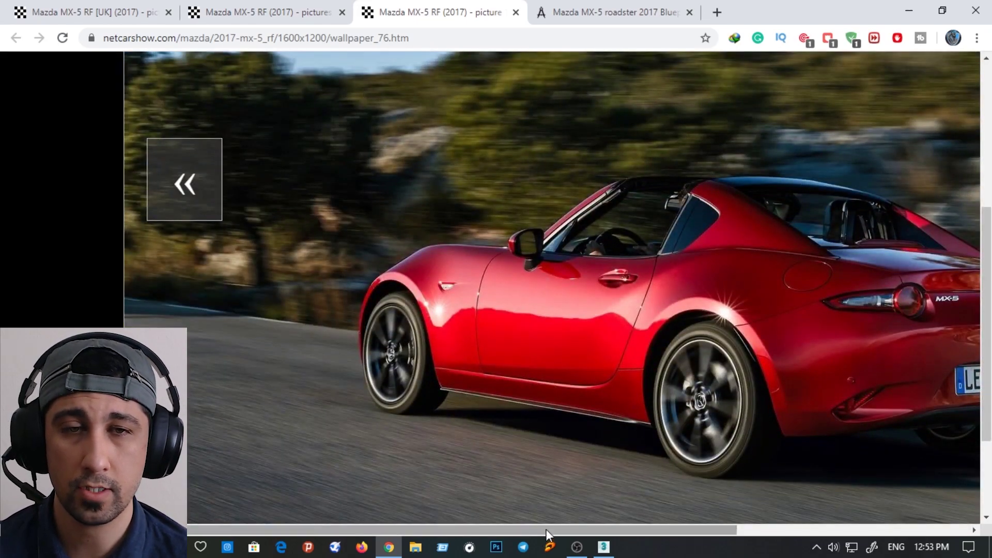
pyautogui.moveTo(546, 529); pyautogui.dragTo(640, 525)
pyautogui.scroll(-3, 773, 351)
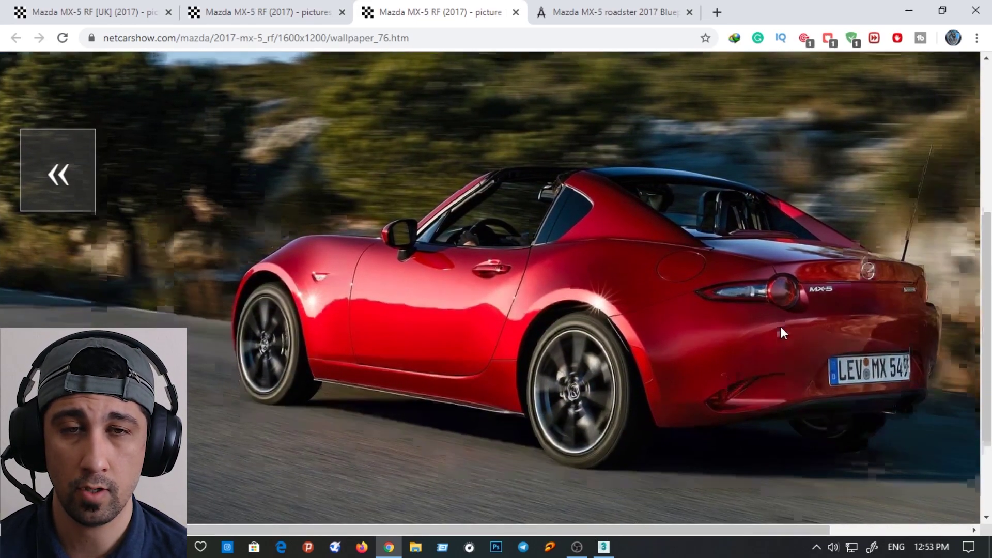
pyautogui.scroll(1, 779, 324)
pyautogui.rightClick(561, 194)
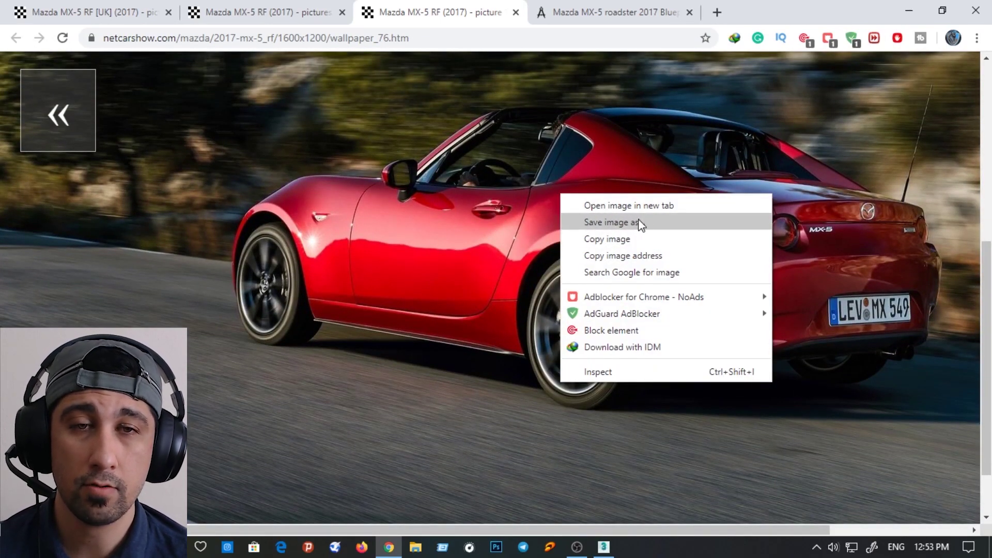
pyautogui.click(511, 218)
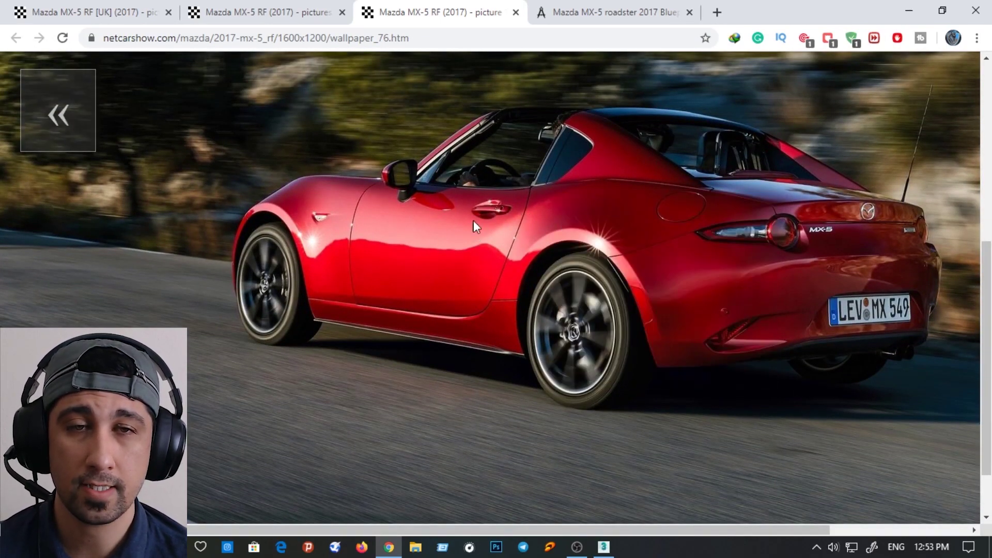
pyautogui.click(515, 13)
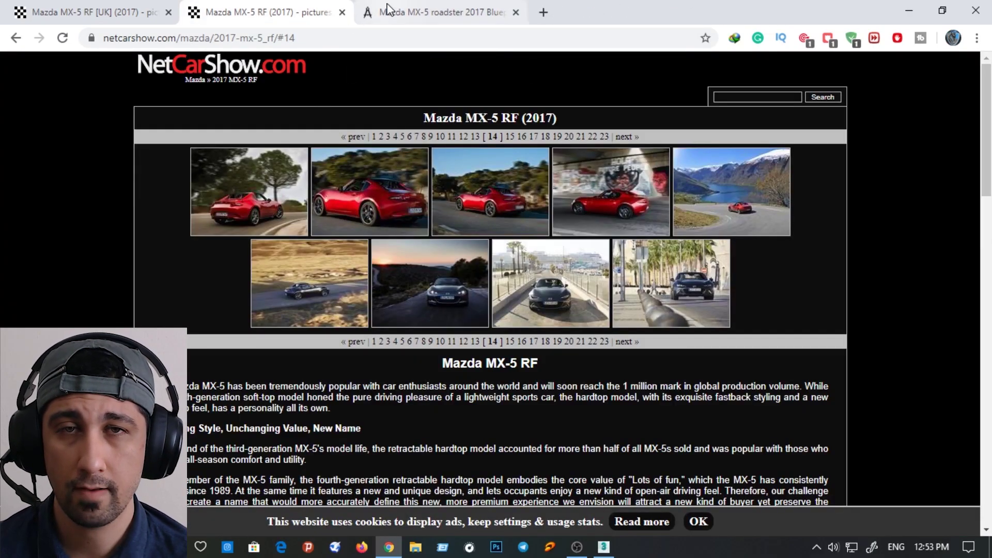
# Page the MX-5 RF gallery through to page 23, then return to the MX-5 roadster 2017 blueprint
pyautogui.click(511, 341)
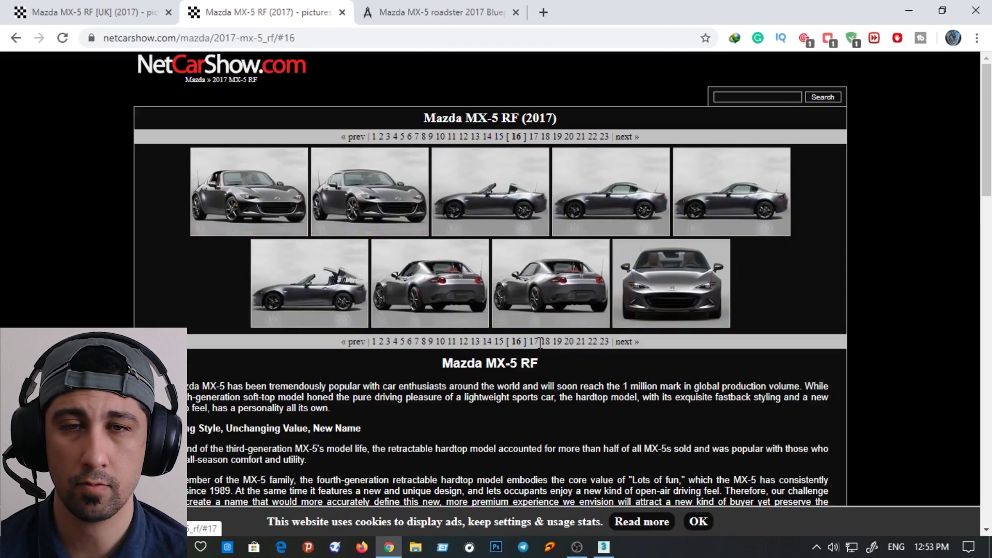
pyautogui.click(545, 342)
pyautogui.click(558, 342)
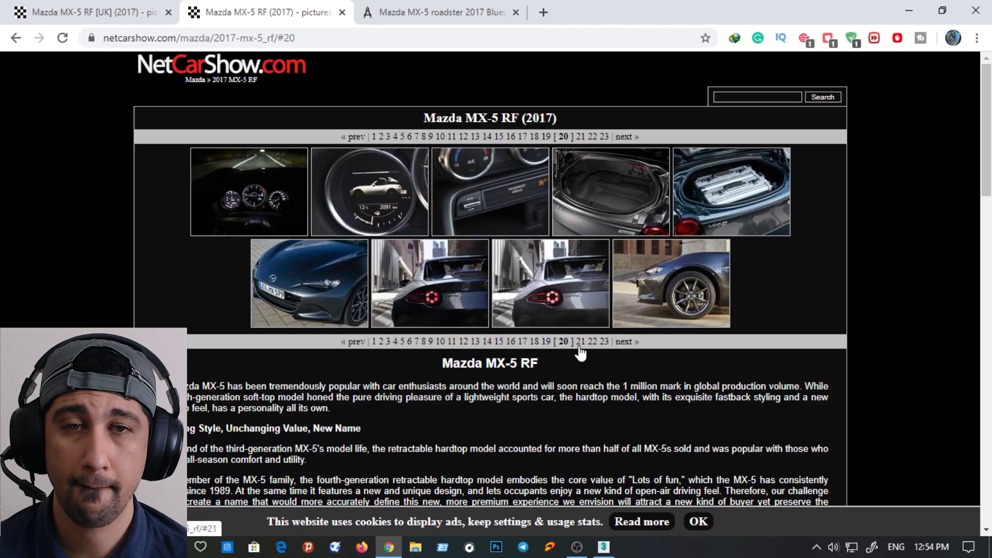
pyautogui.click(580, 346)
pyautogui.click(593, 342)
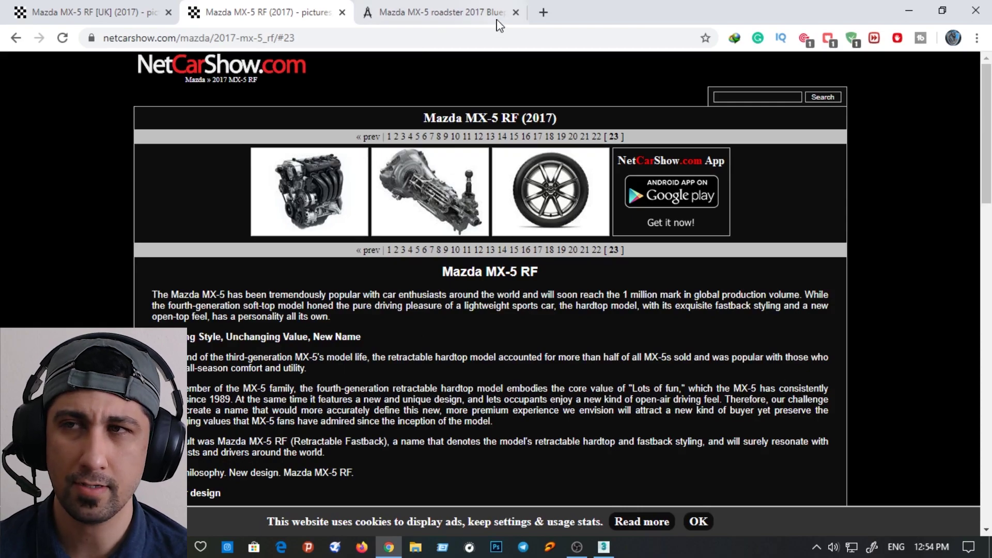
pyautogui.click(440, 14)
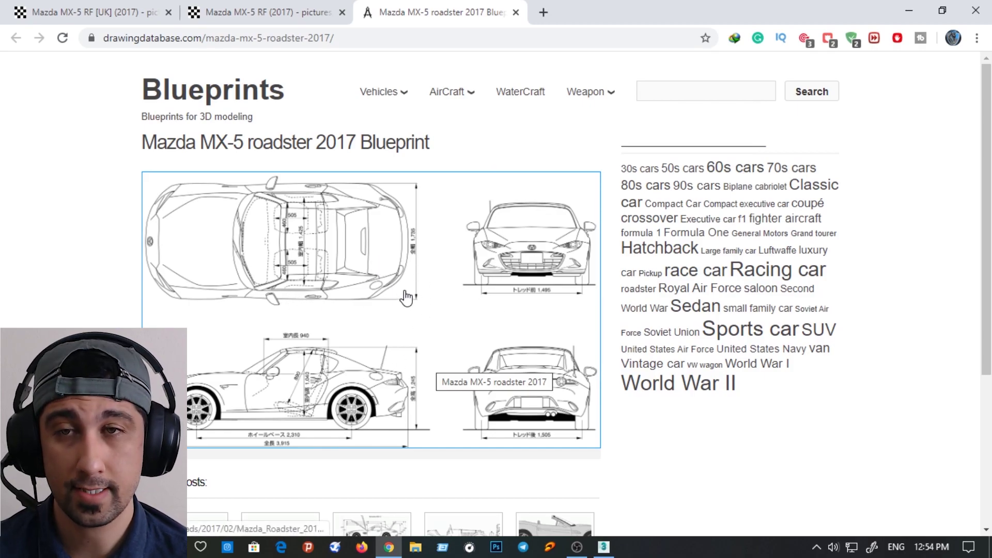
# View the full Mazda_Roadster_2017.gif blueprint in its own tab, then minimize Chrome
pyautogui.middleClick(421, 323)
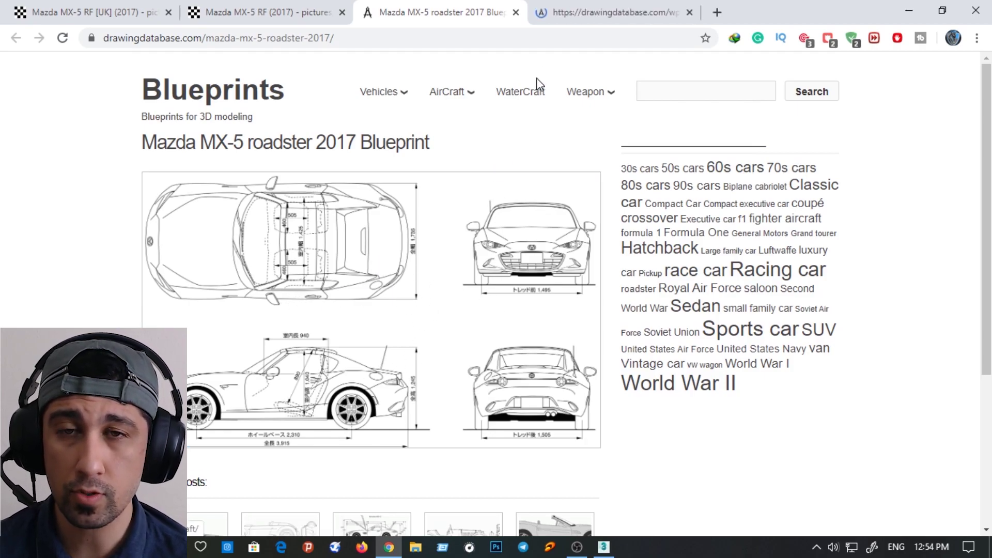
pyautogui.click(596, 14)
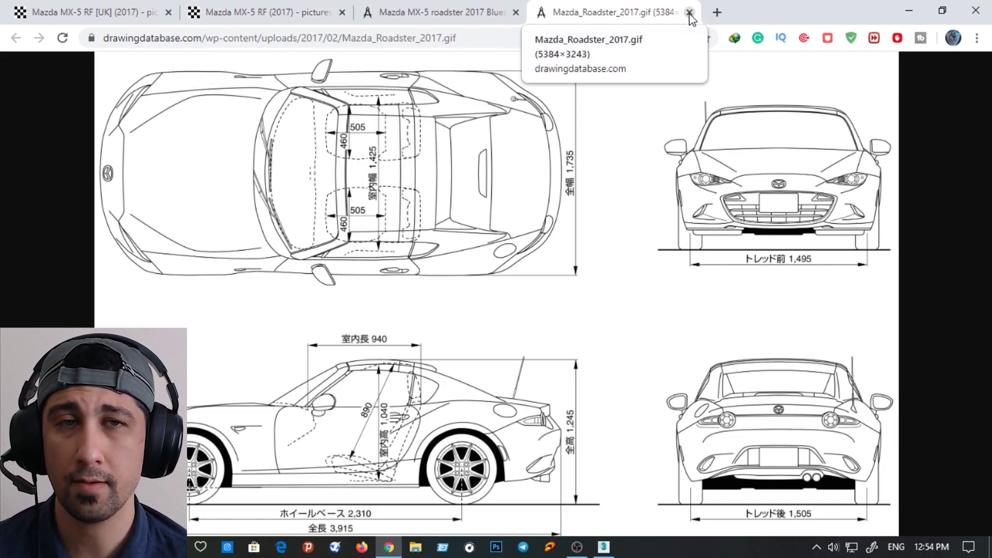
pyautogui.click(920, 5)
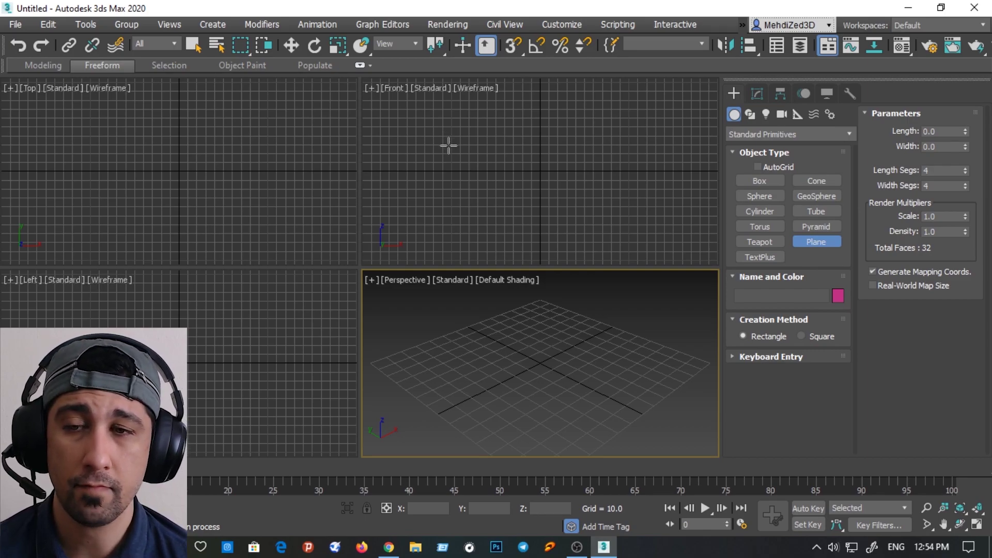
# Switch the Front viewport to the Right view
pyautogui.click(449, 146)
pyautogui.press('v')
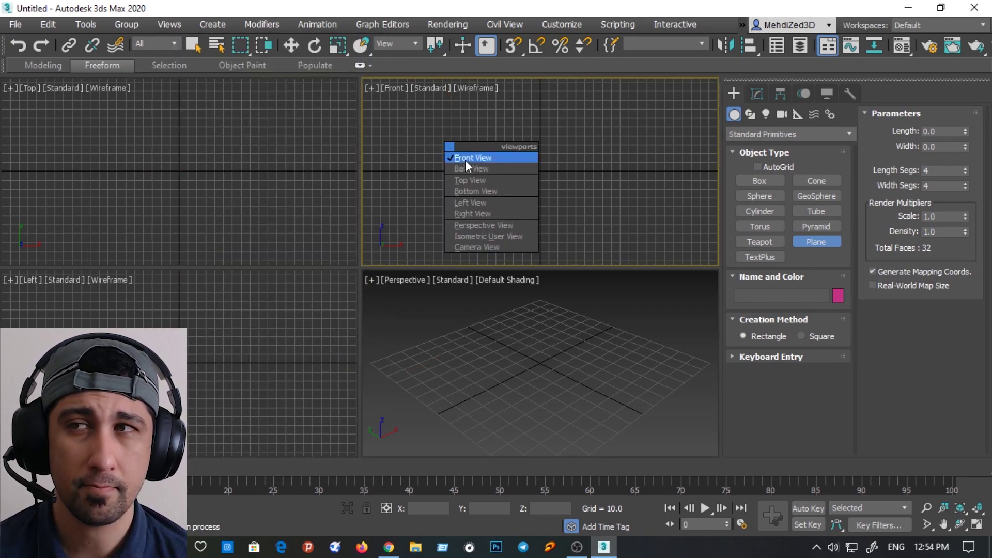
pyautogui.click(488, 214)
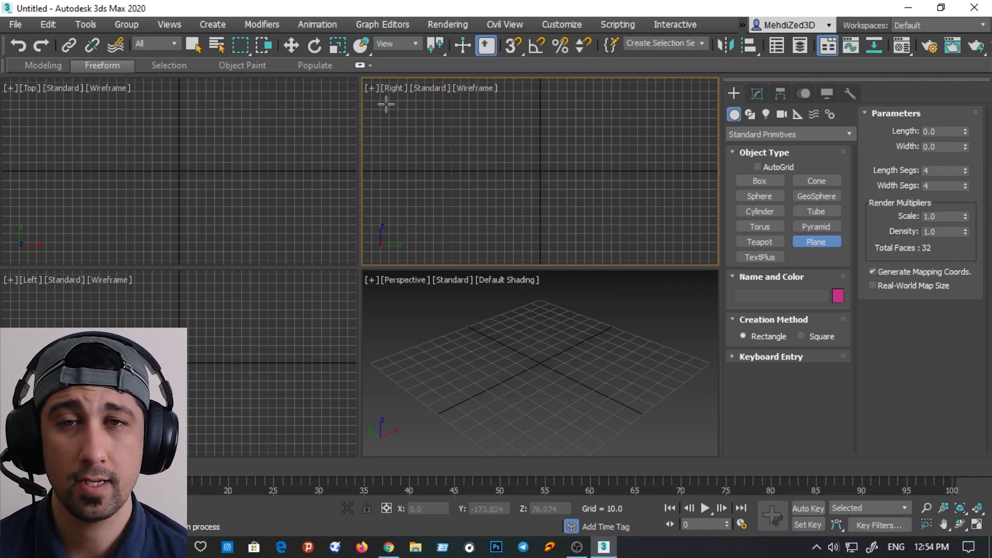
# Draw a 158.691 × 350.102 plane with 1×1 segments, shown shaded with edges
pyautogui.moveTo(385, 103)
pyautogui.mouseDown()
pyautogui.moveTo(707, 243)
pyautogui.moveTo(697, 245)
pyautogui.mouseUp()
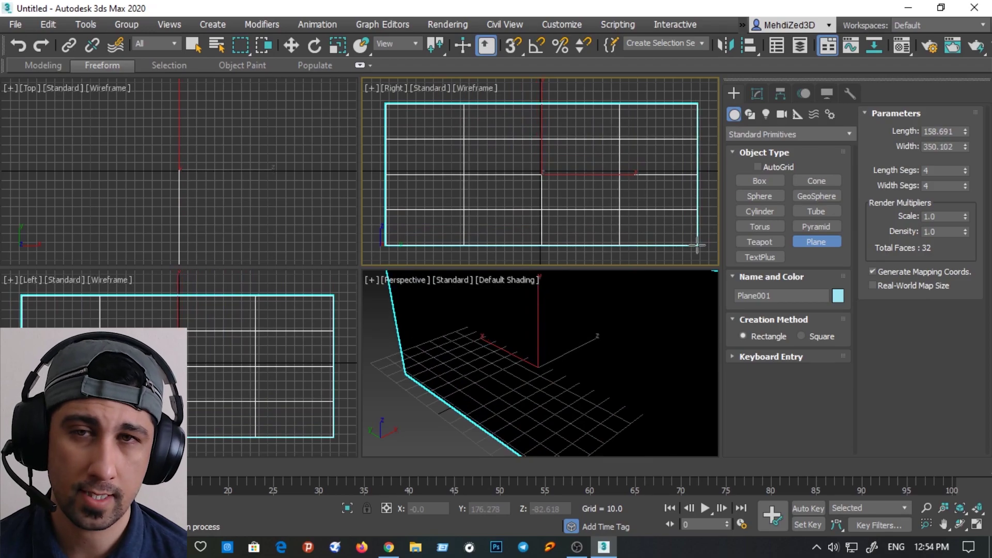
pyautogui.rightClick(969, 174)
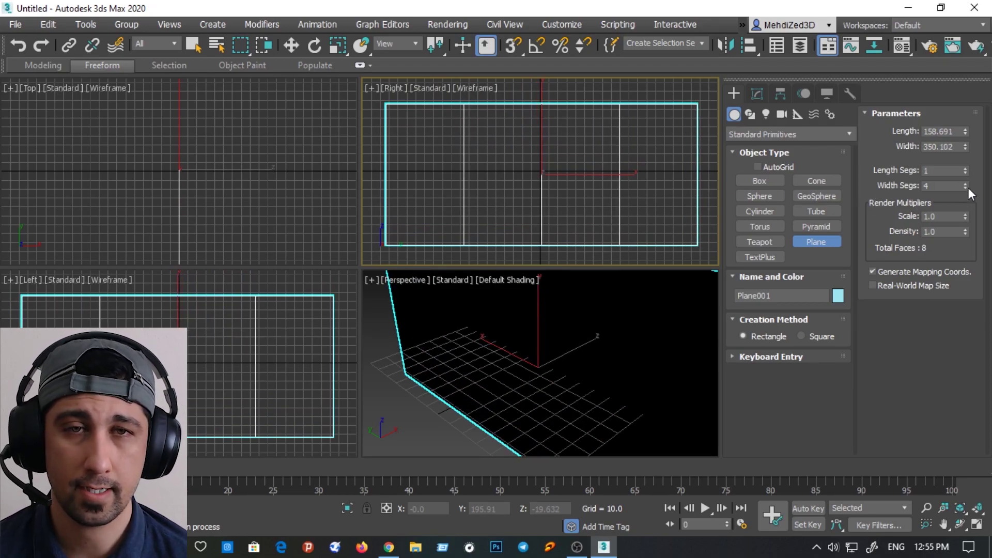
pyautogui.rightClick(968, 187)
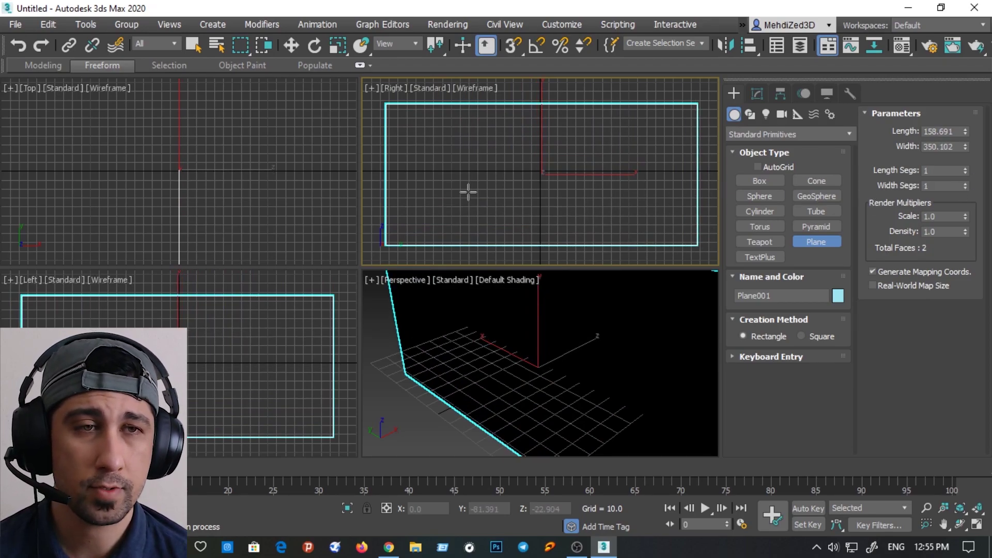
pyautogui.press('F3')
pyautogui.press('F4')
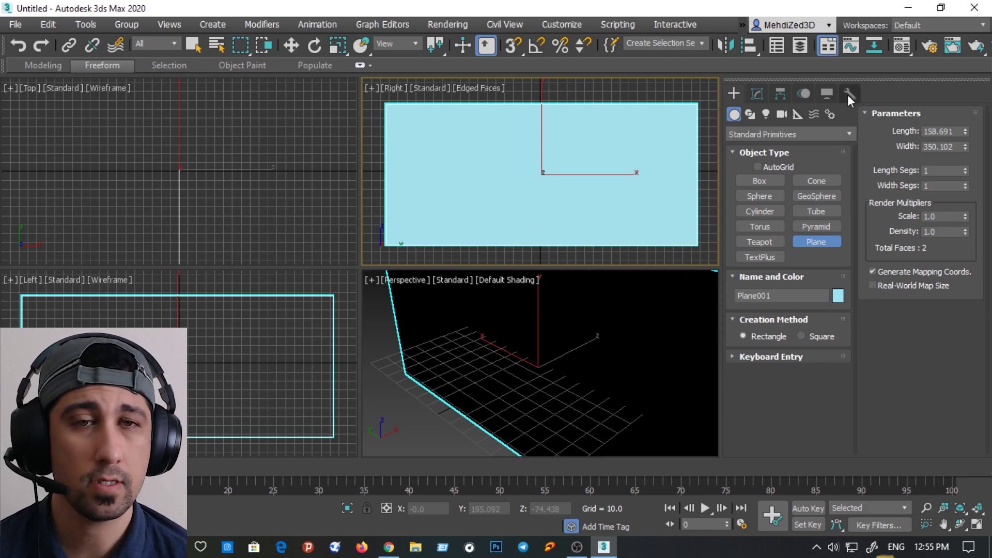
# Give Plane001 a dark grey object colour and bring up the Material Editor
pyautogui.click(759, 92)
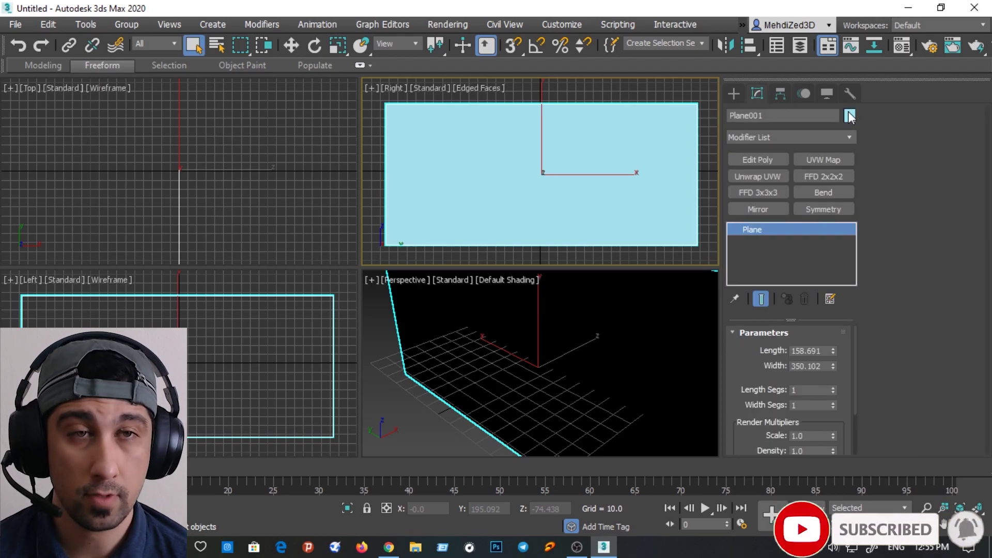
pyautogui.click(849, 115)
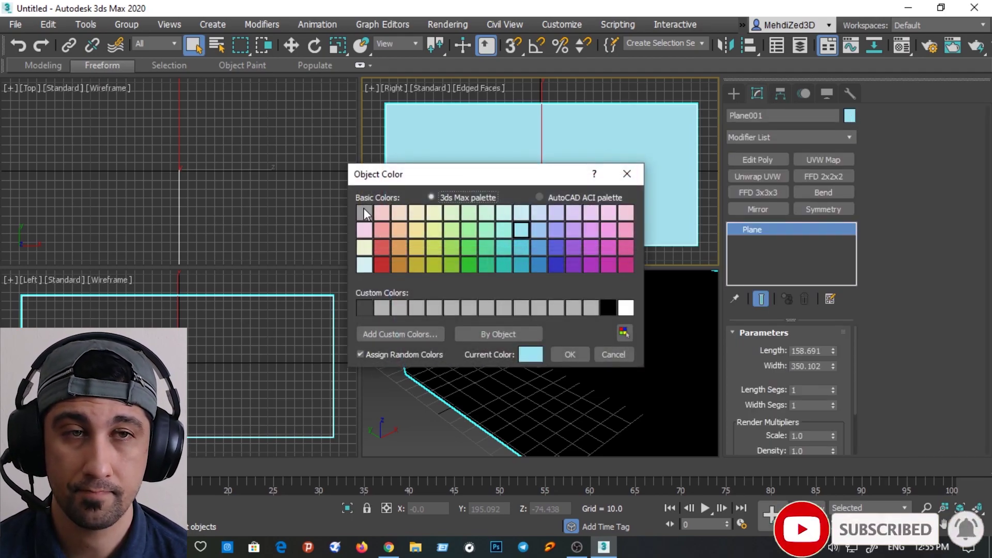
pyautogui.click(365, 308)
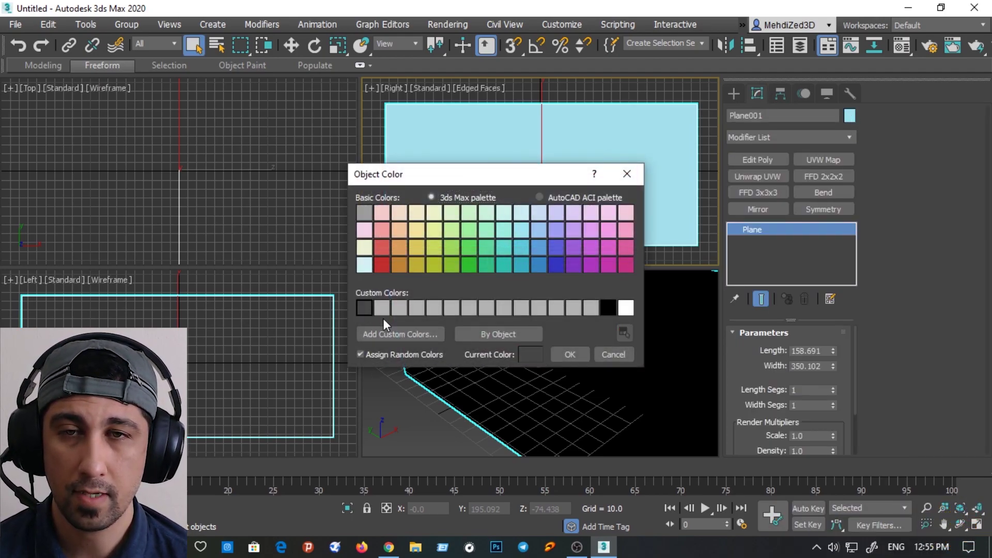
pyautogui.click(569, 354)
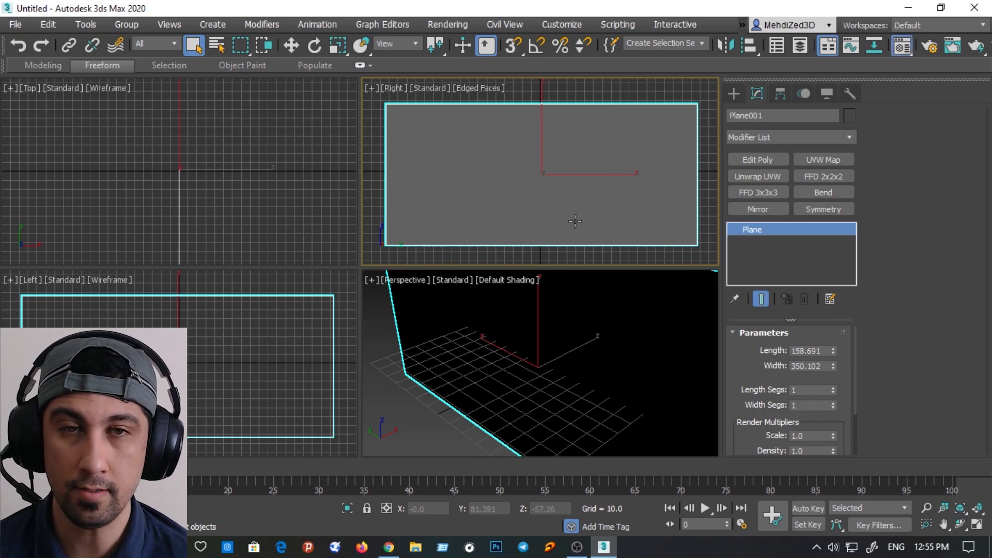
pyautogui.press('m')
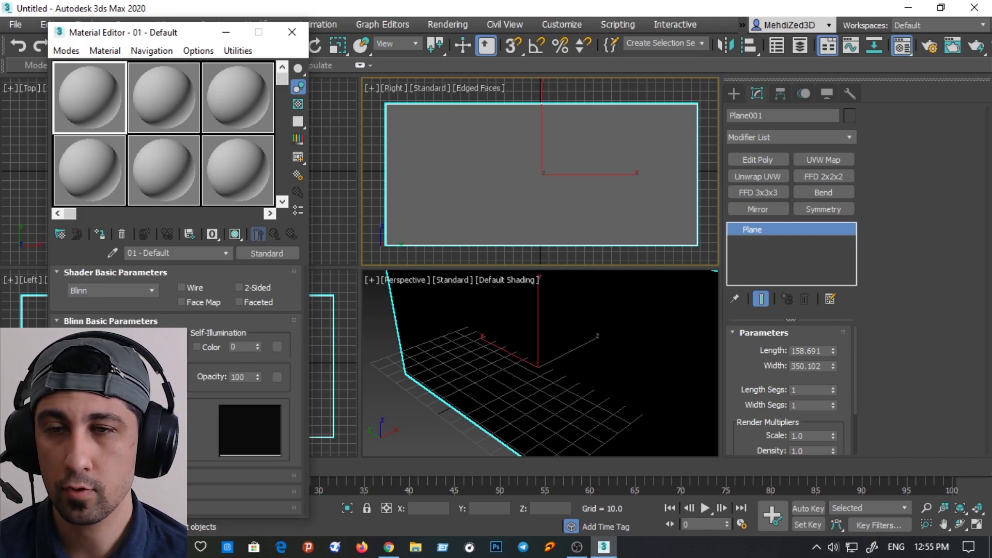
# Load H:\3dsmax Tutorials\BP\Side.bmp as the Bitmap diffuse map of material 01 - Default
pyautogui.click(277, 377)
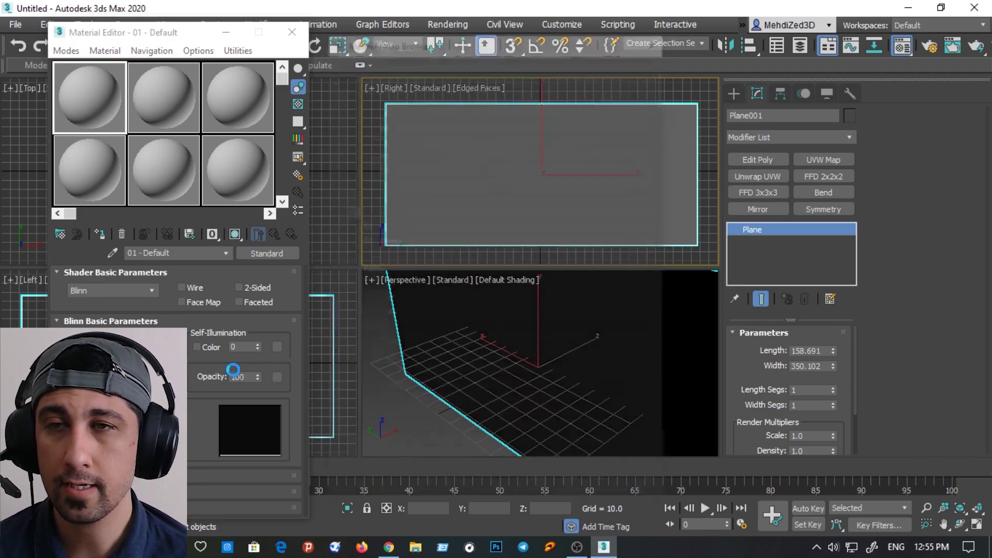
pyautogui.click(397, 124)
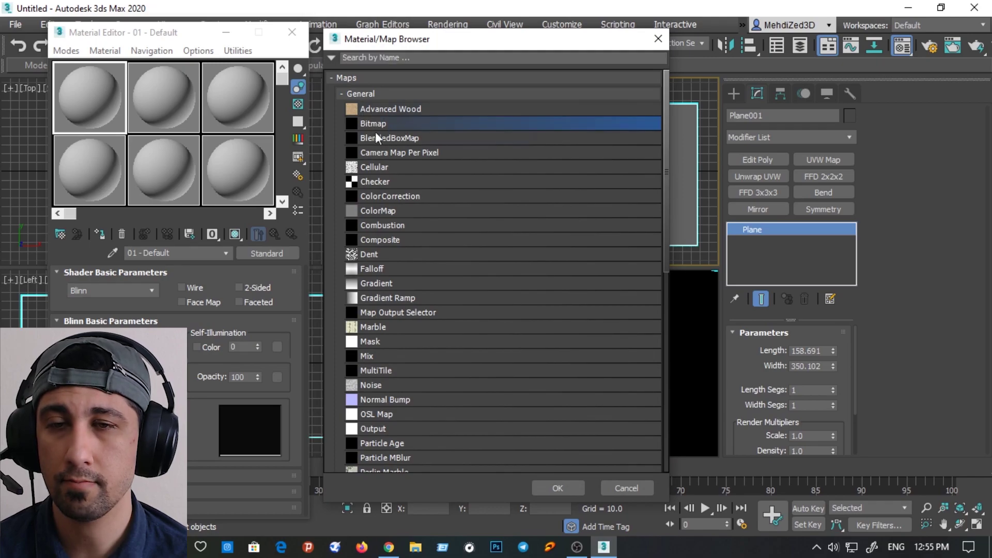
pyautogui.click(560, 488)
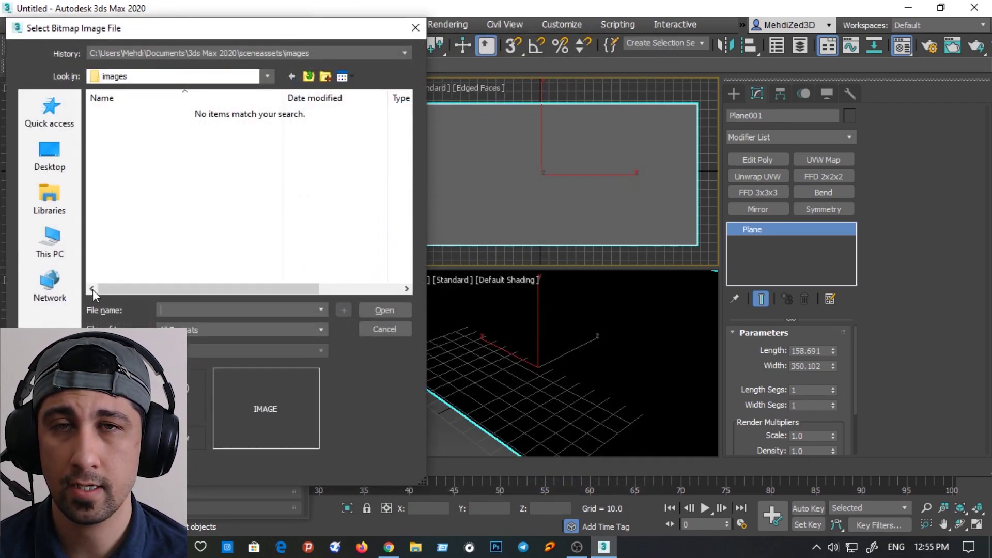
pyautogui.click(50, 243)
pyautogui.scroll(-5, 201, 209)
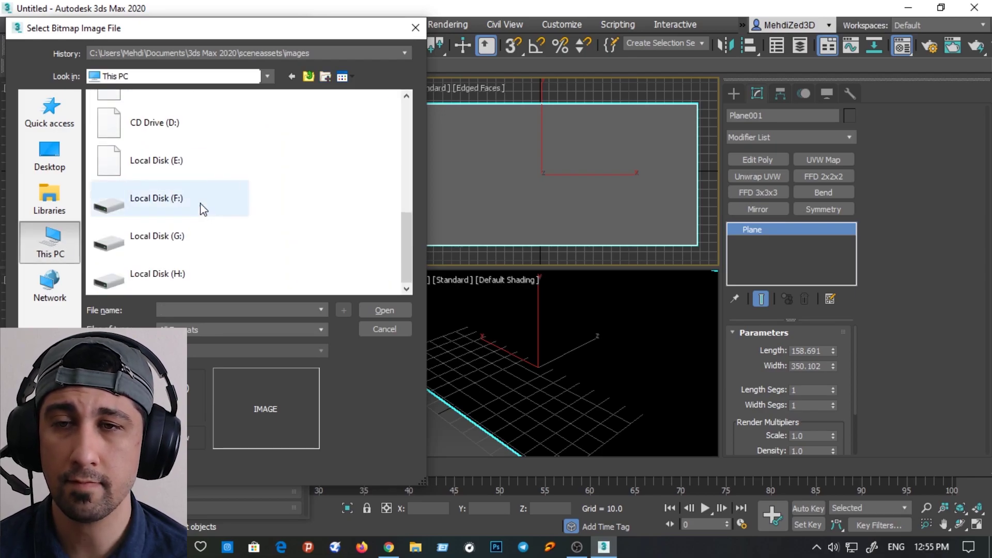
pyautogui.doubleClick(173, 273)
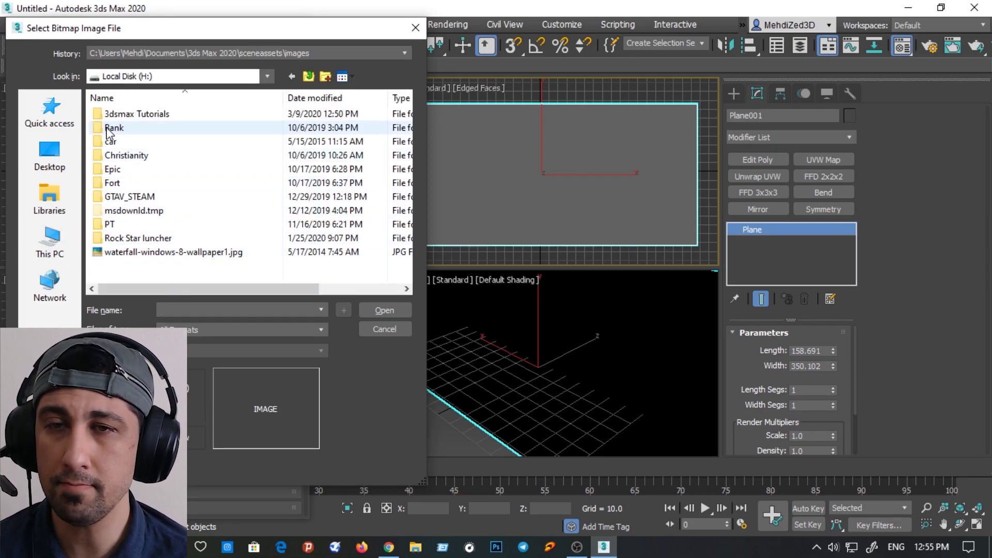
pyautogui.doubleClick(118, 117)
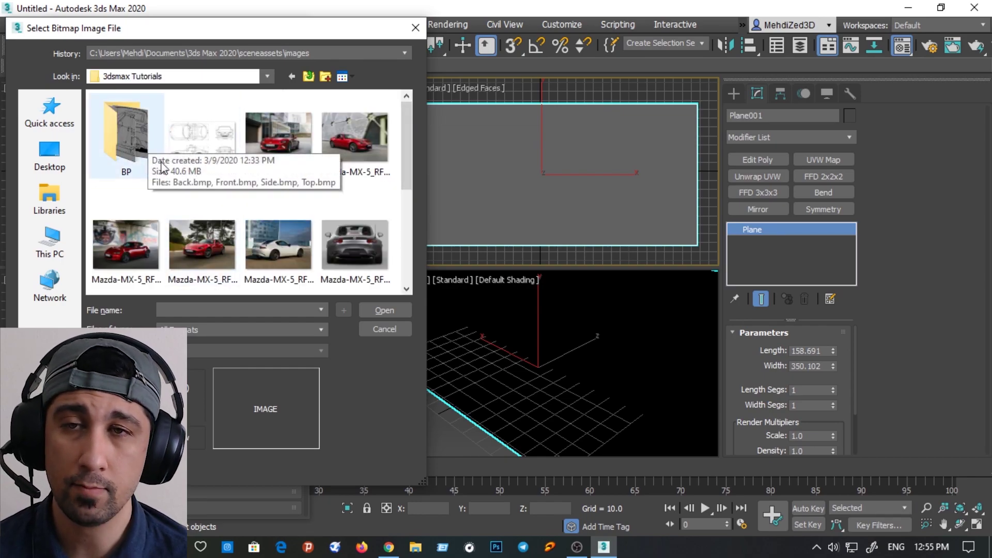
pyautogui.doubleClick(127, 147)
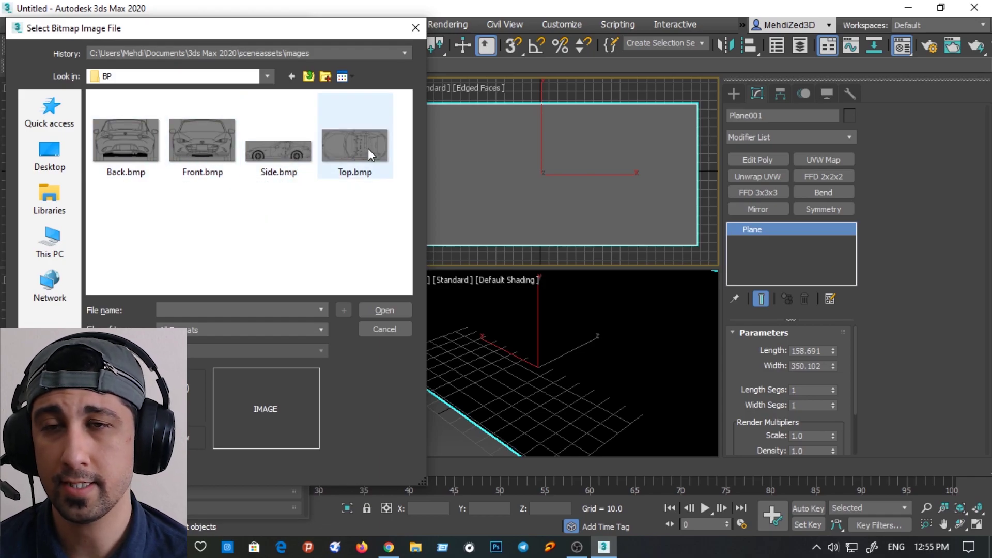
pyautogui.click(259, 155)
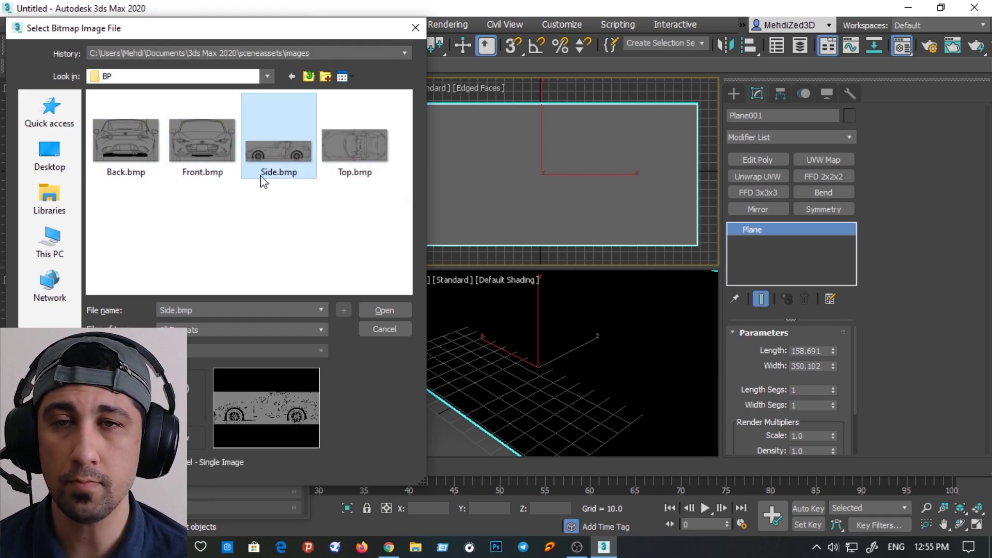
pyautogui.click(385, 309)
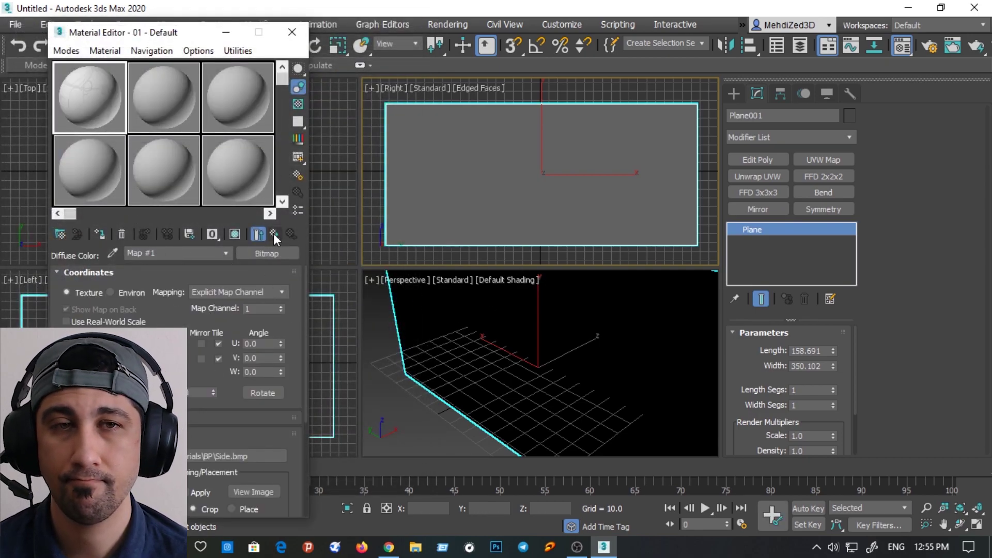
# Assign the Side.bmp material to Plane001 and display it shaded in the viewport
pyautogui.click(98, 234)
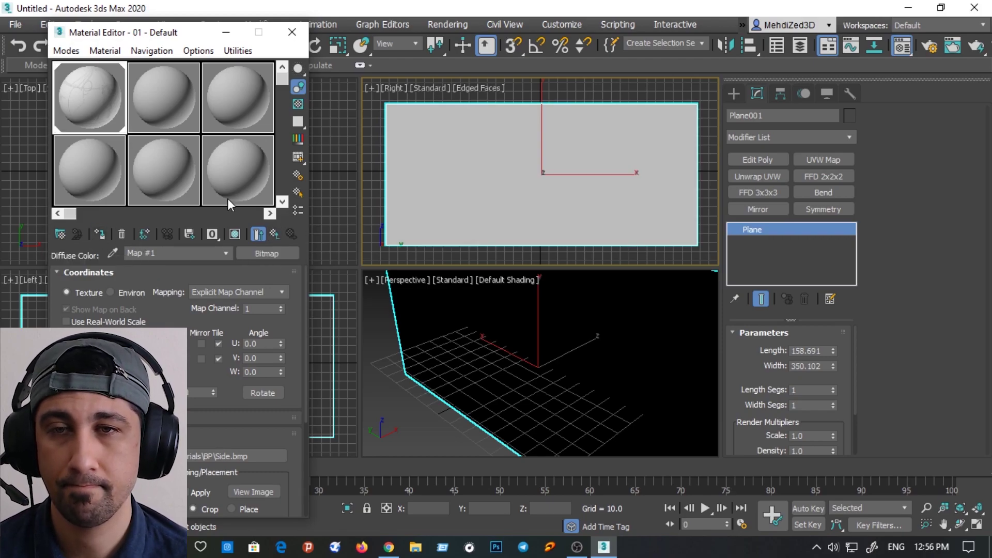
pyautogui.click(237, 236)
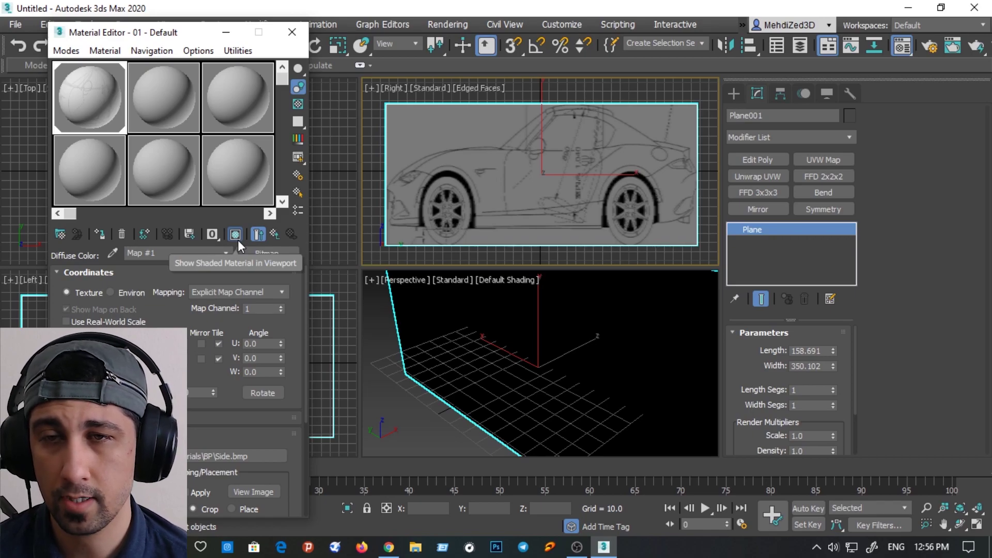
pyautogui.click(235, 236)
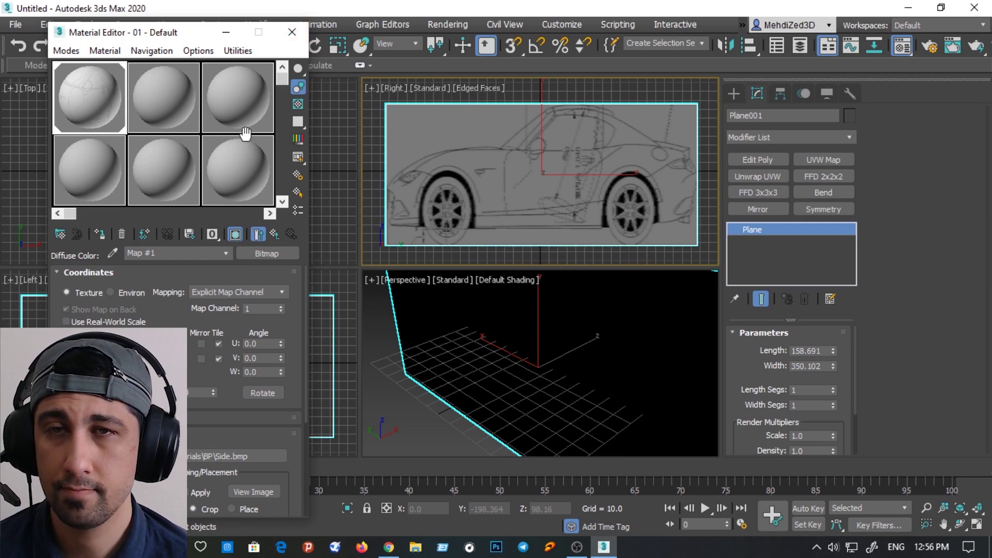
pyautogui.click(297, 31)
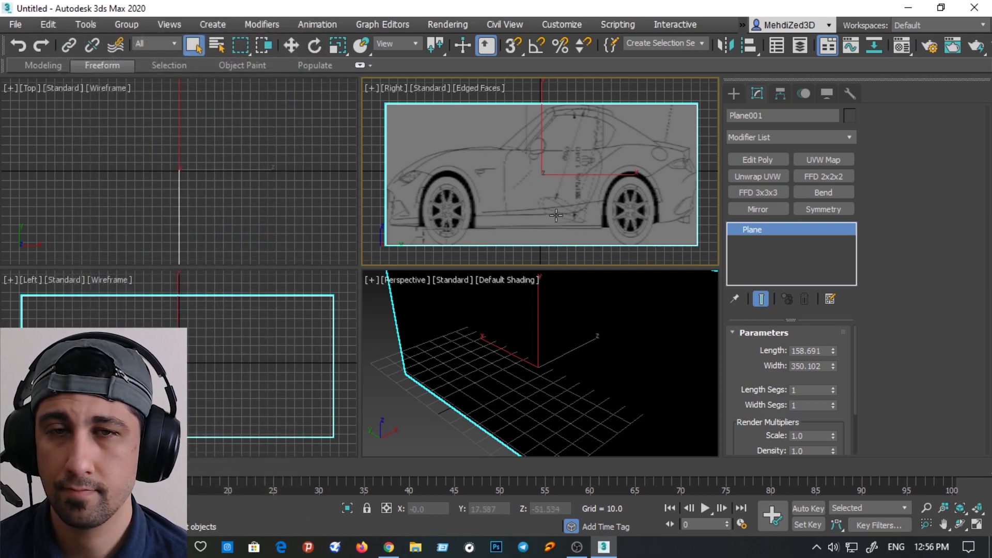
# Maximize the Right view and give the plane a Planar UVW Map
pyautogui.rightClick(643, 214)
pyautogui.click(585, 218)
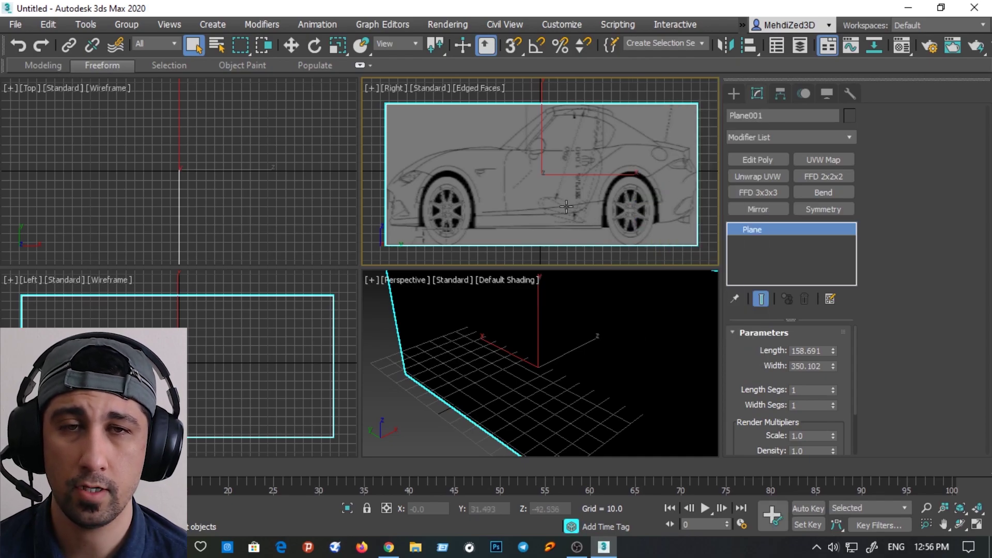
pyautogui.click(975, 526)
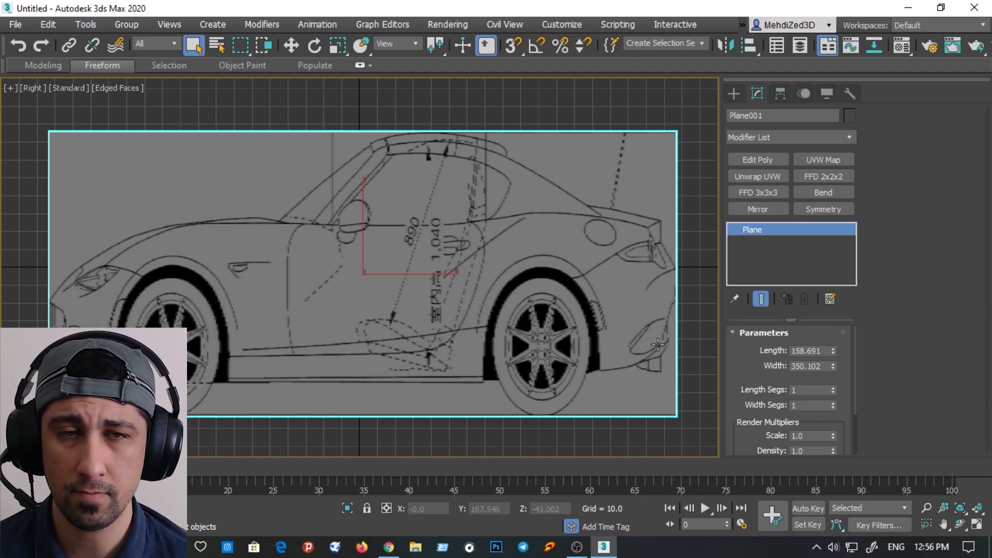
pyautogui.click(842, 161)
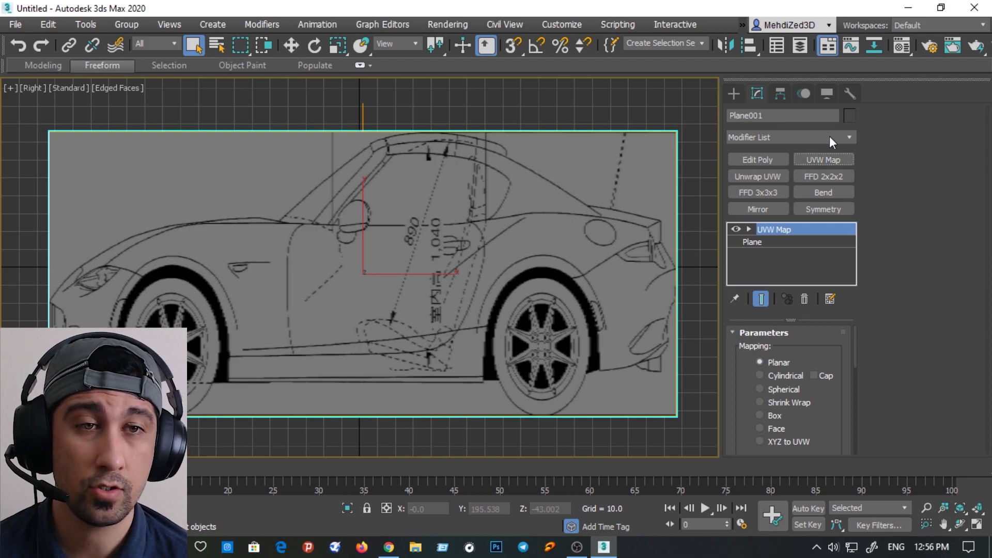
# Add the UVW Map modifier to Plane001 from the Modifier List
pyautogui.click(847, 137)
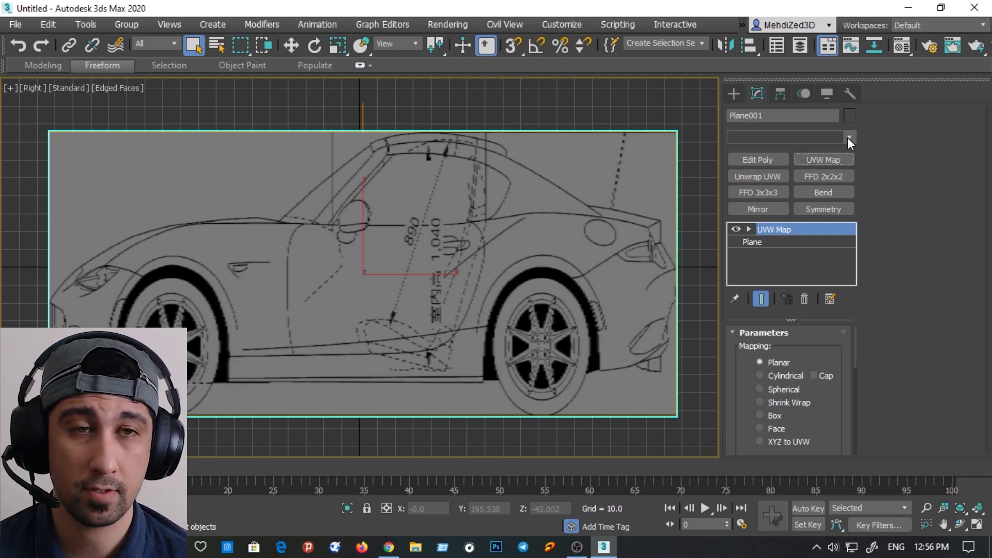
pyautogui.click(848, 137)
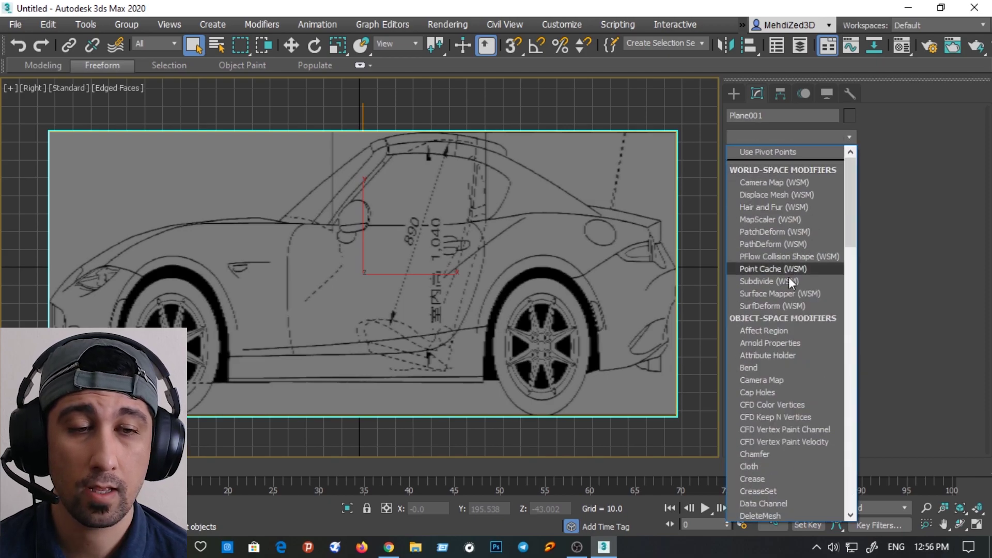
pyautogui.write('u')
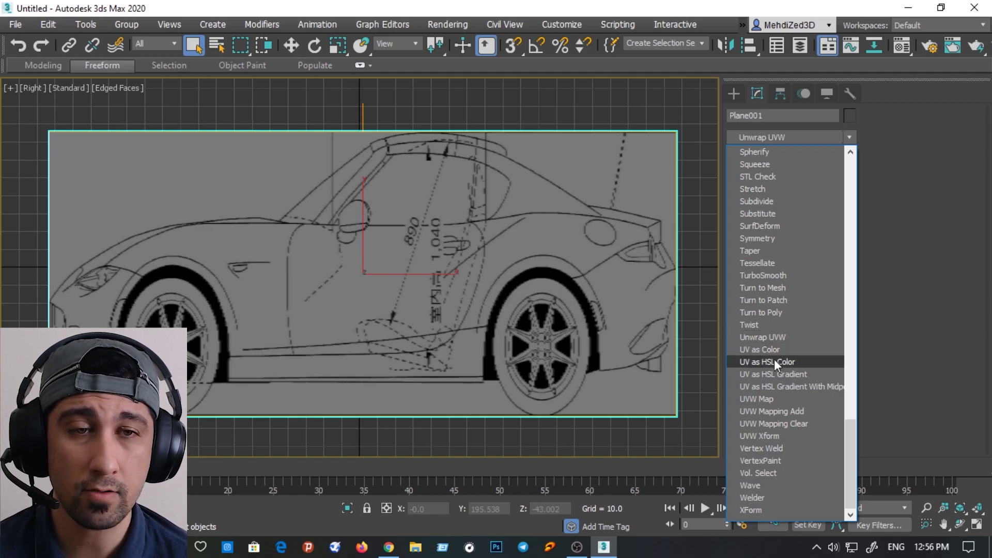
pyautogui.click(773, 399)
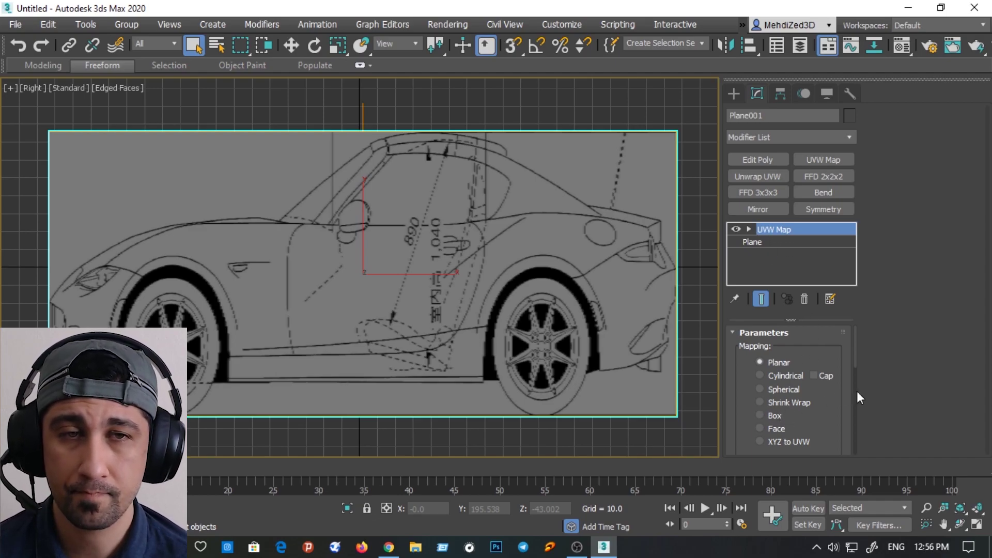
# Start a Bitmap Fit on the UVW Map alignment
pyautogui.scroll(-1, 850, 369)
pyautogui.scroll(-2, 848, 365)
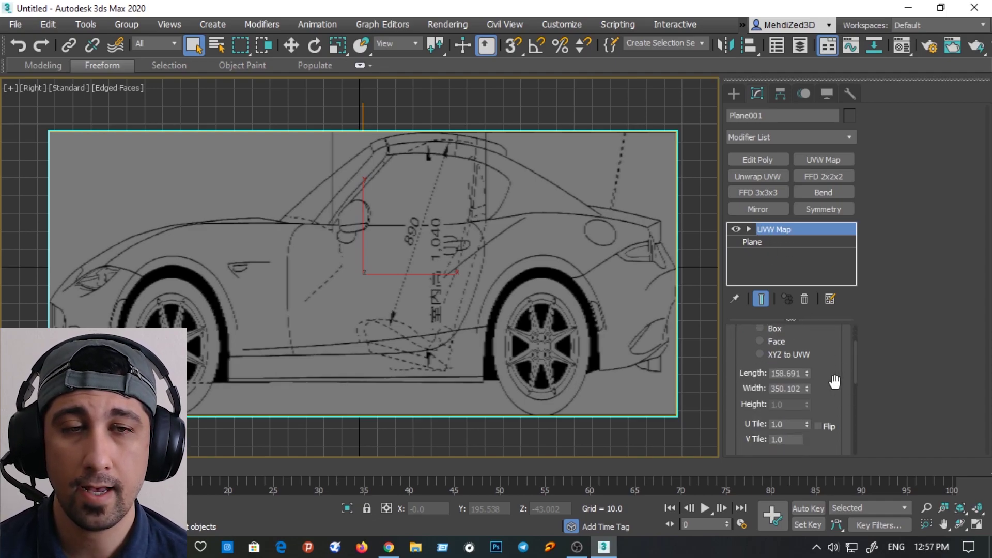
pyautogui.scroll(-2, 831, 385)
pyautogui.scroll(-2, 831, 385)
pyautogui.scroll(-2, 827, 382)
pyautogui.scroll(-2, 751, 404)
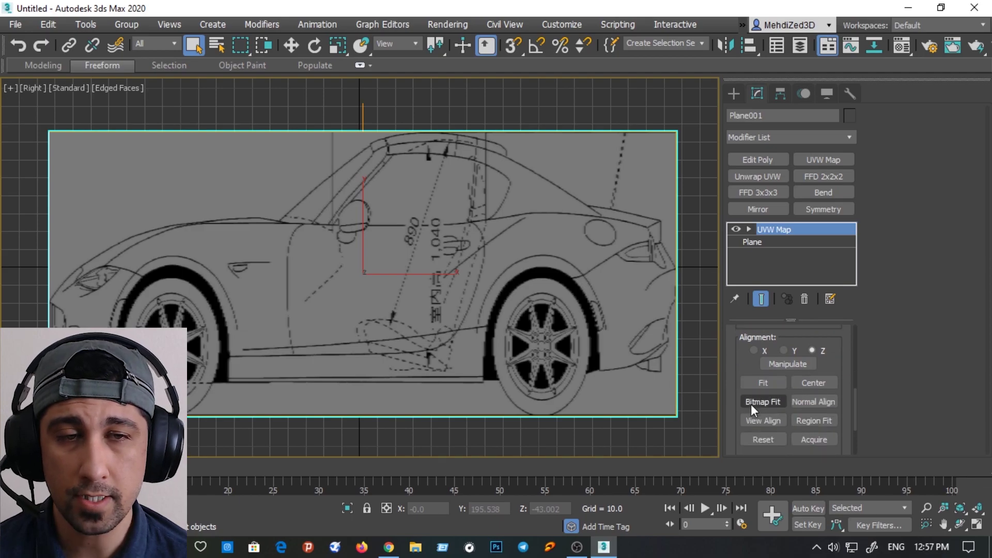
pyautogui.click(756, 403)
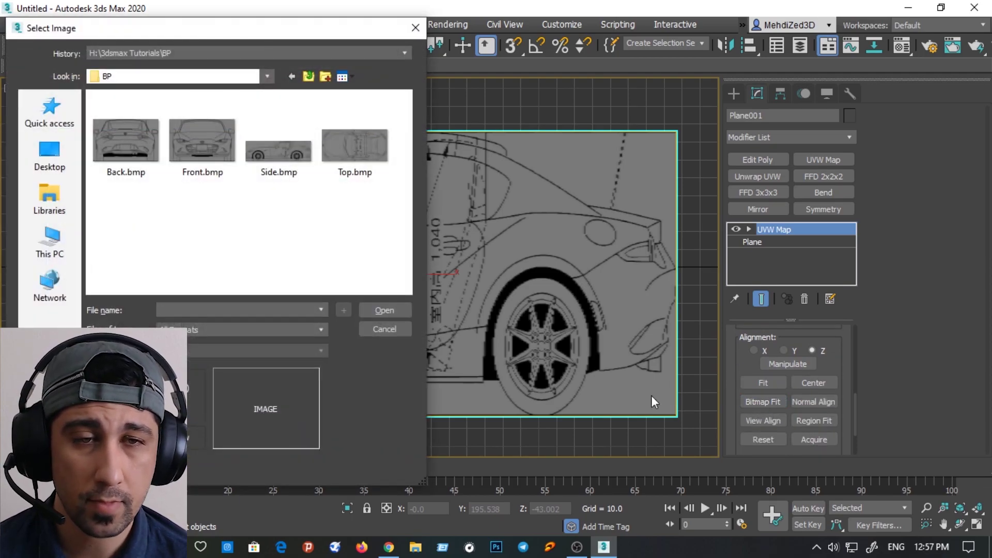
# Fit the UVW Map to Side.bmp's proportions and compare the result on the plane
pyautogui.click(273, 147)
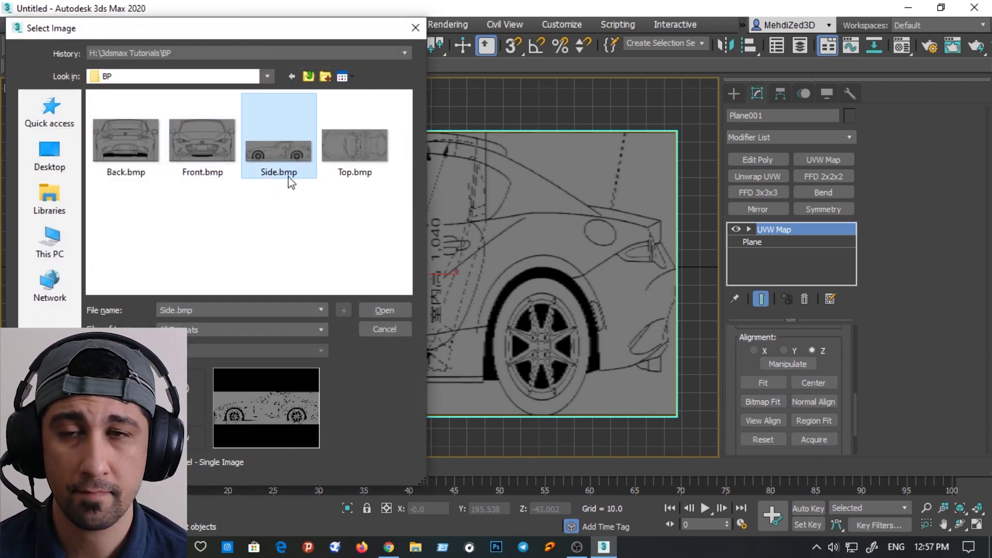
pyautogui.click(384, 310)
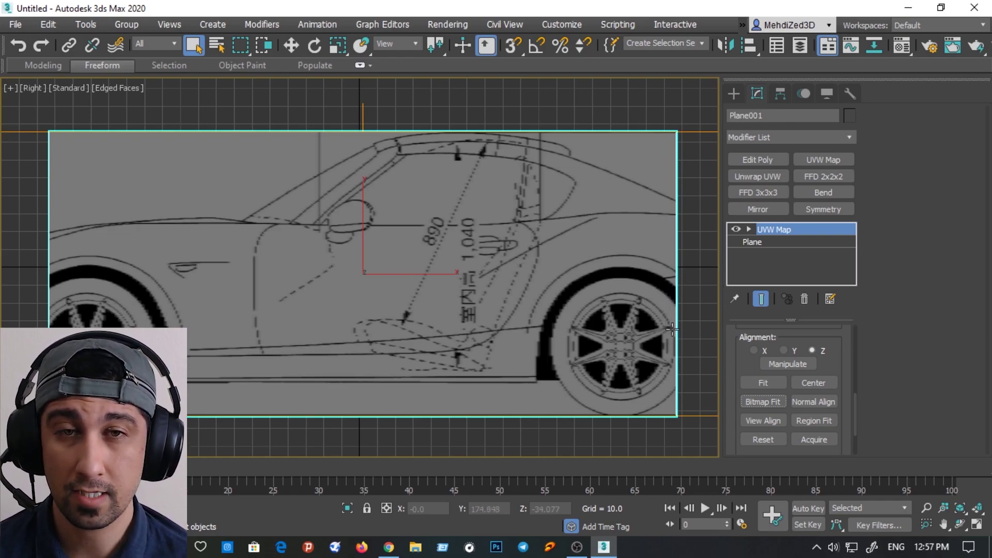
pyautogui.click(755, 242)
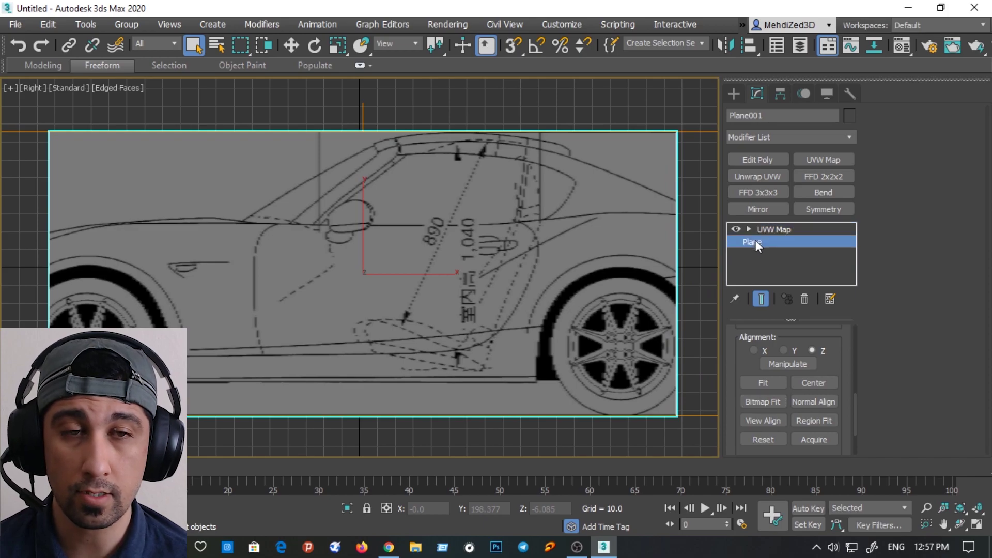
pyautogui.click(763, 302)
pyautogui.click(762, 302)
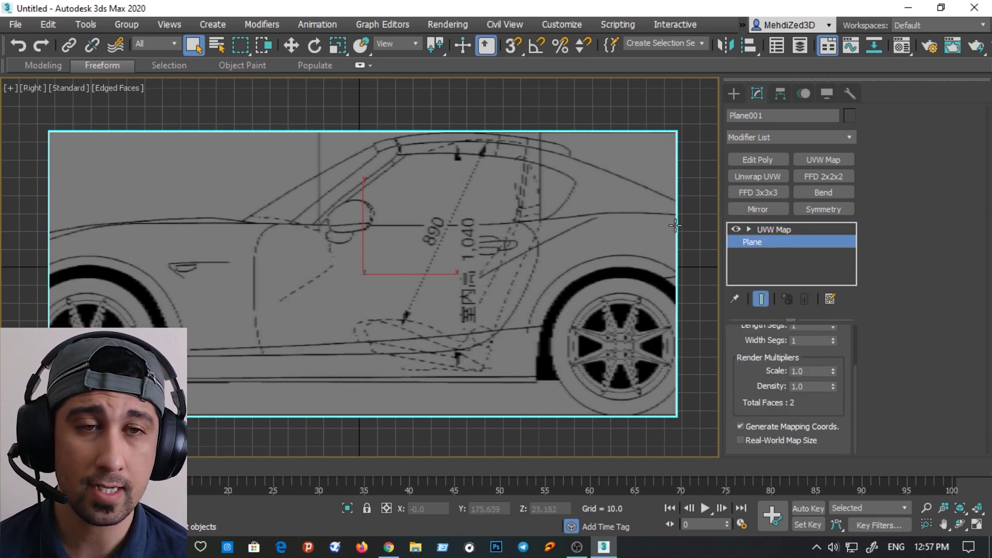
pyautogui.click(298, 45)
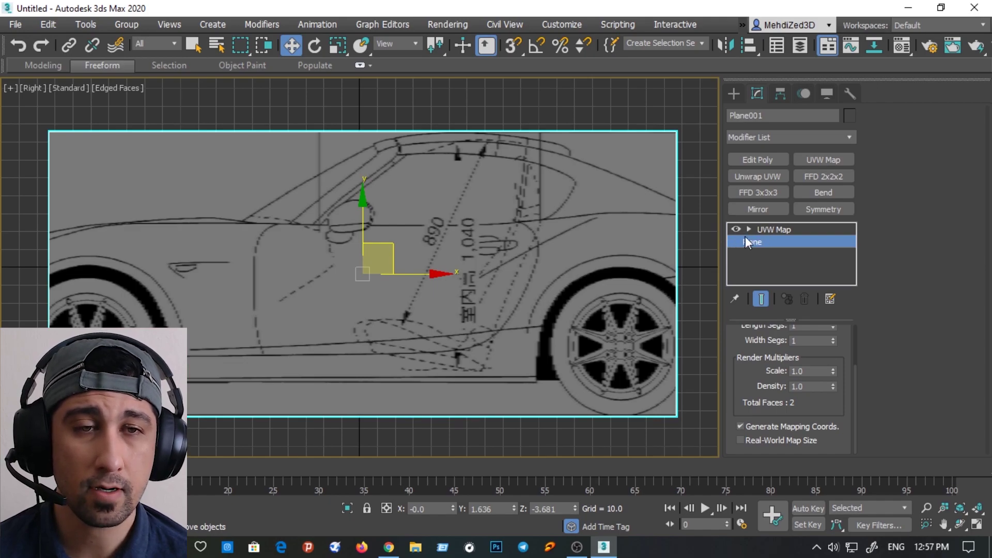
# Widen Plane001 to 504.112, keeping its width segments at 1
pyautogui.click(763, 229)
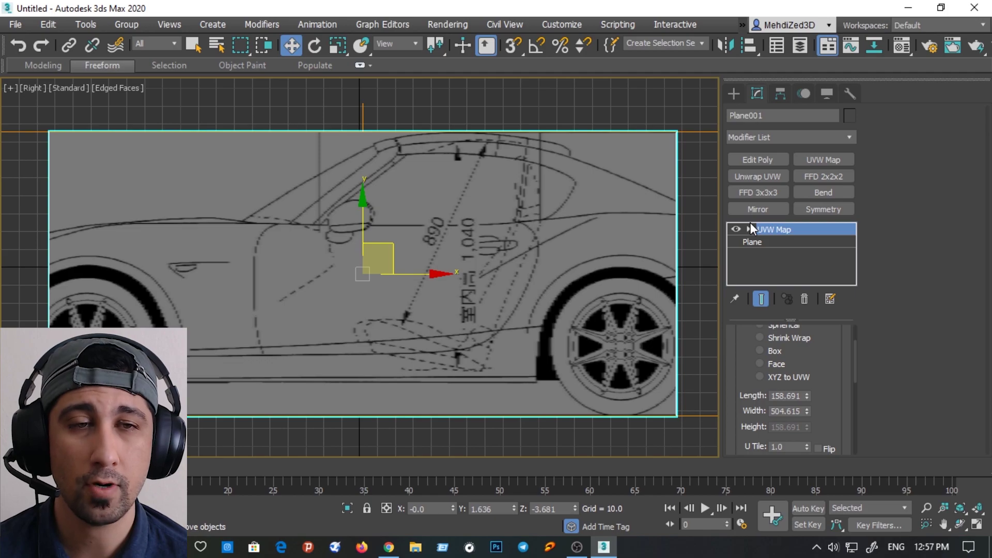
pyautogui.click(756, 239)
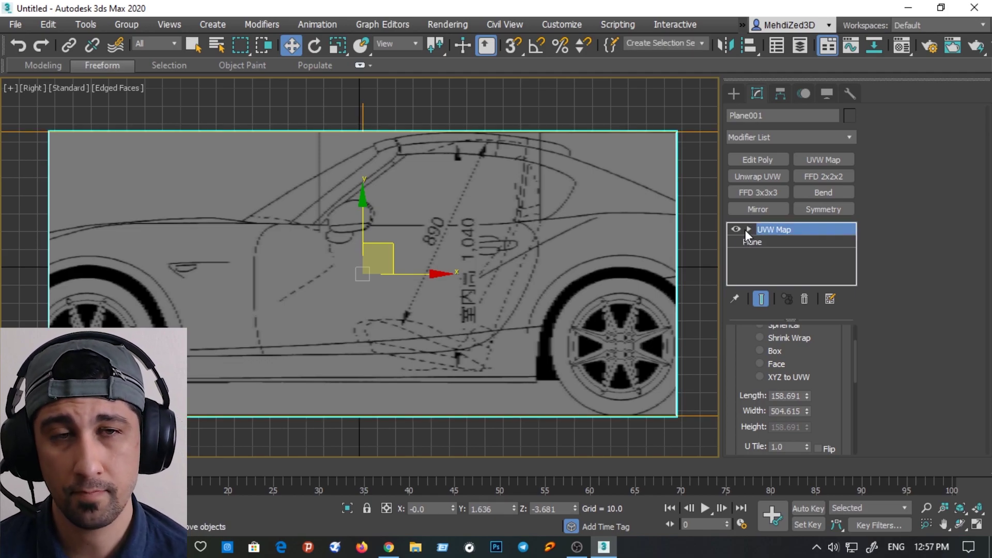
pyautogui.click(747, 230)
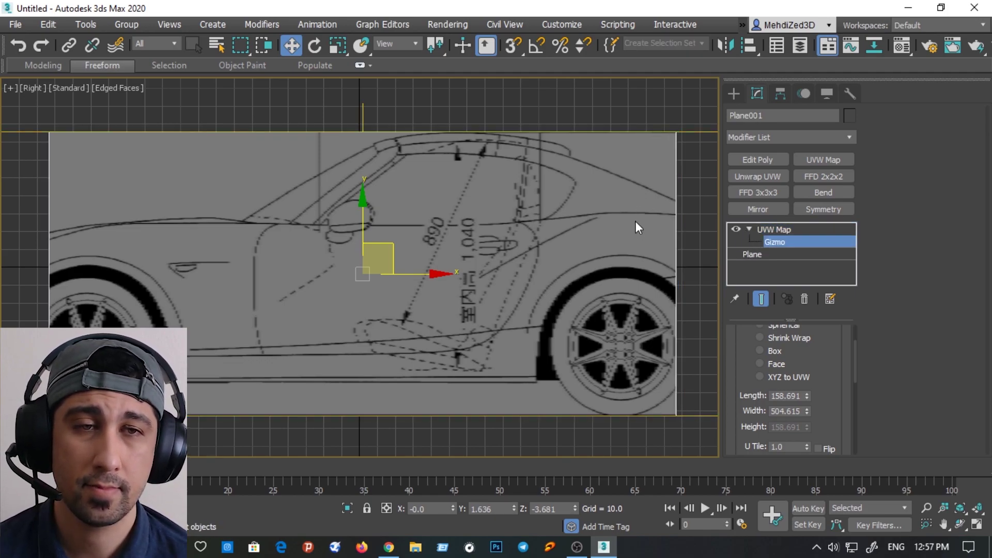
pyautogui.click(756, 257)
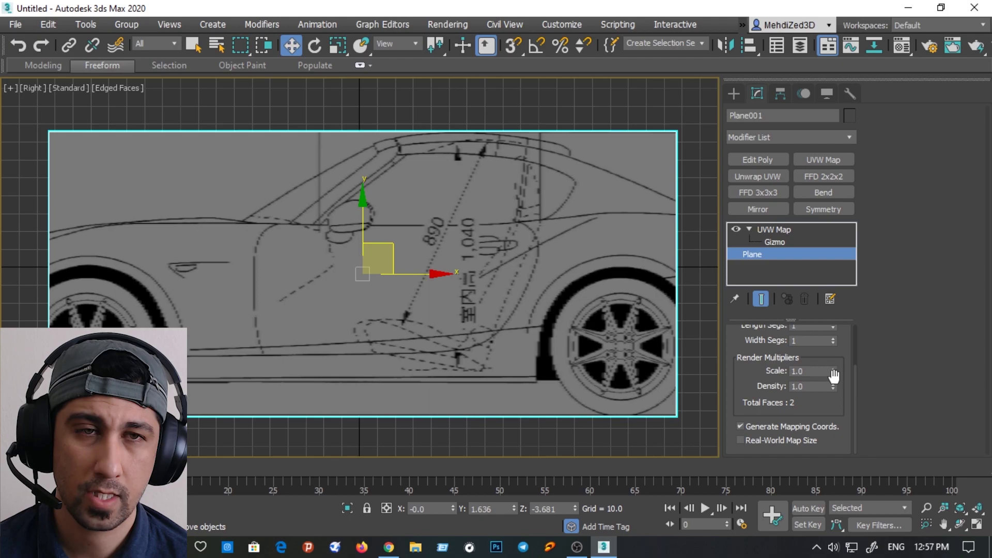
pyautogui.moveTo(842, 343); pyautogui.dragTo(842, 368)
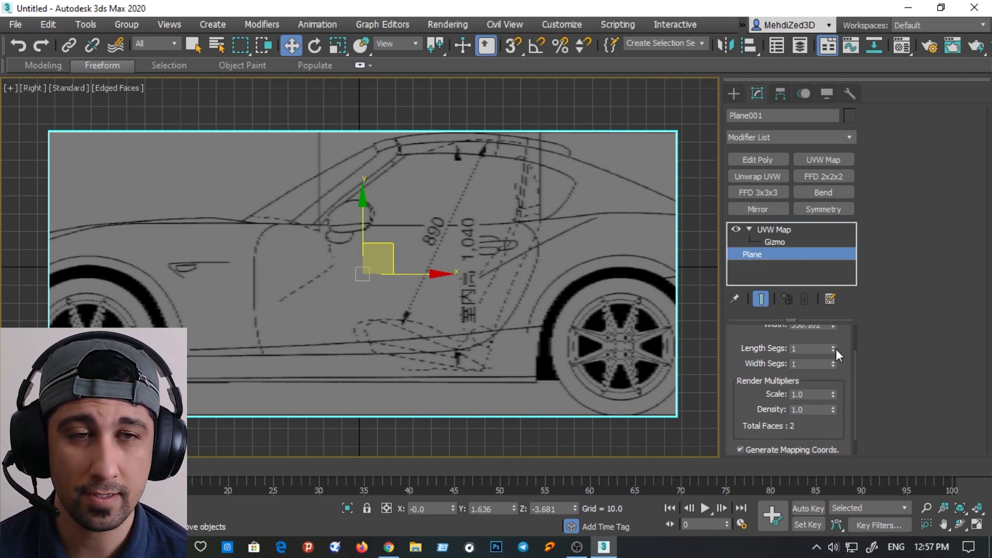
pyautogui.click(834, 362)
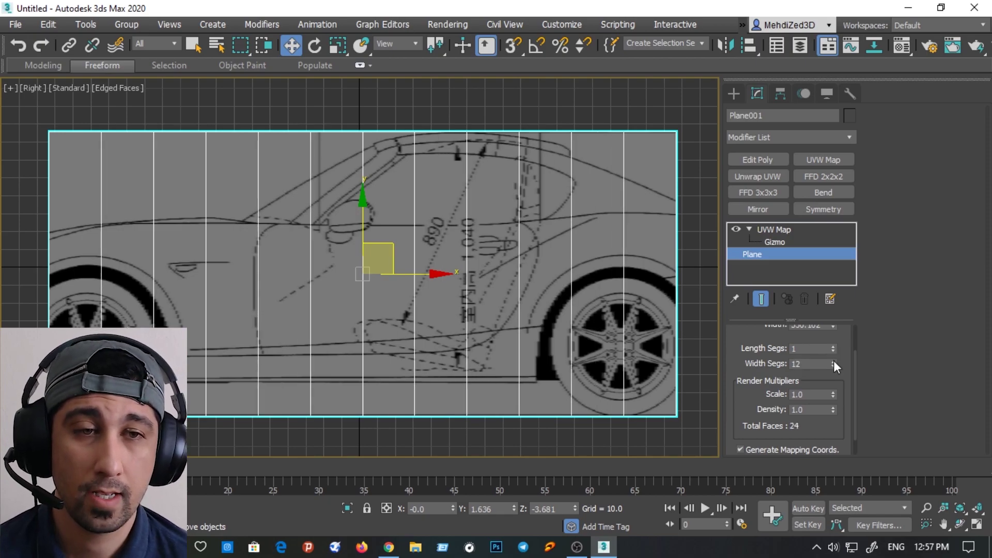
pyautogui.moveTo(834, 362)
pyautogui.mouseDown()
pyautogui.moveTo(842, 390)
pyautogui.moveTo(833, 352)
pyautogui.mouseUp()
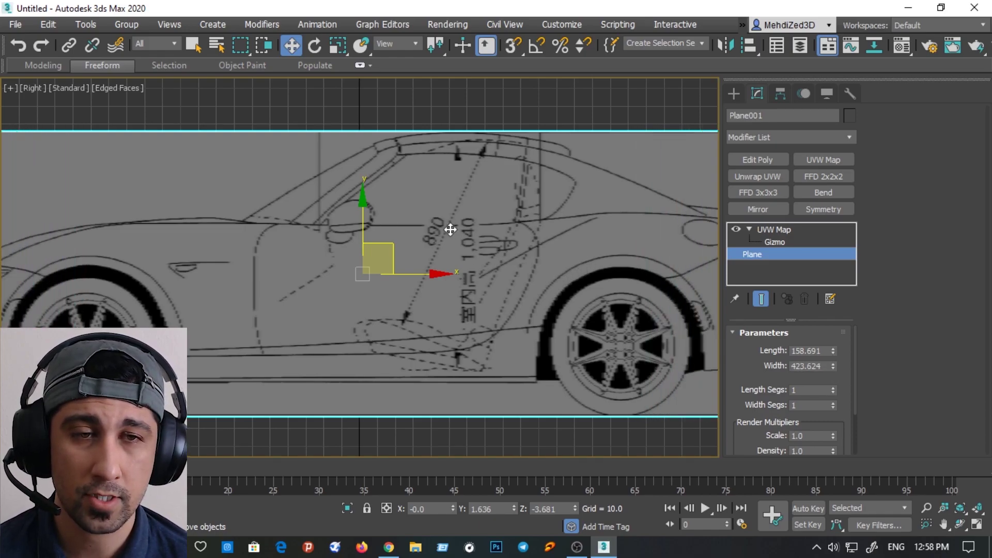
pyautogui.scroll(-2, 450, 230)
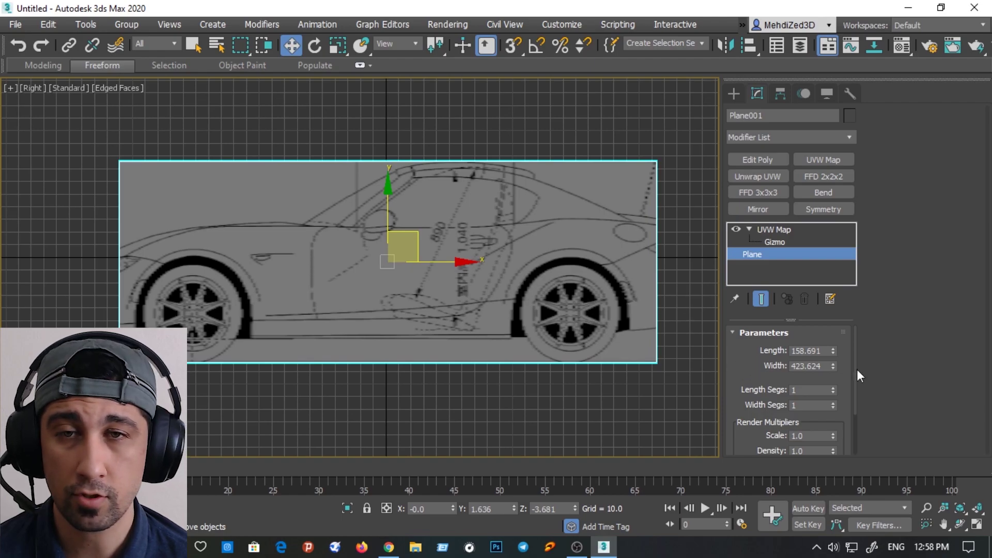
pyautogui.moveTo(833, 367); pyautogui.dragTo(833, 352)
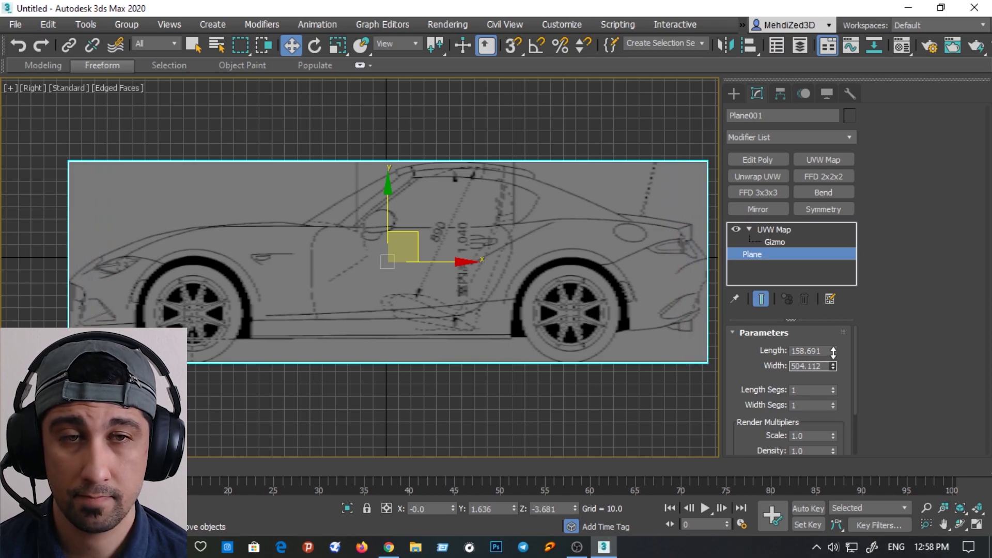
pyautogui.moveTo(833, 352); pyautogui.dragTo(833, 352)
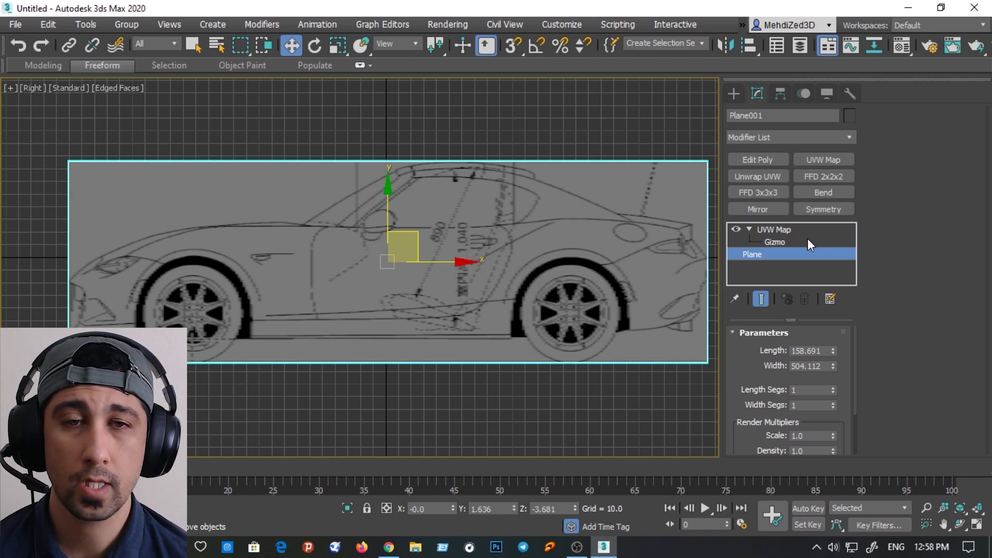
# Collapse Plane001's UVW Map stack to an Editable Mesh, then bring up the Customize menu
pyautogui.rightClick(793, 229)
pyautogui.click(789, 230)
pyautogui.rightClick(789, 229)
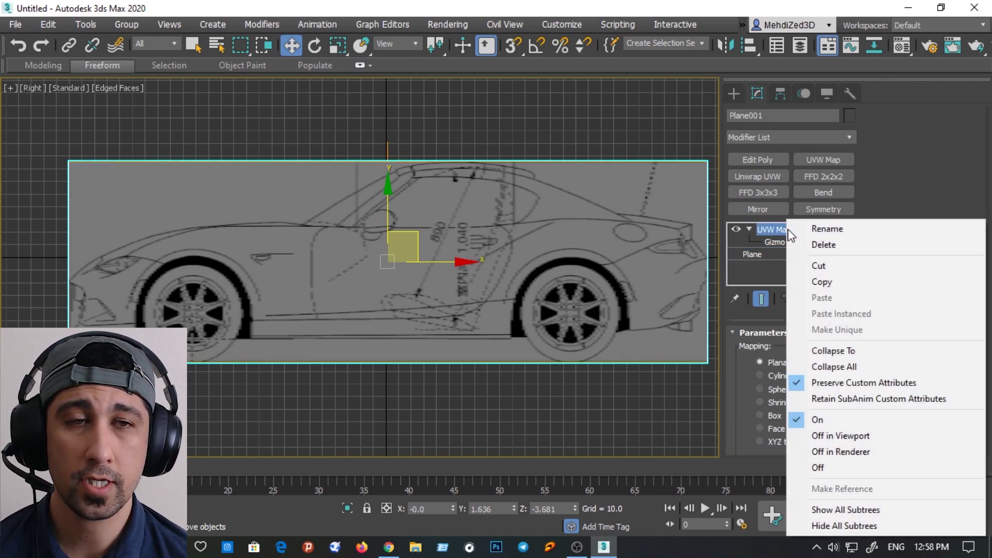
pyautogui.click(847, 351)
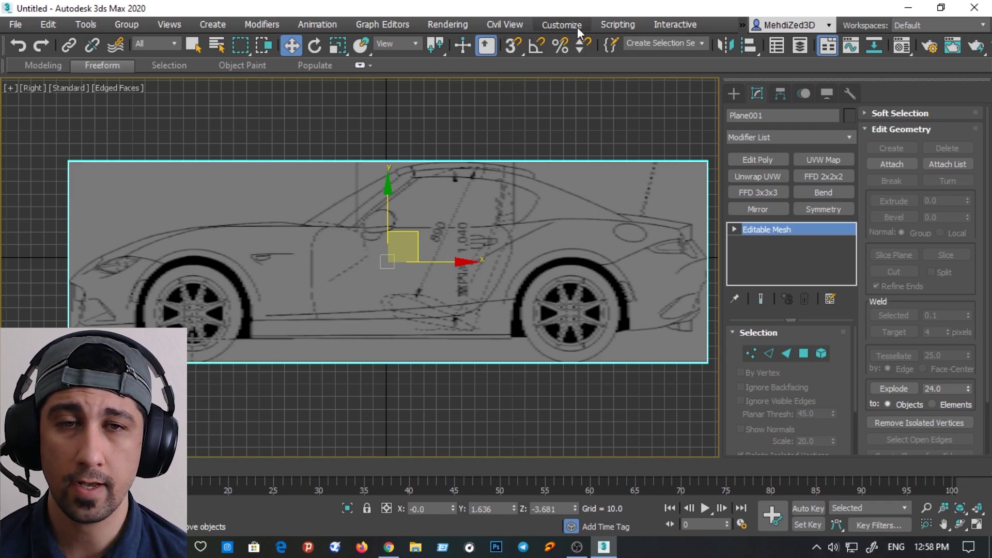
pyautogui.click(563, 24)
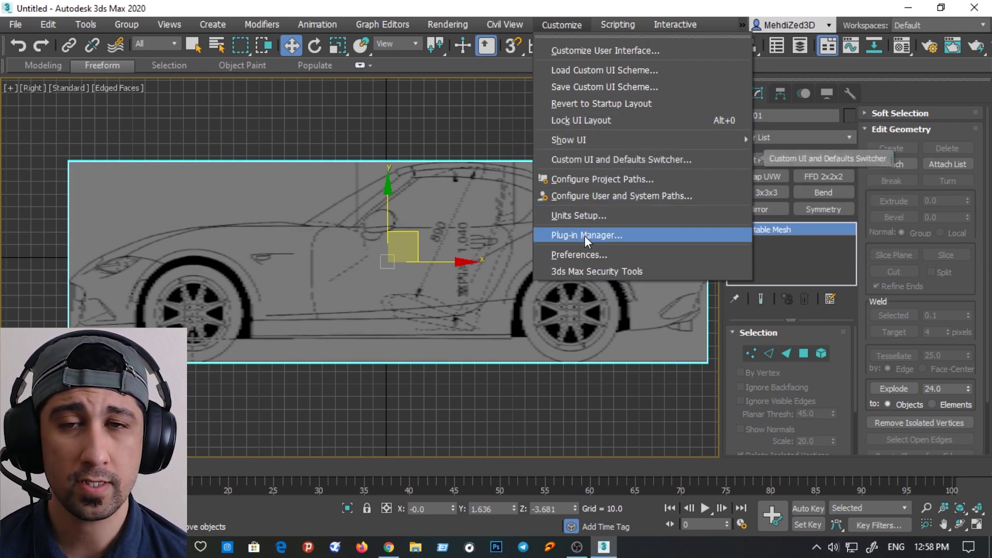
# Switch the viewport display driver to Legacy Direct3D and accept the restart notice
pyautogui.click(582, 252)
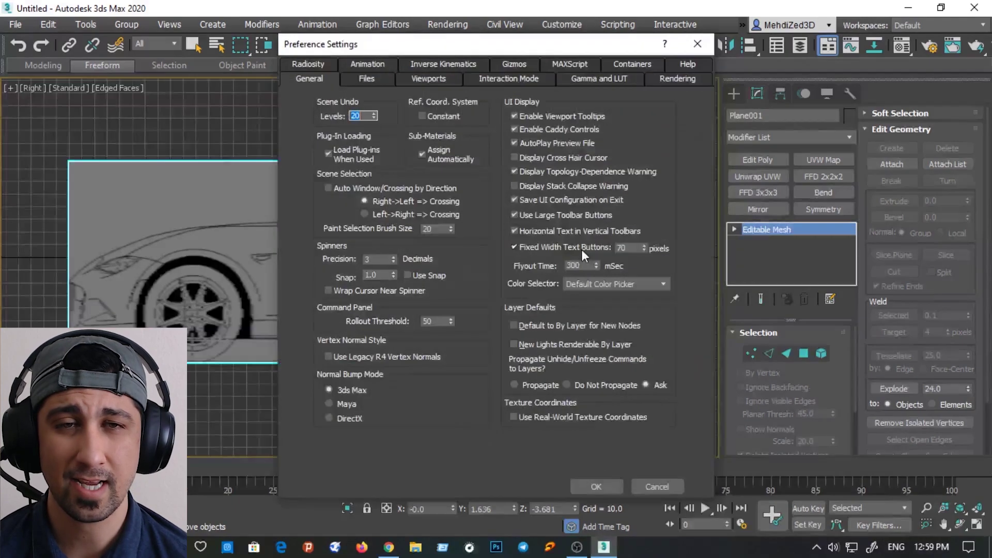
pyautogui.click(437, 82)
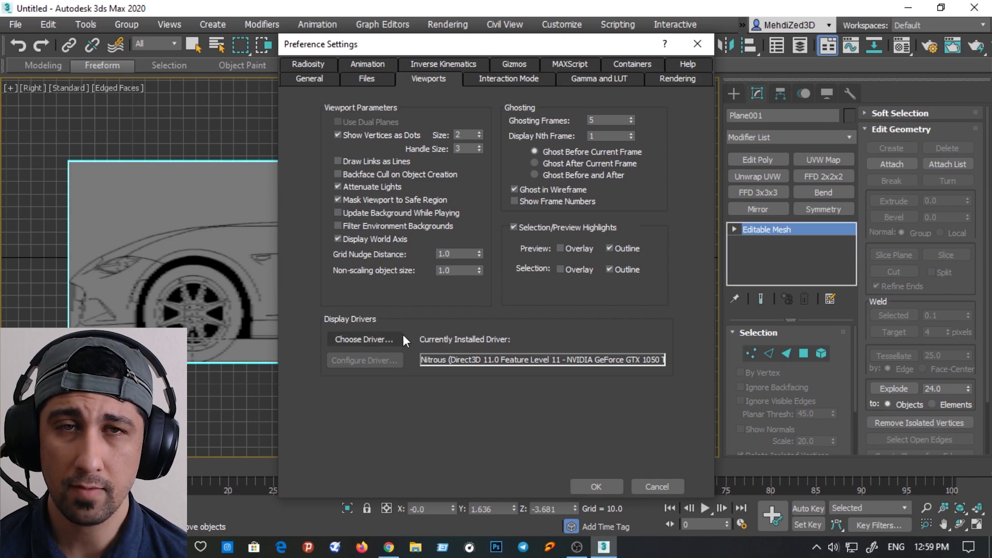
pyautogui.click(387, 339)
pyautogui.click(521, 242)
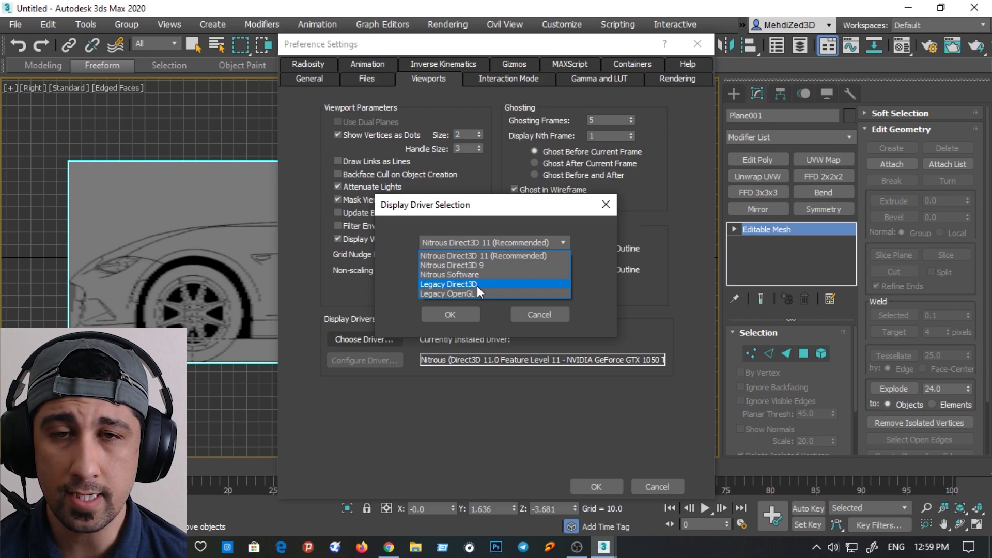
pyautogui.click(476, 284)
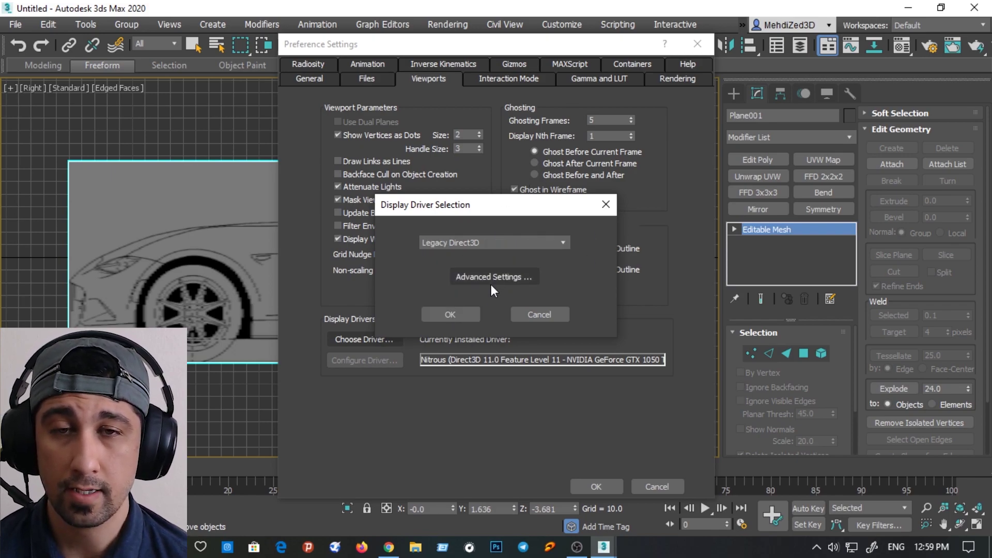
pyautogui.click(458, 314)
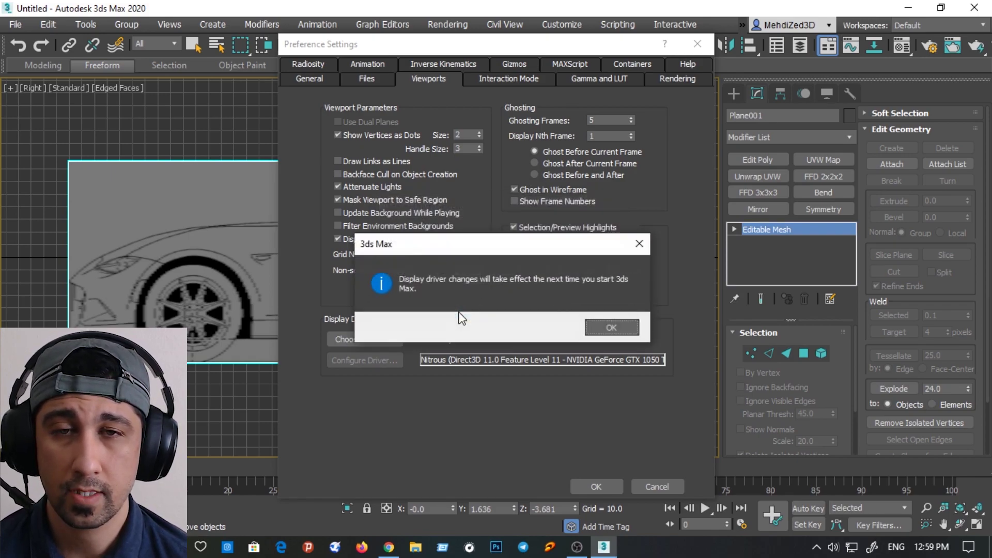
pyautogui.click(611, 329)
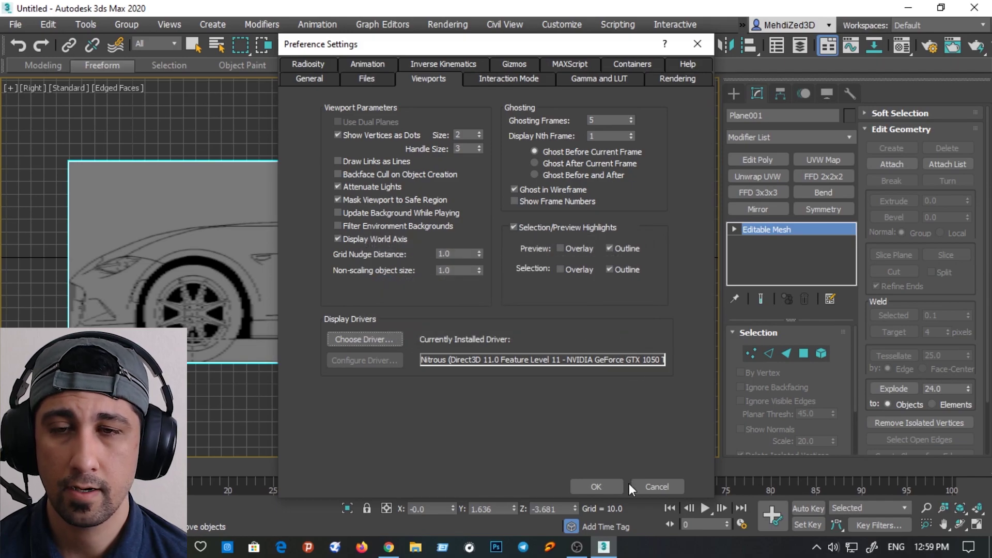
pyautogui.click(615, 487)
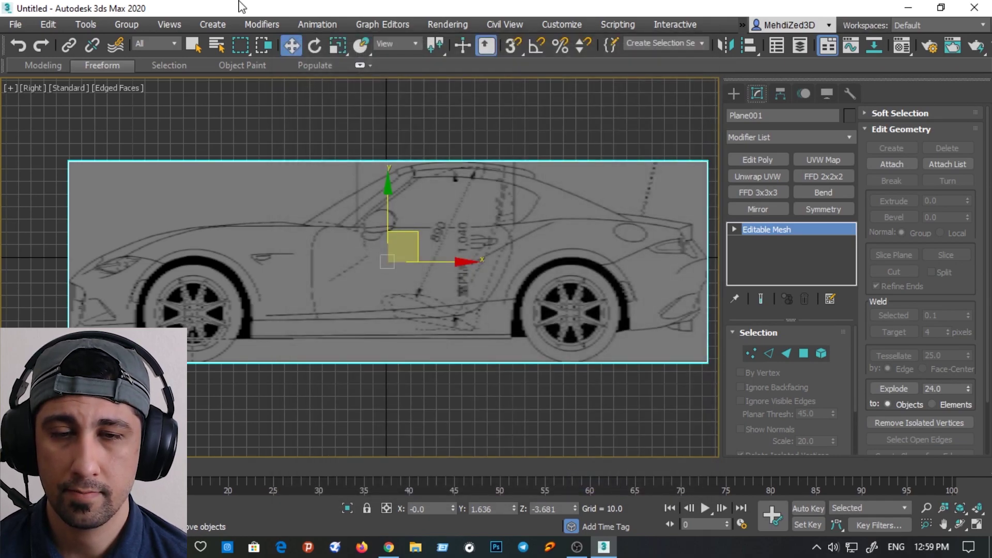
# Save the scene as 01.max in H:\3dsmax Tutorials
pyautogui.click(16, 25)
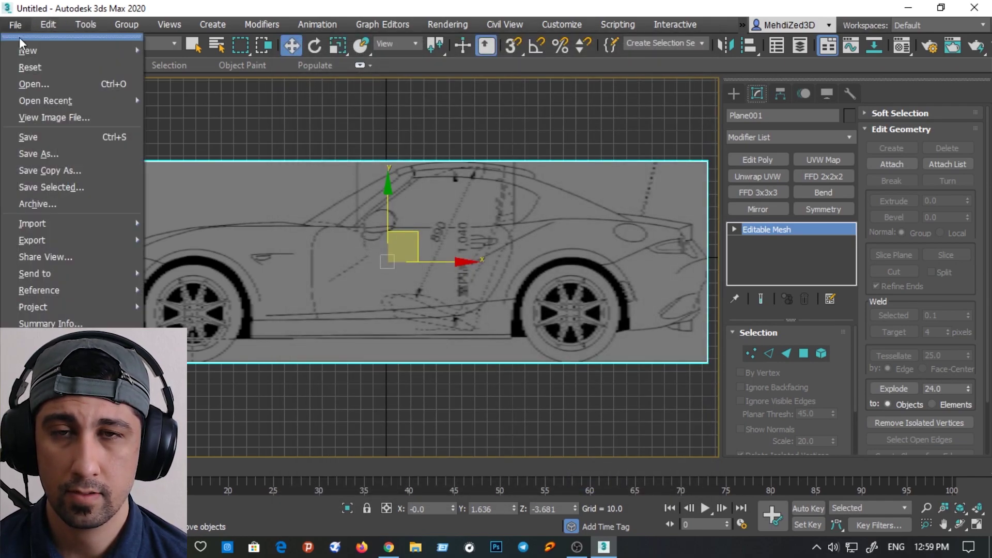
pyautogui.click(32, 155)
pyautogui.click(42, 245)
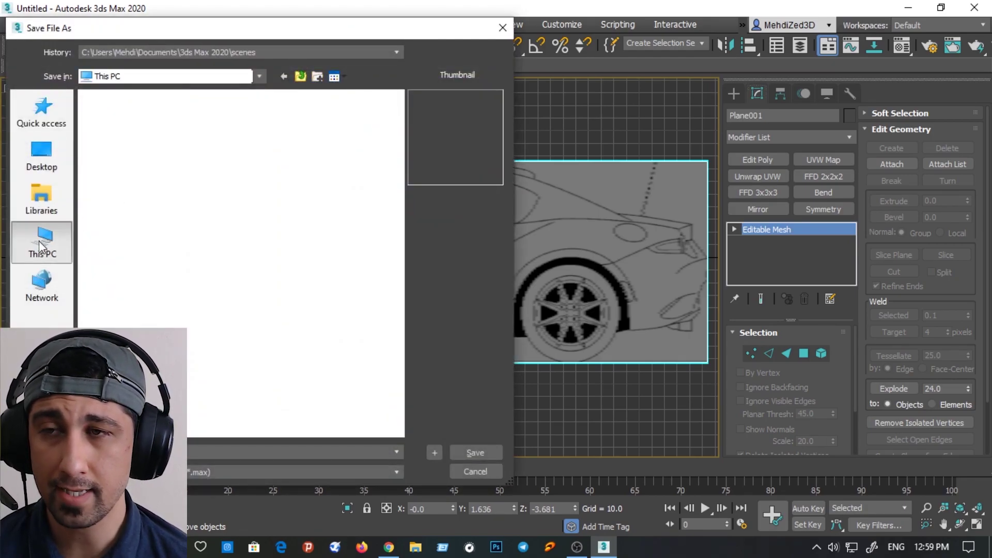
pyautogui.scroll(-3, 155, 258)
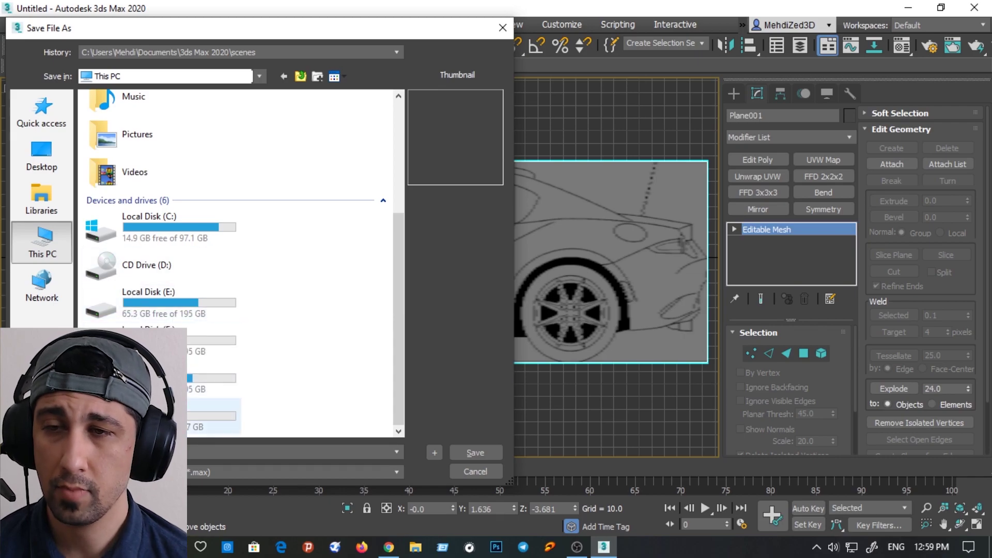
pyautogui.doubleClick(217, 416)
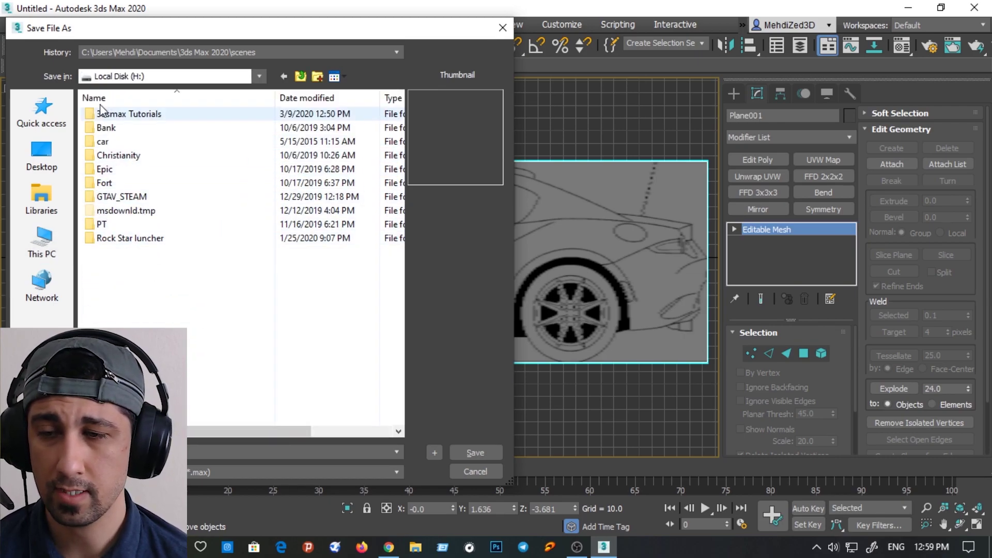
pyautogui.doubleClick(114, 115)
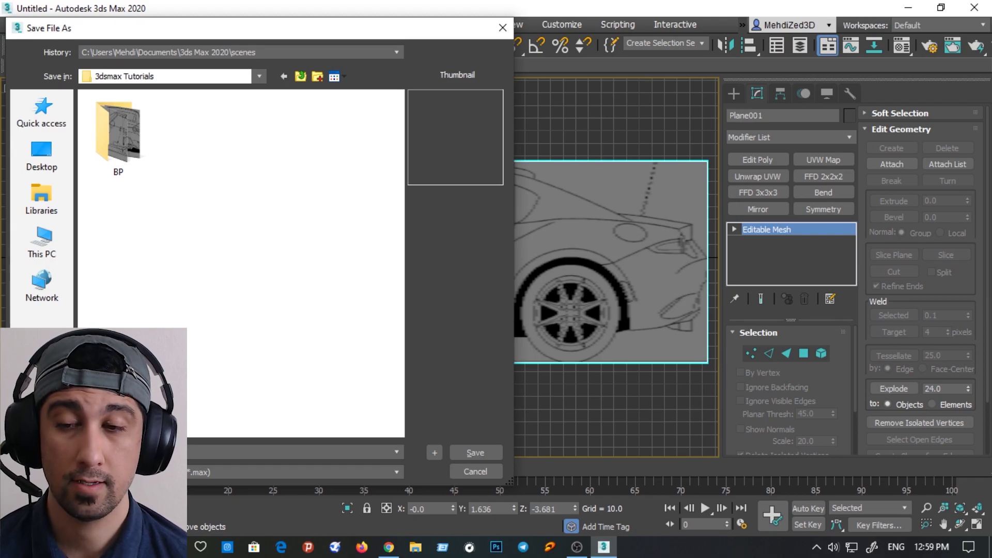
pyautogui.press('Return')
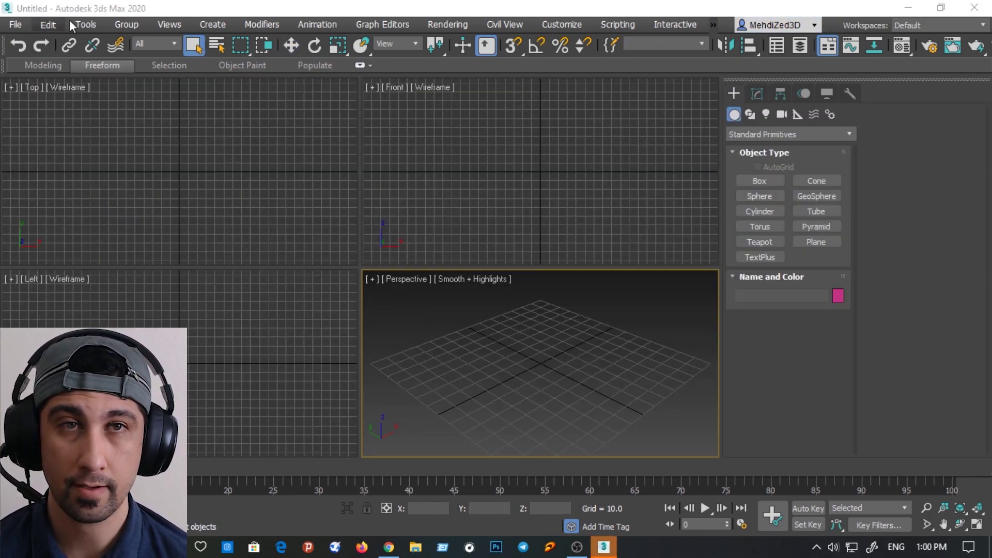
# Reopen 01.max from the recent files list
pyautogui.click(15, 24)
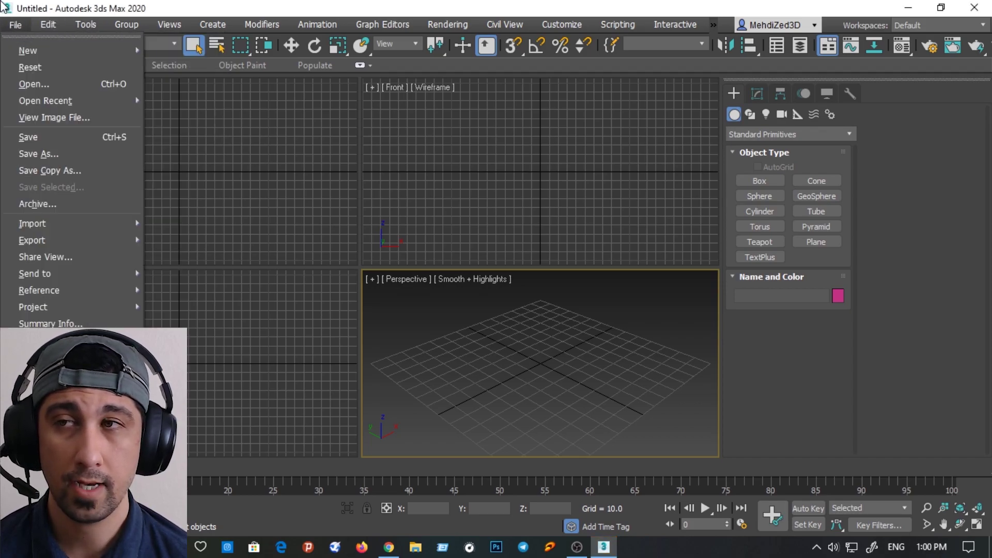
pyautogui.click(17, 21)
pyautogui.moveTo(45, 101)
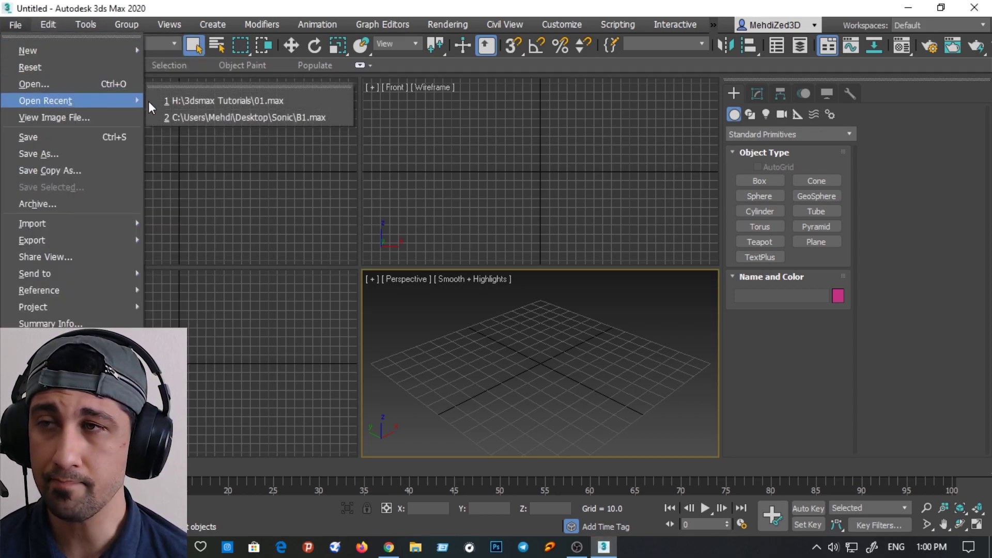
pyautogui.click(192, 100)
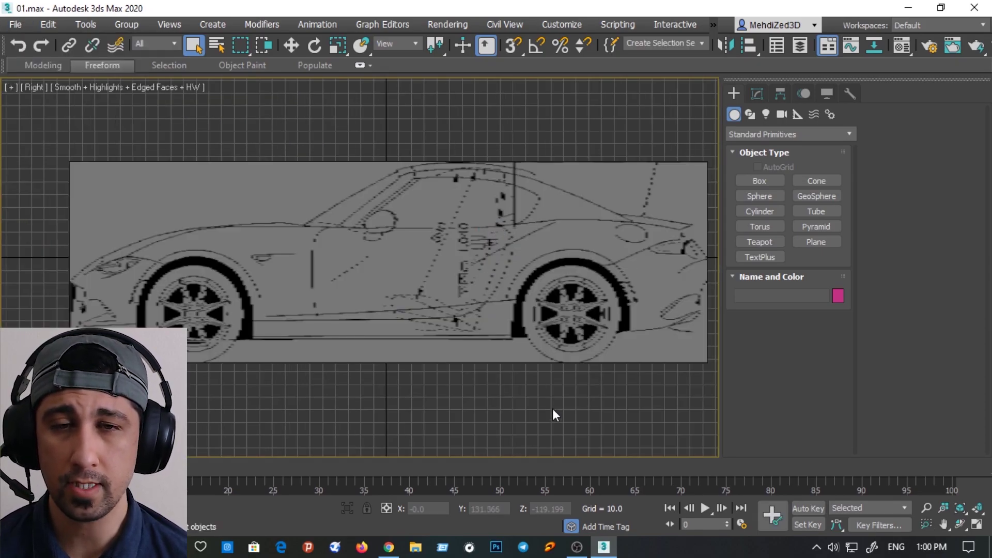
# Select Plane001 and confirm its Side.bmp diffuse map in the Material Editor
pyautogui.click(429, 233)
pyautogui.click(902, 46)
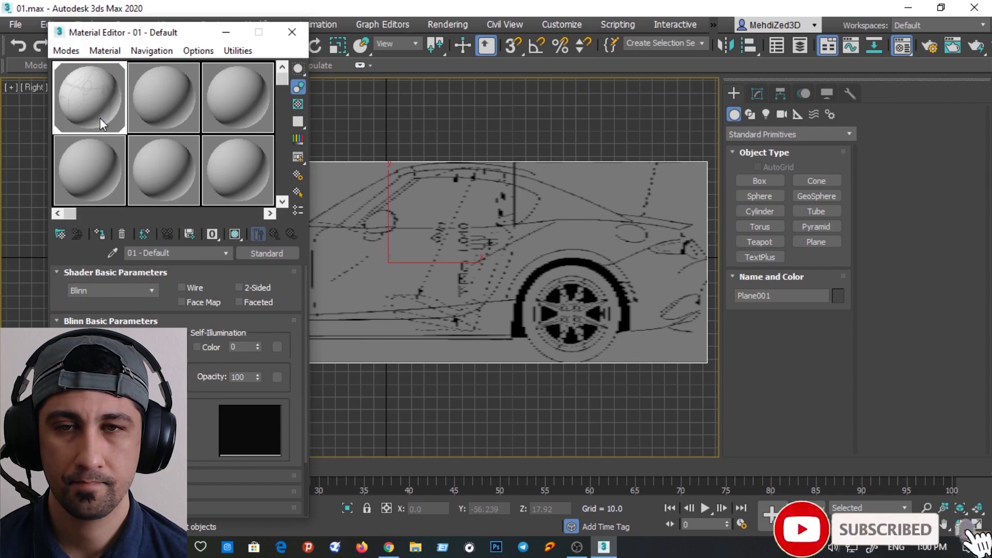
pyautogui.moveTo(196, 458); pyautogui.dragTo(199, 396)
pyautogui.click(160, 305)
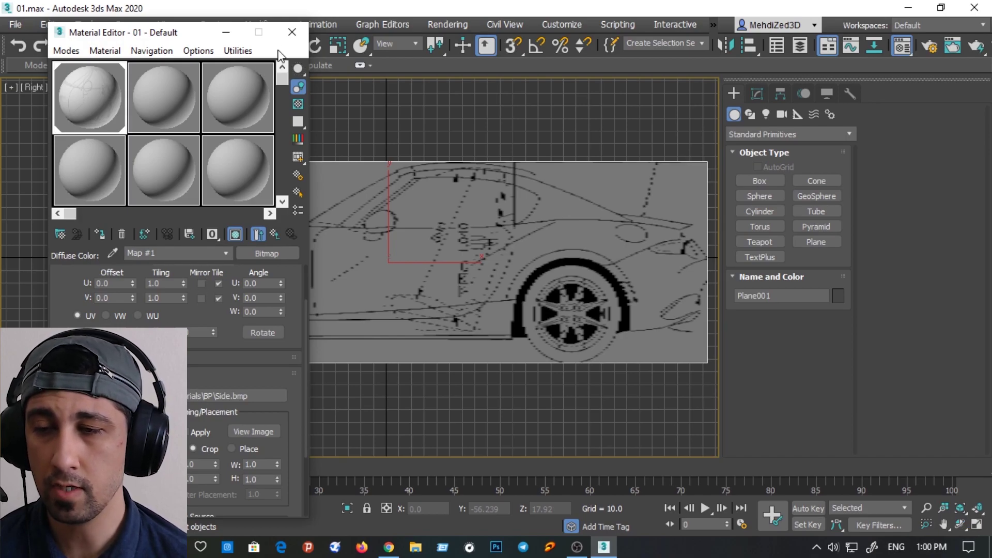
pyautogui.click(292, 32)
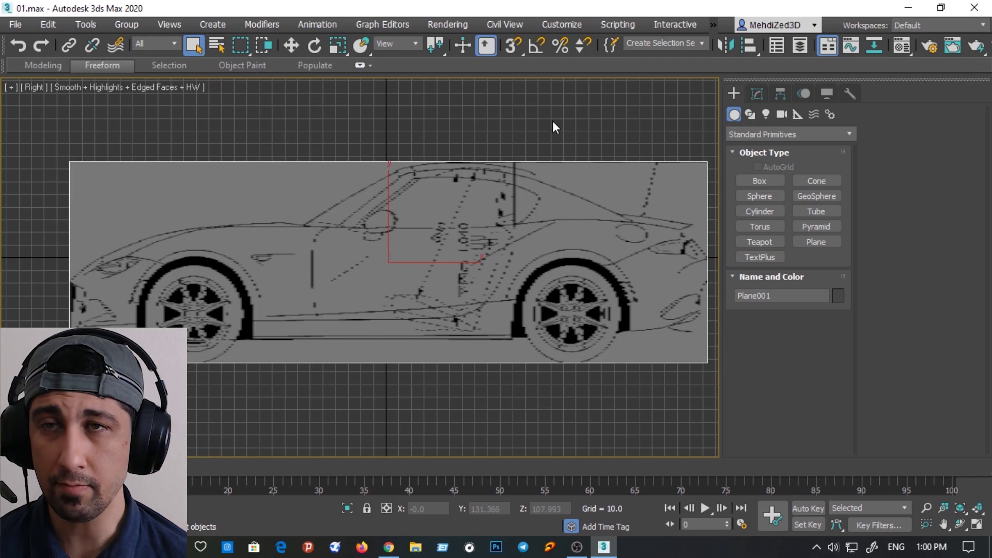
# Configure Direct3D with 1024 background and 512 download textures and antialiased lines
pyautogui.click(562, 24)
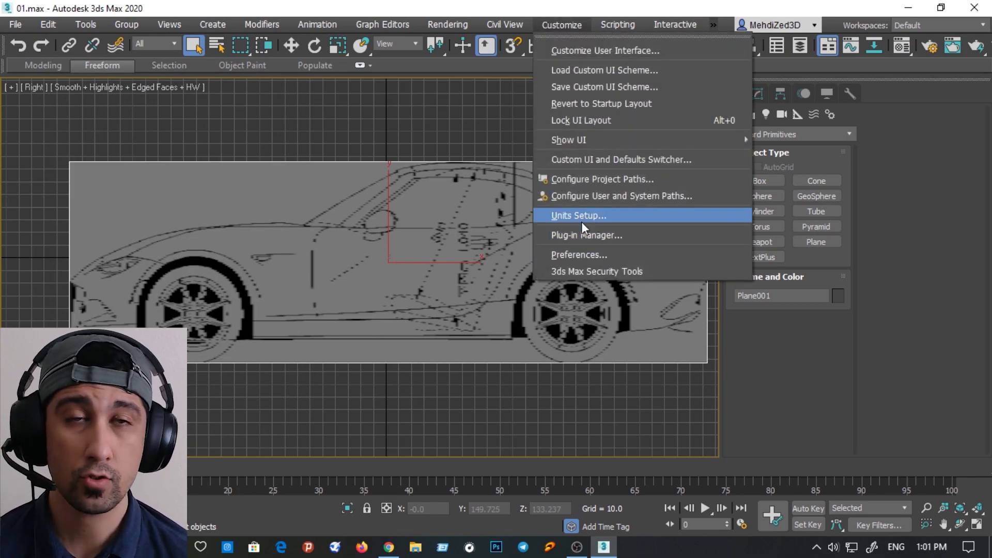
pyautogui.click(584, 254)
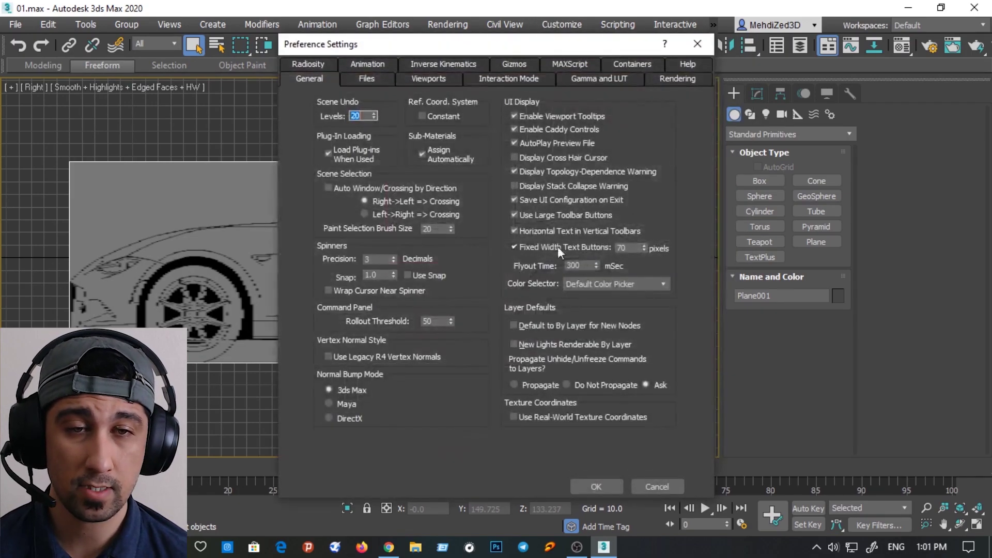
pyautogui.click(446, 77)
pyautogui.click(393, 359)
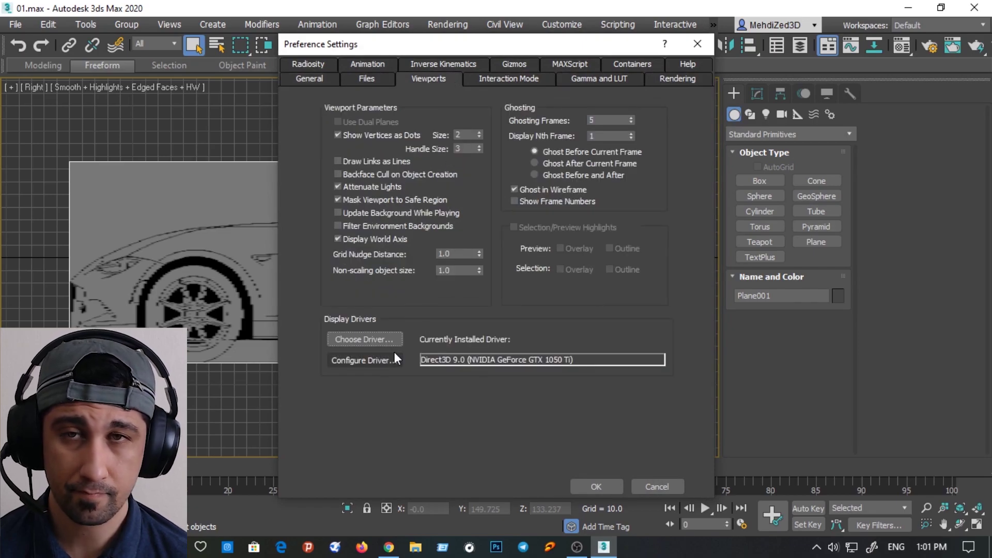
pyautogui.click(571, 315)
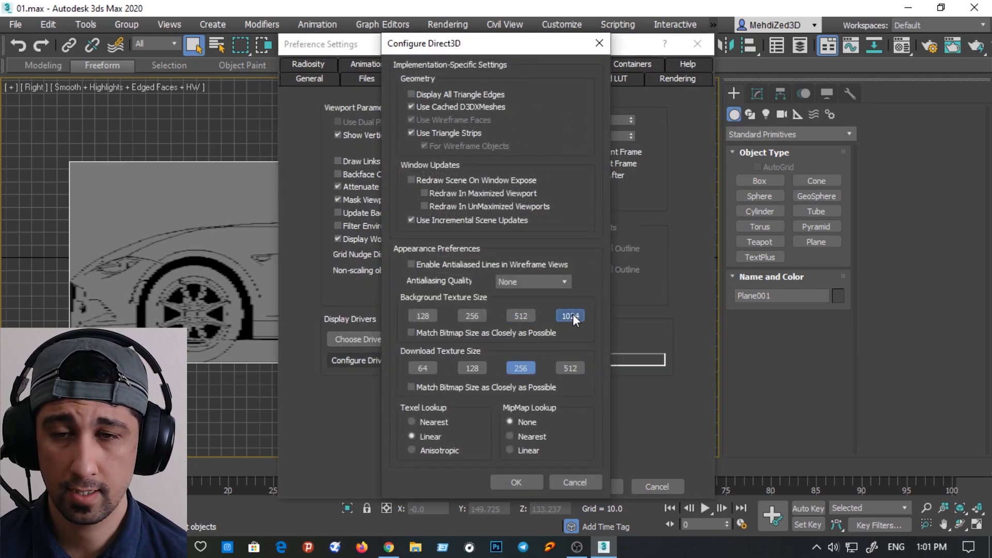
pyautogui.click(569, 367)
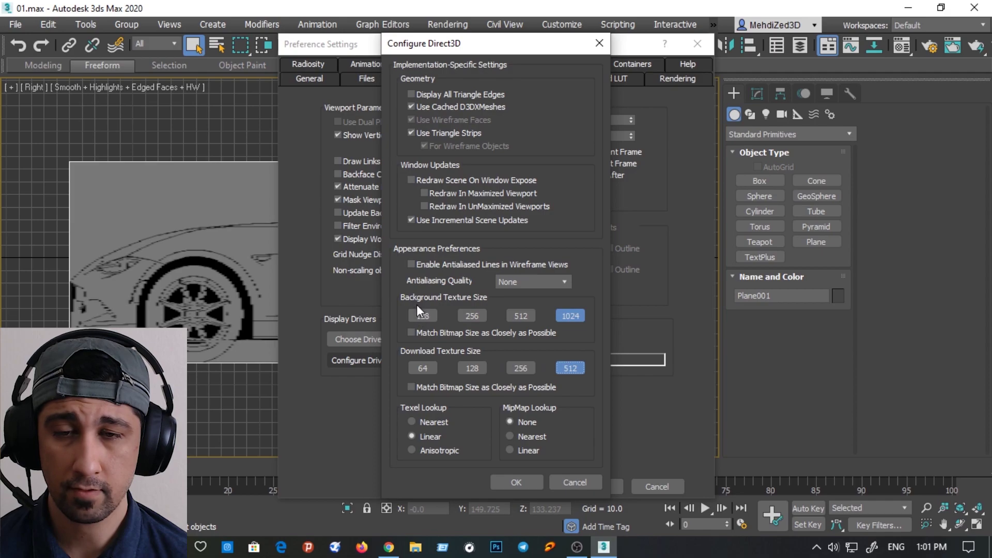
pyautogui.click(414, 265)
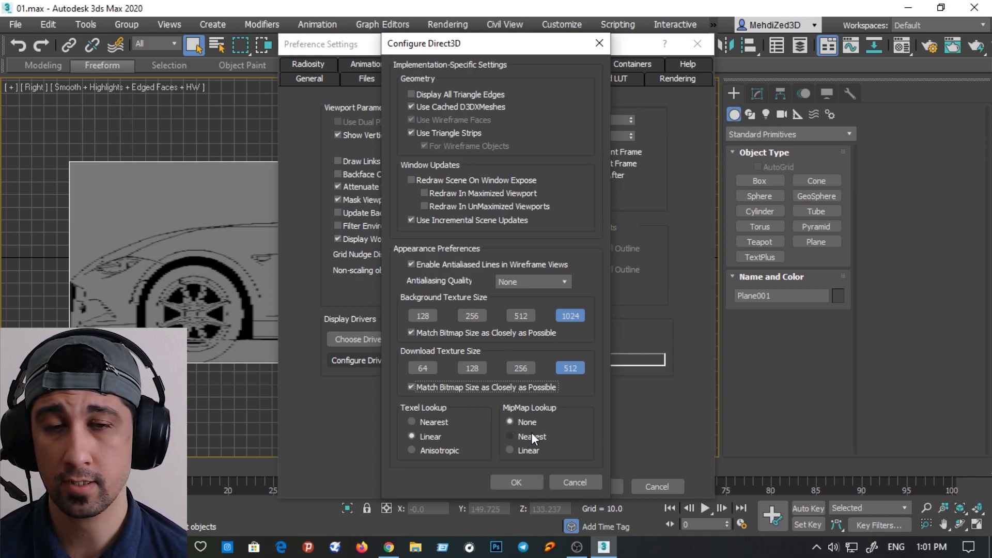
pyautogui.click(513, 481)
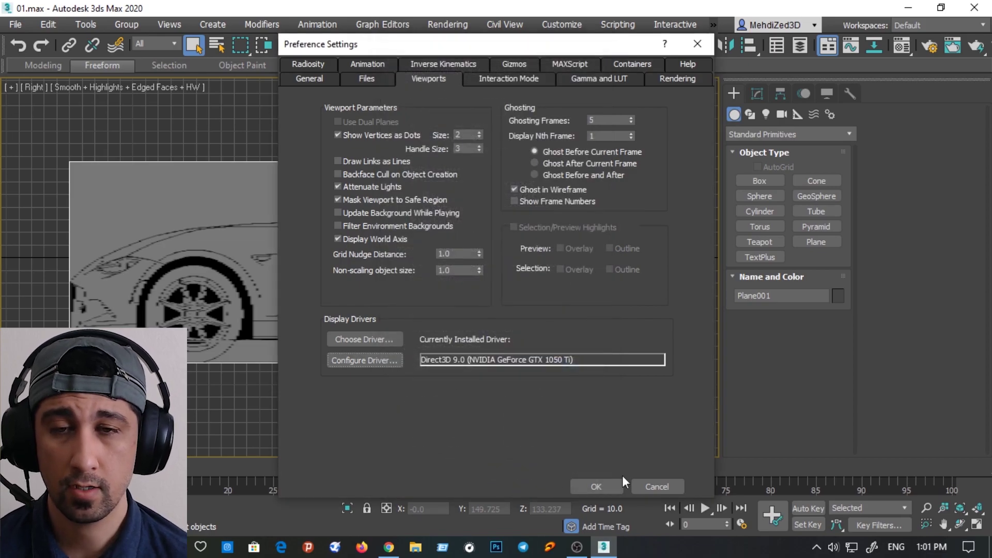
pyautogui.click(598, 487)
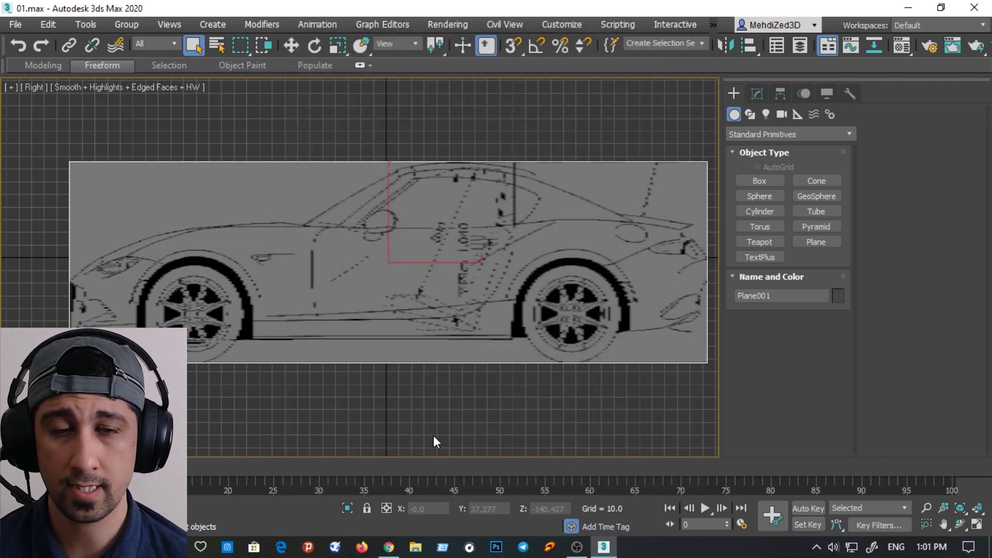
# Check the blueprint material, then centre the side blueprint in the Right viewport
pyautogui.press('m')
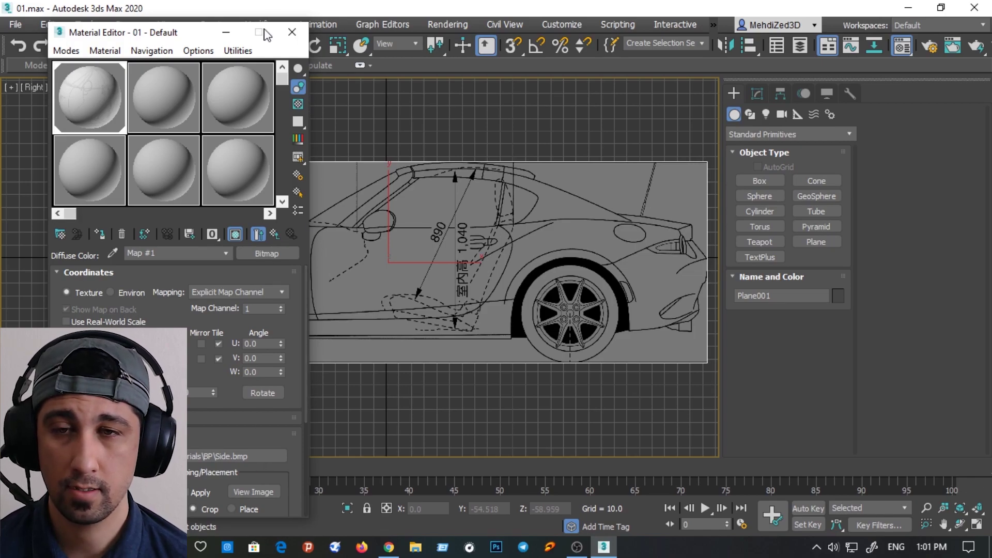
pyautogui.click(292, 32)
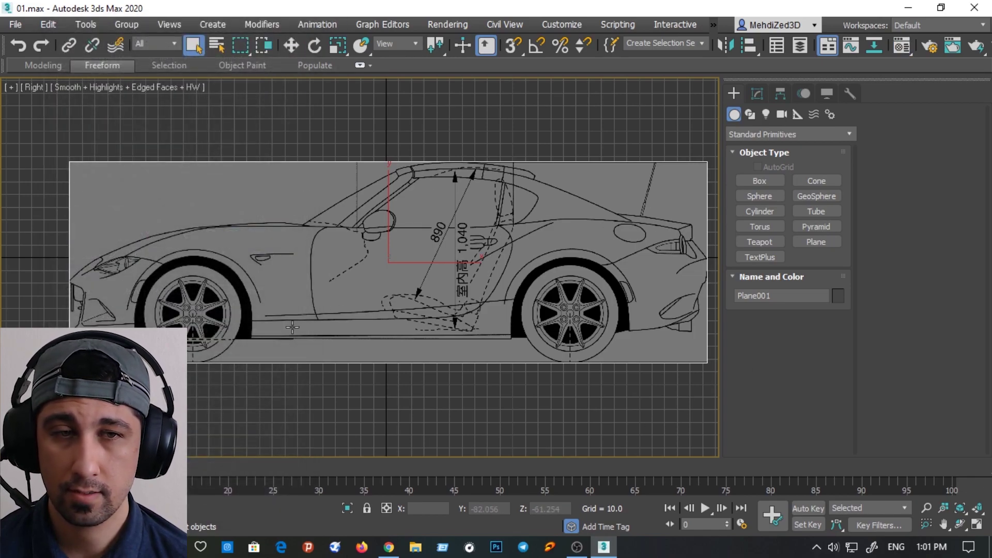
pyautogui.scroll(4, 495, 252)
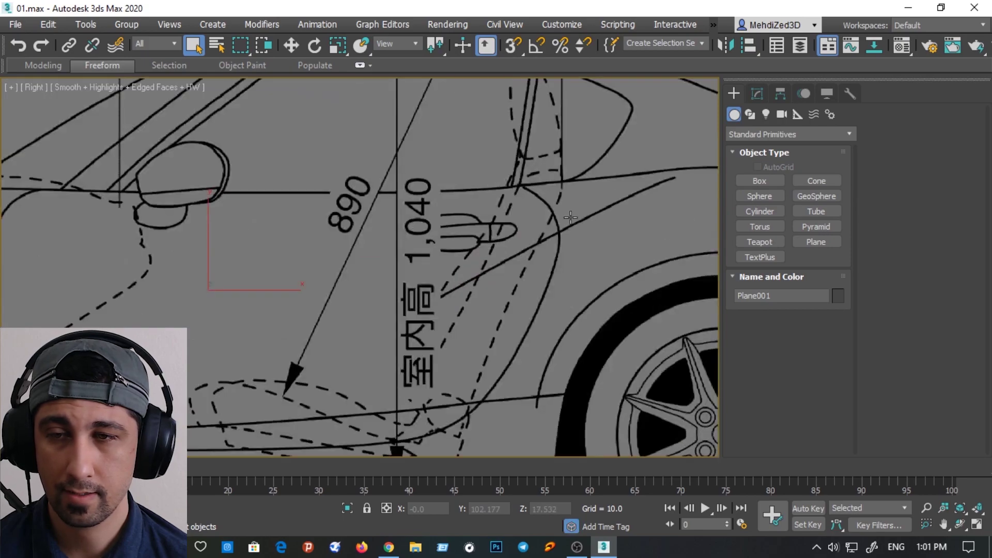
pyautogui.scroll(-5, 552, 173)
pyautogui.scroll(3, 356, 178)
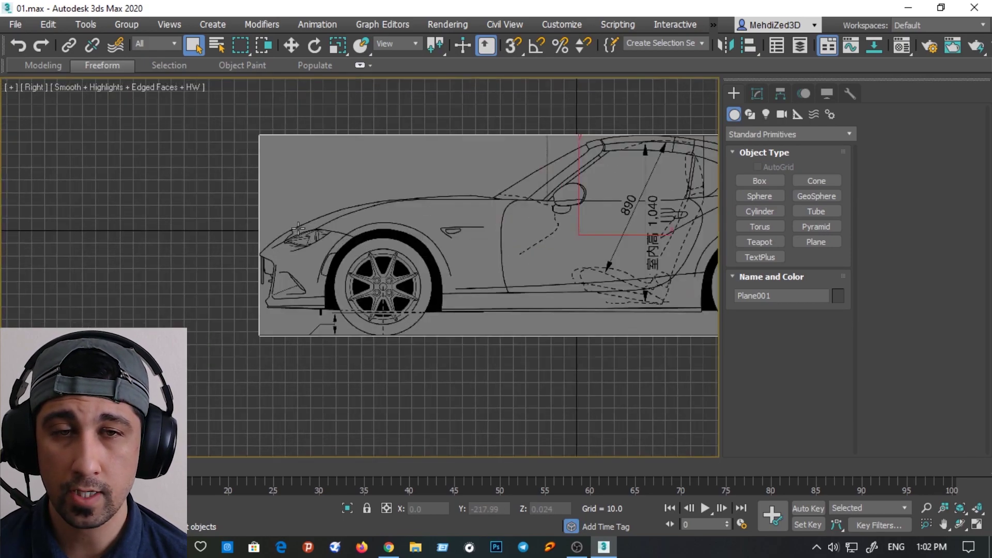
pyautogui.scroll(3, 355, 178)
pyautogui.scroll(3, 355, 260)
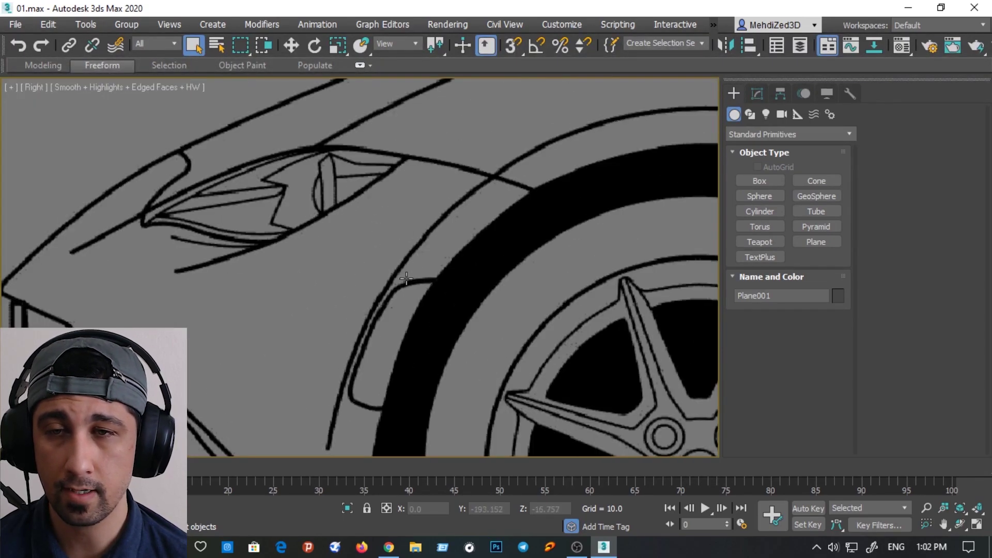
pyautogui.scroll(-5, 407, 279)
pyautogui.scroll(-3, 576, 263)
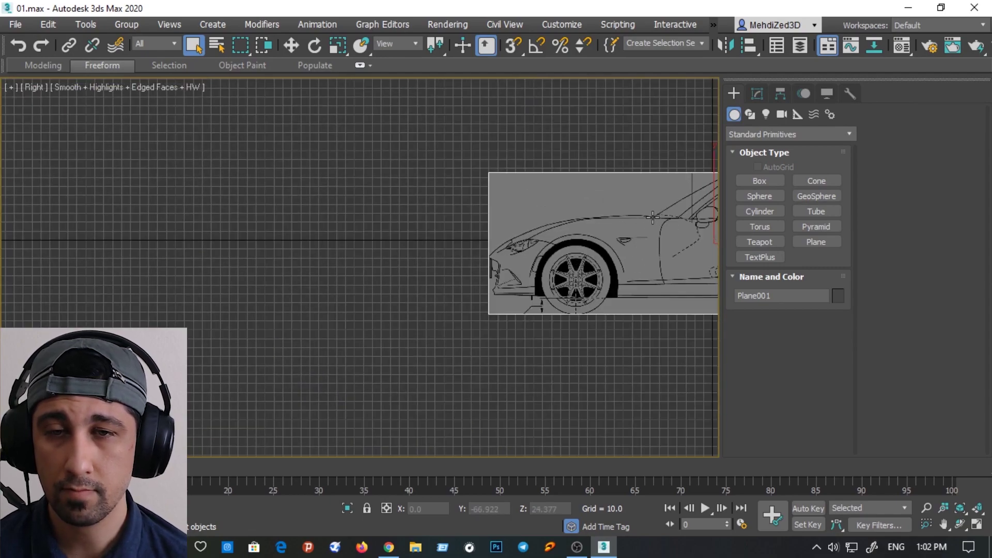
pyautogui.moveTo(577, 171)
pyautogui.mouseDown(button='middle')
pyautogui.moveTo(343, 184)
pyautogui.moveTo(210, 177)
pyautogui.mouseUp(button='middle')
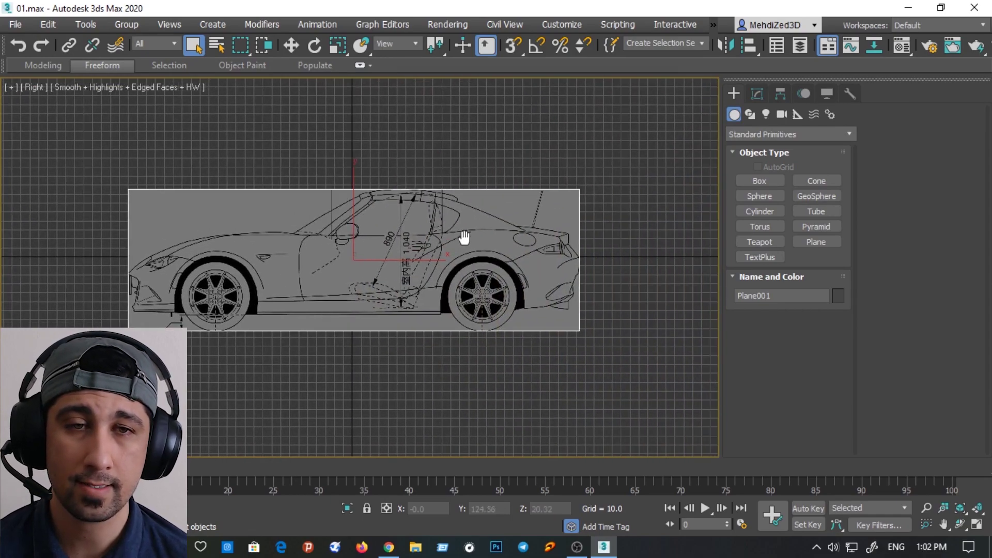
pyautogui.scroll(2, 453, 237)
pyautogui.scroll(-1, 444, 246)
pyautogui.scroll(-1, 495, 269)
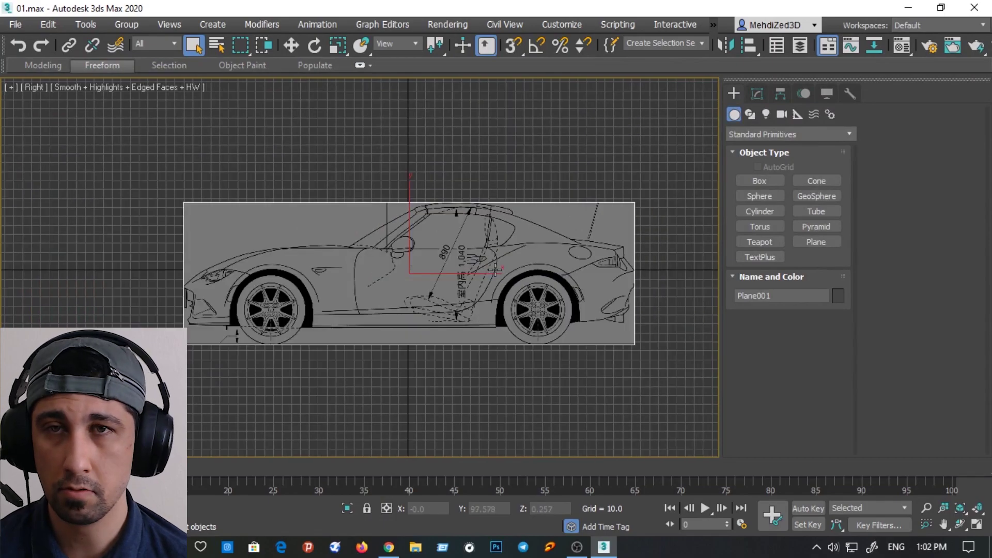
# Switch the viewport to Perspective and zoom out
pyautogui.press('p')
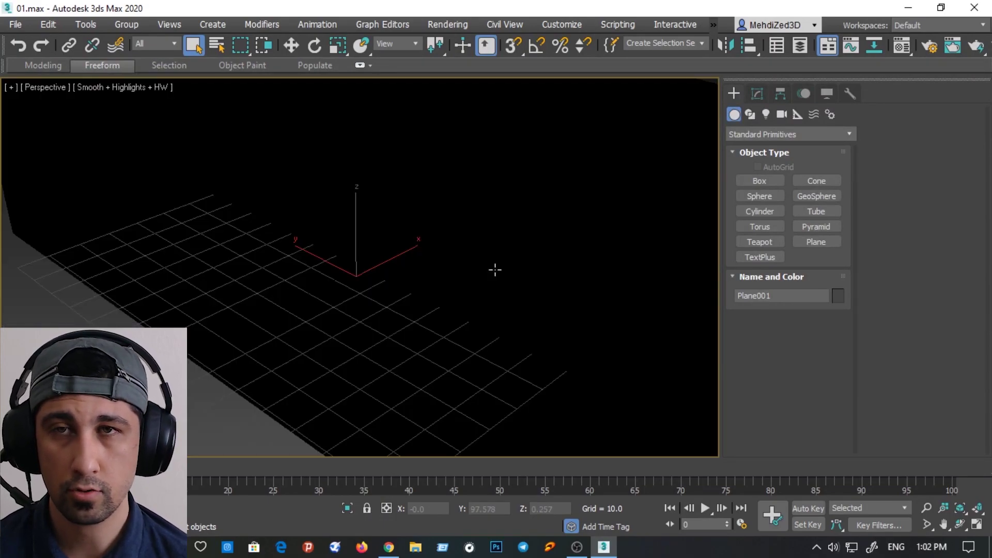
pyautogui.scroll(-3, 495, 269)
pyautogui.scroll(-3, 516, 271)
pyautogui.scroll(-2, 414, 247)
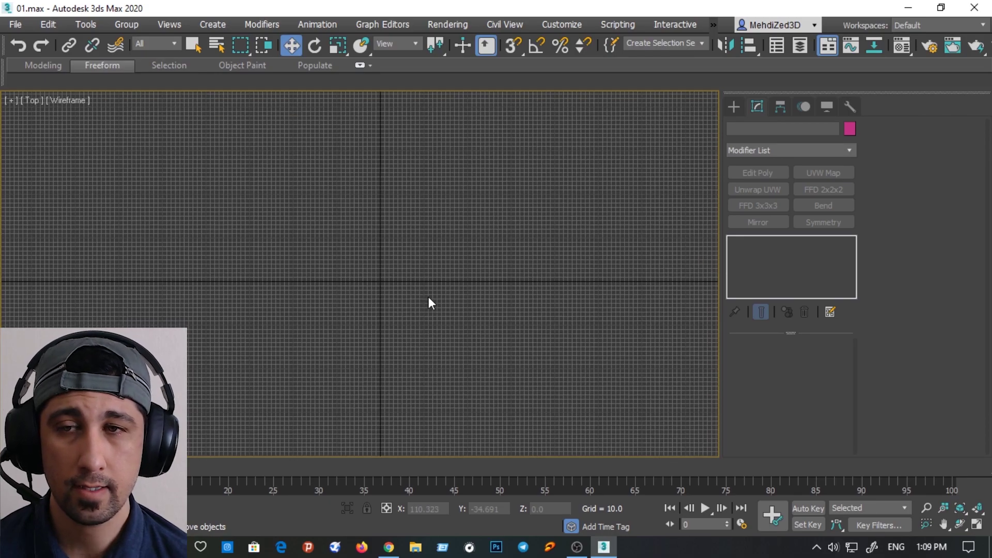
# Draw a 482.965 by 243.838 plane in Top view with 1×1 segments
pyautogui.scroll(2, 429, 297)
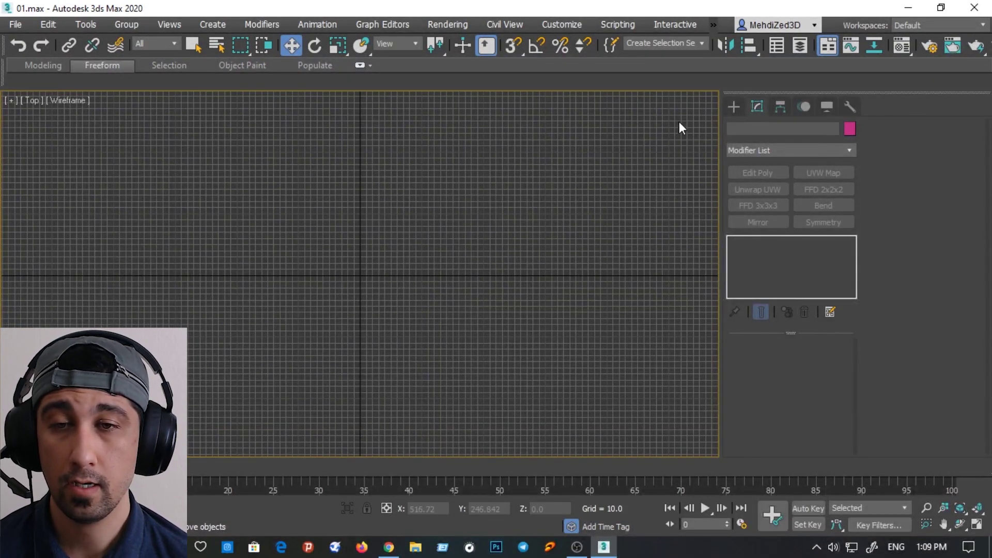
pyautogui.click(360, 292)
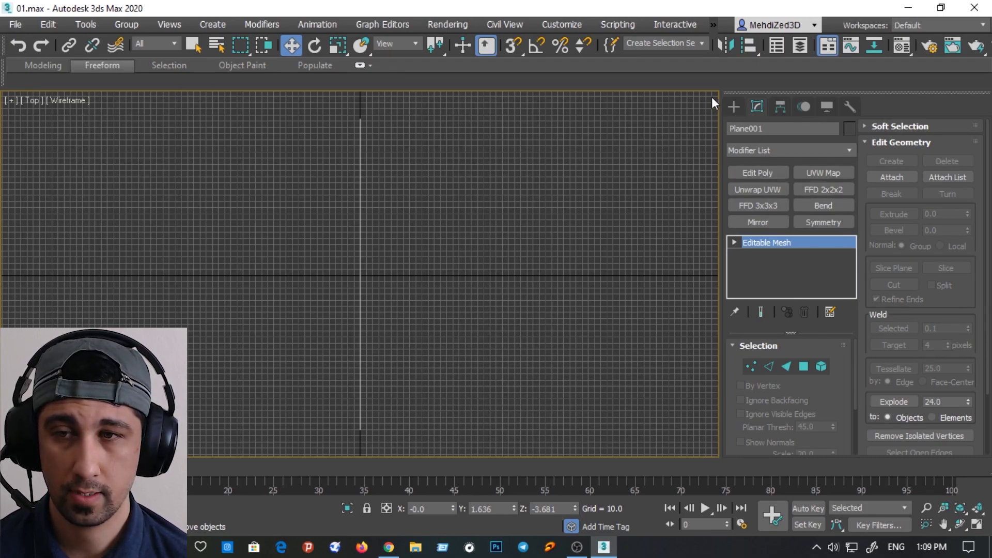
pyautogui.click(734, 106)
pyautogui.click(816, 255)
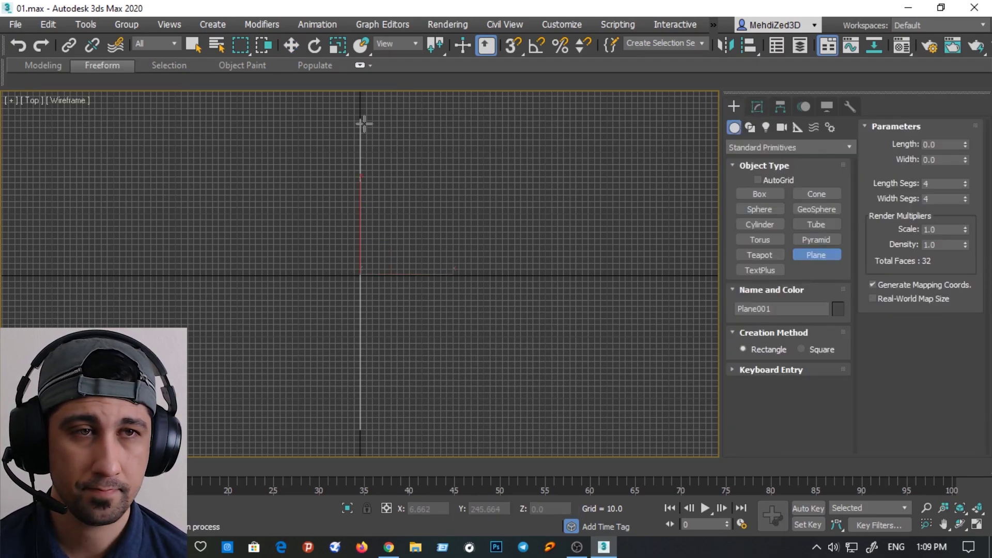
pyautogui.moveTo(363, 119); pyautogui.dragTo(514, 416)
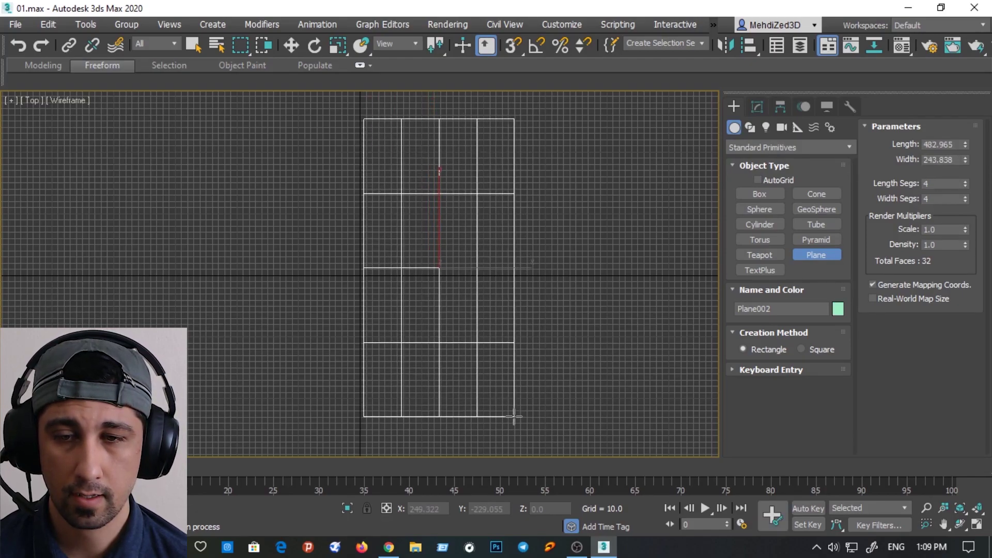
pyautogui.rightClick(965, 199)
pyautogui.rightClick(966, 184)
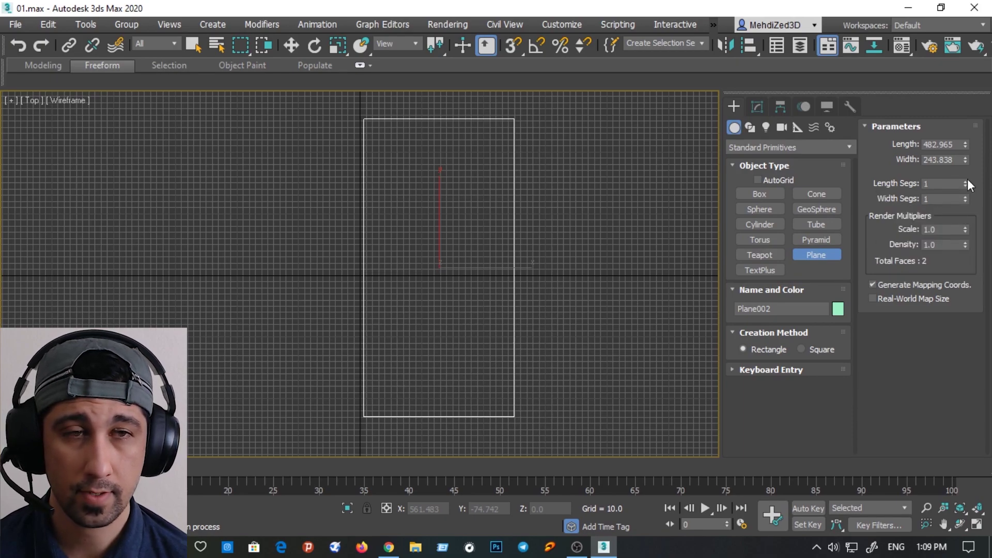
# Show shaded Perspective view and orbit to see the new plane beside the blueprint
pyautogui.press('F3')
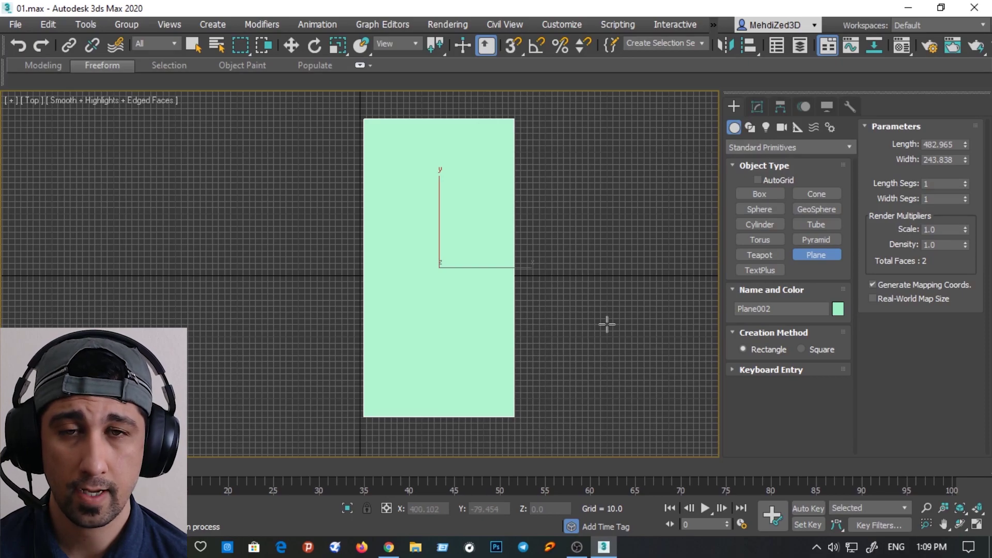
pyautogui.press('p')
pyautogui.keyDown('alt'); pyautogui.moveTo(604, 323); pyautogui.dragTo(474, 218, button='middle'); pyautogui.keyUp('alt')
# Convert the side blueprint plane Plane001 to an Editable Poly
pyautogui.scroll(3, 390, 250)
pyautogui.keyDown('alt'); pyautogui.moveTo(389, 251); pyautogui.dragTo(559, 313, button='middle'); pyautogui.keyUp('alt')
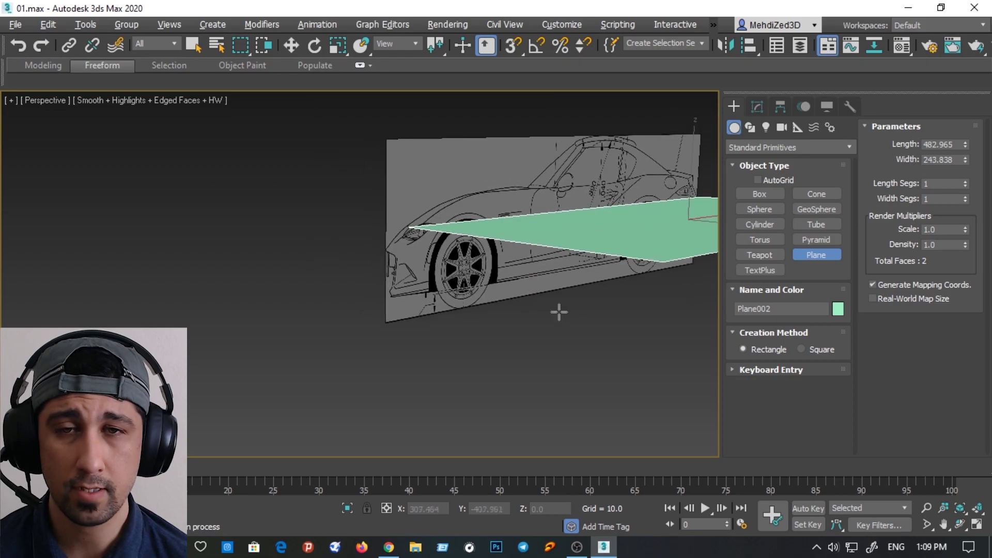
pyautogui.rightClick(731, 379)
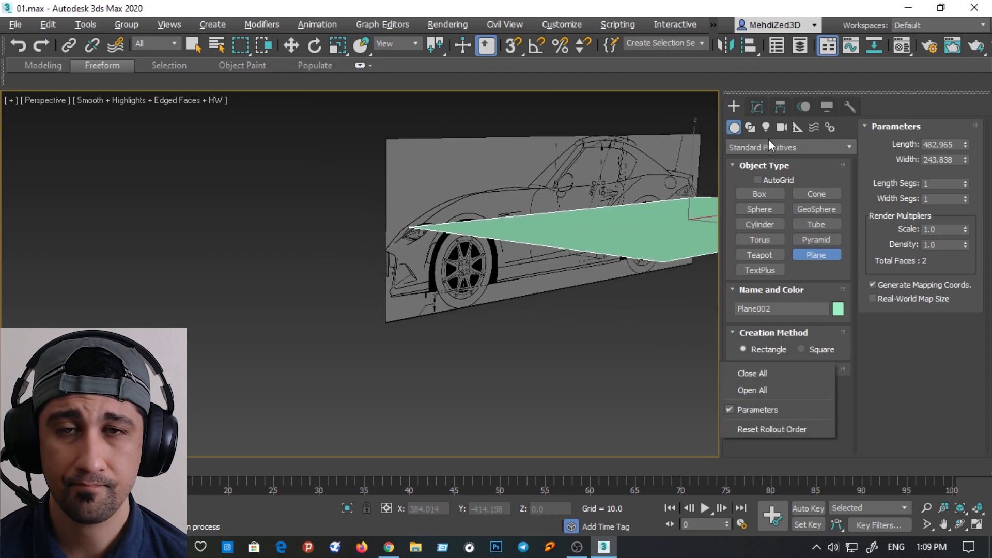
pyautogui.click(740, 103)
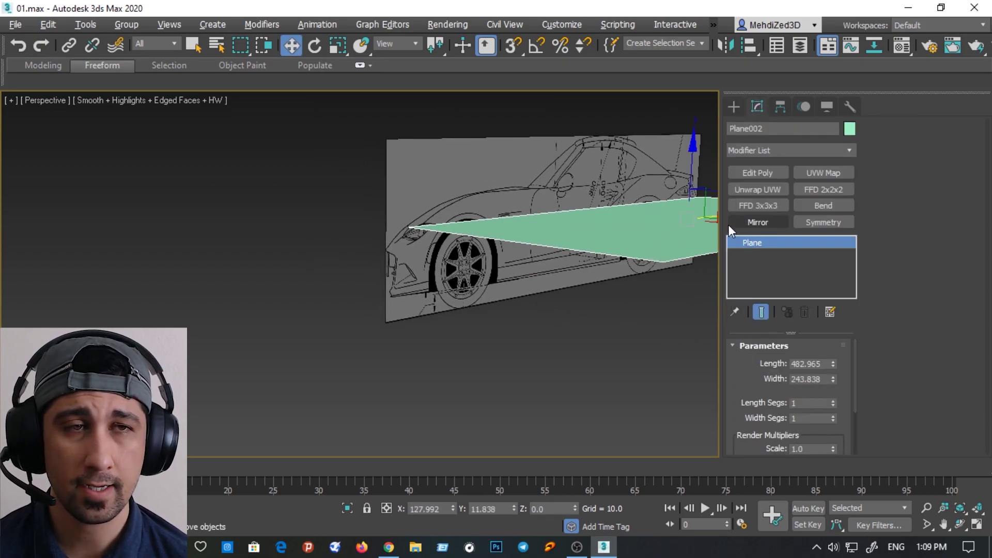
pyautogui.click(596, 138)
pyautogui.rightClick(781, 243)
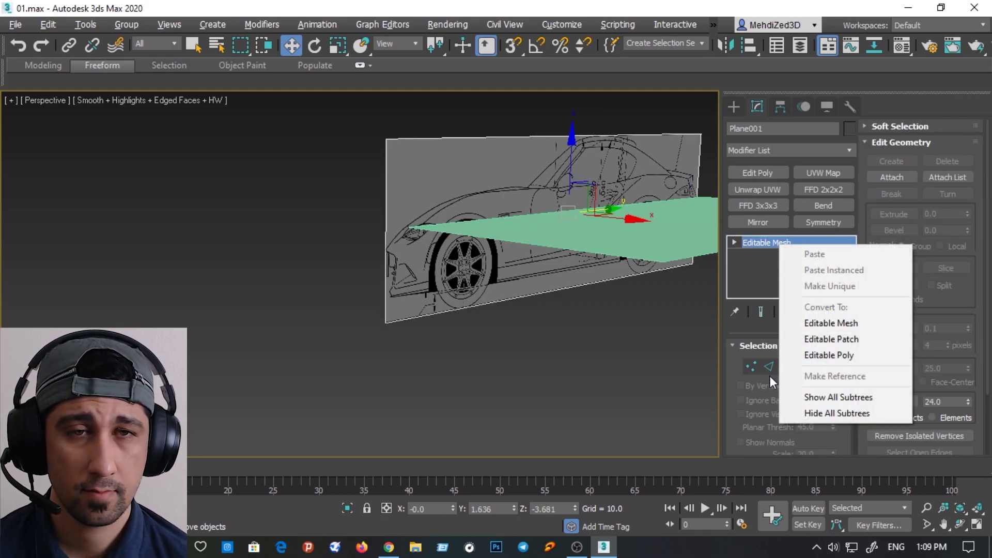
pyautogui.click(822, 355)
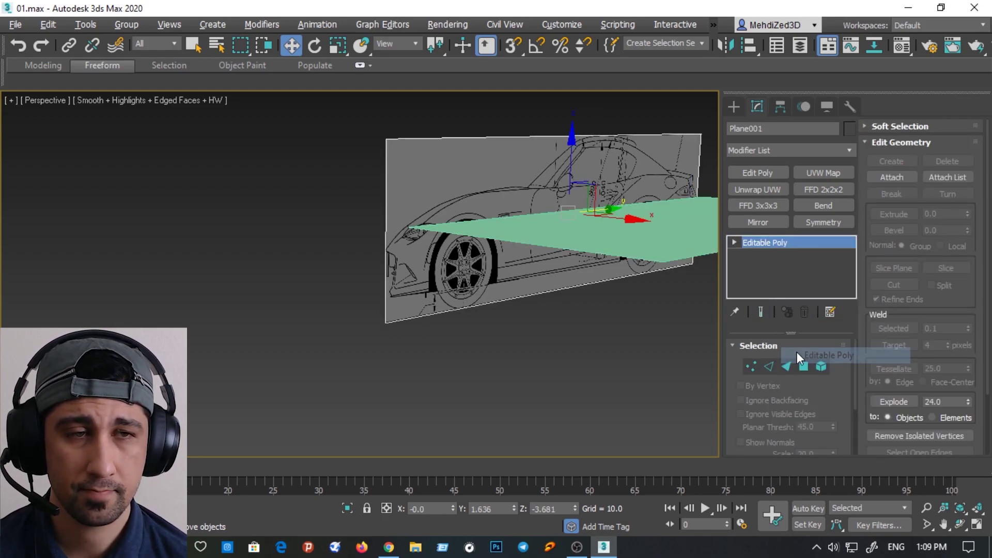
# Read the bottom-left corner vertex's Z value -83.027, then select Plane002
pyautogui.click(750, 366)
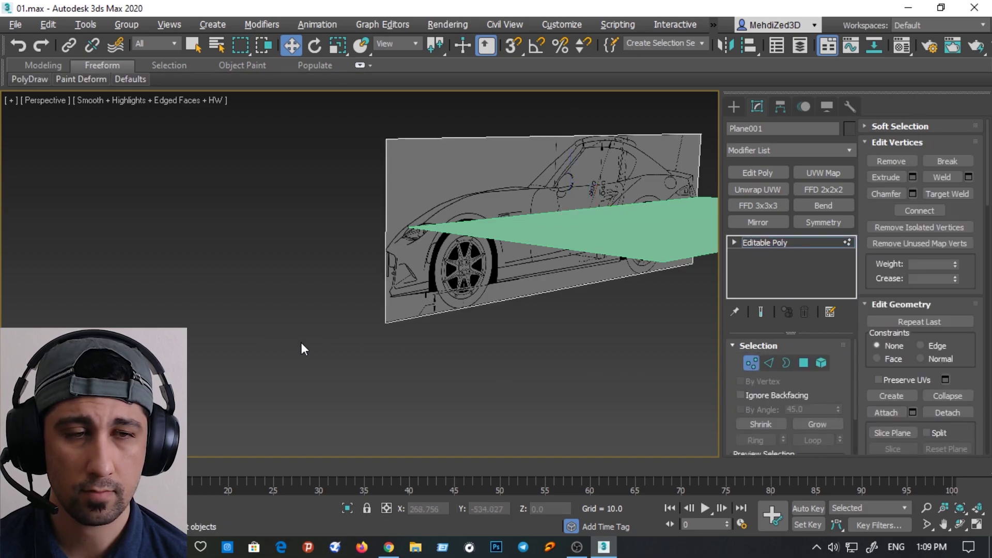
pyautogui.moveTo(301, 343); pyautogui.dragTo(442, 283)
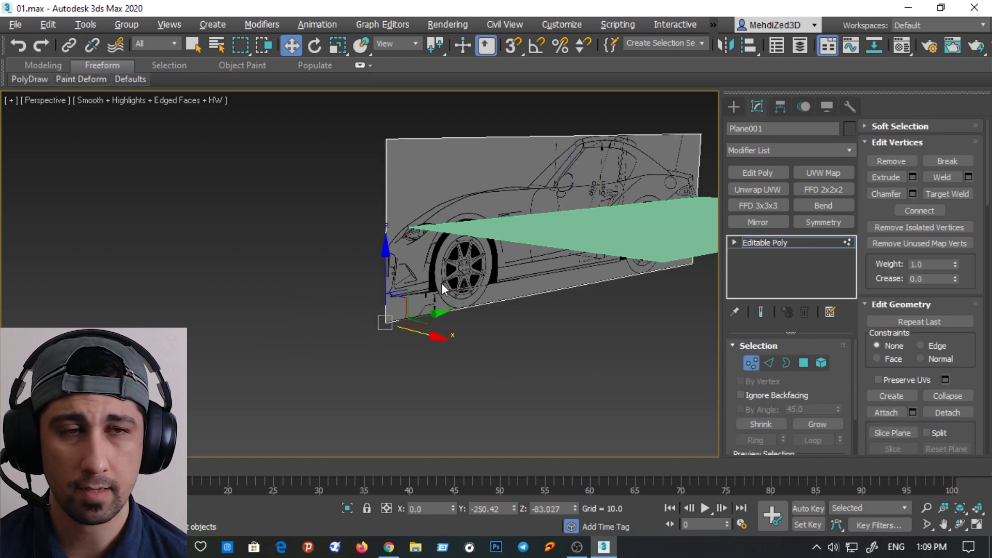
pyautogui.doubleClick(565, 507)
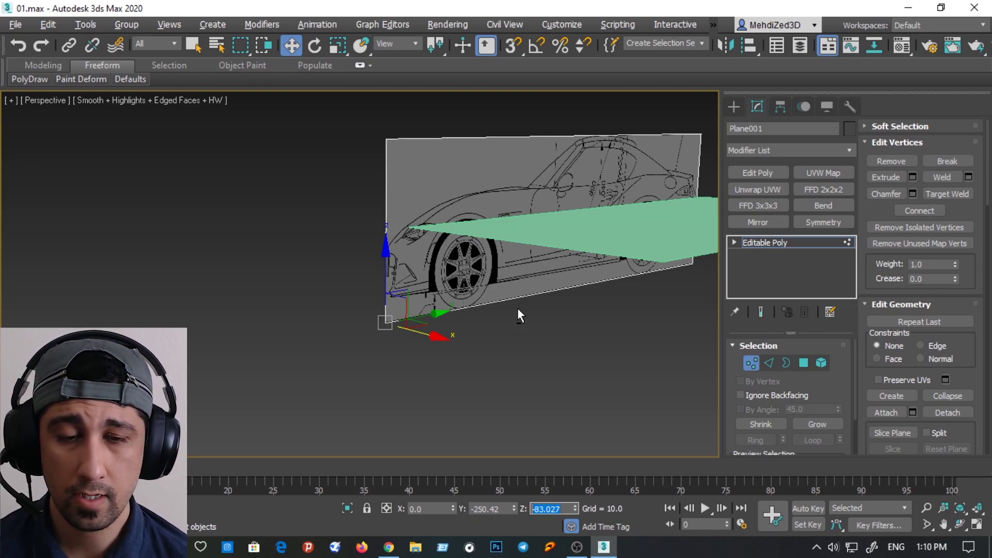
pyautogui.moveTo(517, 308)
pyautogui.keyDown('alt'); pyautogui.mouseDown(button='middle')
pyautogui.moveTo(550, 313)
pyautogui.moveTo(501, 347)
pyautogui.mouseUp(button='middle'); pyautogui.keyUp('alt')
pyautogui.click(656, 342)
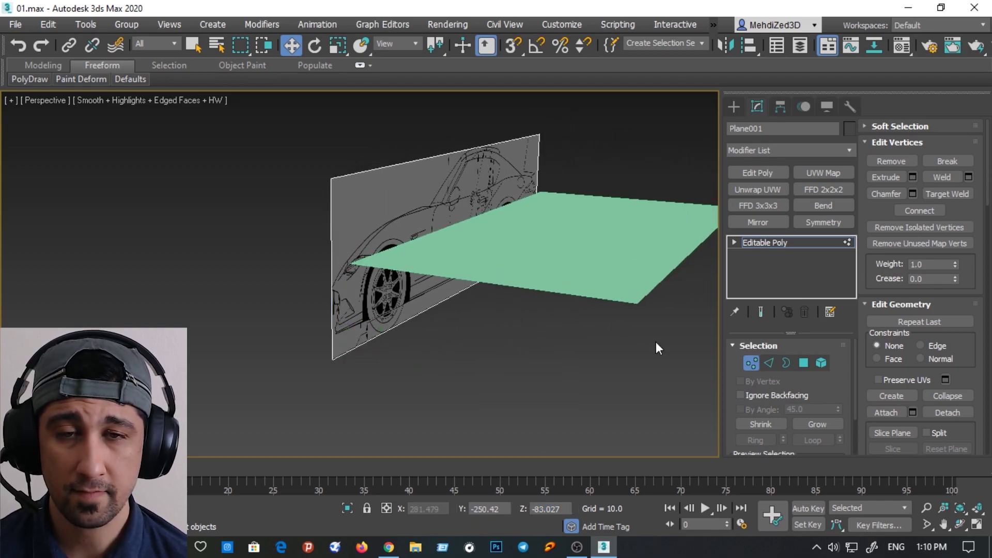
pyautogui.click(752, 362)
pyautogui.click(652, 254)
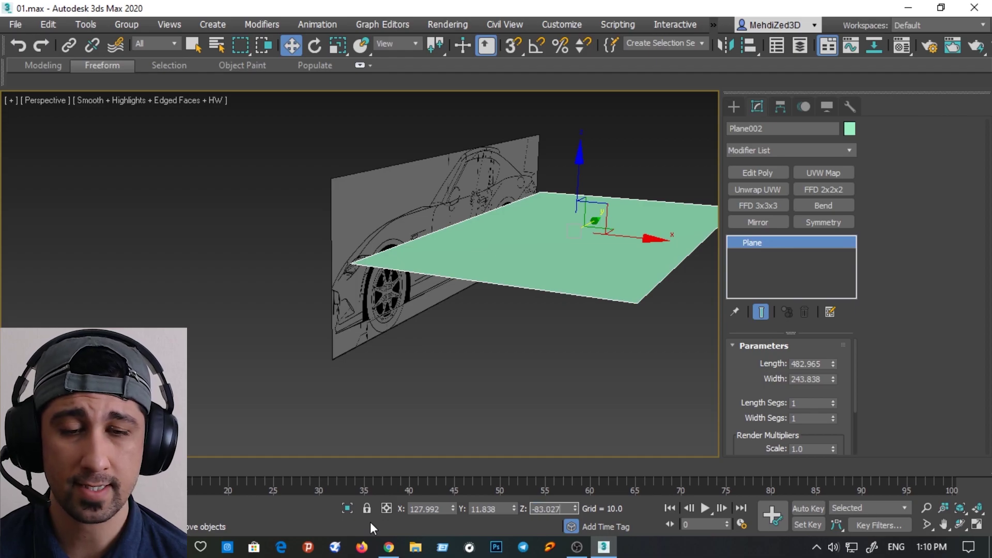
# Apply Z -83.027 to Plane002 and orbit to check its position
pyautogui.press('Return')
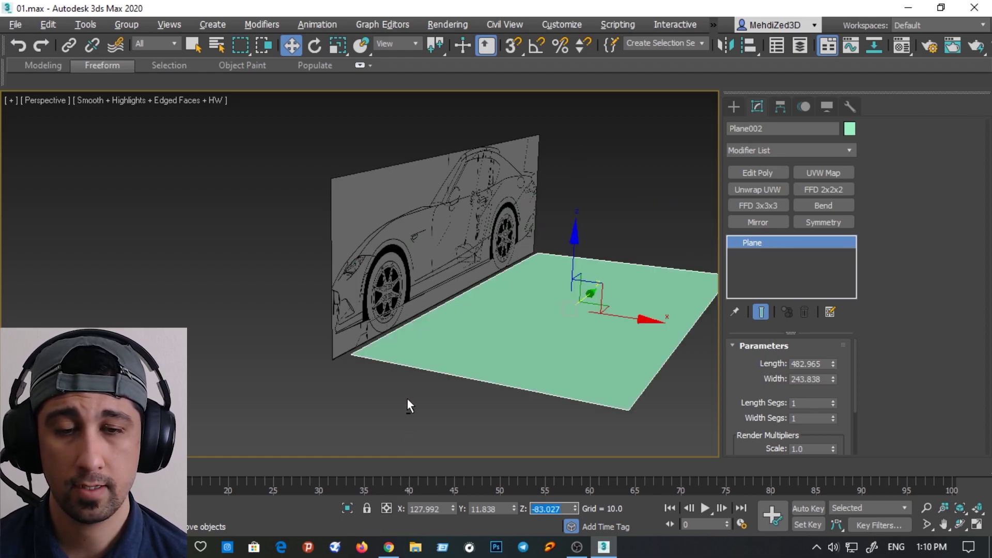
pyautogui.moveTo(409, 404)
pyautogui.keyDown('alt'); pyautogui.mouseDown(button='middle')
pyautogui.moveTo(387, 337)
pyautogui.moveTo(371, 351)
pyautogui.moveTo(361, 324)
pyautogui.moveTo(398, 315)
pyautogui.moveTo(414, 364)
pyautogui.moveTo(436, 310)
pyautogui.moveTo(473, 298)
pyautogui.moveTo(437, 314)
pyautogui.mouseUp(button='middle'); pyautogui.keyUp('alt')
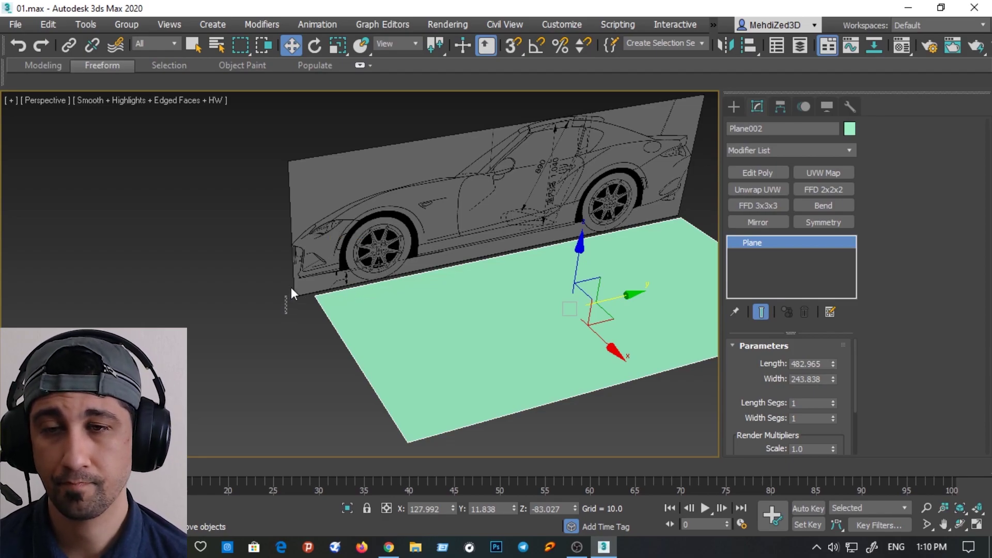
pyautogui.hotkey('ctrl', 'e')
# Read Plane001's front bottom corner Y value -250.42, then reselect Plane002
pyautogui.click(305, 280)
pyautogui.click(752, 363)
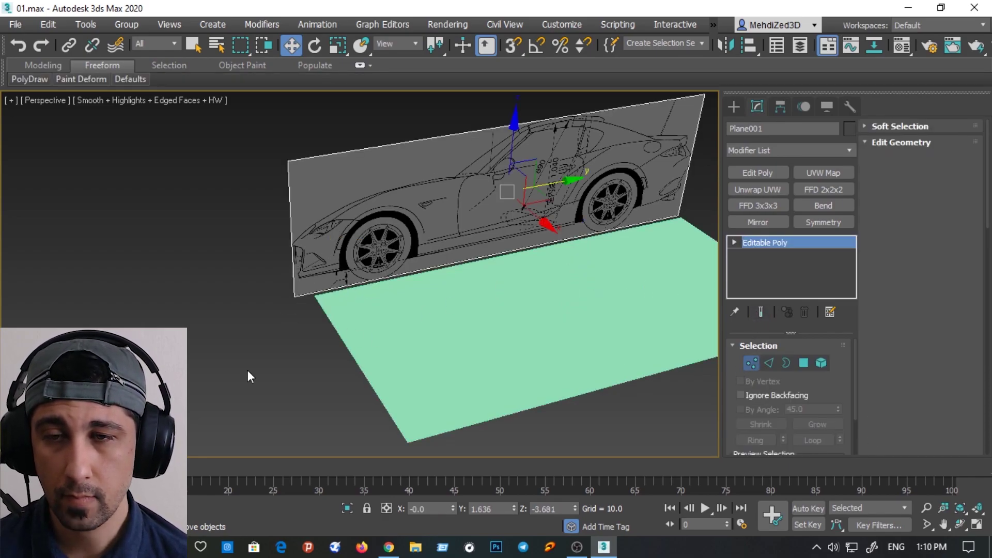
pyautogui.moveTo(308, 279); pyautogui.dragTo(308, 287)
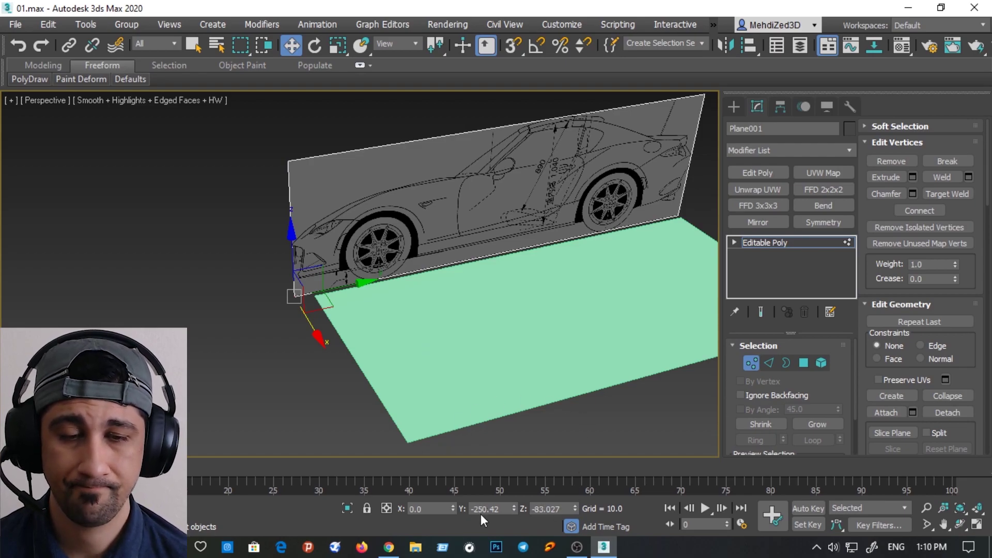
pyautogui.doubleClick(505, 509)
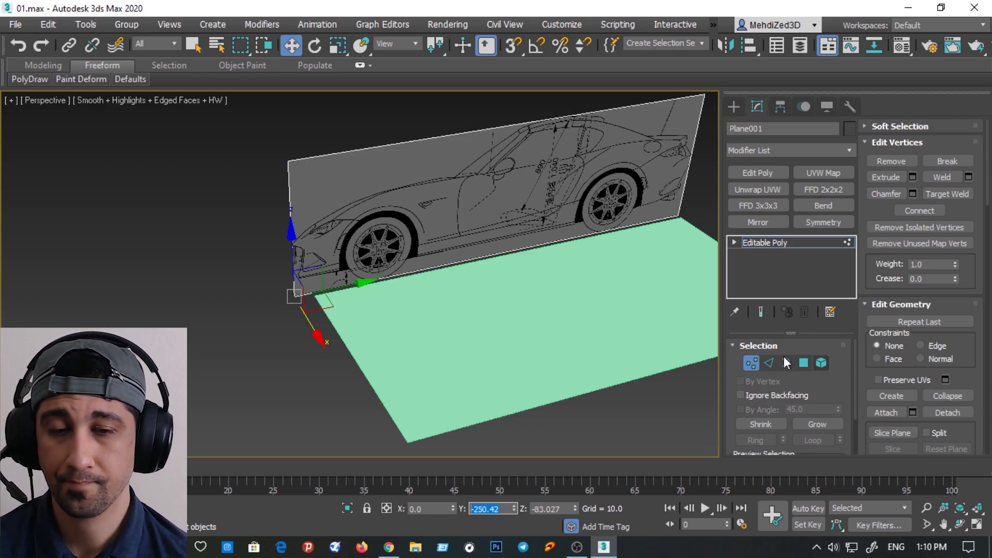
pyautogui.click(650, 389)
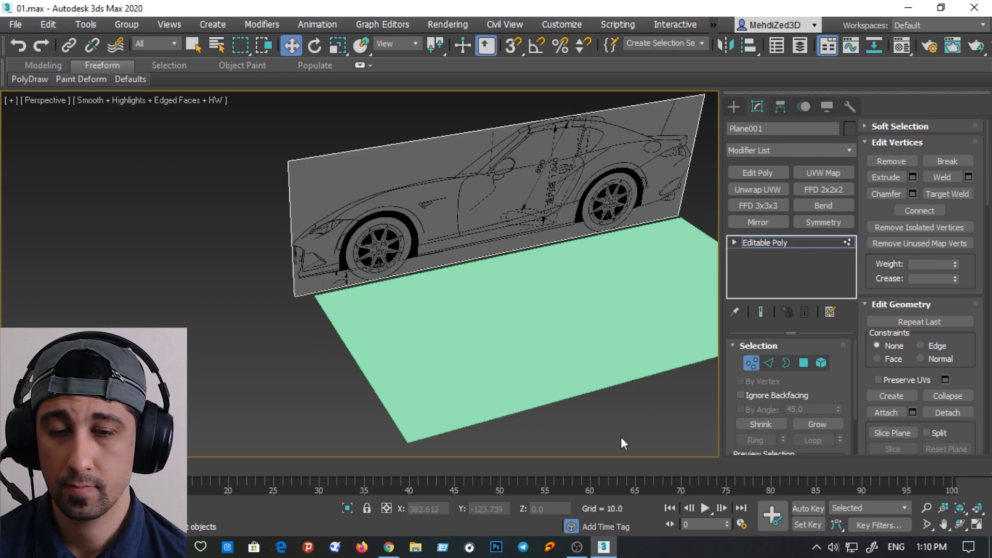
pyautogui.click(753, 365)
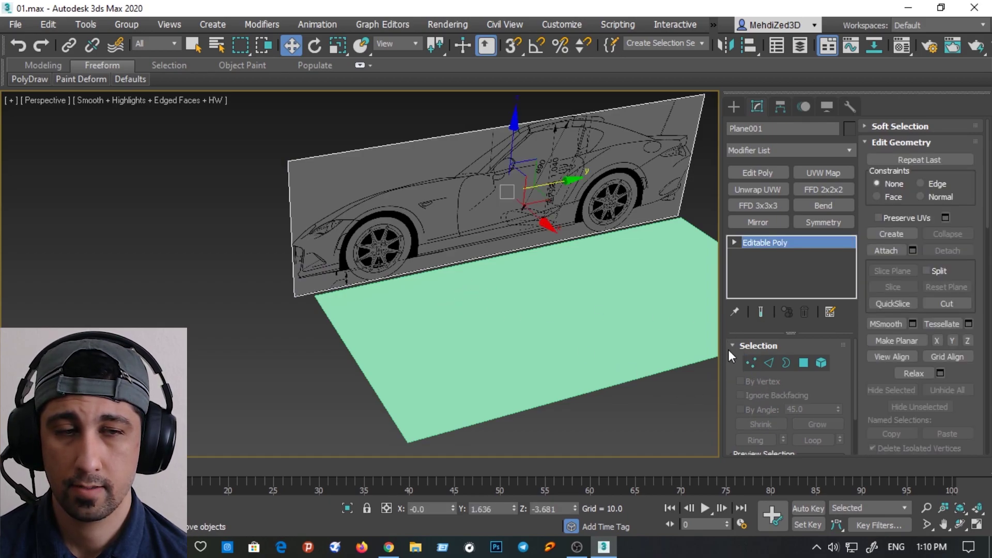
pyautogui.moveTo(666, 419); pyautogui.dragTo(635, 329)
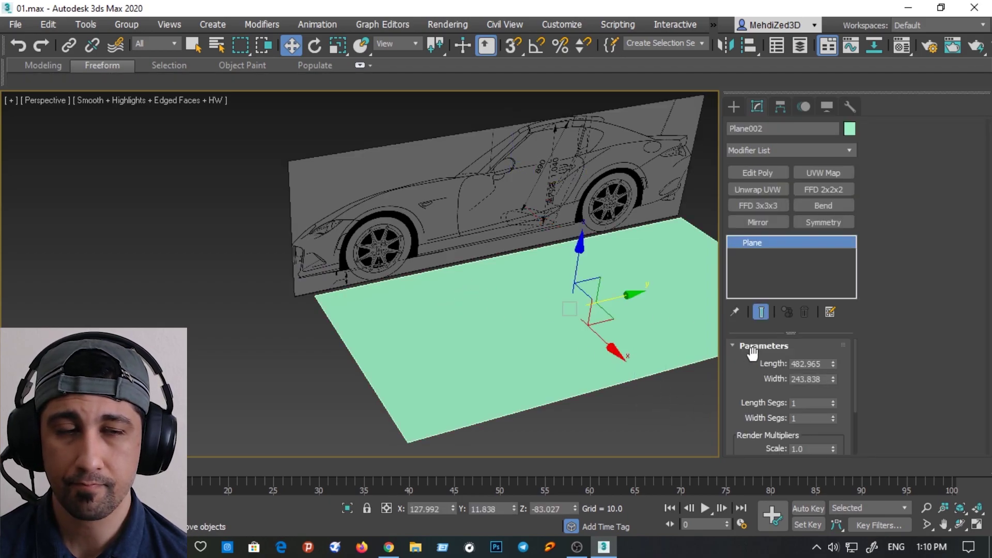
# Convert the green top plane to Editable Poly and set its left-edge vertices to Y -250.42
pyautogui.rightClick(752, 246)
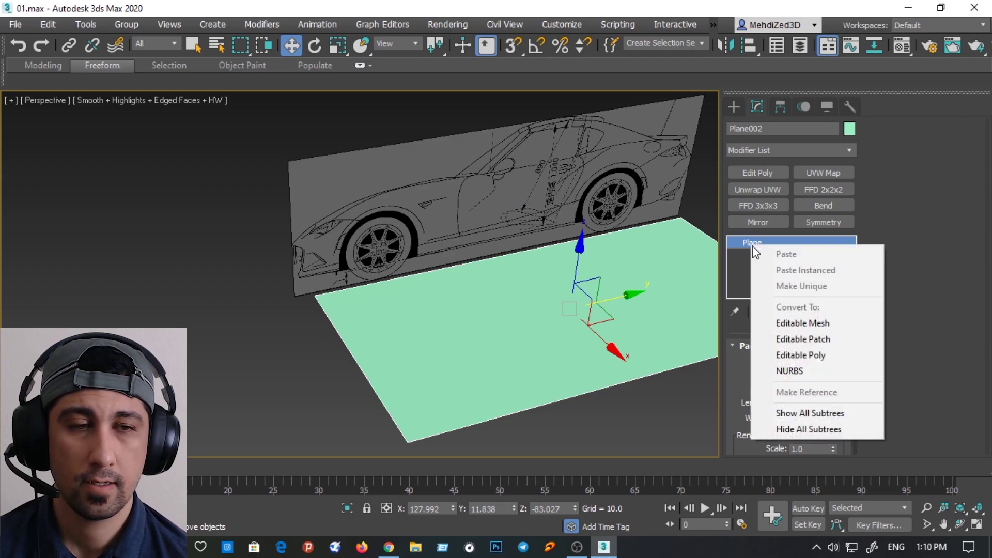
pyautogui.click(809, 351)
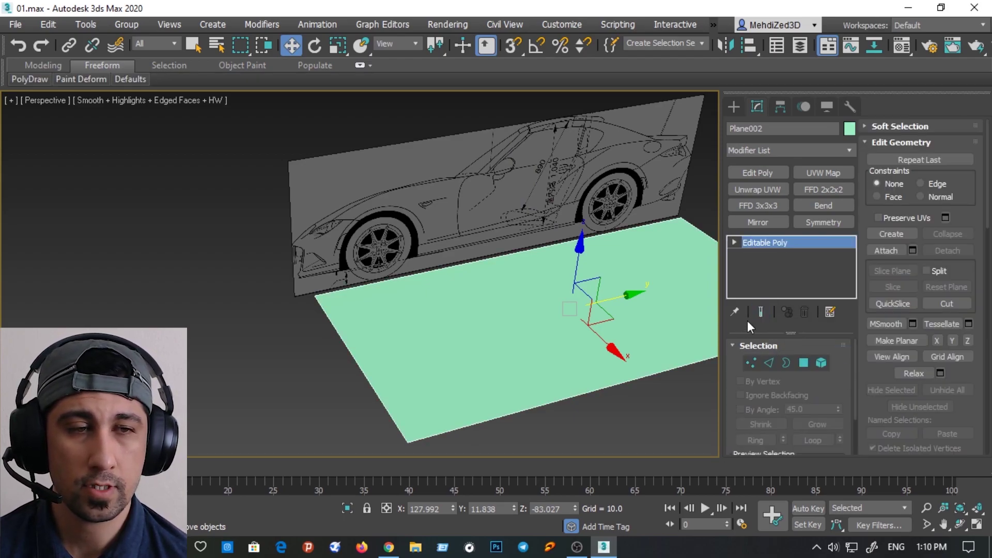
pyautogui.click(750, 363)
pyautogui.moveTo(504, 264); pyautogui.dragTo(268, 449)
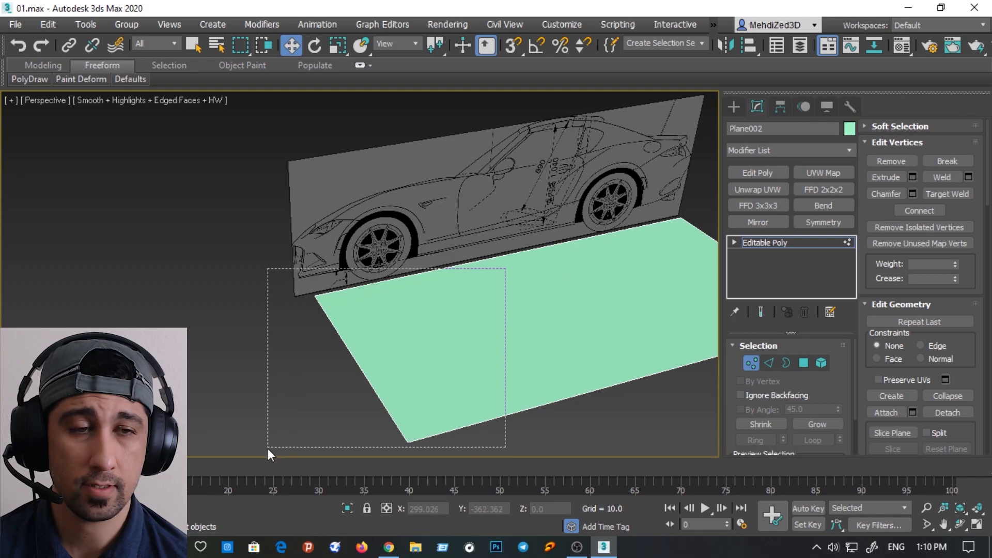
pyautogui.moveTo(514, 509)
pyautogui.mouseDown()
pyautogui.moveTo(395, 515)
pyautogui.moveTo(426, 520)
pyautogui.mouseUp()
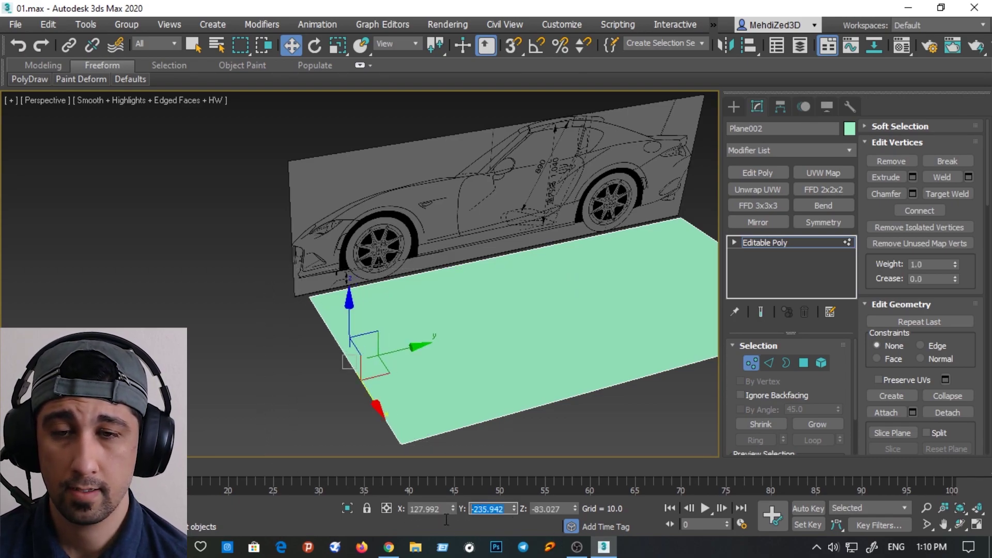
pyautogui.write('-250.42')
pyautogui.press('Return')
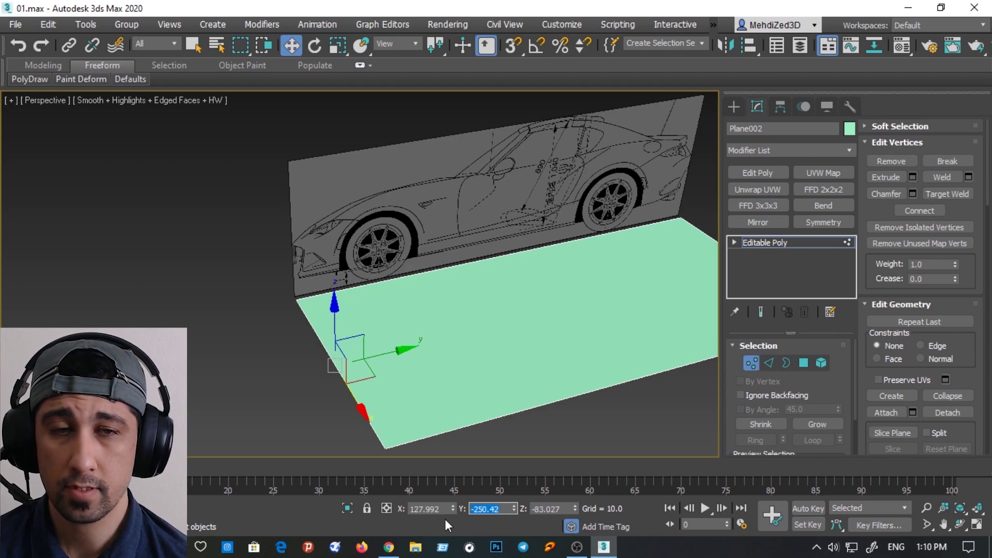
# Copy the Y value 253.692 from the side blueprint plane's lower-right corner vertex
pyautogui.keyDown('alt'); pyautogui.moveTo(634, 368); pyautogui.dragTo(298, 339, button='middle'); pyautogui.keyUp('alt')
pyautogui.click(690, 308)
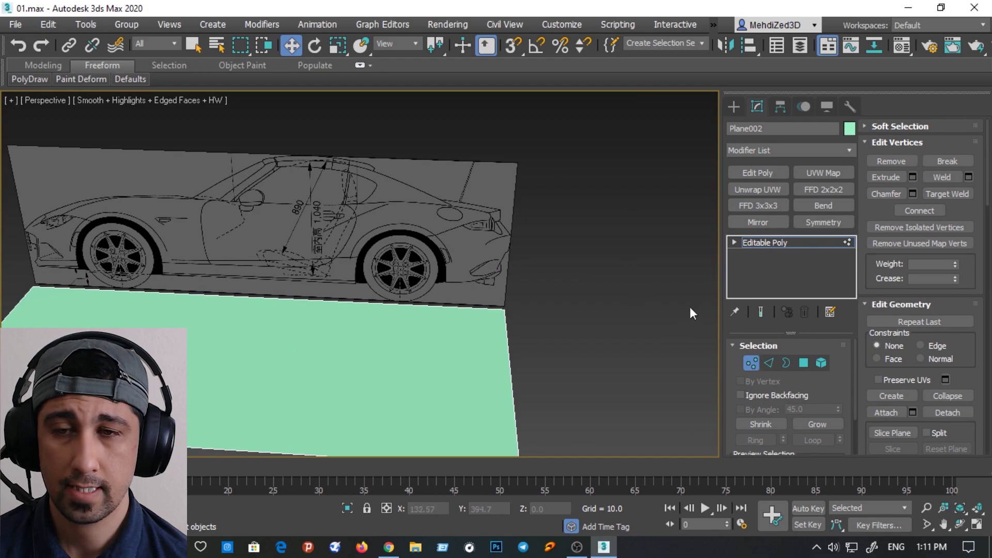
pyautogui.click(751, 363)
pyautogui.click(662, 259)
pyautogui.click(496, 269)
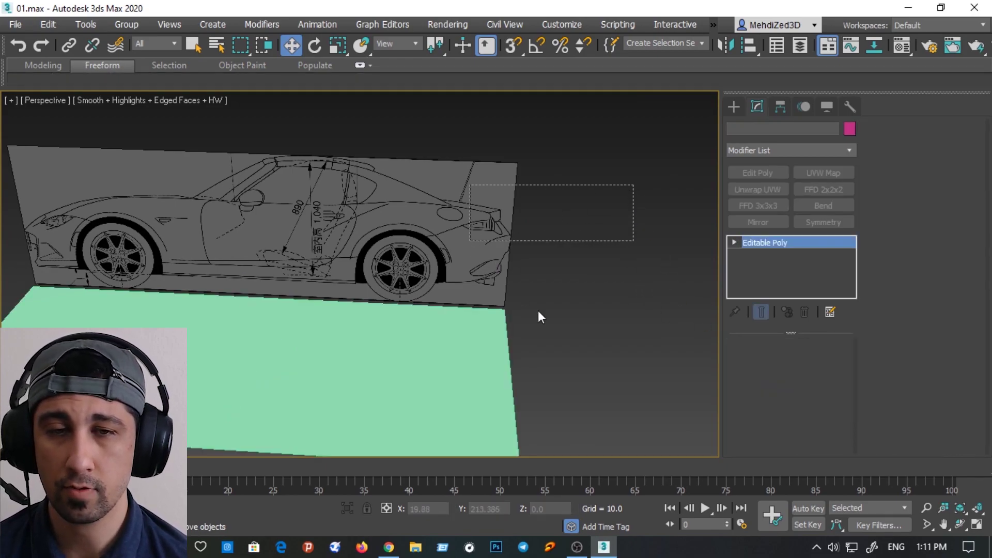
pyautogui.click(752, 363)
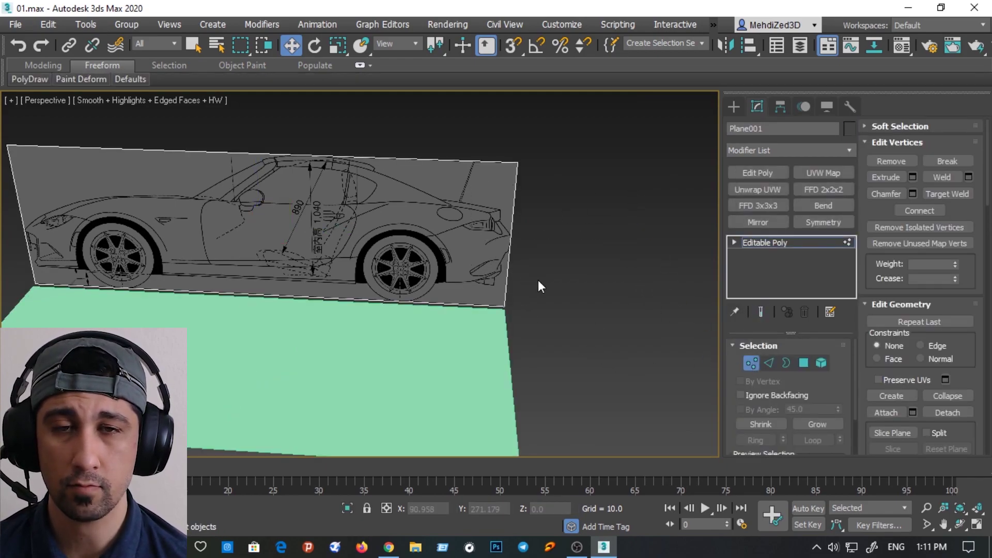
pyautogui.moveTo(538, 280); pyautogui.dragTo(485, 336)
pyautogui.doubleClick(486, 509)
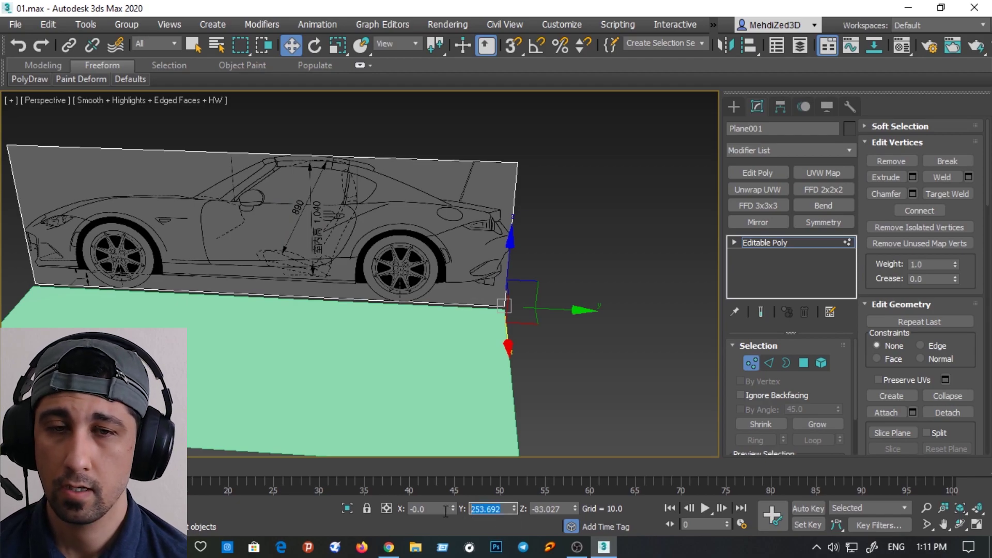
pyautogui.press('Return')
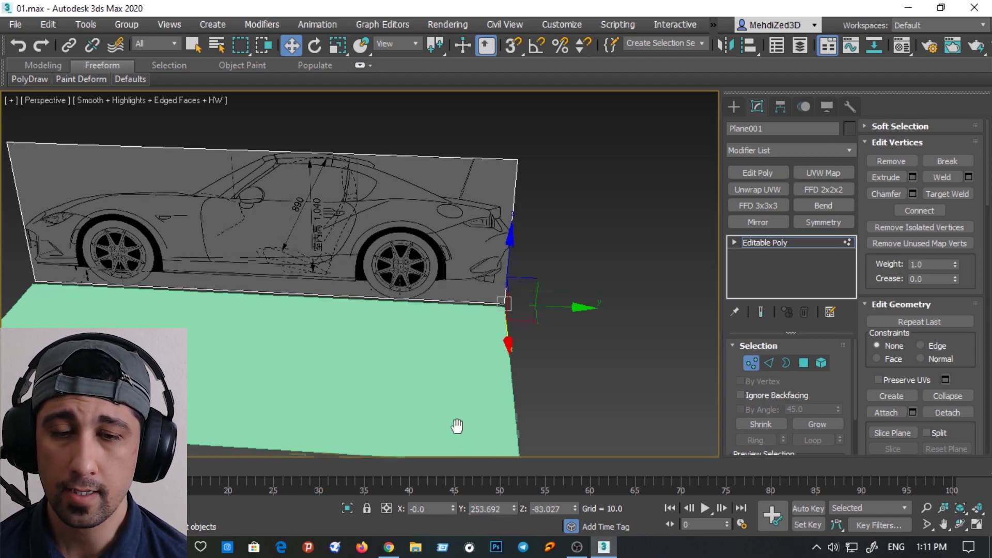
# Paste Y 253.692 into the green plane's right-edge vertices to match the side plane's end
pyautogui.moveTo(456, 422); pyautogui.dragTo(554, 379, button='middle')
pyautogui.click(578, 371)
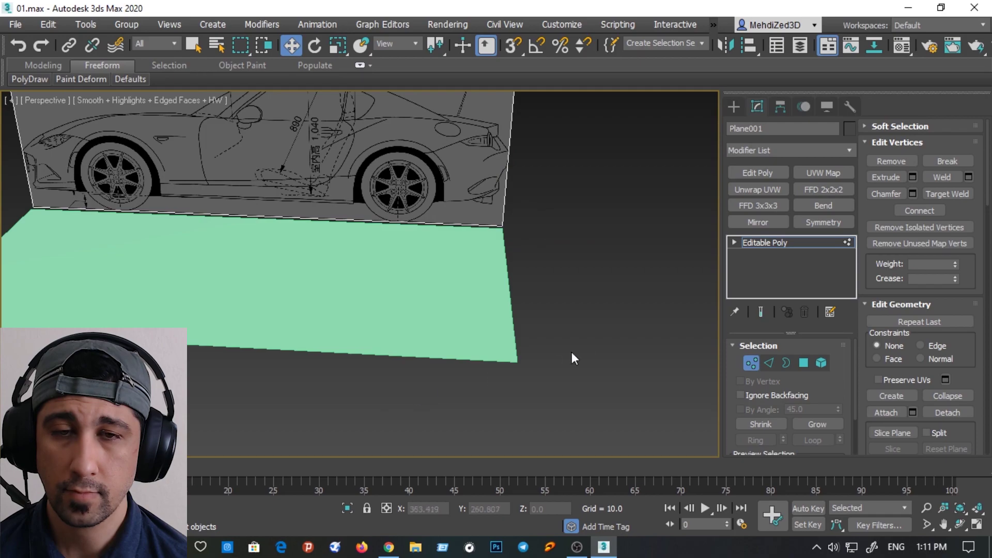
pyautogui.click(750, 364)
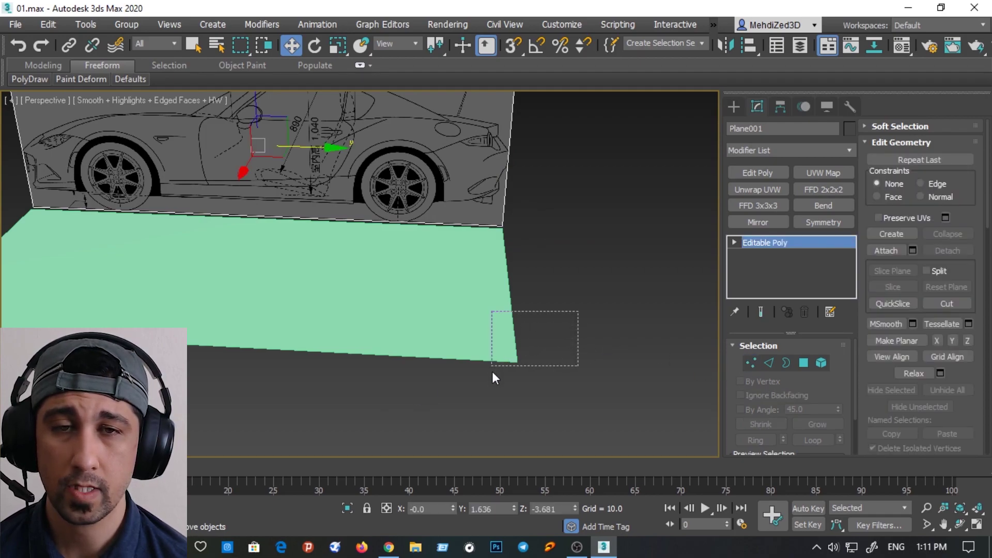
pyautogui.moveTo(492, 372); pyautogui.dragTo(493, 375)
pyautogui.click(751, 363)
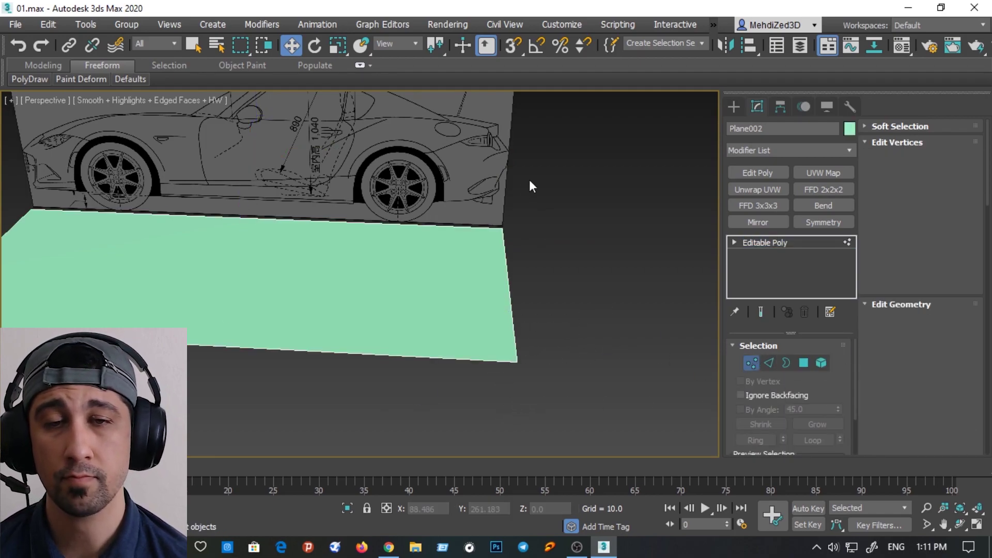
pyautogui.moveTo(530, 186); pyautogui.dragTo(436, 381)
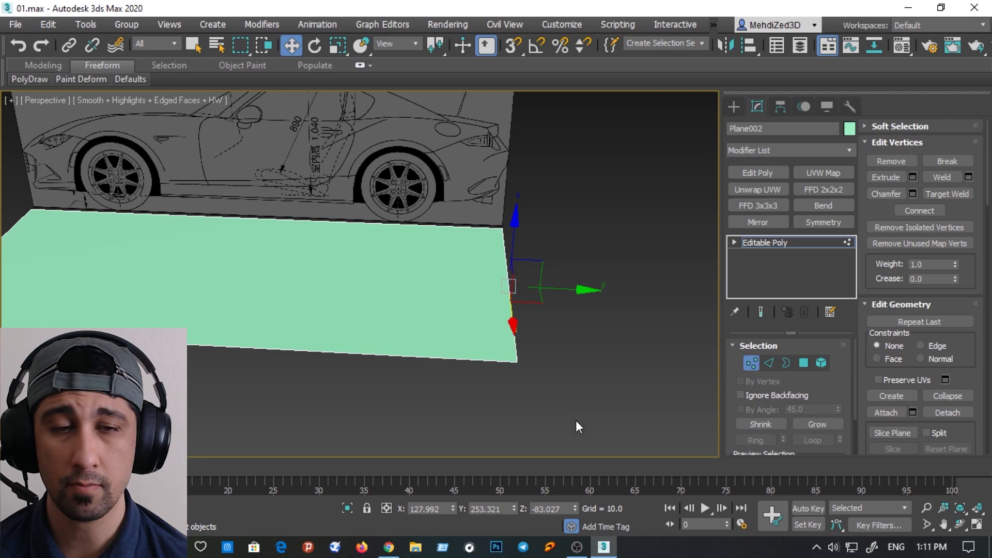
pyautogui.doubleClick(499, 510)
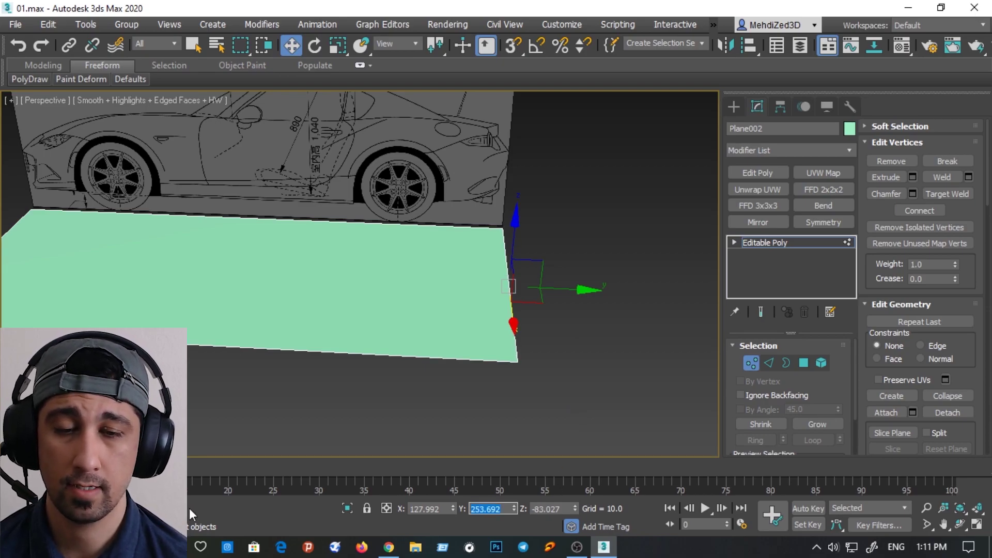
pyautogui.scroll(-3, 200, 343)
pyautogui.scroll(-2, 211, 333)
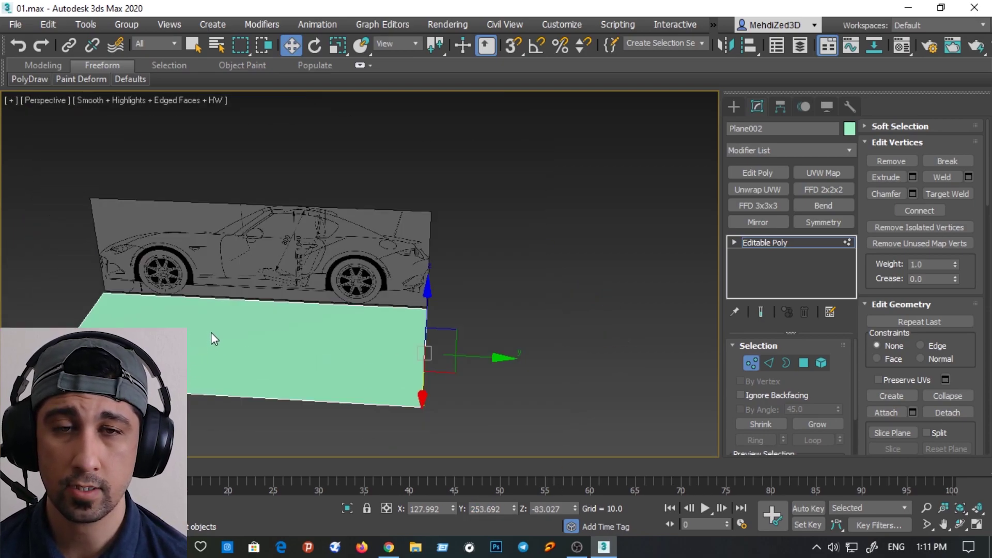
pyautogui.moveTo(211, 333); pyautogui.dragTo(321, 343, button='middle')
pyautogui.moveTo(259, 328)
pyautogui.keyDown('alt'); pyautogui.mouseDown(button='middle')
pyautogui.moveTo(336, 277)
pyautogui.moveTo(312, 257)
pyautogui.moveTo(345, 255)
pyautogui.mouseUp(button='middle'); pyautogui.keyUp('alt')
# In the Material Editor, show the Top.bmp map shaded in the viewport and set its W angle to 0
pyautogui.press('m')
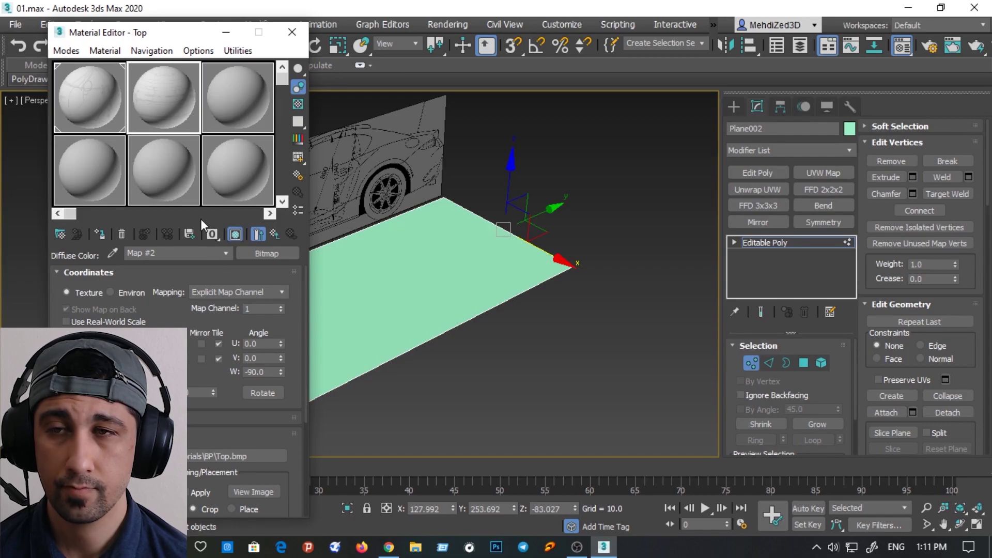
pyautogui.click(102, 236)
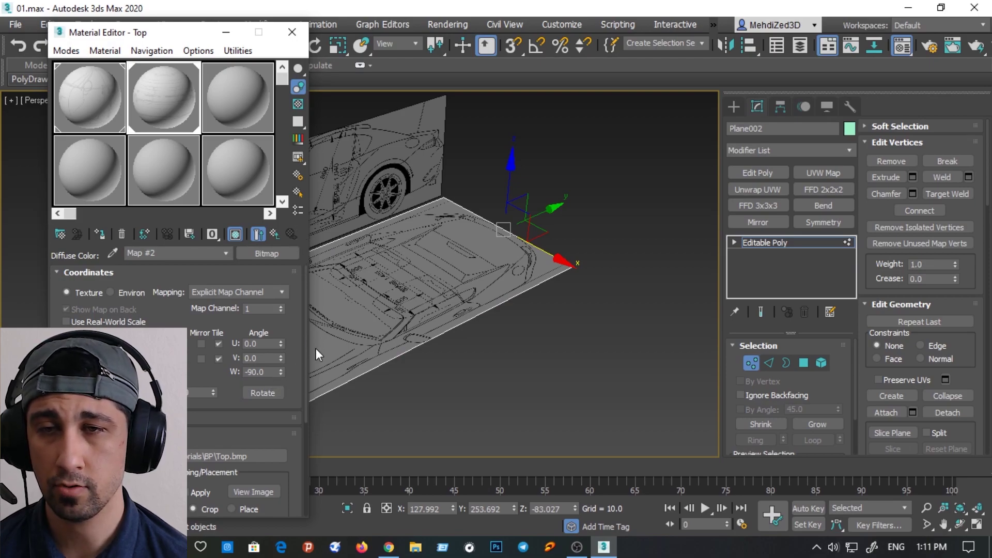
pyautogui.doubleClick(257, 373)
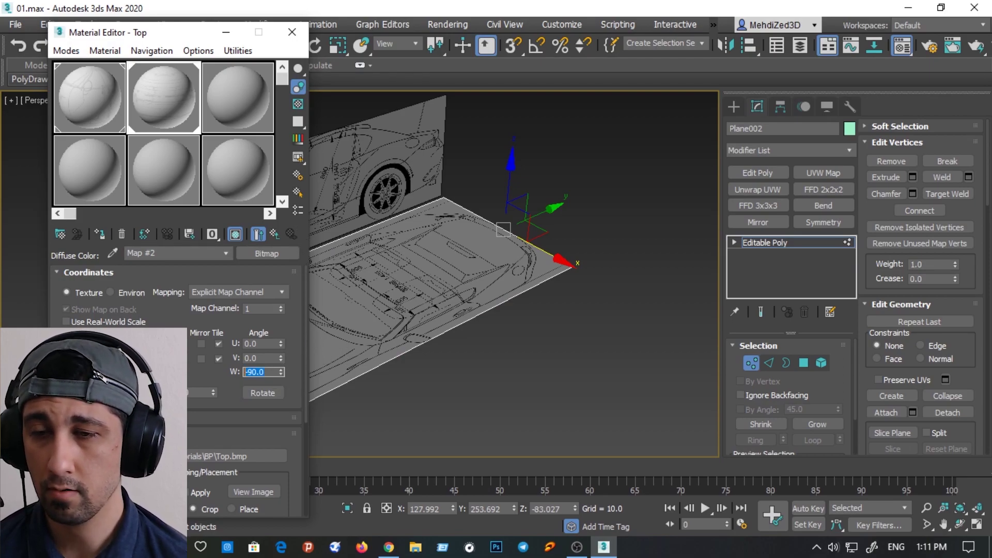
pyautogui.write('0')
pyautogui.press('Return')
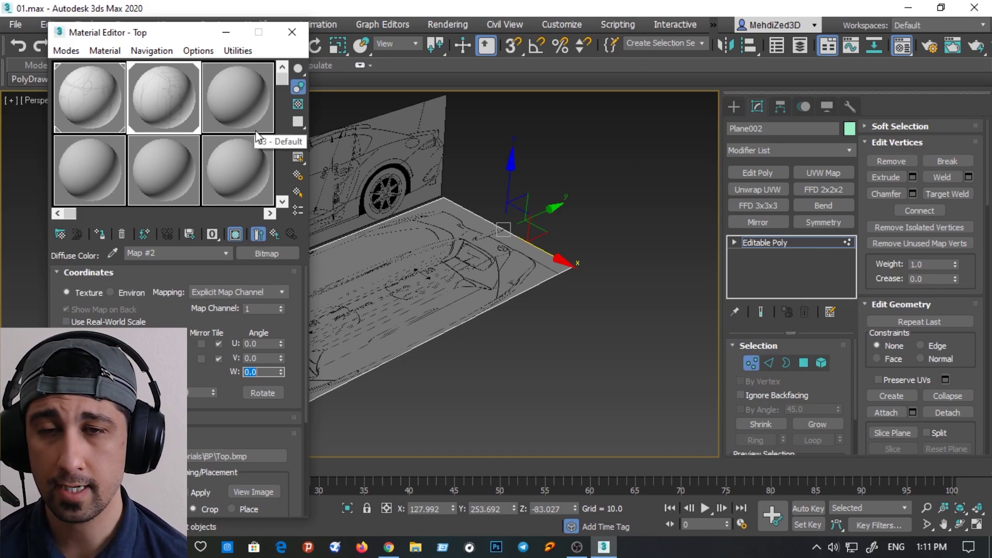
# Close the Material Editor and drag the top plane's two right-corner vertices outward along X
pyautogui.click(291, 24)
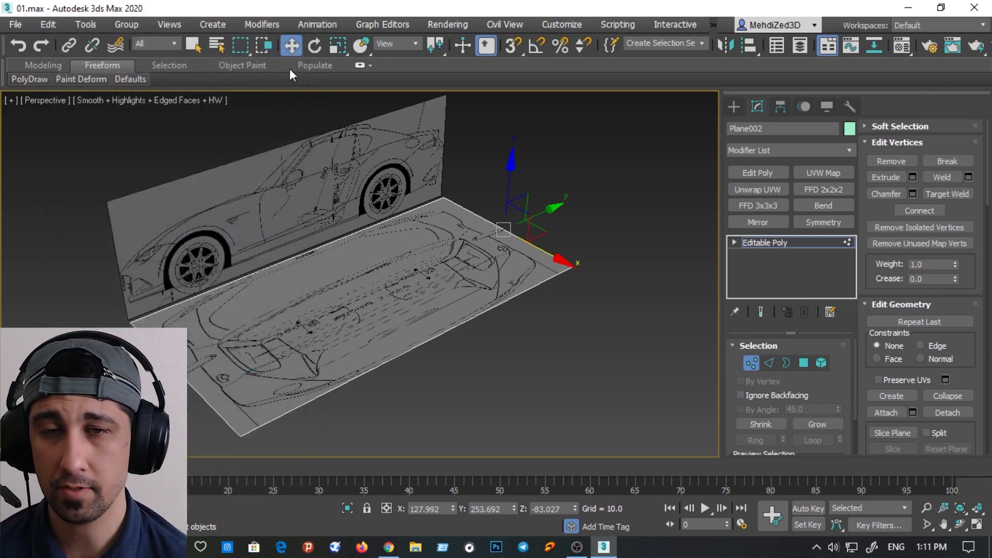
pyautogui.moveTo(380, 288)
pyautogui.keyDown('alt'); pyautogui.mouseDown(button='middle')
pyautogui.moveTo(426, 333)
pyautogui.moveTo(343, 288)
pyautogui.moveTo(317, 300)
pyautogui.mouseUp(button='middle'); pyautogui.keyUp('alt')
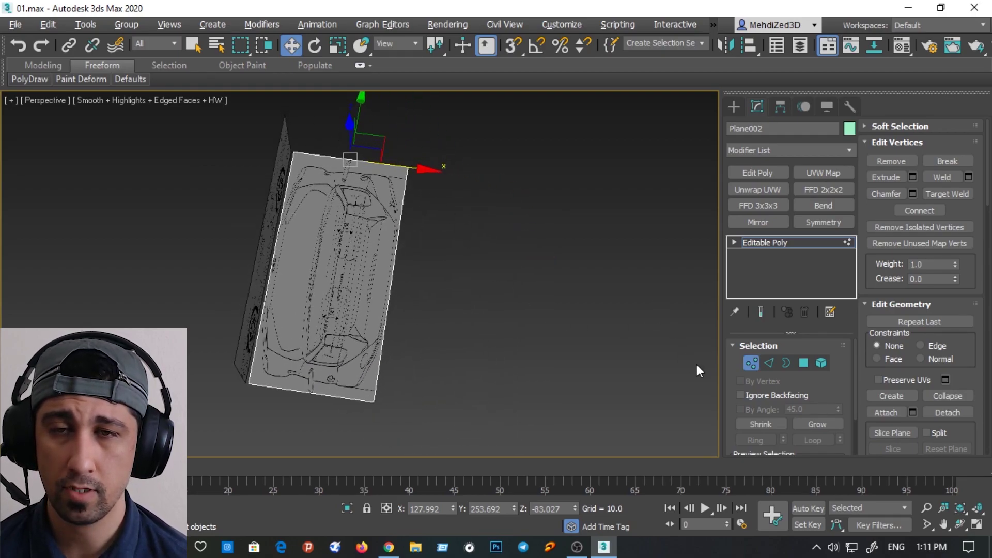
pyautogui.click(478, 234)
pyautogui.moveTo(441, 146); pyautogui.dragTo(380, 236)
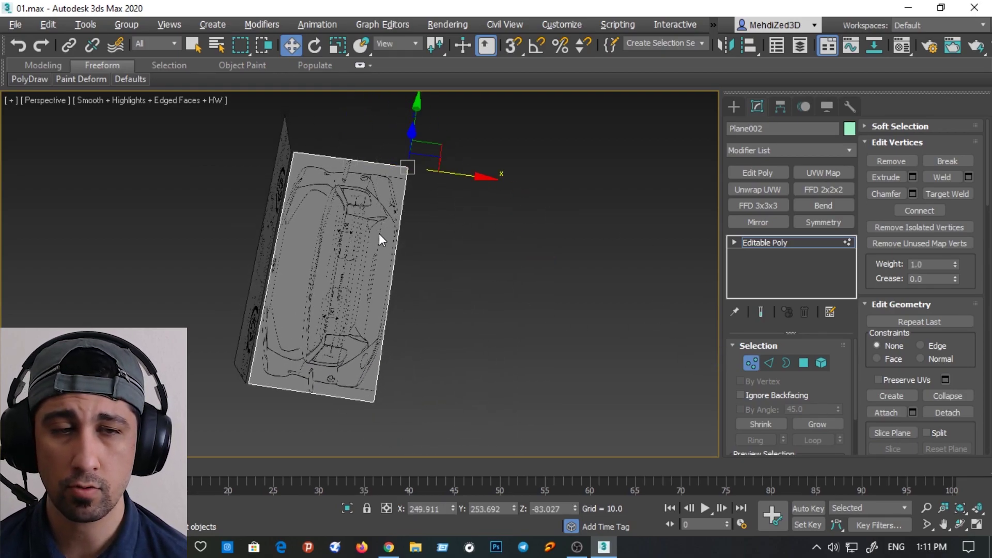
pyautogui.keyDown('ctrl'); pyautogui.moveTo(425, 381); pyautogui.dragTo(370, 405); pyautogui.keyUp('ctrl')
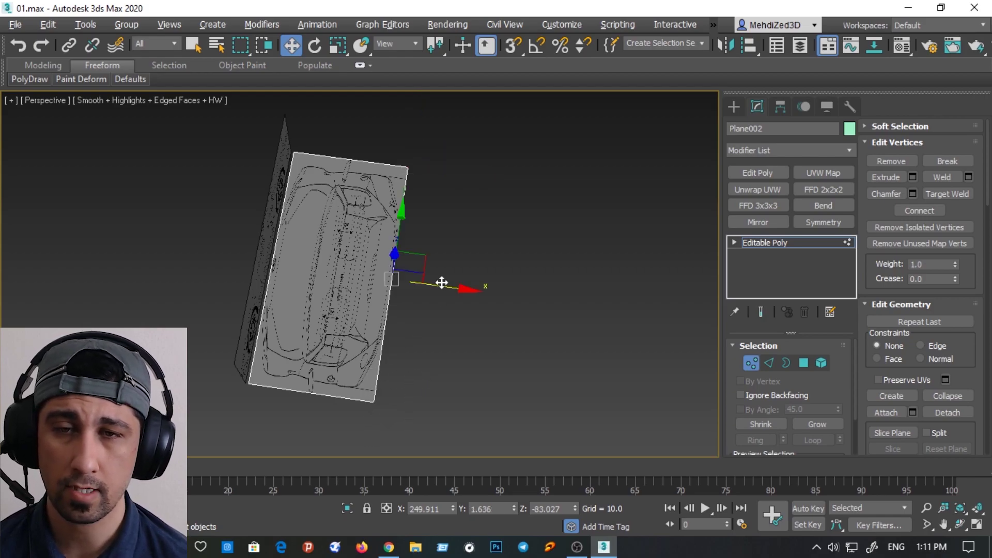
pyautogui.moveTo(443, 281); pyautogui.dragTo(773, 293)
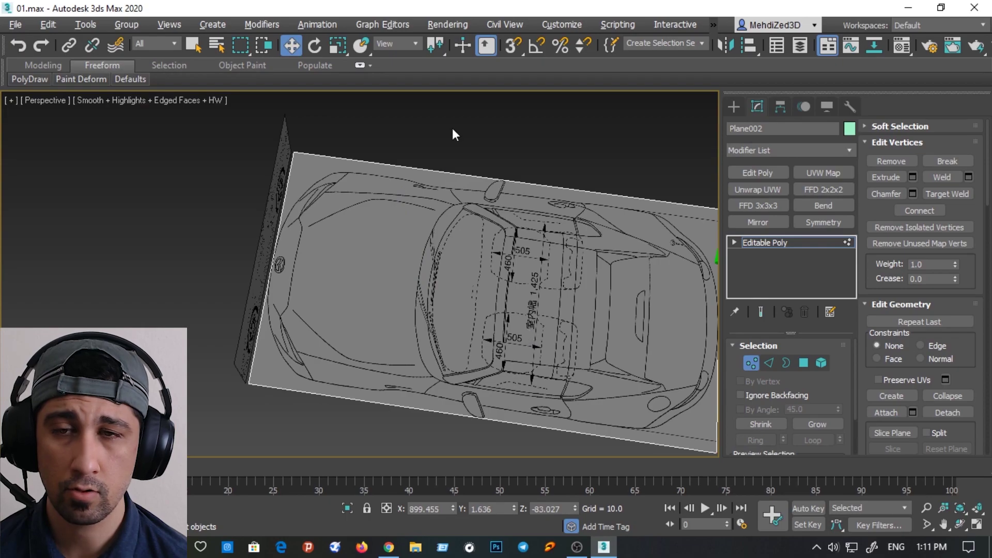
pyautogui.press('e')
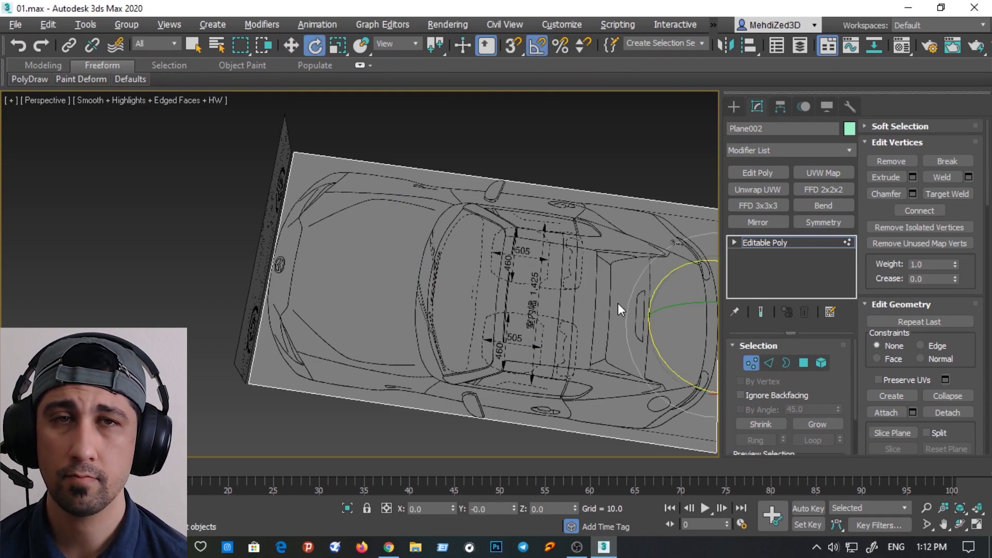
# Leave Vertex mode, reselect the top plane and centre its pivot with Affect Pivot Only
pyautogui.moveTo(620, 309); pyautogui.dragTo(513, 277, button='middle')
pyautogui.click(752, 363)
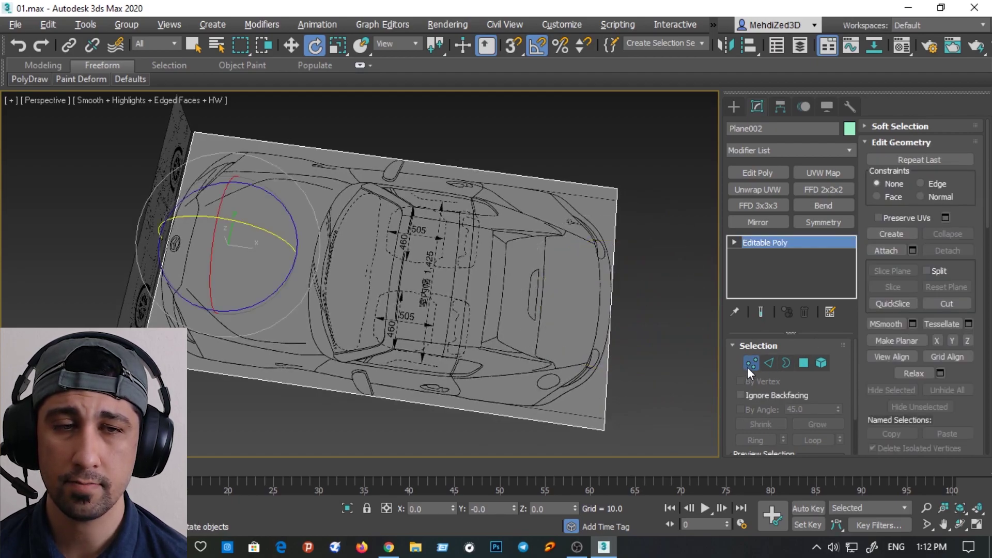
pyautogui.click(752, 362)
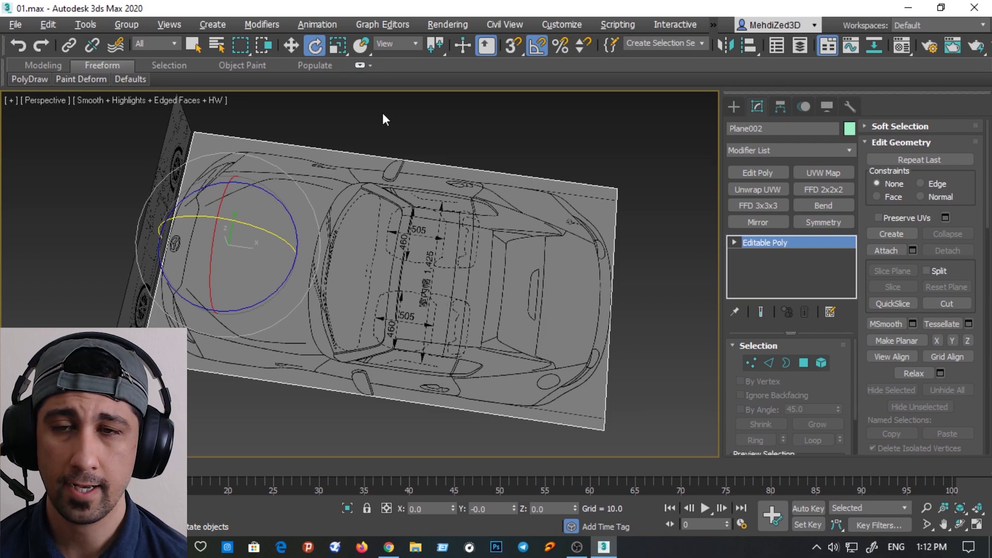
pyautogui.click(413, 123)
pyautogui.click(445, 186)
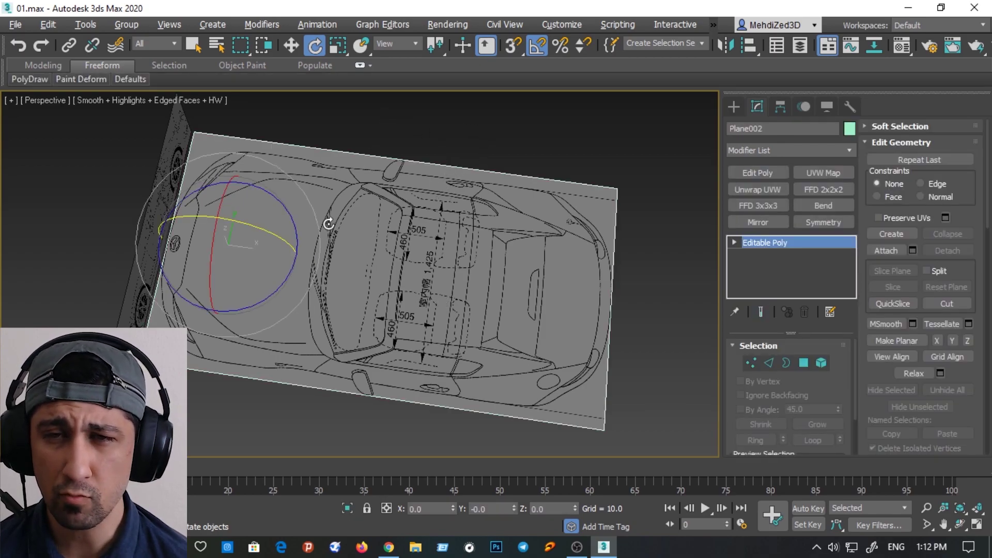
pyautogui.click(780, 106)
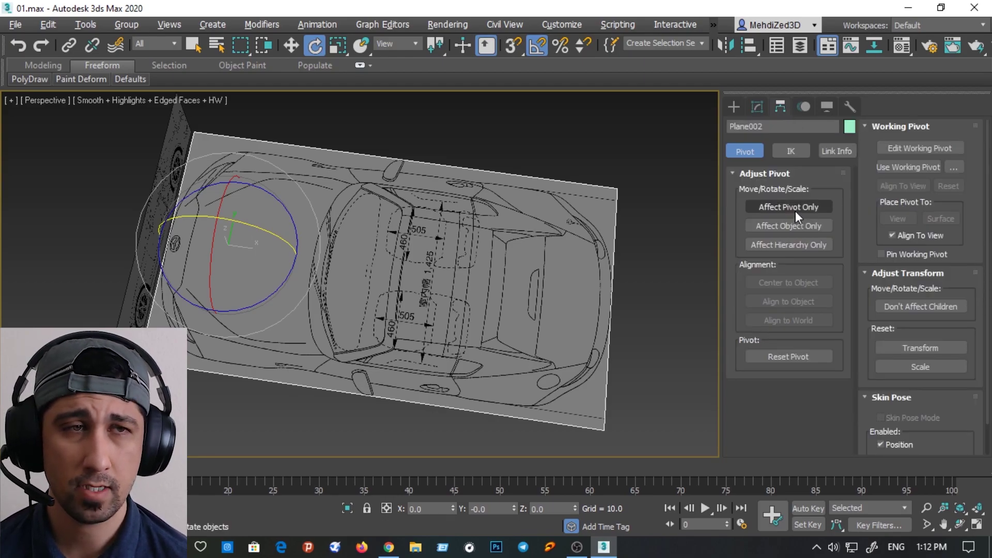
pyautogui.click(796, 211)
pyautogui.click(773, 283)
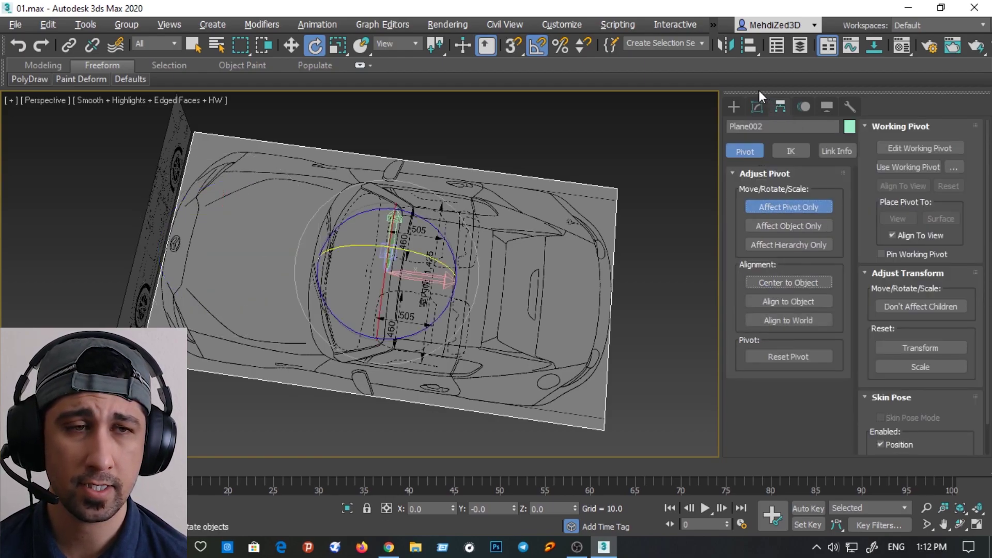
pyautogui.click(757, 106)
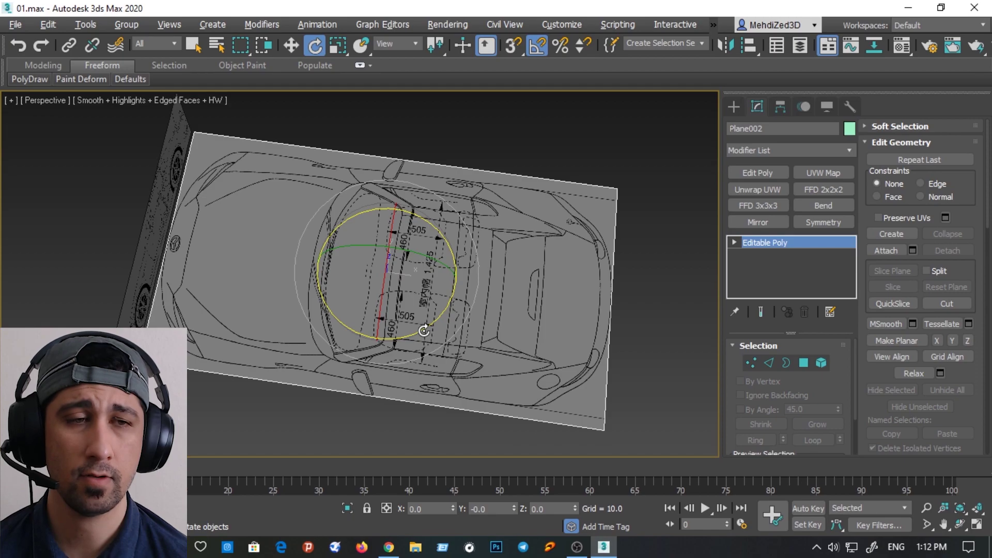
# Rotate the top plane 90° about Z to match the side blueprint's direction
pyautogui.moveTo(423, 330); pyautogui.dragTo(449, 312)
pyautogui.scroll(-2, 506, 295)
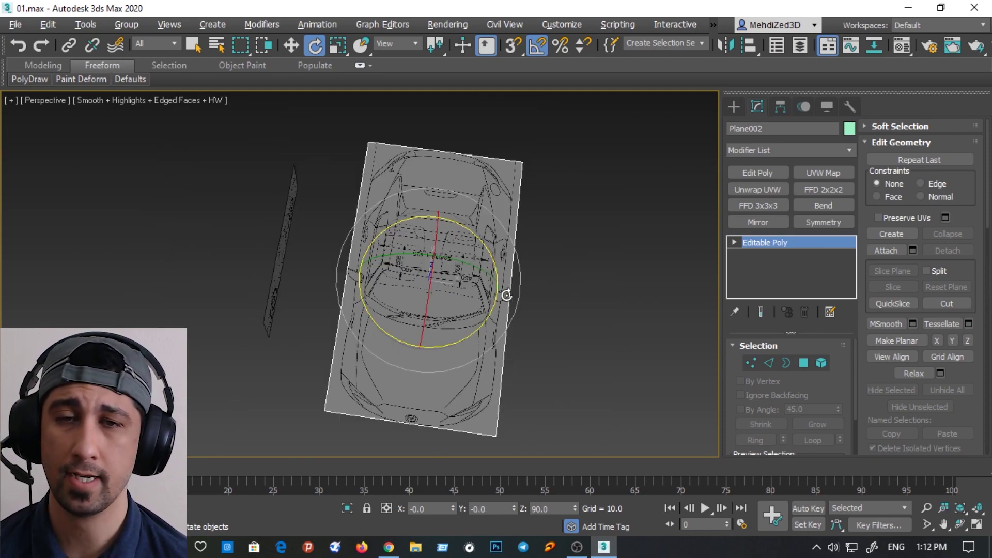
pyautogui.keyDown('alt'); pyautogui.moveTo(508, 285); pyautogui.dragTo(513, 289, button='middle'); pyautogui.keyUp('alt')
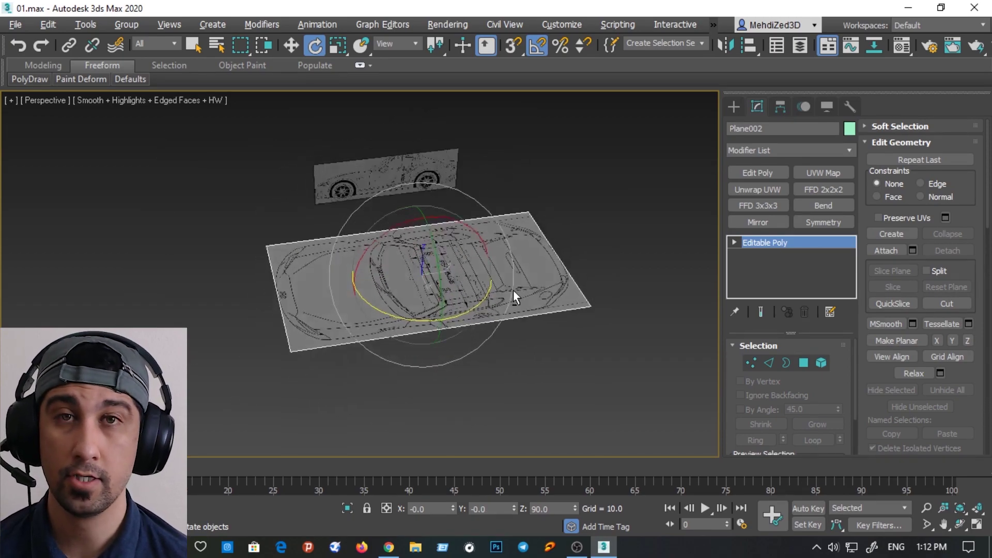
pyautogui.scroll(2, 436, 153)
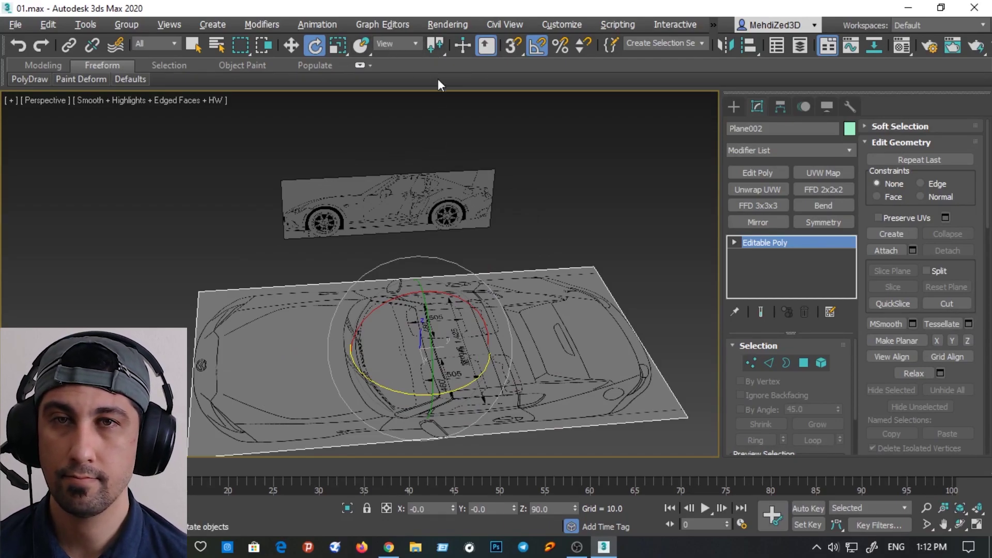
pyautogui.click(297, 46)
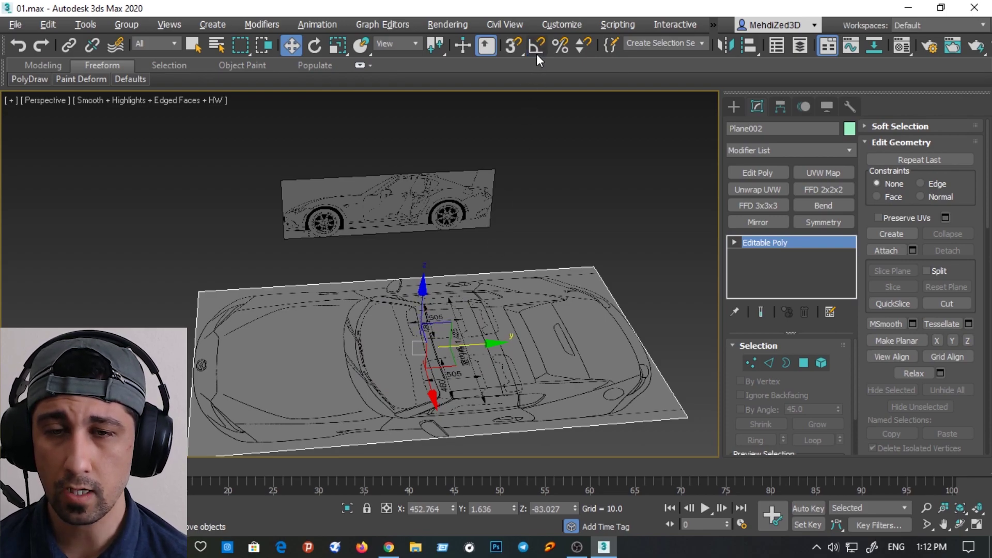
# Cancel the accidental clone and uniformly scale the top plane to 57.627%
pyautogui.click(339, 47)
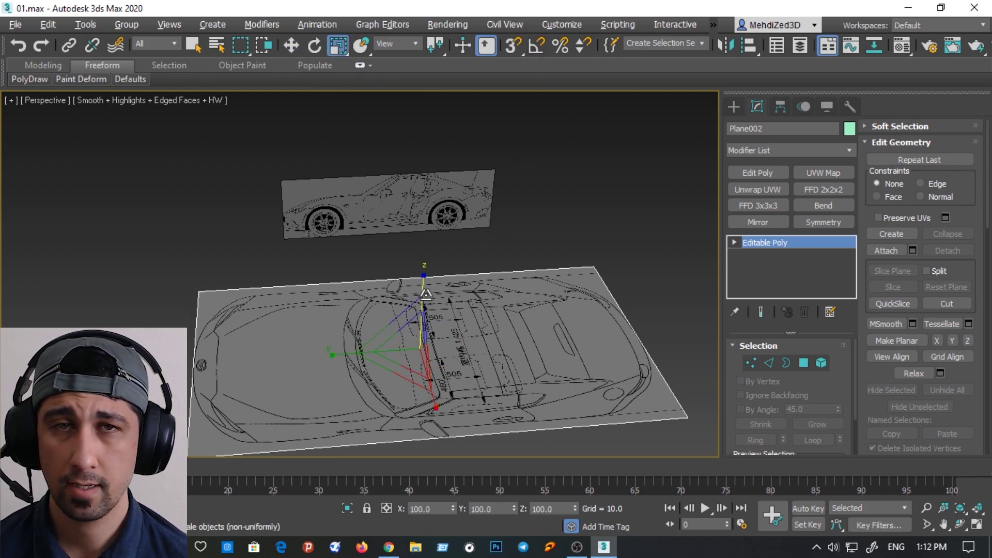
pyautogui.keyDown('shift'); pyautogui.moveTo(416, 355); pyautogui.dragTo(382, 364); pyautogui.keyUp('shift')
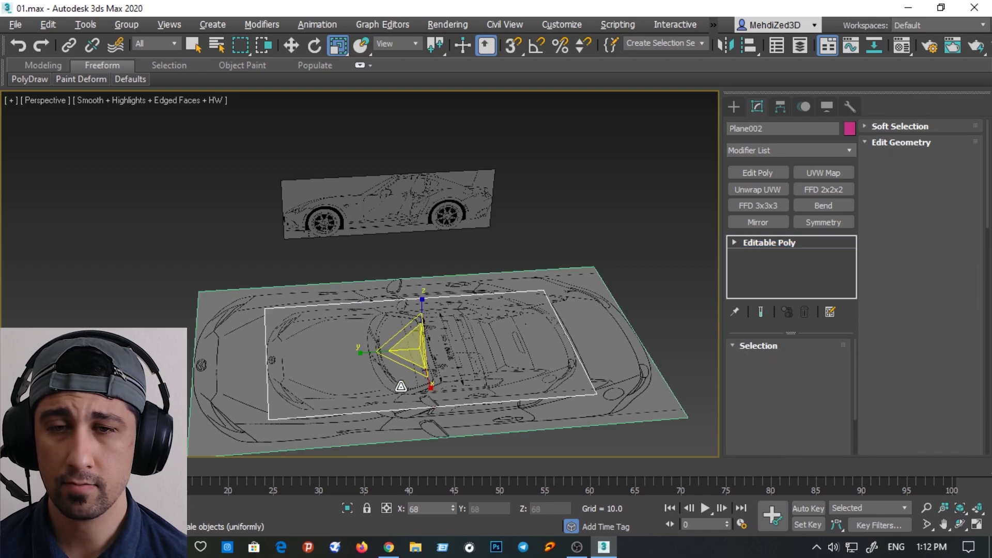
pyautogui.press('Escape')
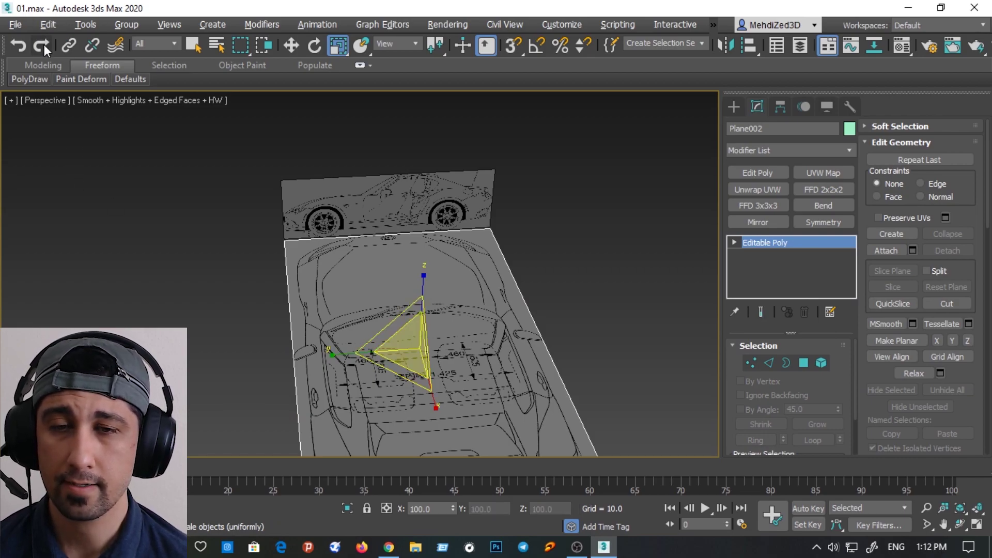
pyautogui.click(44, 45)
pyautogui.moveTo(418, 339); pyautogui.dragTo(519, 416)
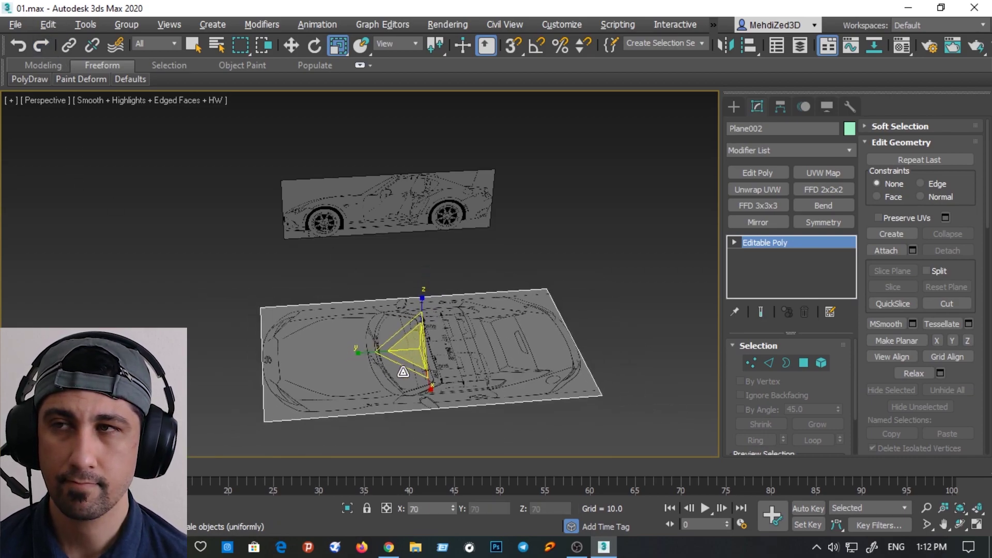
# Move the top plane beneath the side blueprint and turn on 3D Snaps
pyautogui.click(291, 45)
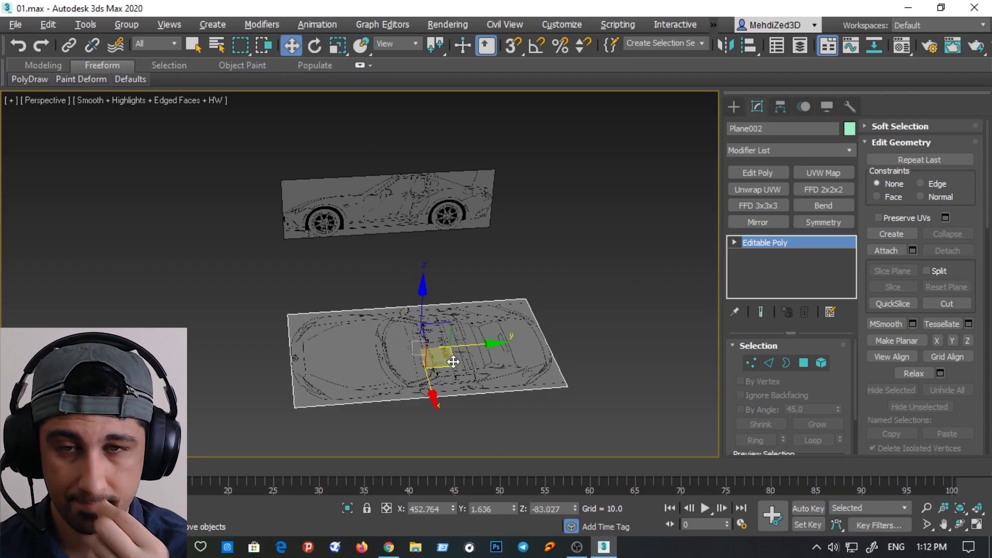
pyautogui.moveTo(442, 354); pyautogui.dragTo(433, 287)
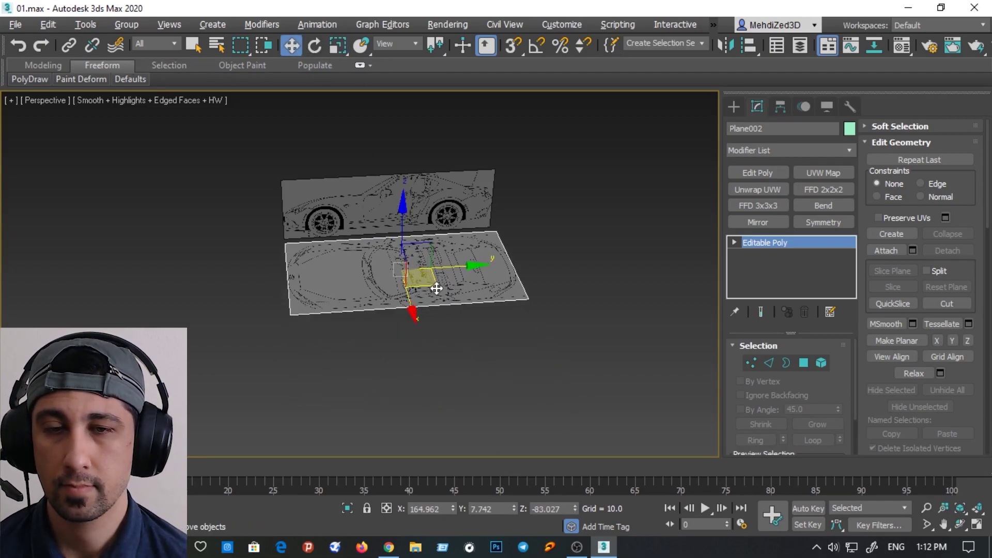
pyautogui.scroll(3, 436, 289)
pyautogui.scroll(1, 439, 310)
pyautogui.scroll(1, 439, 318)
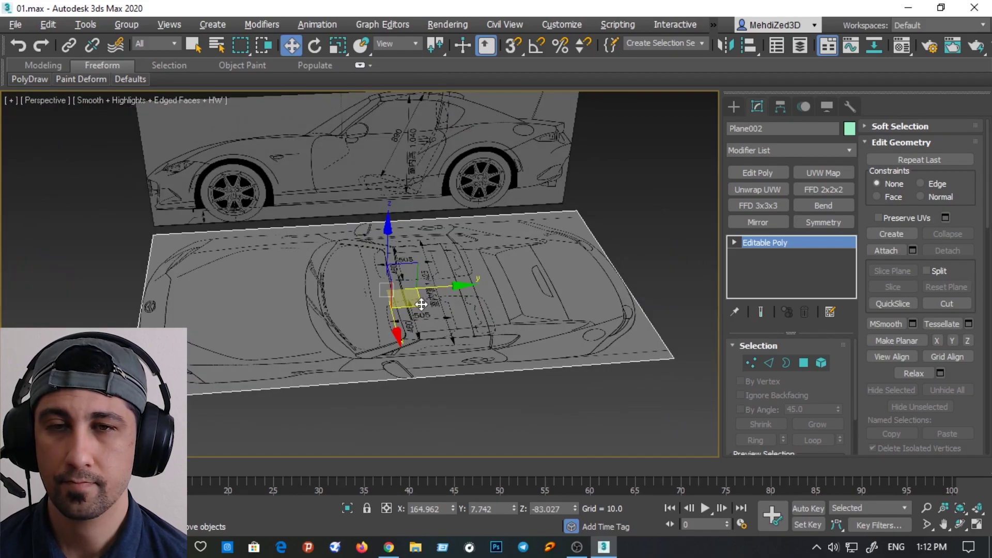
pyautogui.moveTo(414, 301); pyautogui.dragTo(419, 300)
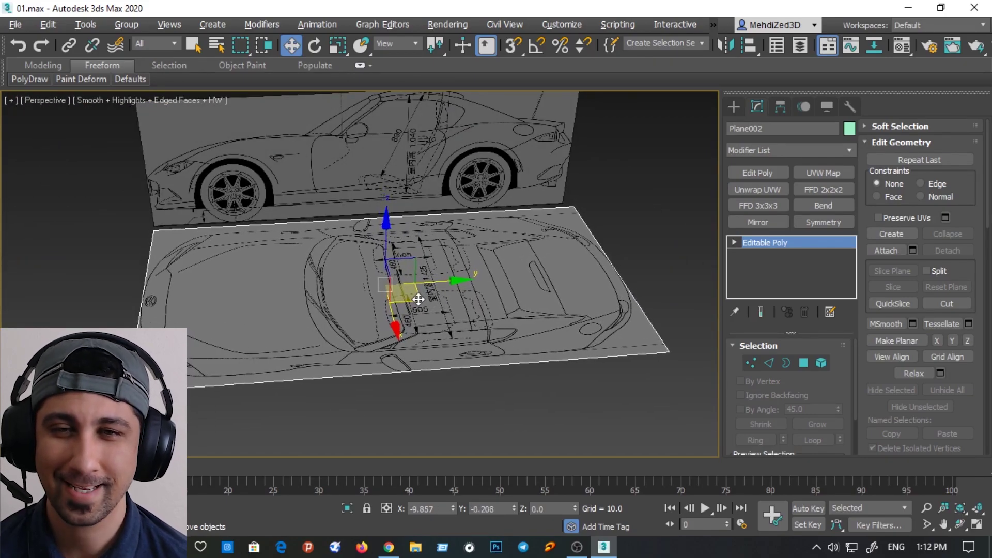
pyautogui.click(515, 50)
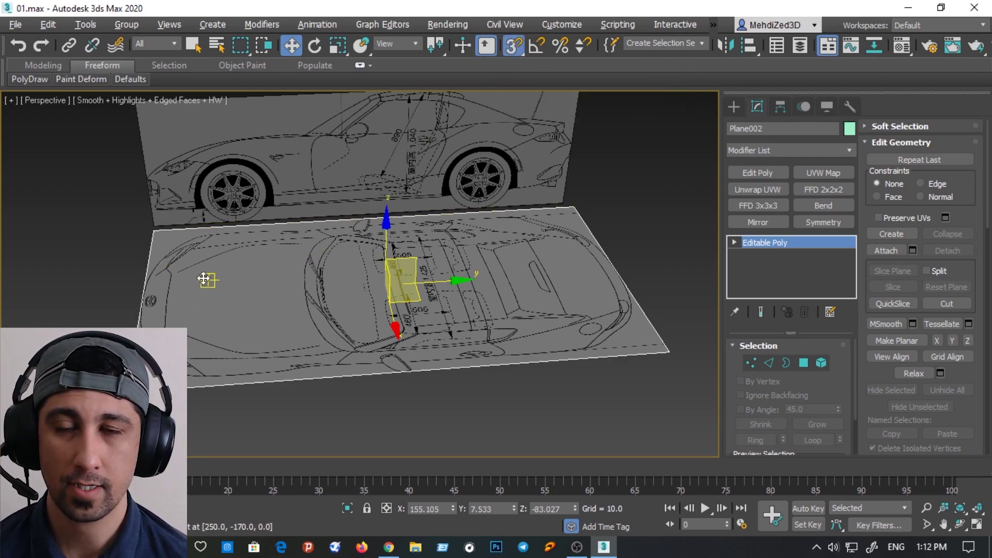
pyautogui.keyDown('alt'); pyautogui.moveTo(207, 279); pyautogui.dragTo(628, 278, button='middle'); pyautogui.keyUp('alt')
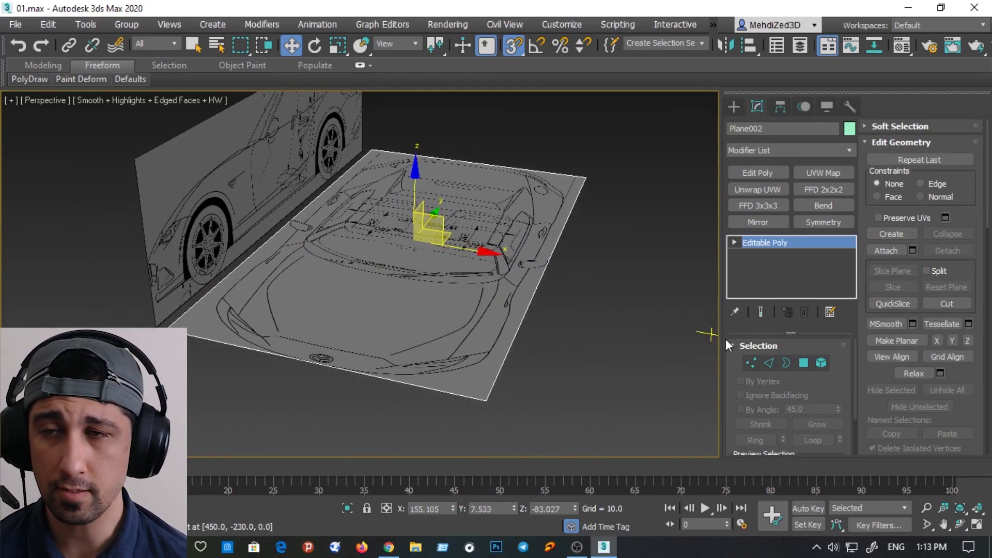
# Snap the top plane's edge vertices onto the side blueprint's bottom edge
pyautogui.click(750, 363)
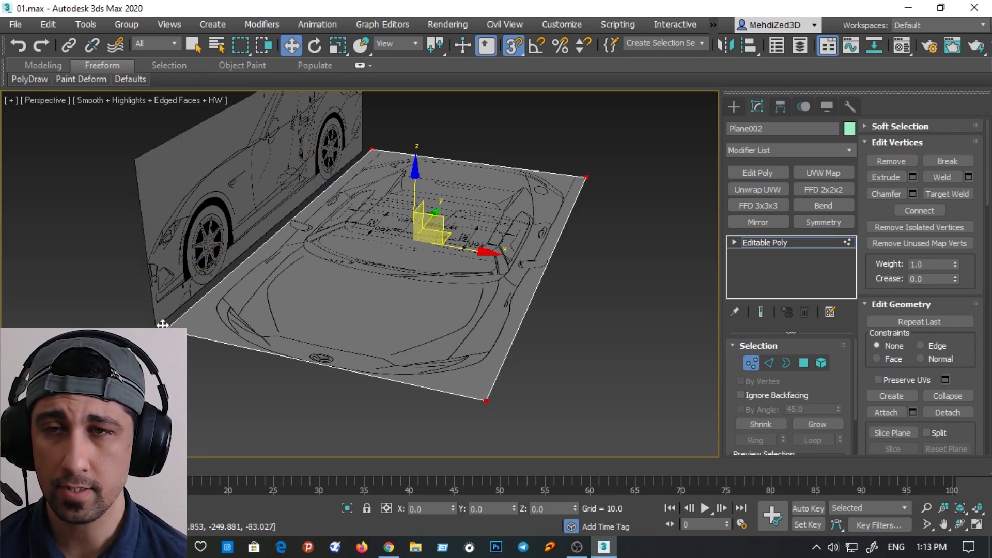
pyautogui.moveTo(168, 325); pyautogui.dragTo(157, 326)
pyautogui.click(587, 241)
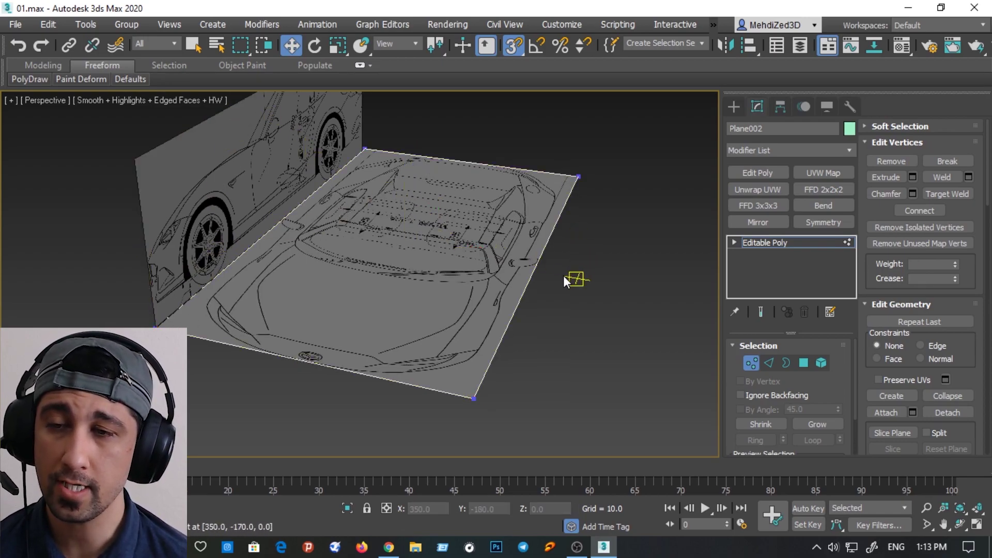
pyautogui.moveTo(563, 277)
pyautogui.keyDown('alt'); pyautogui.mouseDown(button='middle')
pyautogui.moveTo(575, 284)
pyautogui.moveTo(490, 321)
pyautogui.moveTo(458, 321)
pyautogui.mouseUp(button='middle'); pyautogui.keyUp('alt')
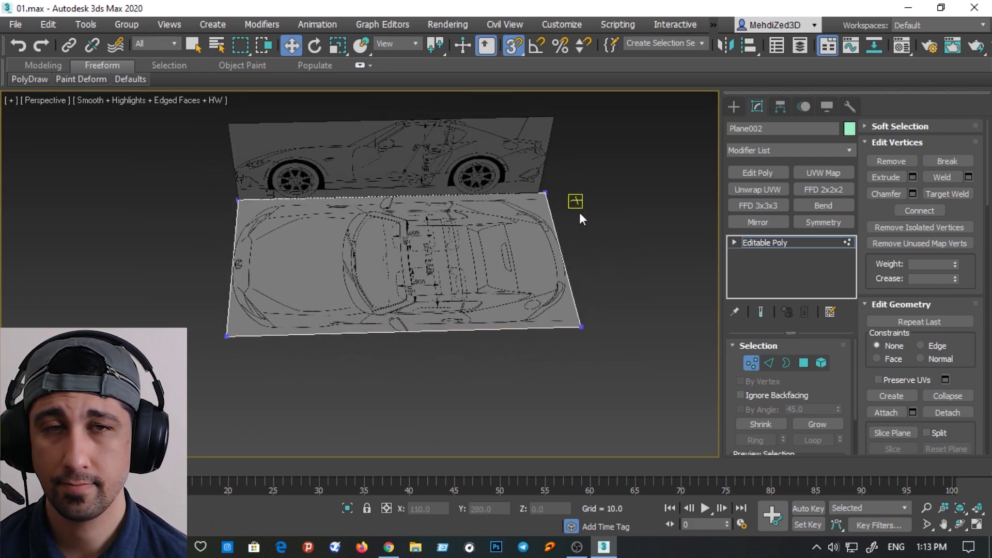
pyautogui.moveTo(588, 191); pyautogui.dragTo(495, 374)
pyautogui.scroll(3, 560, 204)
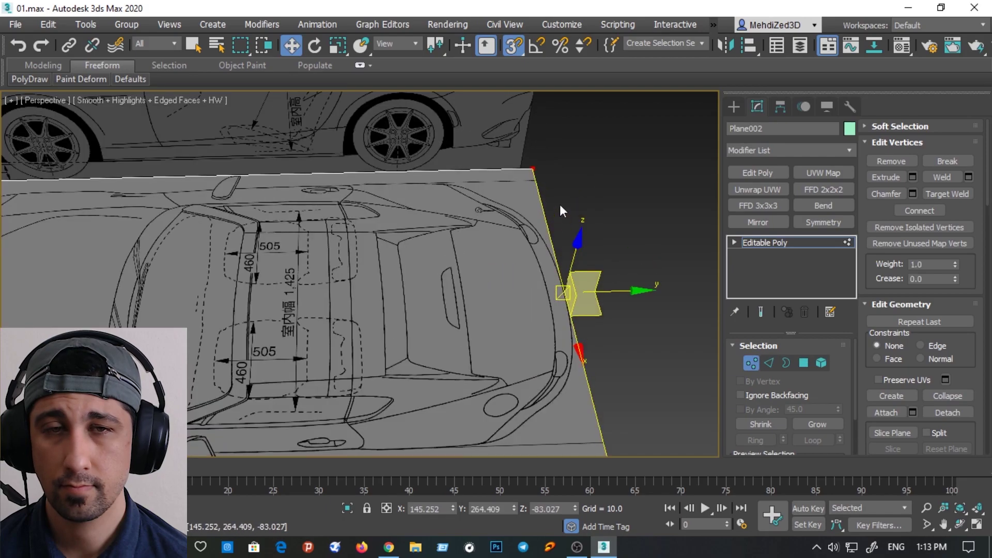
pyautogui.scroll(2, 544, 168)
pyautogui.scroll(-2, 531, 168)
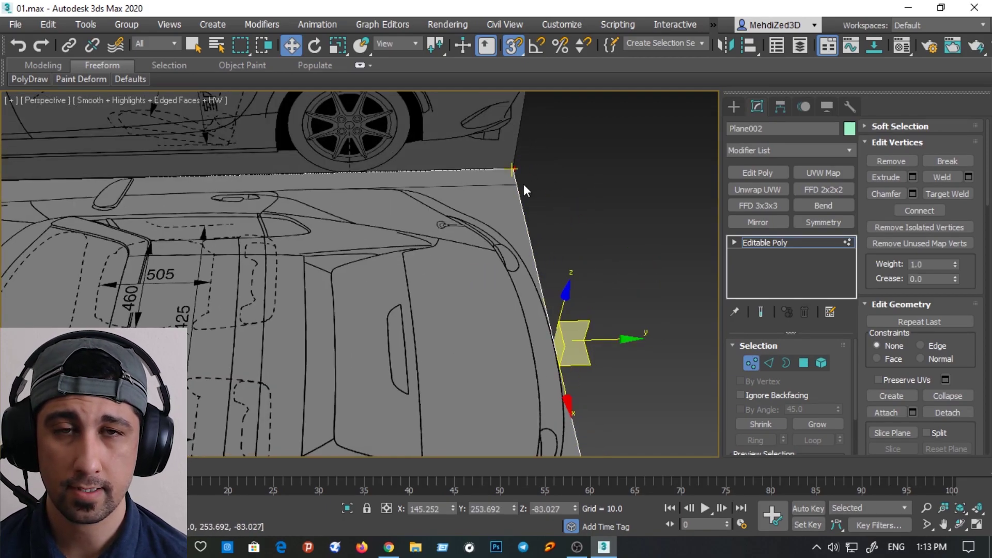
pyautogui.scroll(-2, 526, 197)
pyautogui.scroll(-2, 534, 212)
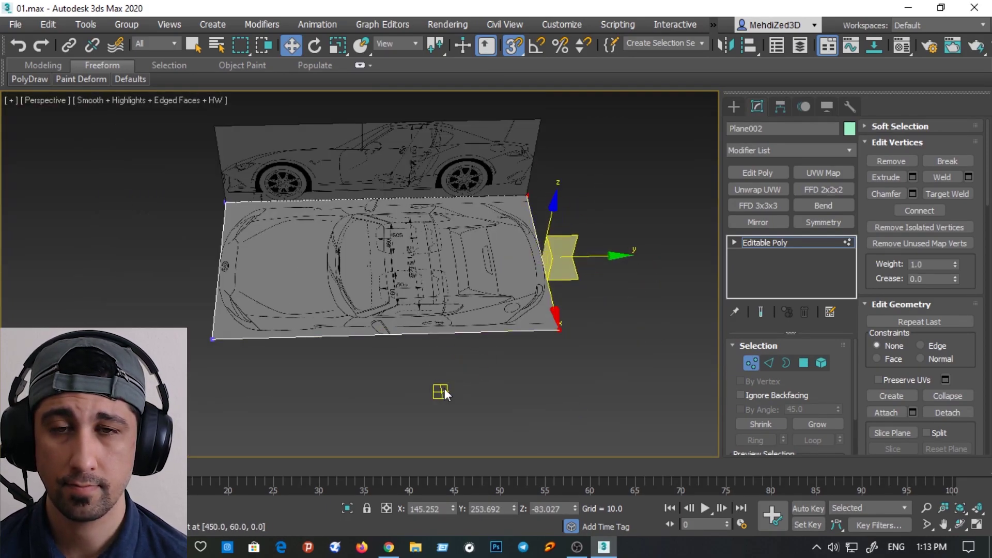
pyautogui.click(445, 389)
pyautogui.scroll(3, 434, 300)
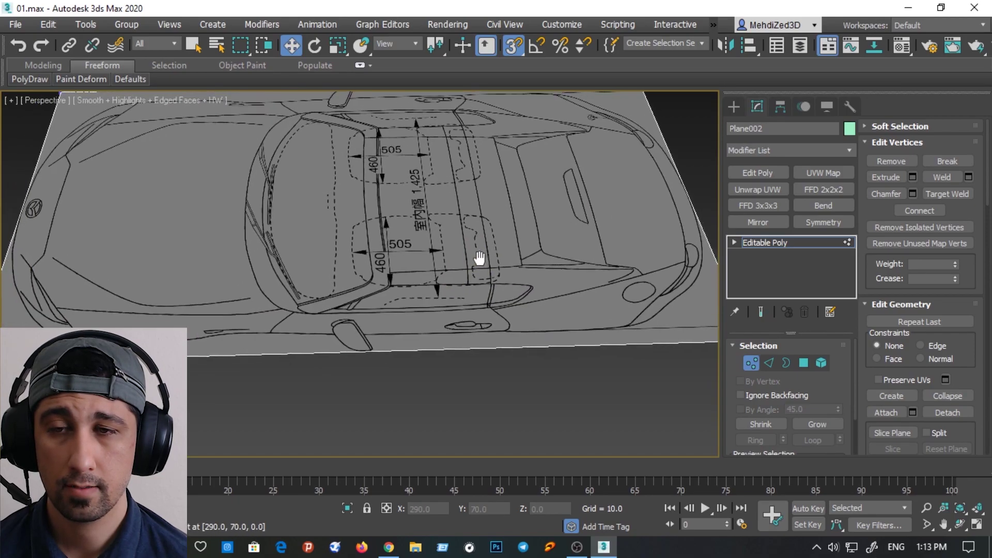
pyautogui.scroll(-3, 477, 258)
# Turn snapping off, exit Vertex mode, and inspect the side plane's vertices
pyautogui.click(514, 45)
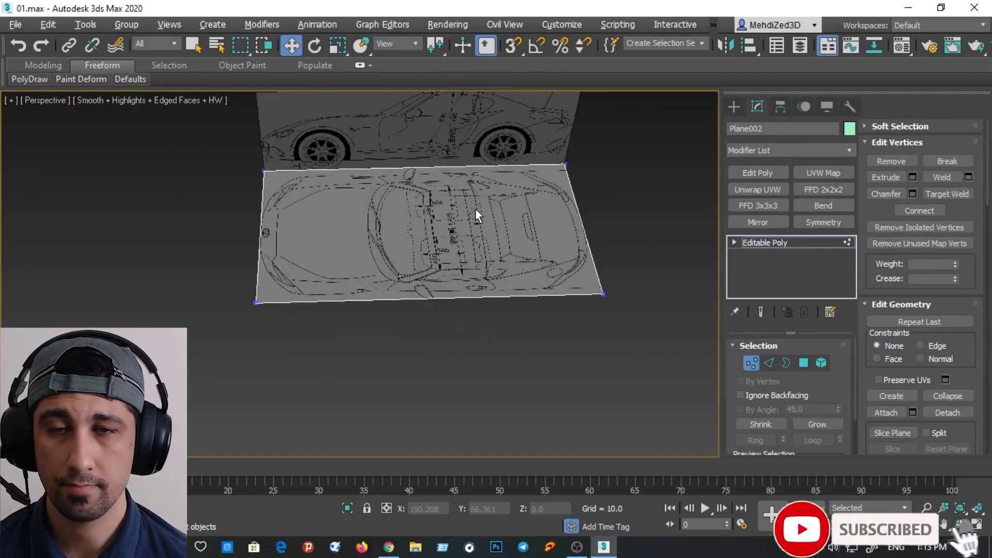
pyautogui.keyDown('alt'); pyautogui.moveTo(476, 210); pyautogui.dragTo(547, 207, button='middle'); pyautogui.keyUp('alt')
pyautogui.scroll(2, 516, 248)
pyautogui.scroll(3, 477, 306)
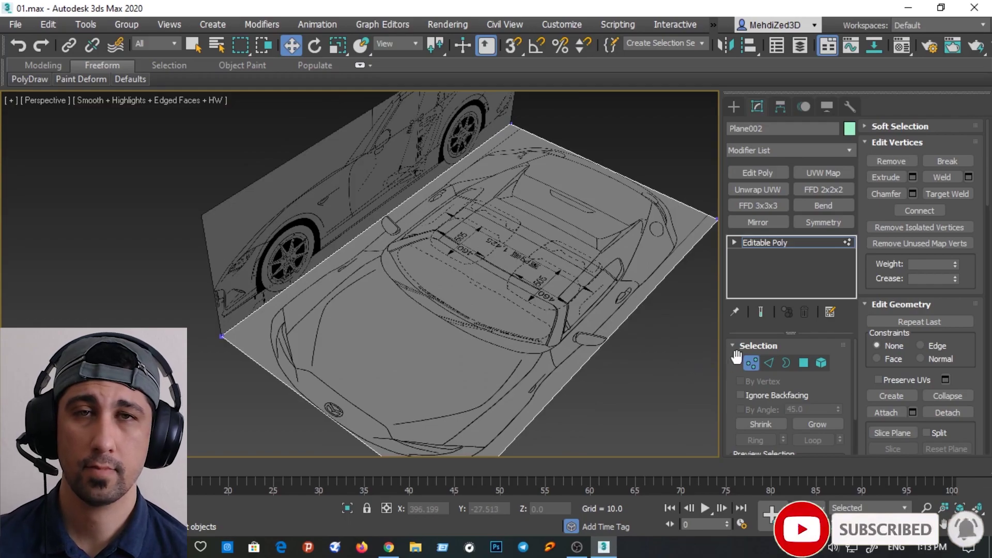
pyautogui.click(751, 364)
pyautogui.click(213, 268)
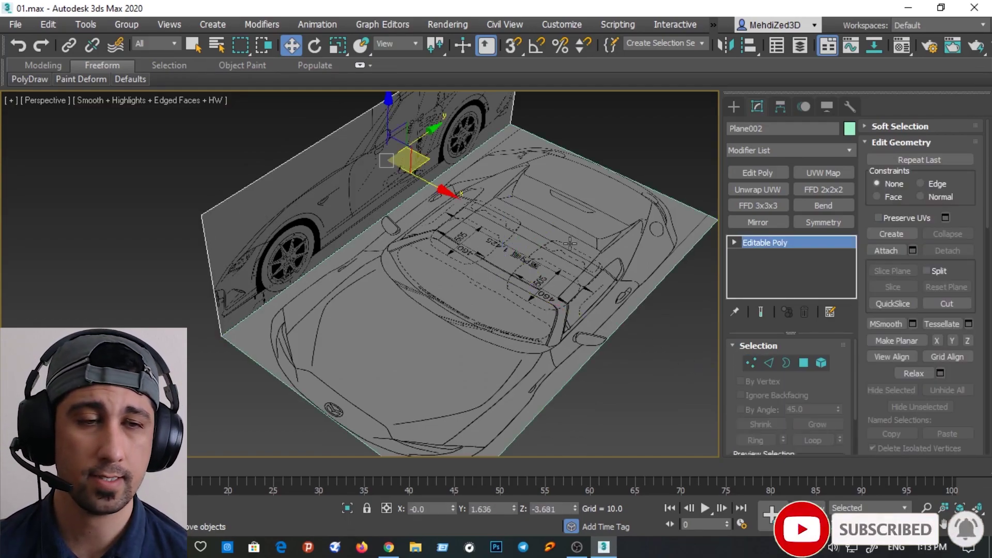
pyautogui.click(750, 365)
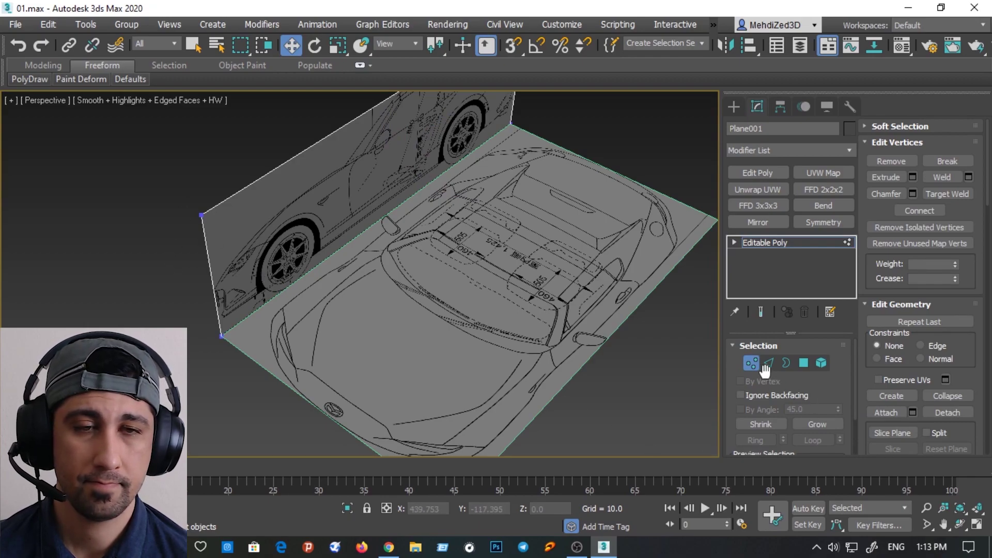
pyautogui.click(751, 361)
pyautogui.scroll(-4, 491, 281)
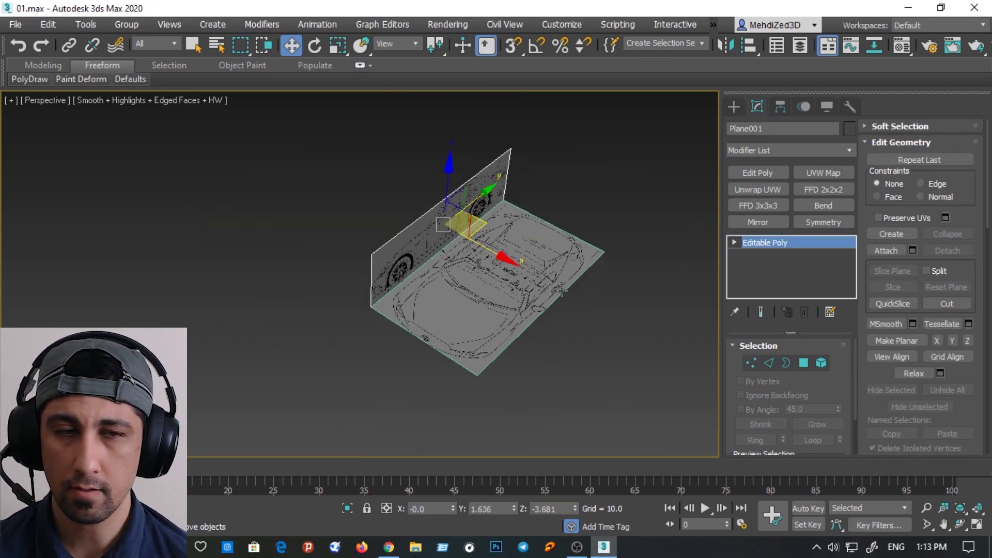
pyautogui.scroll(2, 519, 316)
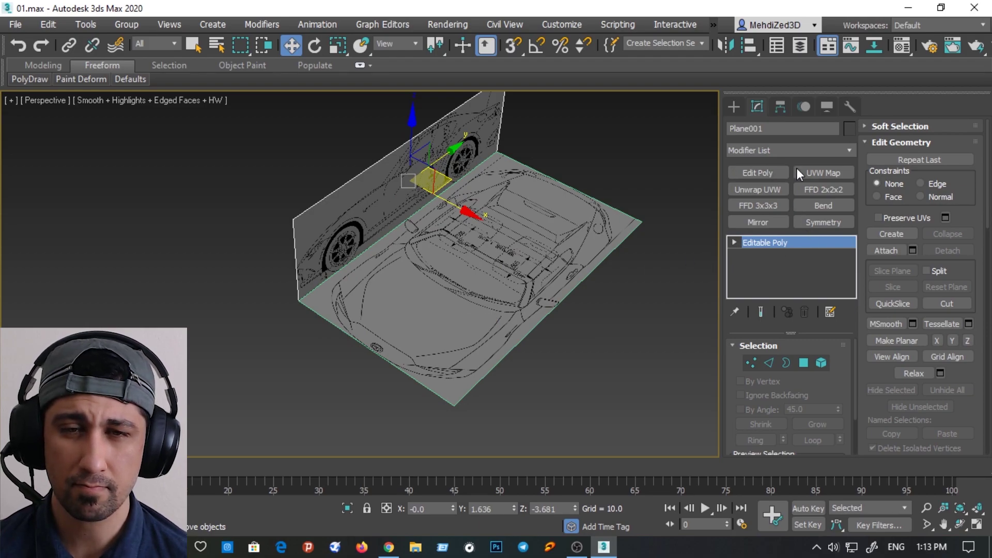
pyautogui.click(828, 172)
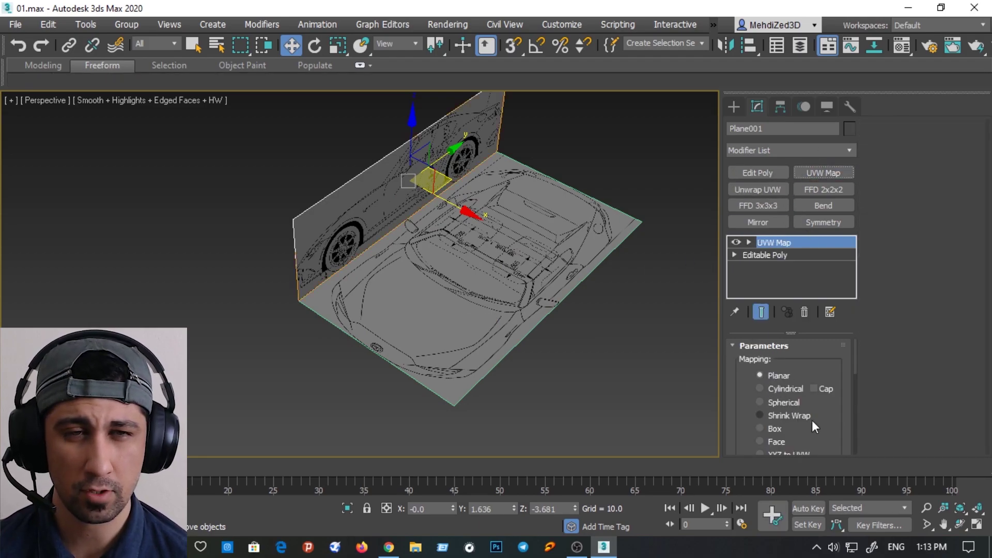
pyautogui.moveTo(817, 416); pyautogui.dragTo(835, 268)
pyautogui.moveTo(842, 410); pyautogui.dragTo(843, 310)
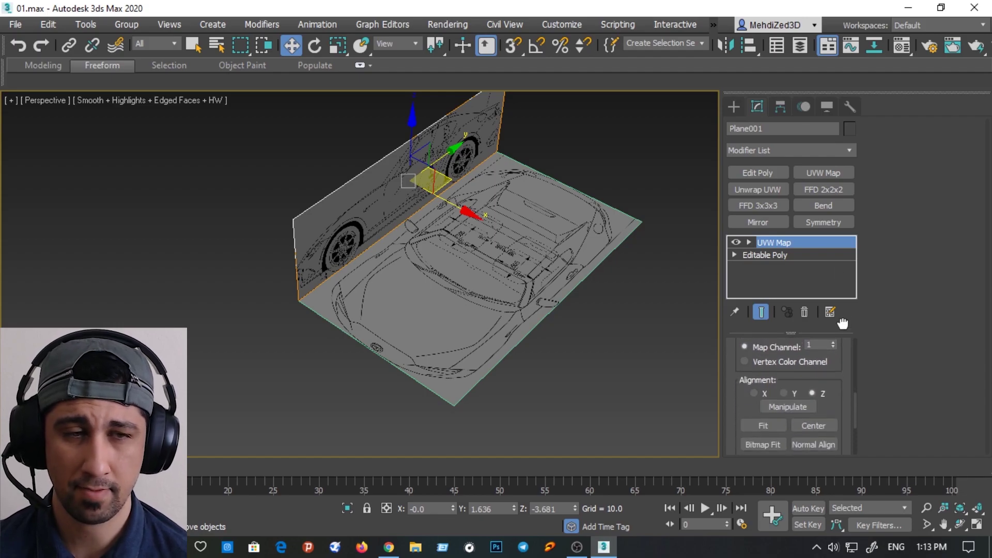
pyautogui.click(775, 423)
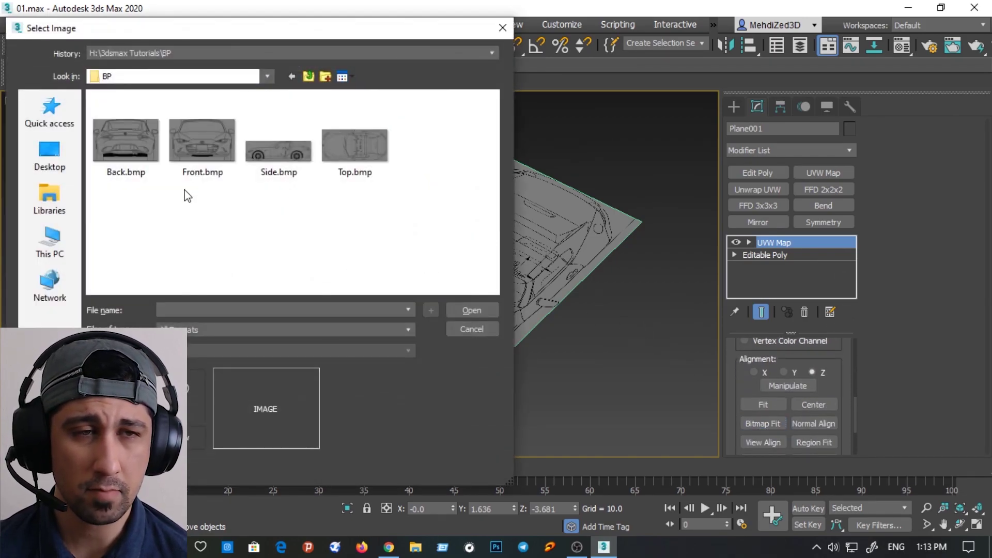
pyautogui.click(334, 141)
pyautogui.click(471, 310)
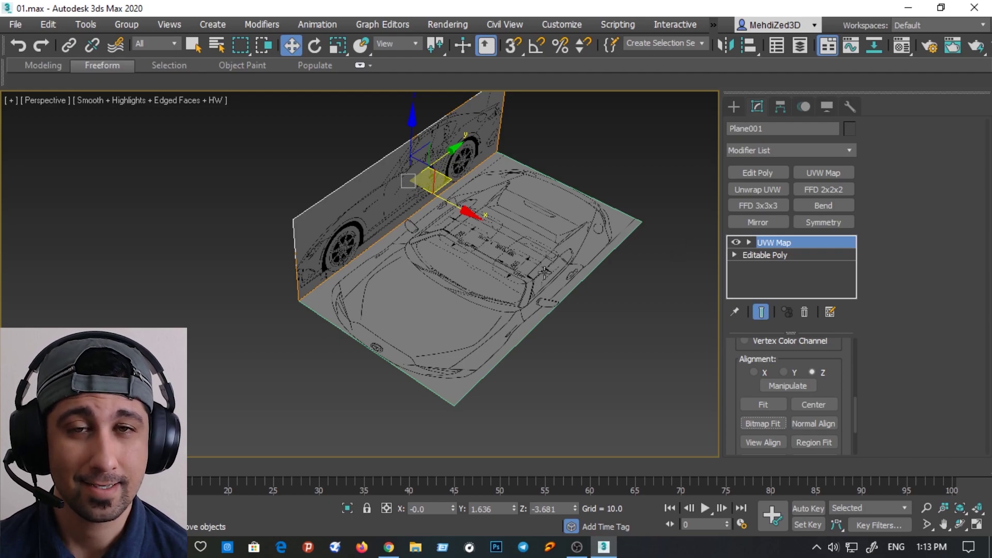
pyautogui.press('Delete')
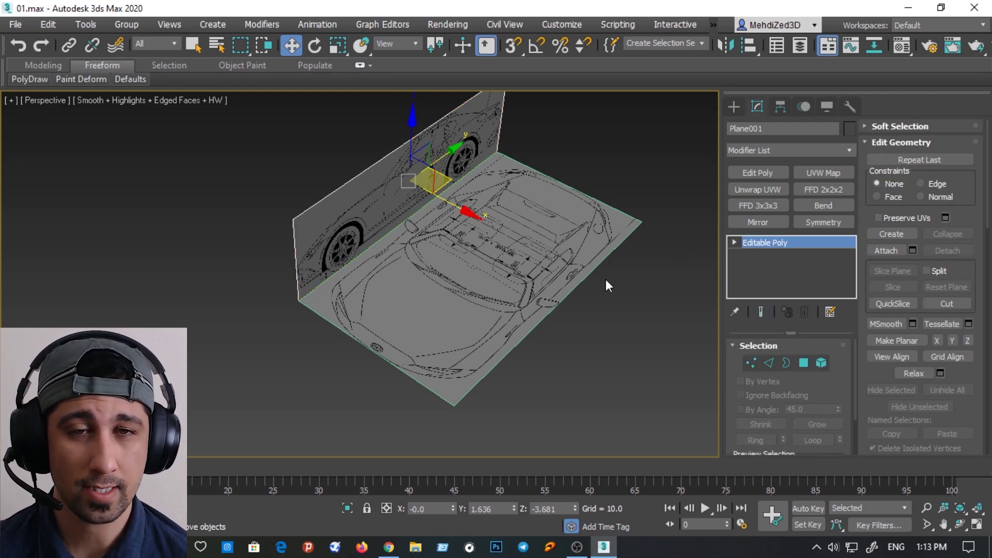
# Select the top-view plane and add a UVW Map modifier
pyautogui.click(649, 175)
pyautogui.moveTo(653, 160); pyautogui.dragTo(545, 236)
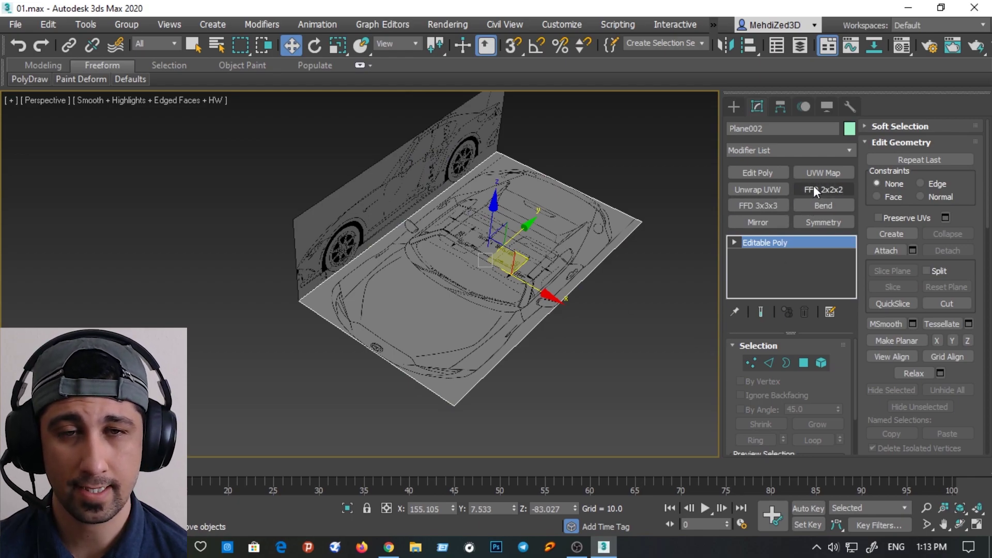
pyautogui.click(818, 172)
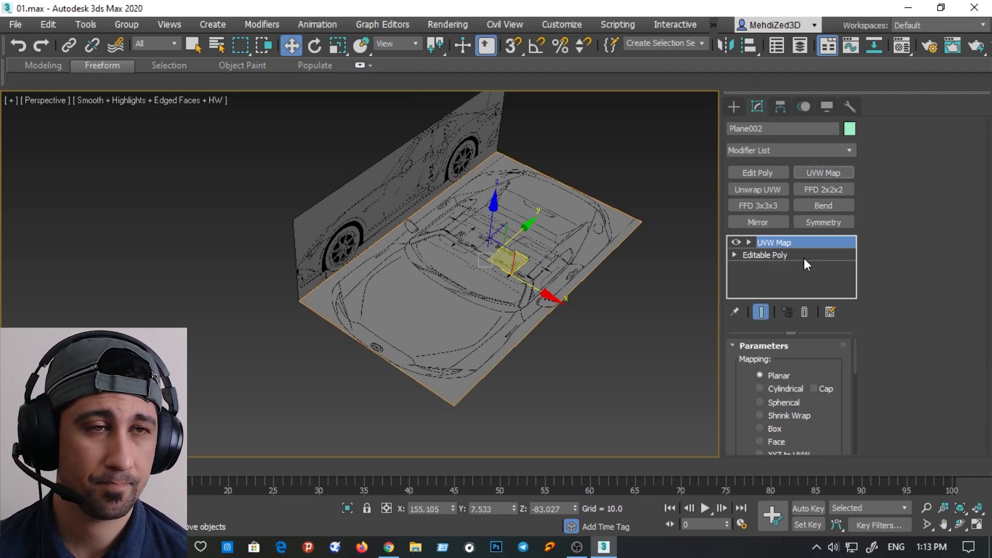
# Bitmap-fit the UVW mapping to the Top.bmp image
pyautogui.scroll(-5, 837, 419)
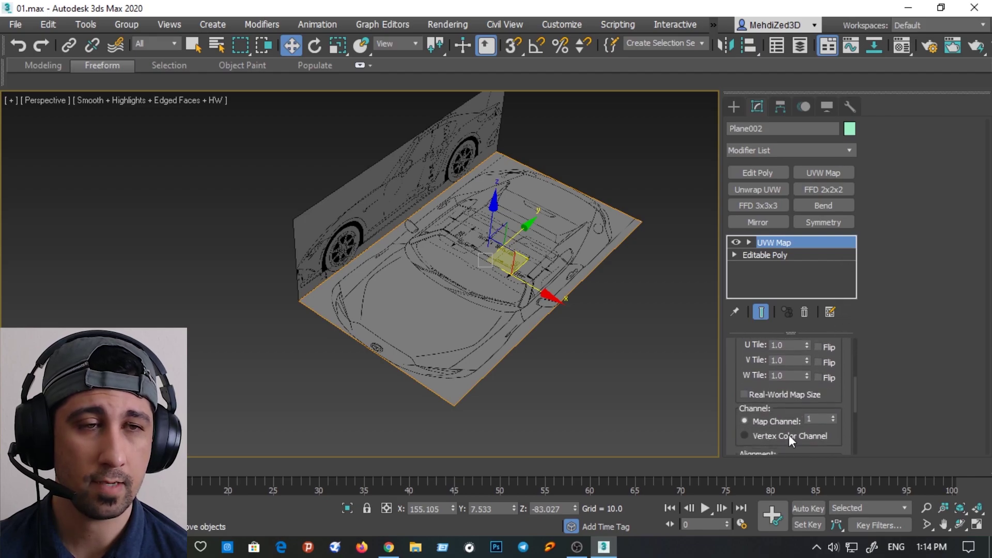
pyautogui.scroll(-1, 832, 423)
pyautogui.scroll(-3, 811, 393)
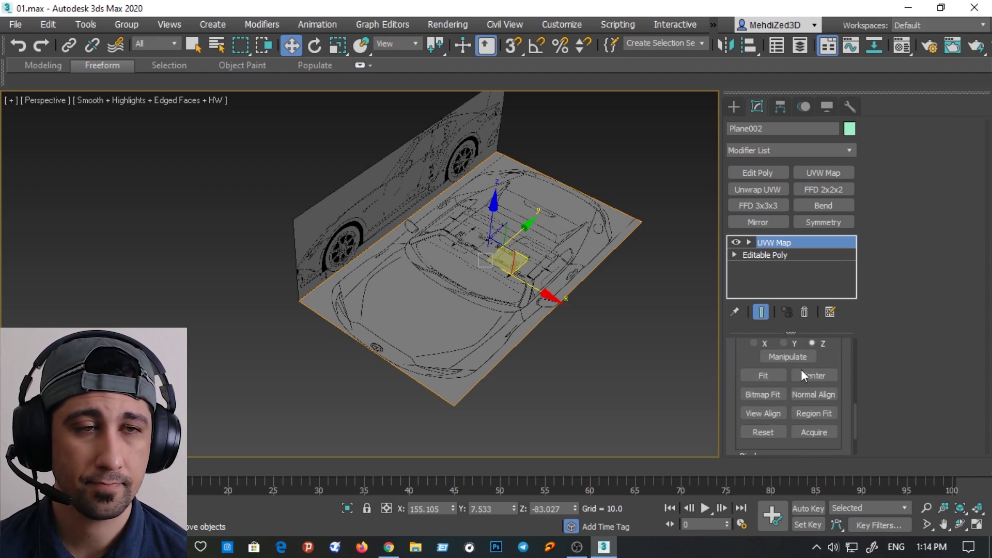
pyautogui.click(773, 395)
pyautogui.click(341, 149)
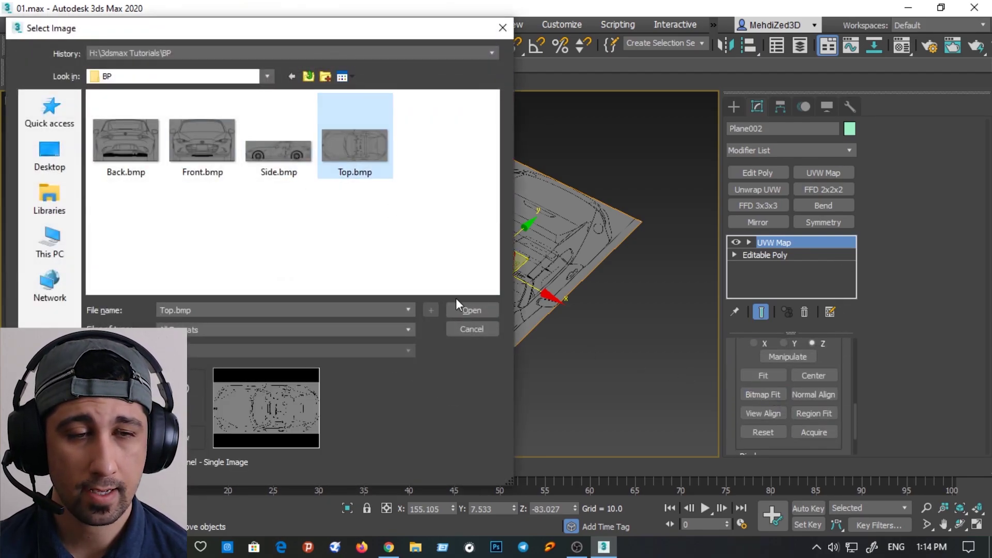
pyautogui.click(467, 309)
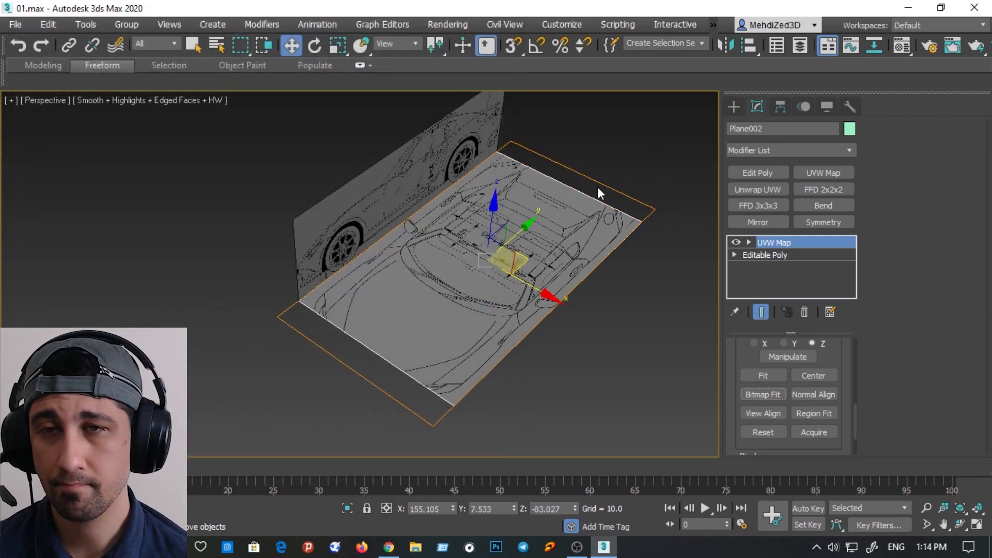
pyautogui.moveTo(563, 255)
pyautogui.keyDown('alt'); pyautogui.mouseDown(button='middle')
pyautogui.moveTo(474, 285)
pyautogui.moveTo(464, 237)
pyautogui.moveTo(474, 245)
pyautogui.mouseUp(button='middle'); pyautogui.keyUp('alt')
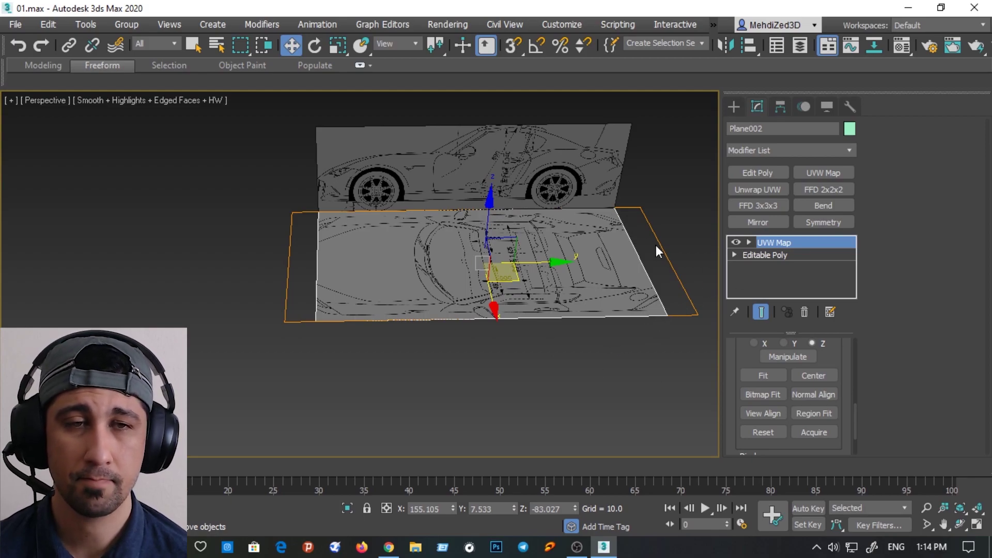
# In Editable Poly vertex mode, slide the top plane's left-edge vertices outward along Y to the image edge
pyautogui.click(768, 255)
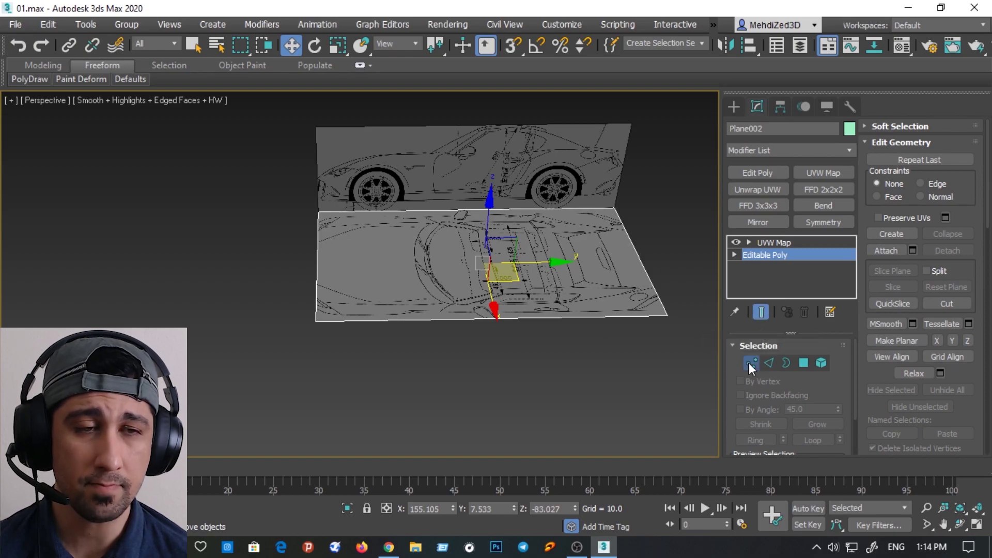
pyautogui.click(750, 363)
pyautogui.moveTo(692, 189); pyautogui.dragTo(263, 383)
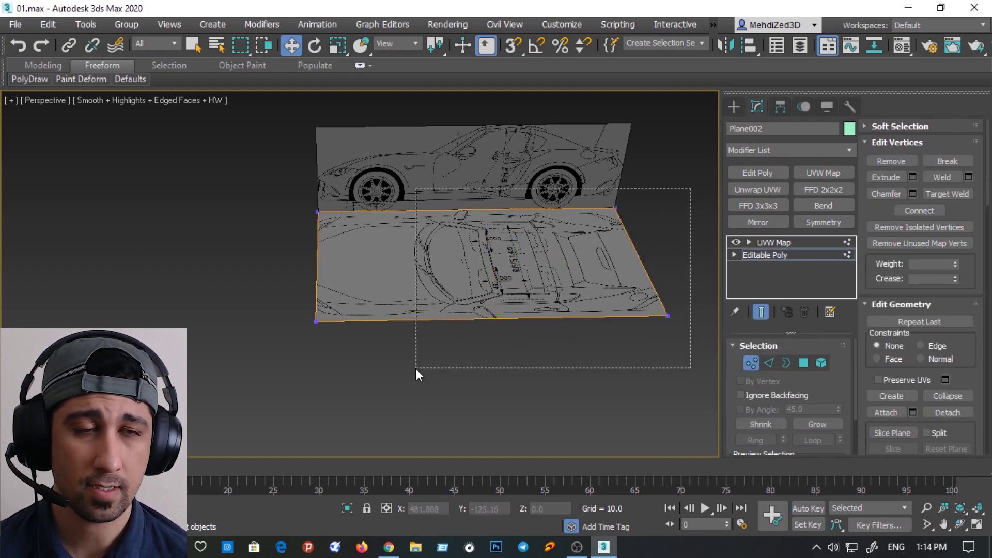
pyautogui.scroll(3, 326, 271)
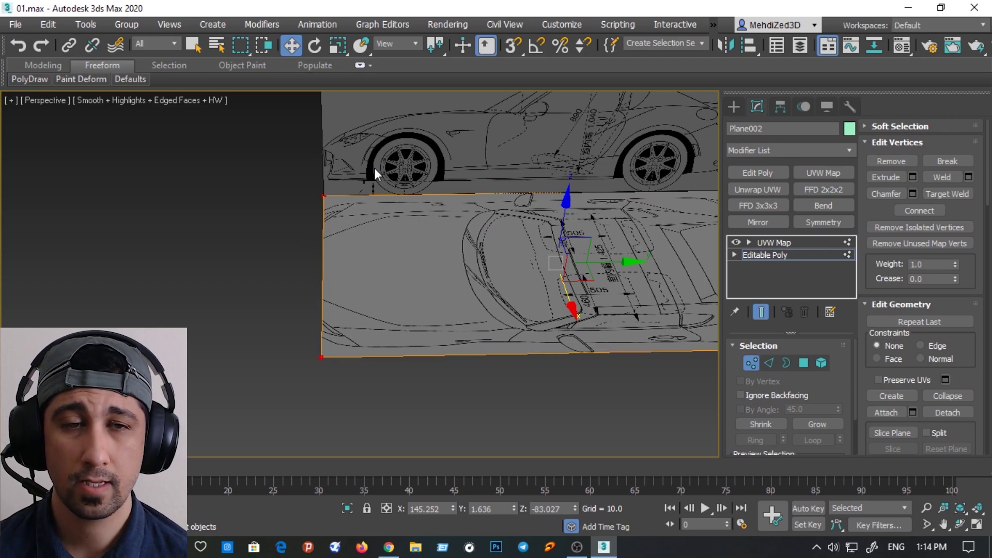
pyautogui.moveTo(375, 169); pyautogui.dragTo(266, 402)
pyautogui.scroll(3, 321, 293)
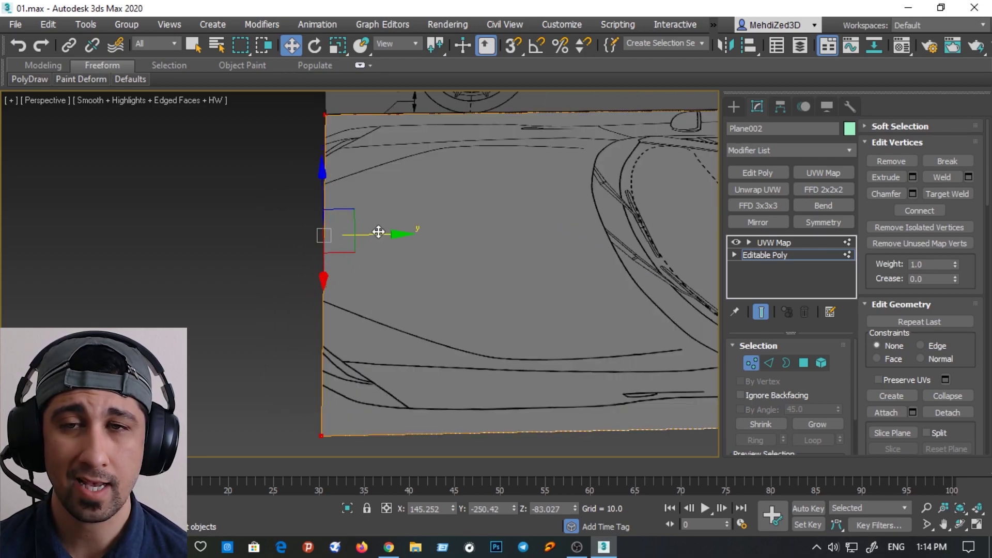
pyautogui.moveTo(378, 232); pyautogui.dragTo(295, 241)
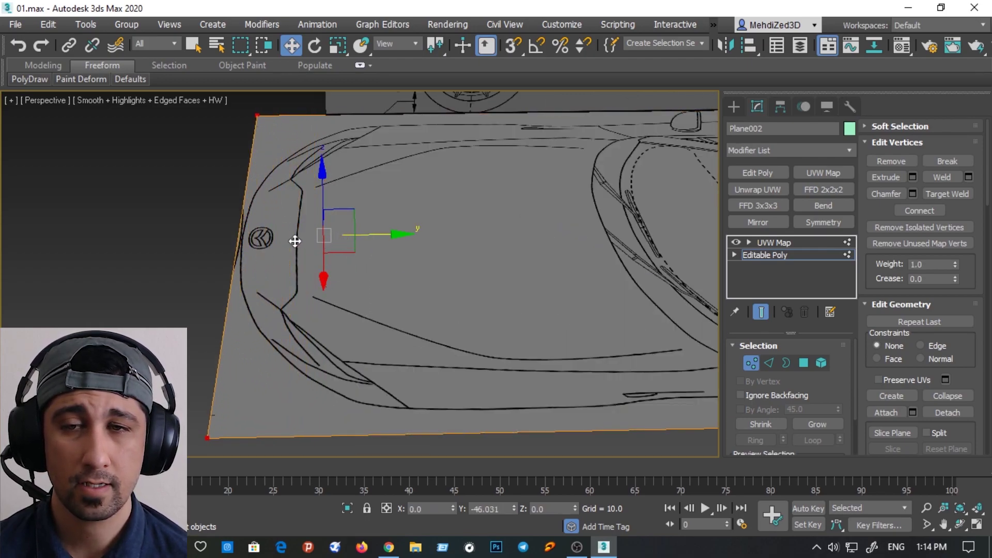
pyautogui.moveTo(294, 241); pyautogui.dragTo(298, 247)
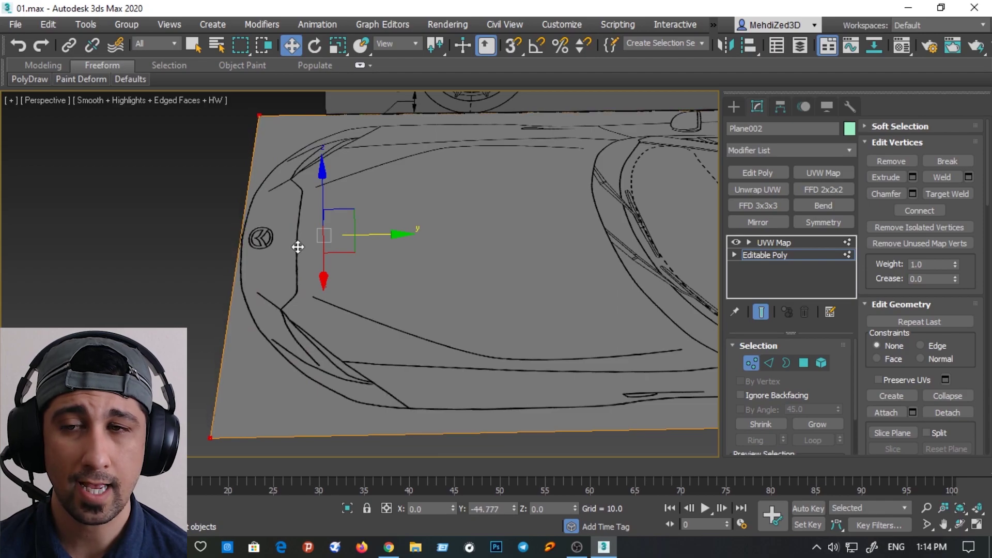
pyautogui.scroll(3, 273, 255)
pyautogui.scroll(3, 253, 222)
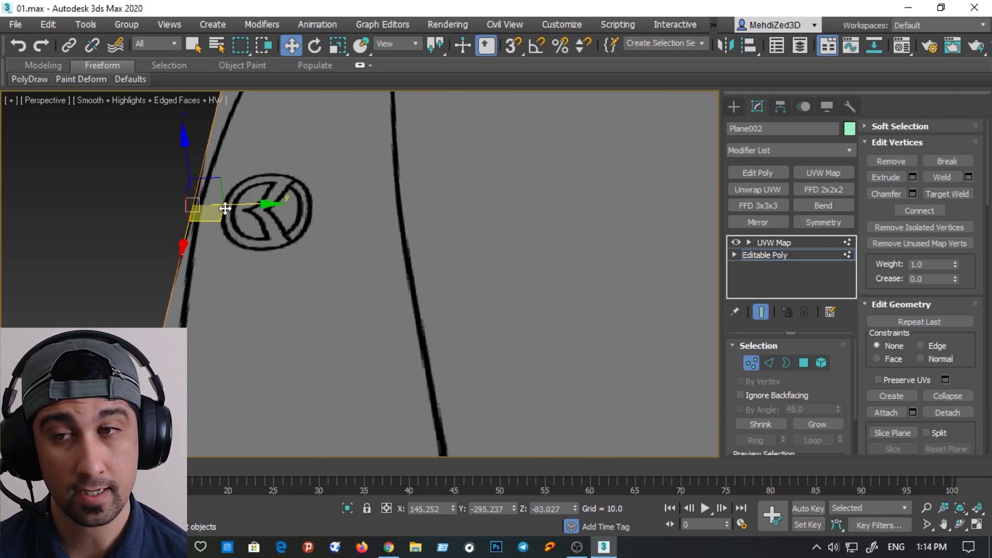
pyautogui.moveTo(245, 204); pyautogui.dragTo(247, 205)
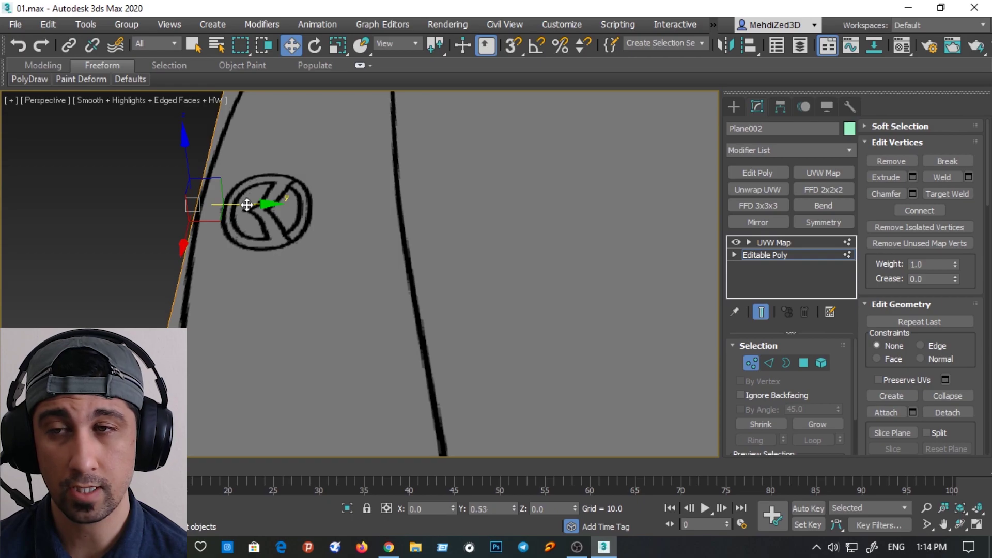
pyautogui.scroll(-3, 247, 205)
pyautogui.scroll(-5, 266, 224)
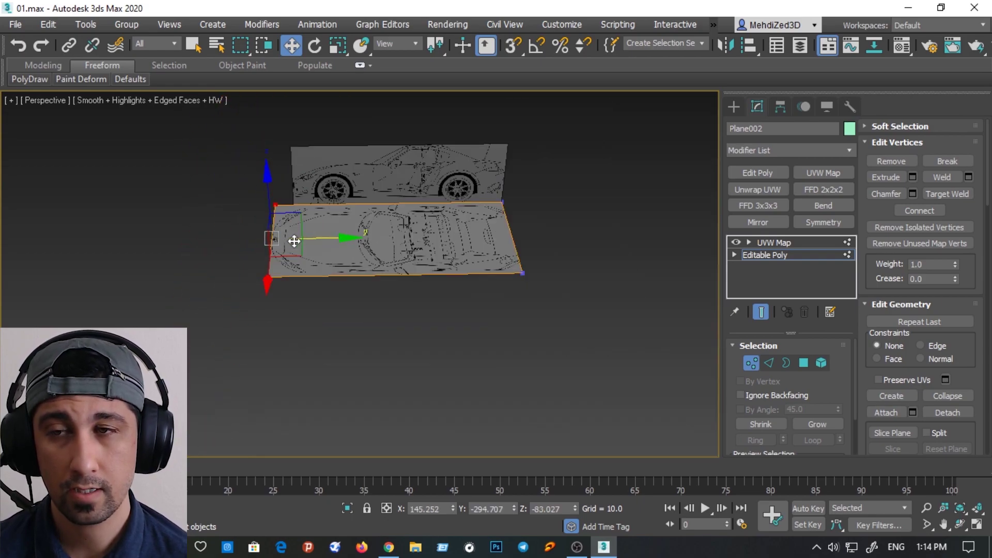
pyautogui.scroll(2, 290, 237)
pyautogui.scroll(5, 362, 243)
# Push the right-edge vertices outward along Y so the whole top-view blueprint shows
pyautogui.moveTo(328, 243)
pyautogui.keyDown('alt'); pyautogui.mouseDown(button='middle')
pyautogui.moveTo(299, 222)
pyautogui.moveTo(527, 214)
pyautogui.moveTo(485, 271)
pyautogui.moveTo(436, 281)
pyautogui.mouseUp(button='middle'); pyautogui.keyUp('alt')
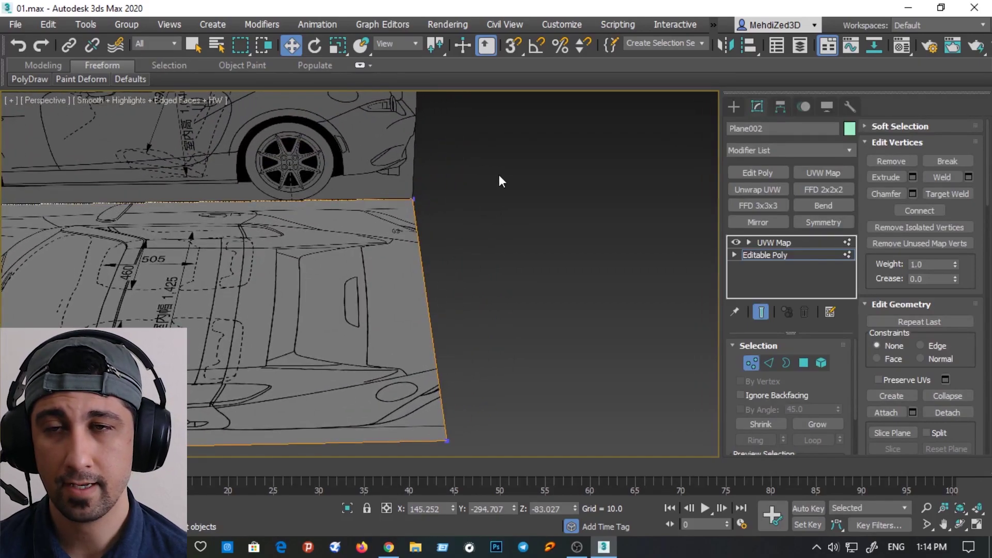
pyautogui.moveTo(498, 180); pyautogui.dragTo(370, 463)
pyautogui.scroll(3, 455, 239)
pyautogui.scroll(2, 386, 327)
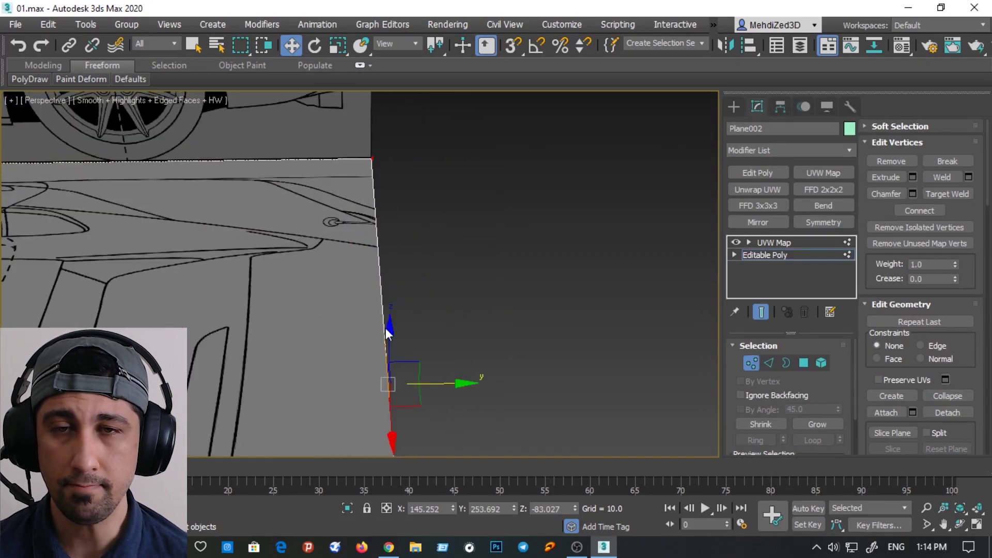
pyautogui.moveTo(446, 383)
pyautogui.mouseDown()
pyautogui.moveTo(608, 358)
pyautogui.moveTo(587, 367)
pyautogui.moveTo(586, 382)
pyautogui.mouseUp()
pyautogui.scroll(-3, 82, 176)
pyautogui.scroll(4, 78, 207)
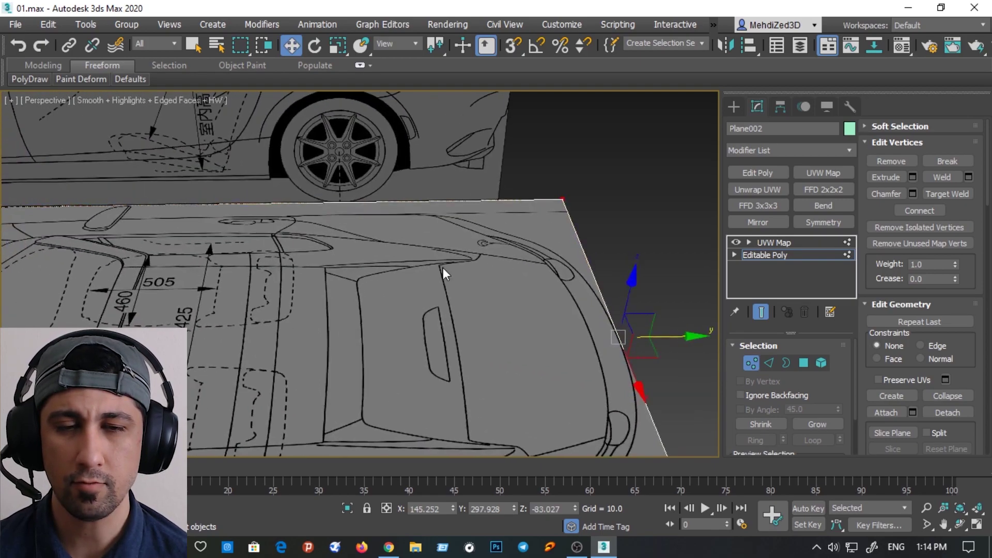
pyautogui.scroll(3, 100, 212)
pyautogui.scroll(2, 98, 197)
pyautogui.scroll(-3, 123, 200)
pyautogui.moveTo(123, 200)
pyautogui.keyDown('alt'); pyautogui.mouseDown(button='middle')
pyautogui.moveTo(126, 241)
pyautogui.moveTo(327, 243)
pyautogui.mouseUp(button='middle'); pyautogui.keyUp('alt')
pyautogui.scroll(2, 299, 228)
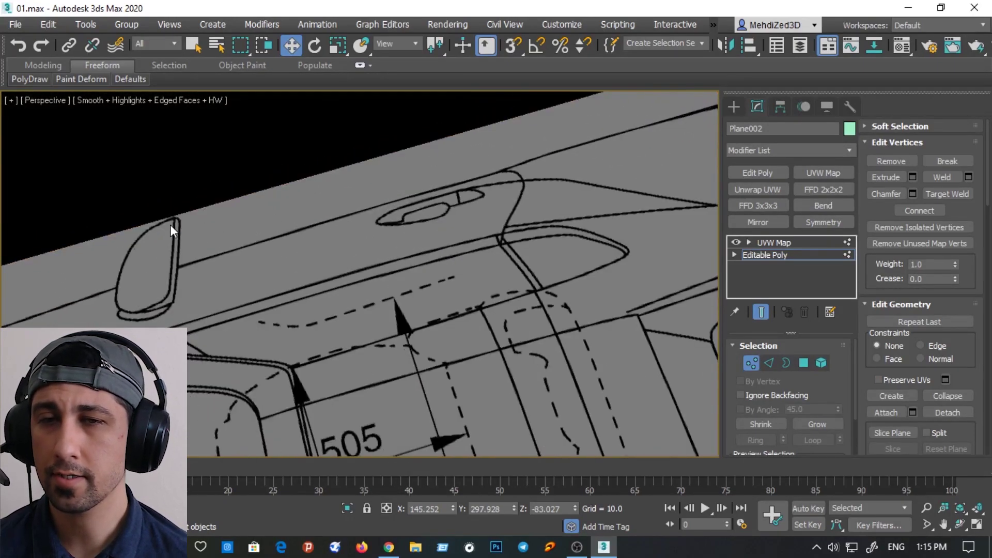
pyautogui.scroll(1, 169, 225)
pyautogui.scroll(-1, 171, 226)
pyautogui.scroll(-5, 176, 232)
pyautogui.scroll(1, 186, 240)
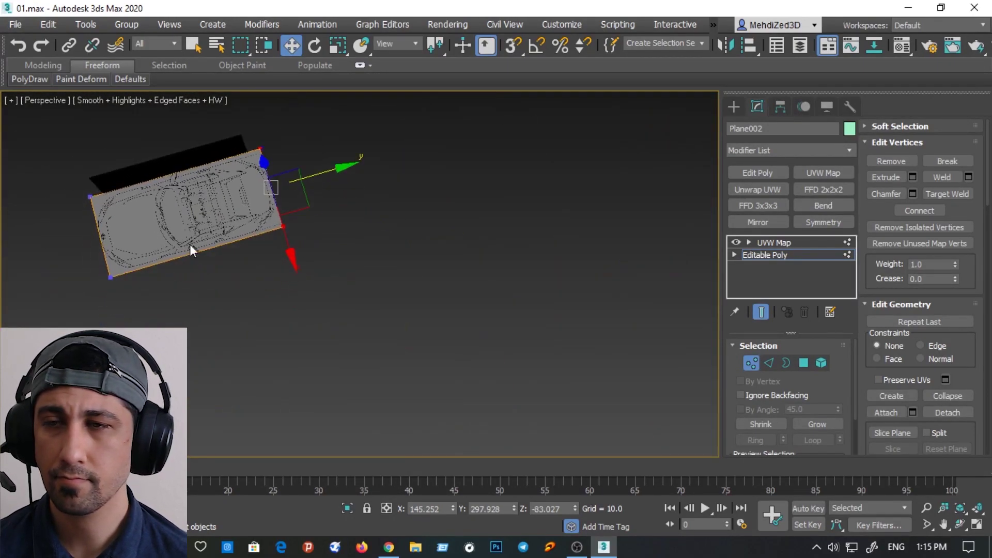
pyautogui.scroll(5, 190, 249)
pyautogui.scroll(1, 228, 196)
pyautogui.scroll(-3, 260, 243)
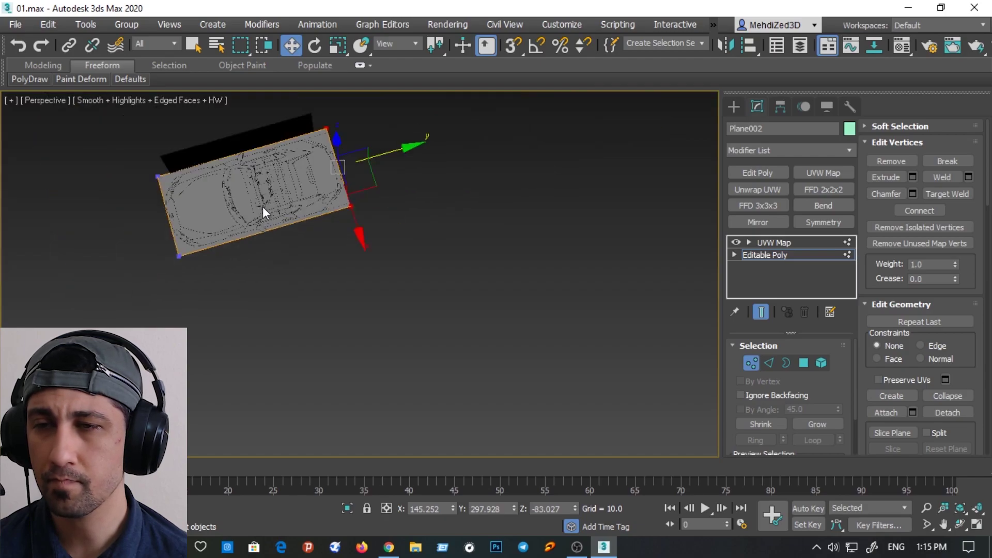
pyautogui.scroll(-2, 264, 209)
pyautogui.scroll(-1, 266, 201)
pyautogui.scroll(3, 252, 184)
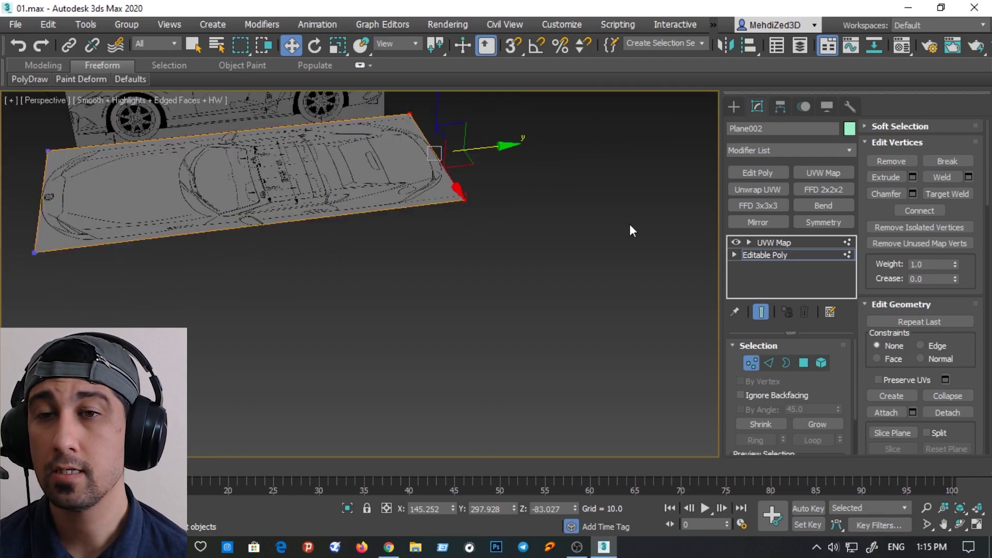
# Collapse Plane002's UVW Map modifier down into its Editable Poly
pyautogui.rightClick(756, 283)
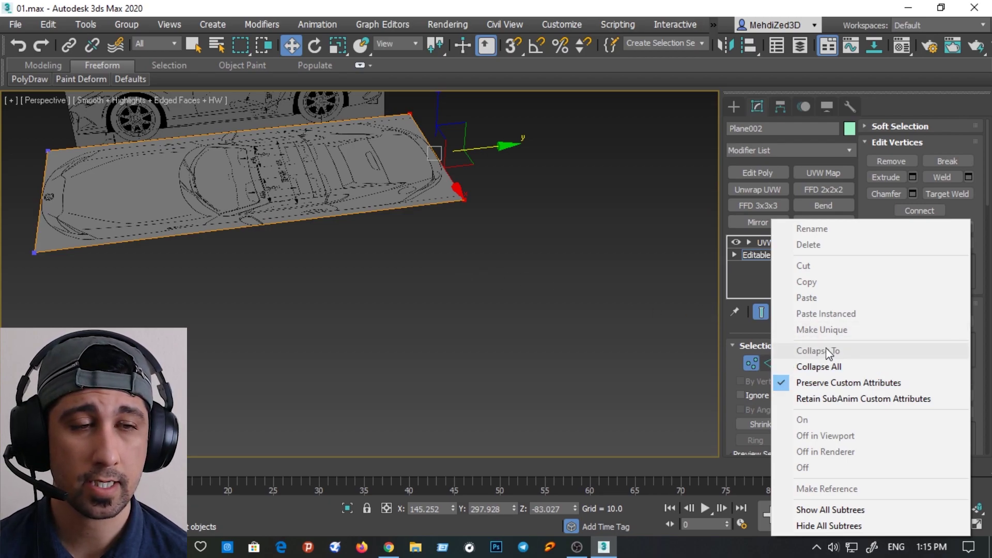
pyautogui.click(743, 281)
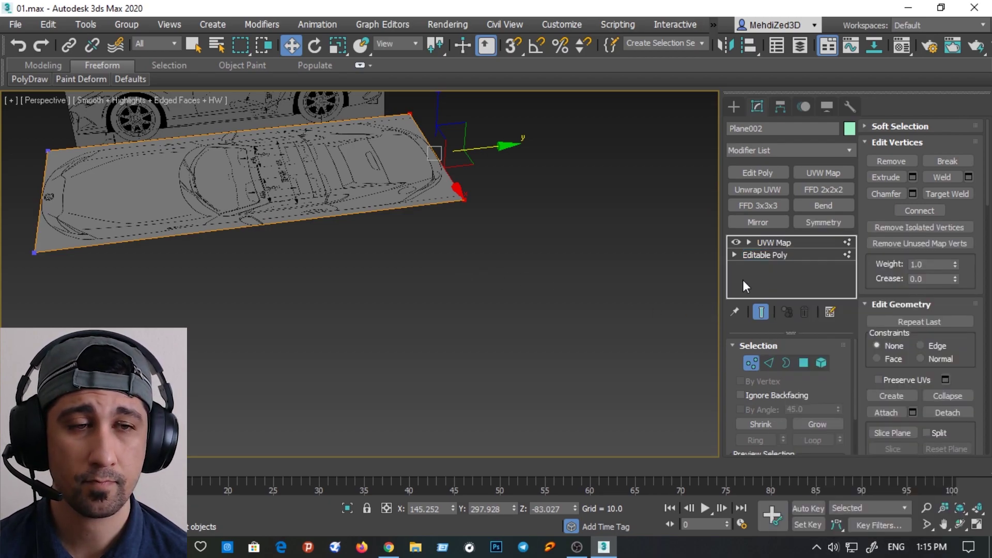
pyautogui.rightClick(783, 240)
pyautogui.click(804, 350)
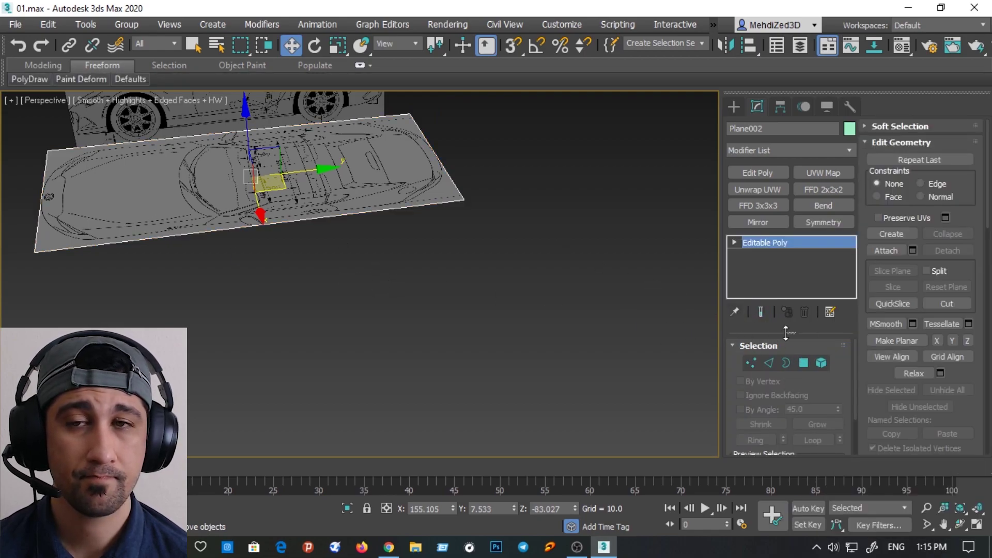
# Check Plane002's vertices against the top-view blueprint, then return to object level
pyautogui.click(751, 364)
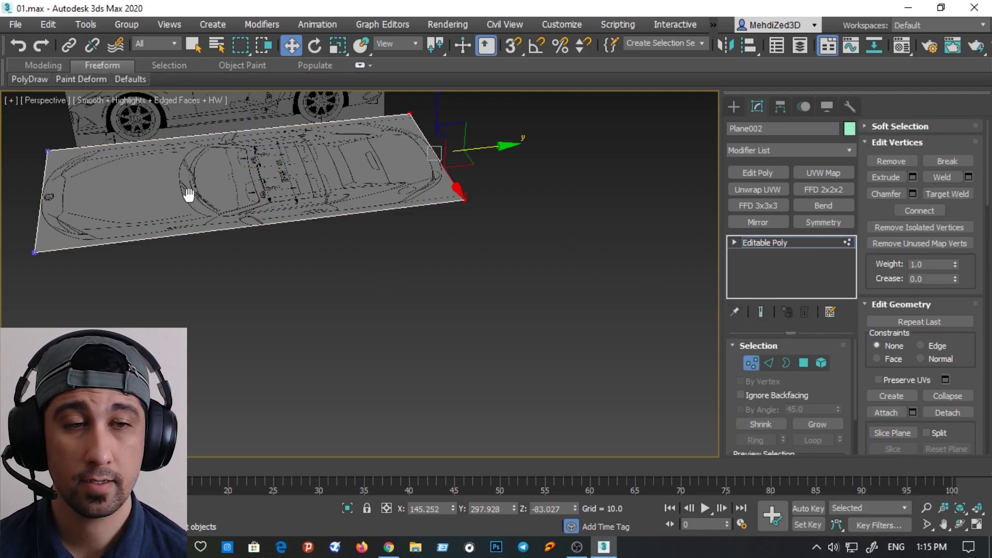
pyautogui.scroll(3, 429, 266)
pyautogui.scroll(3, 315, 261)
pyautogui.scroll(-4, 315, 261)
pyautogui.scroll(-1, 341, 264)
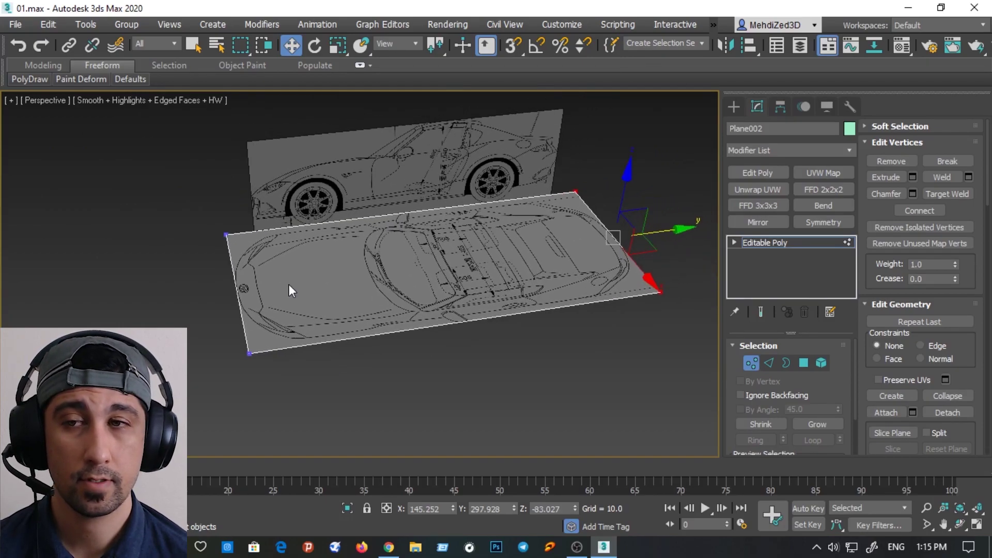
pyautogui.scroll(2, 240, 275)
pyautogui.moveTo(386, 306); pyautogui.dragTo(292, 308, button='middle')
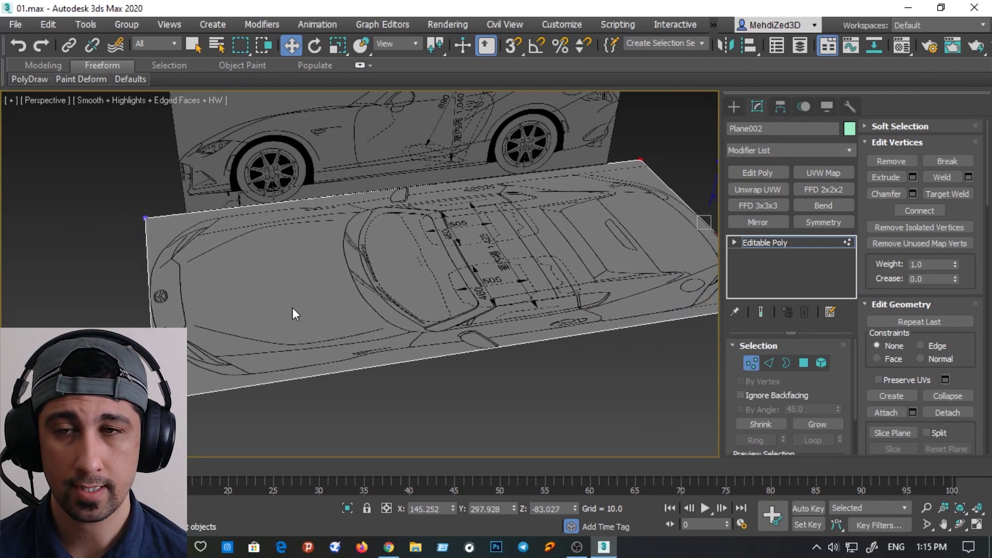
pyautogui.scroll(-2, 353, 308)
pyautogui.scroll(2, 370, 307)
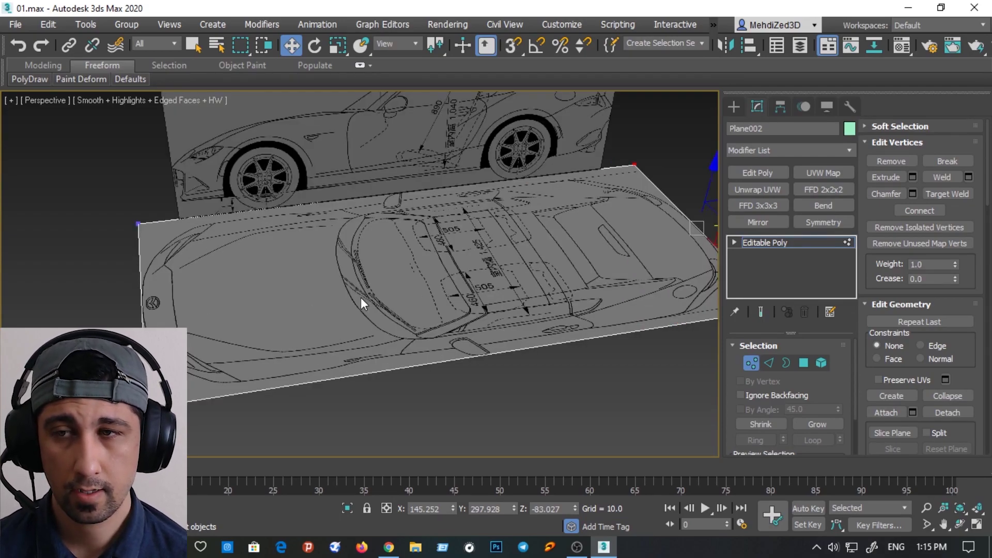
pyautogui.click(751, 363)
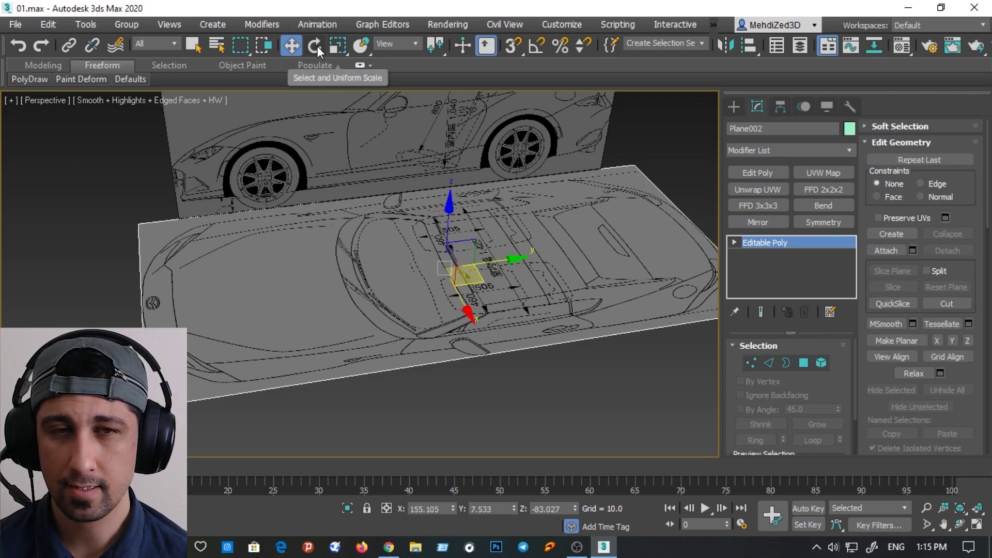
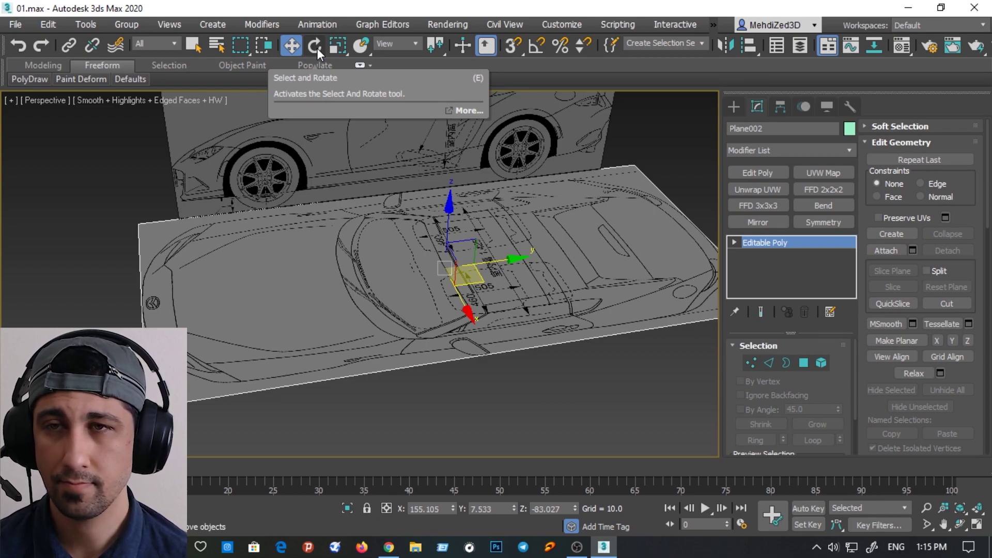
# Uniformly scale the top-view plane Plane002 down to about 57.6% to match the side blueprint
pyautogui.click(338, 45)
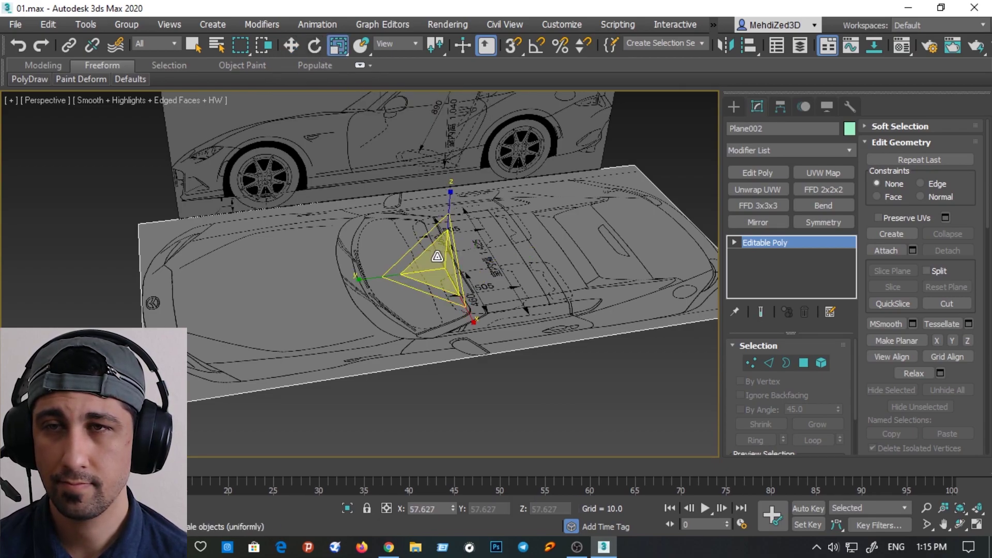
pyautogui.moveTo(441, 258)
pyautogui.mouseDown()
pyautogui.moveTo(434, 280)
pyautogui.moveTo(432, 266)
pyautogui.mouseUp()
pyautogui.moveTo(417, 266)
pyautogui.keyDown('alt'); pyautogui.mouseDown(button='middle')
pyautogui.moveTo(344, 256)
pyautogui.moveTo(368, 290)
pyautogui.mouseUp(button='middle'); pyautogui.keyUp('alt')
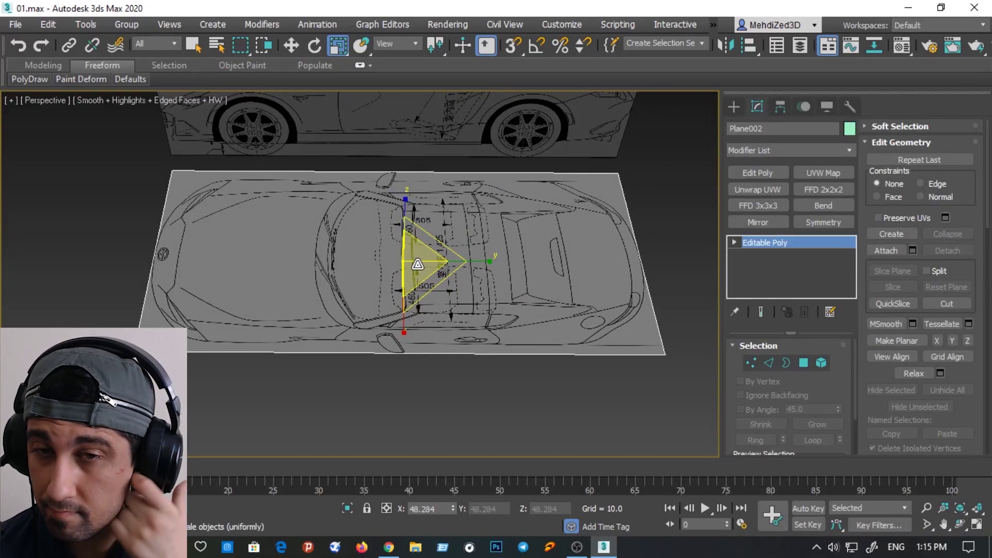
pyautogui.moveTo(418, 264); pyautogui.dragTo(423, 263)
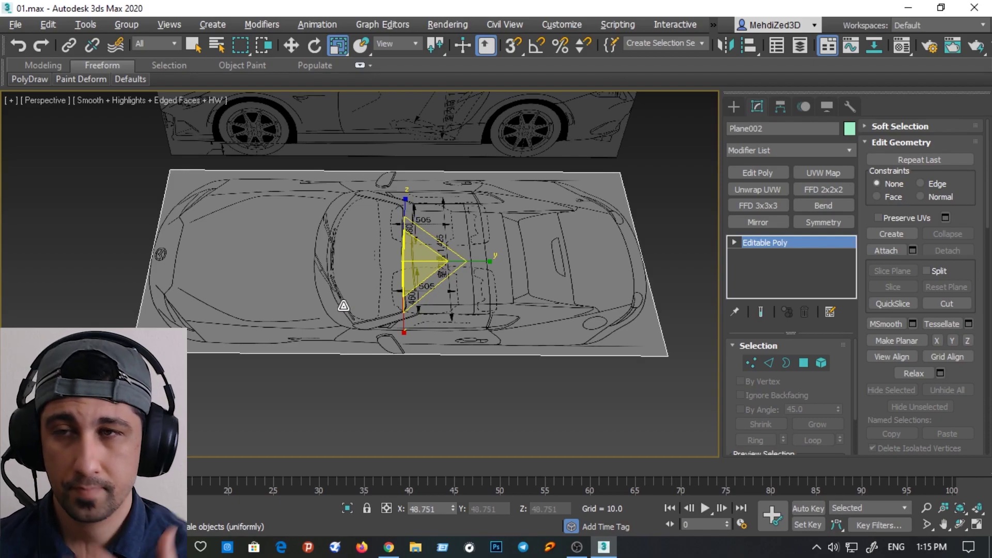
pyautogui.moveTo(362, 274)
pyautogui.keyDown('alt'); pyautogui.mouseDown(button='middle')
pyautogui.moveTo(403, 289)
pyautogui.moveTo(282, 262)
pyautogui.mouseUp(button='middle'); pyautogui.keyUp('alt')
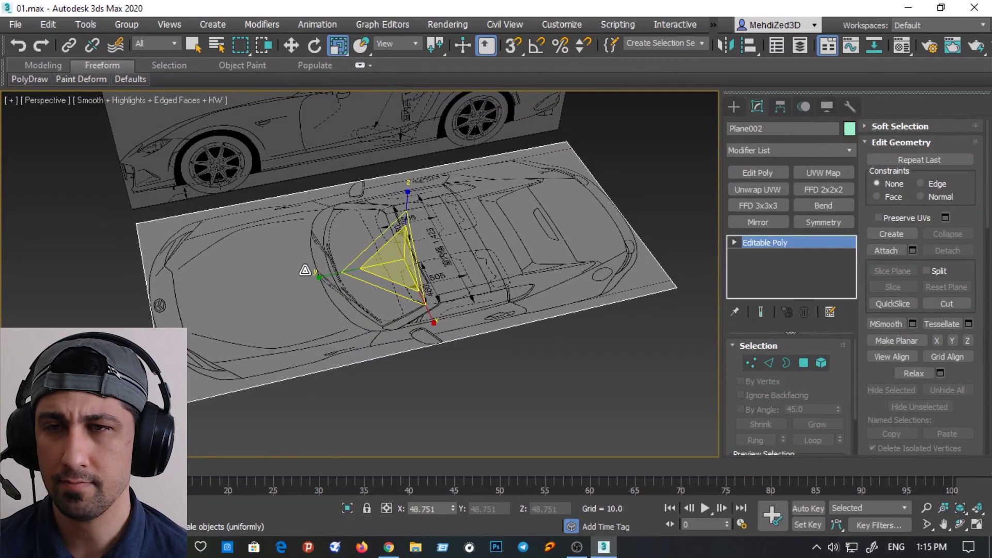
pyautogui.moveTo(305, 269); pyautogui.dragTo(305, 269)
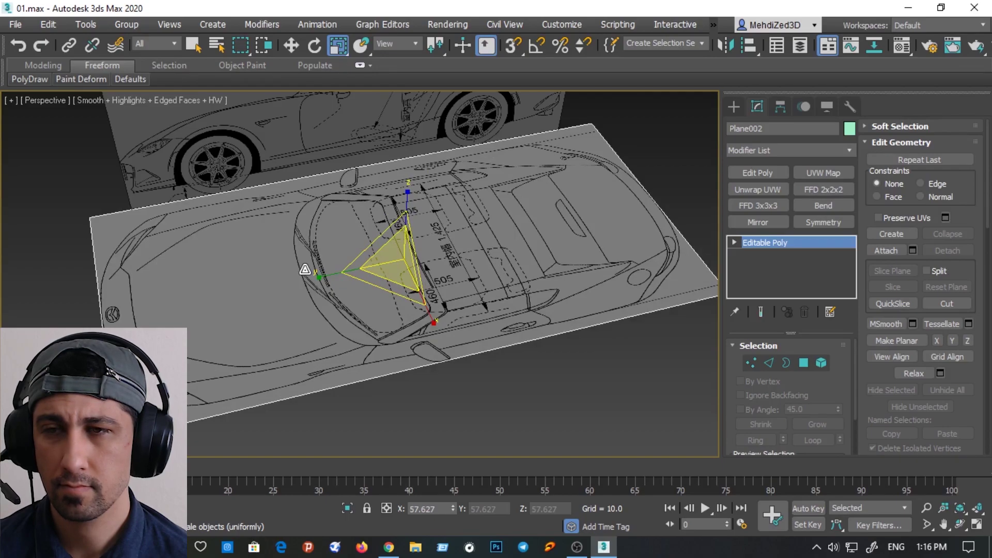
# In Vertex mode with 3D Snaps on, snap Plane002's corner vertices onto the side blueprint plane
pyautogui.click(752, 363)
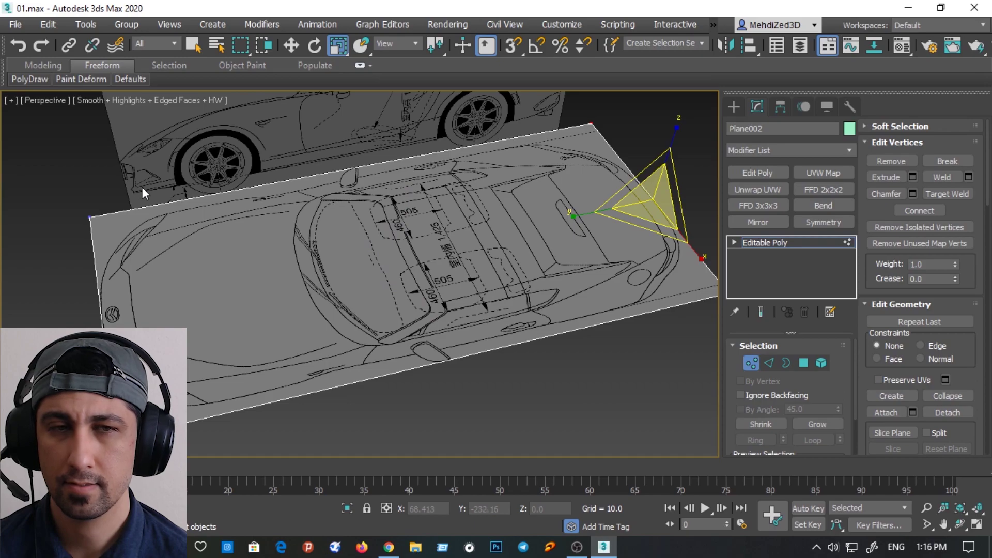
pyautogui.click(90, 218)
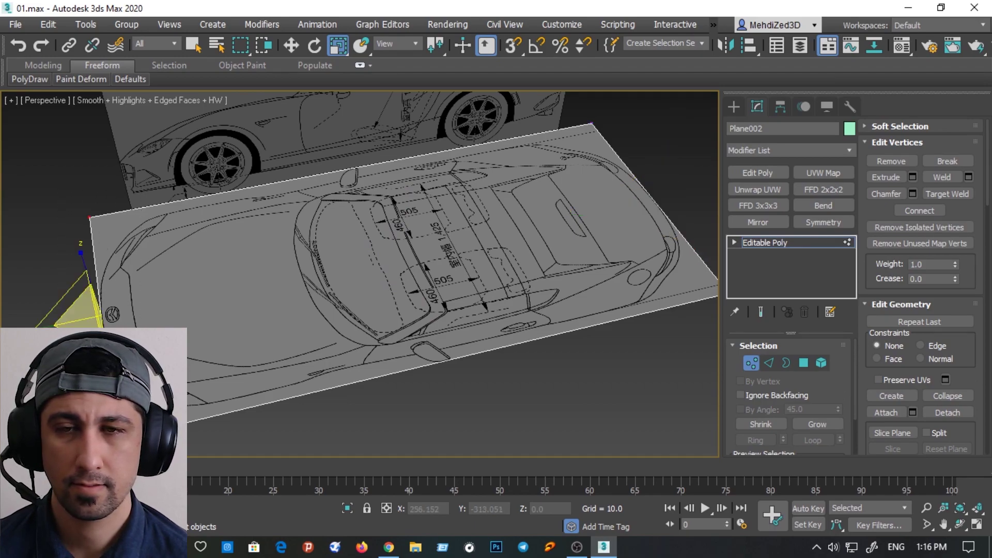
pyautogui.click(297, 45)
pyautogui.click(517, 51)
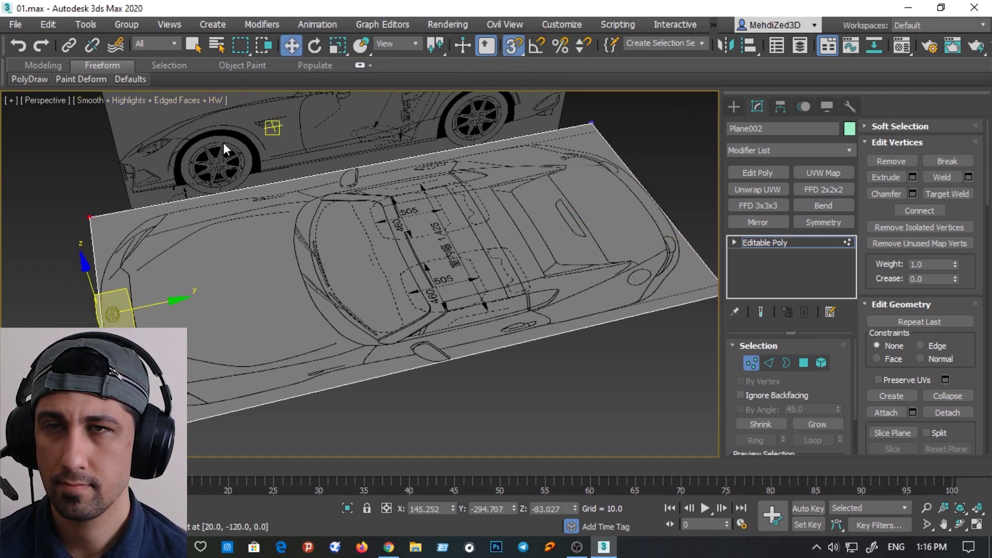
pyautogui.moveTo(90, 217); pyautogui.dragTo(133, 212)
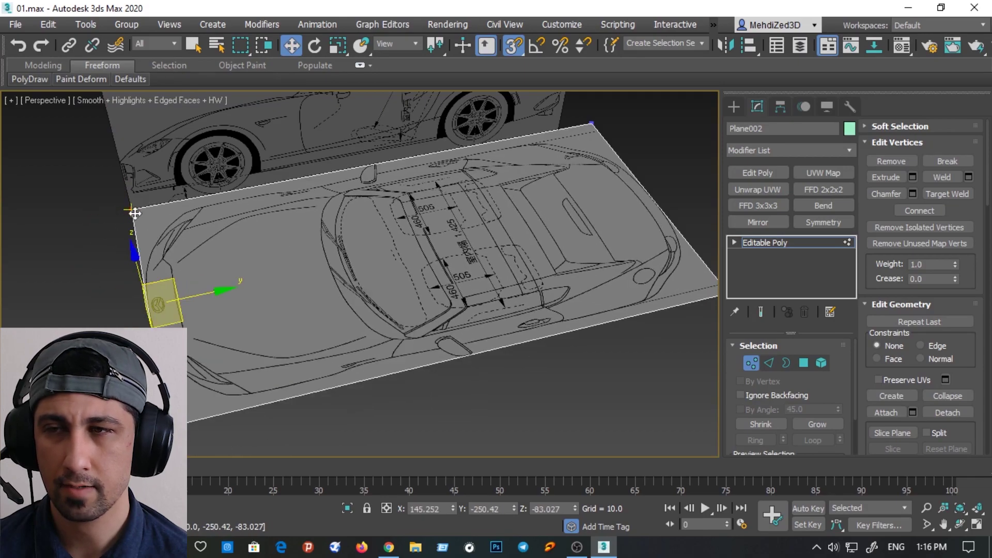
pyautogui.keyDown('alt'); pyautogui.moveTo(611, 222); pyautogui.dragTo(588, 149, button='middle'); pyautogui.keyUp('alt')
pyautogui.moveTo(638, 152); pyautogui.dragTo(492, 383)
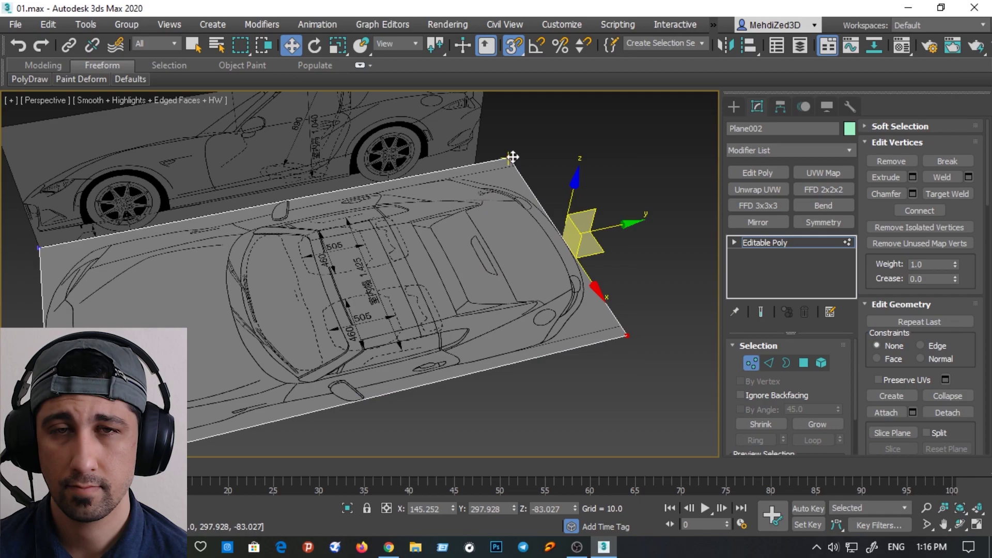
pyautogui.moveTo(510, 157); pyautogui.dragTo(478, 162)
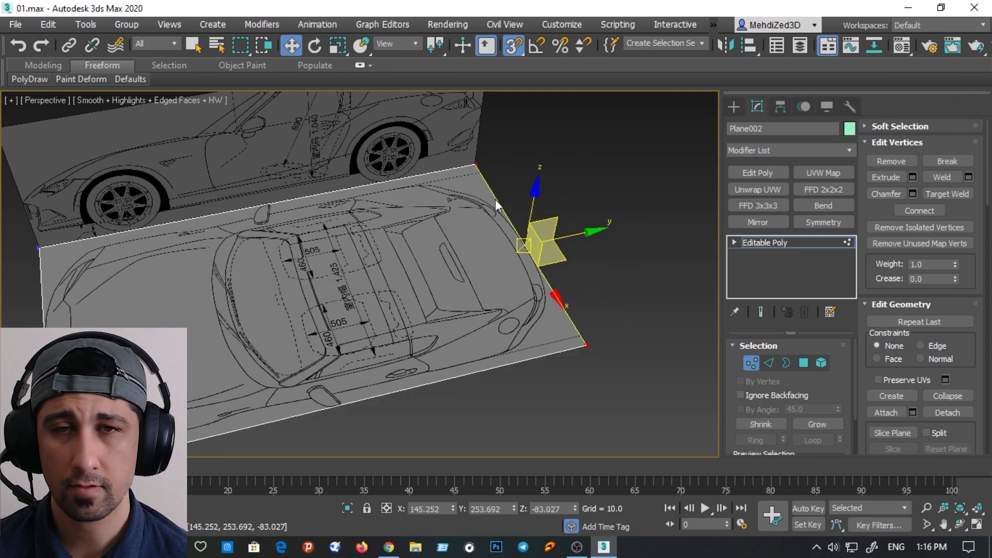
pyautogui.moveTo(495, 200)
pyautogui.keyDown('alt'); pyautogui.mouseDown(button='middle')
pyautogui.moveTo(427, 293)
pyautogui.moveTo(483, 325)
pyautogui.moveTo(443, 182)
pyautogui.mouseUp(button='middle'); pyautogui.keyUp('alt')
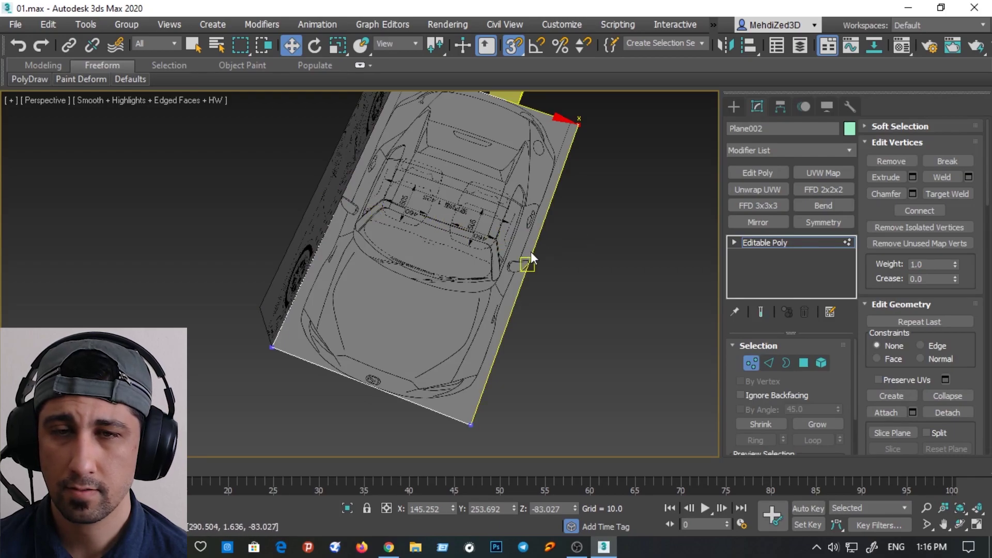
pyautogui.moveTo(531, 252)
pyautogui.keyDown('alt'); pyautogui.mouseDown(button='middle')
pyautogui.moveTo(471, 336)
pyautogui.moveTo(467, 265)
pyautogui.moveTo(479, 288)
pyautogui.moveTo(443, 262)
pyautogui.moveTo(468, 295)
pyautogui.moveTo(476, 277)
pyautogui.mouseUp(button='middle'); pyautogui.keyUp('alt')
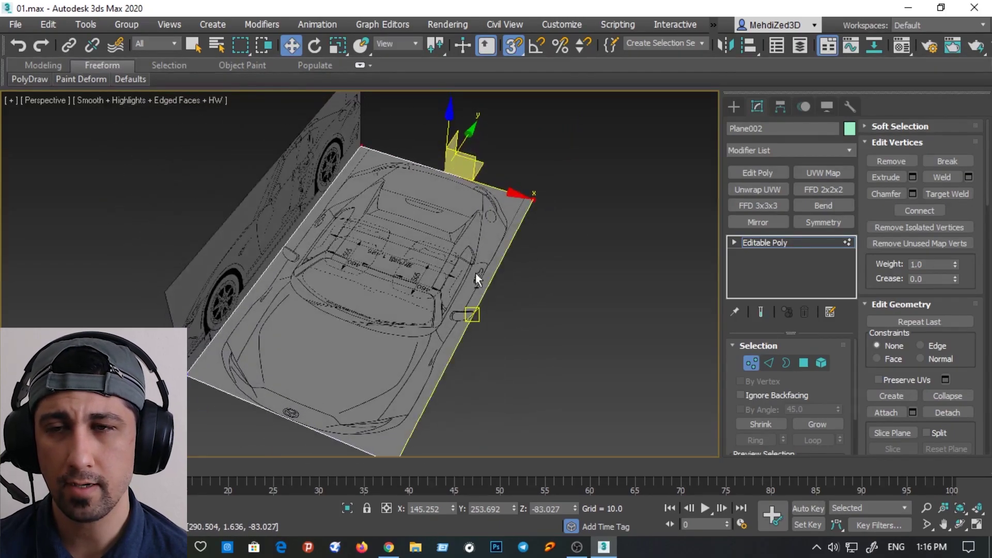
# With snapping off, move the plane's right-edge vertices left along X to about X 239.318
pyautogui.click(514, 46)
pyautogui.hotkey('shift', 'z')
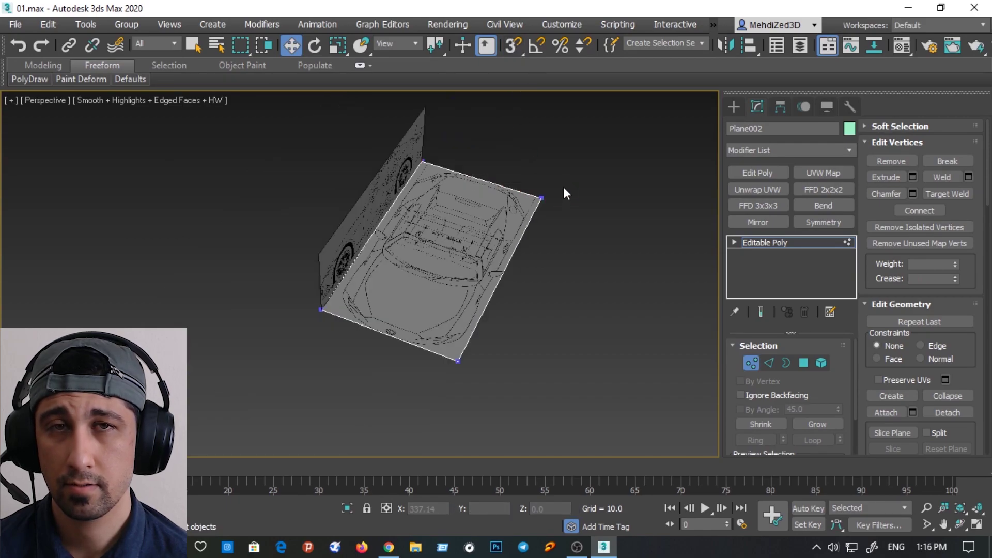
pyautogui.moveTo(564, 188); pyautogui.dragTo(529, 240)
pyautogui.keyDown('ctrl'); pyautogui.moveTo(507, 346); pyautogui.dragTo(411, 396); pyautogui.keyUp('ctrl')
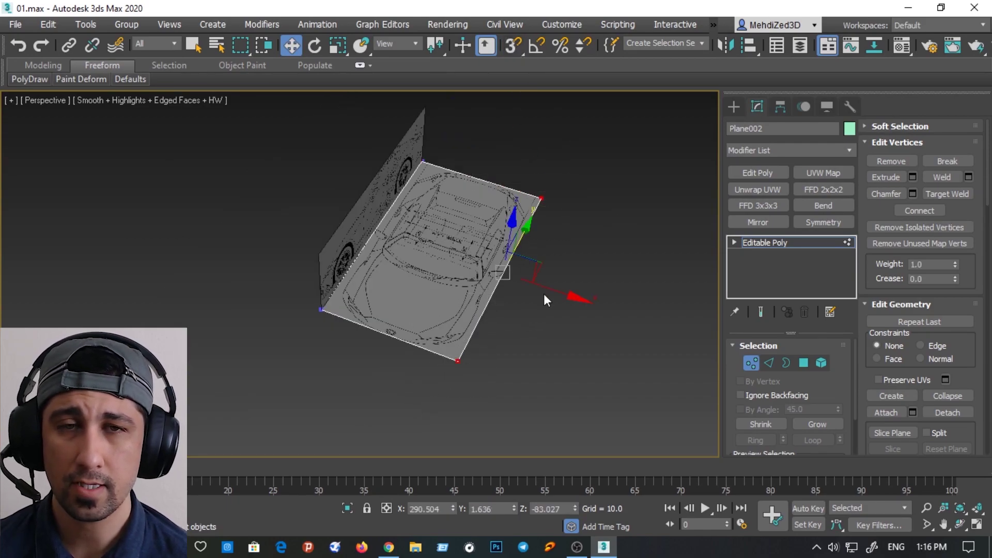
pyautogui.moveTo(563, 292); pyautogui.dragTo(526, 282)
pyautogui.scroll(3, 504, 249)
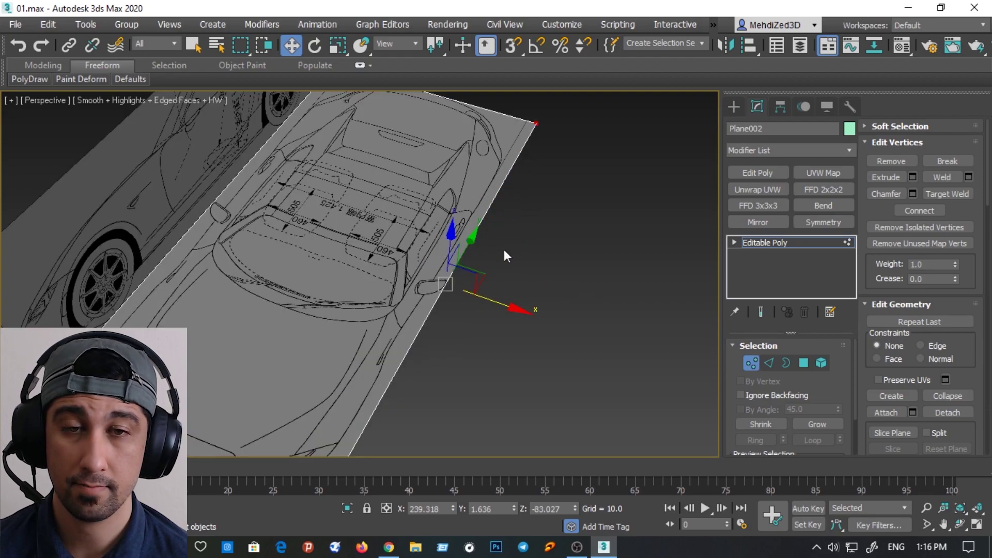
pyautogui.moveTo(504, 250)
pyautogui.mouseDown(button='middle')
pyautogui.moveTo(408, 273)
pyautogui.moveTo(352, 266)
pyautogui.moveTo(403, 251)
pyautogui.moveTo(451, 266)
pyautogui.moveTo(427, 255)
pyautogui.mouseUp(button='middle')
pyautogui.scroll(-2, 417, 270)
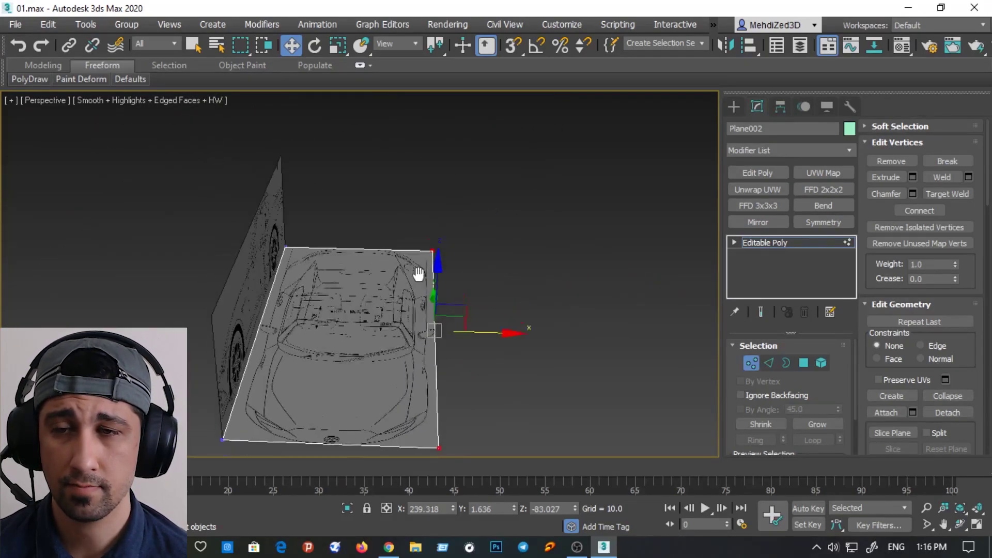
pyautogui.scroll(-2, 412, 270)
pyautogui.scroll(-1, 403, 266)
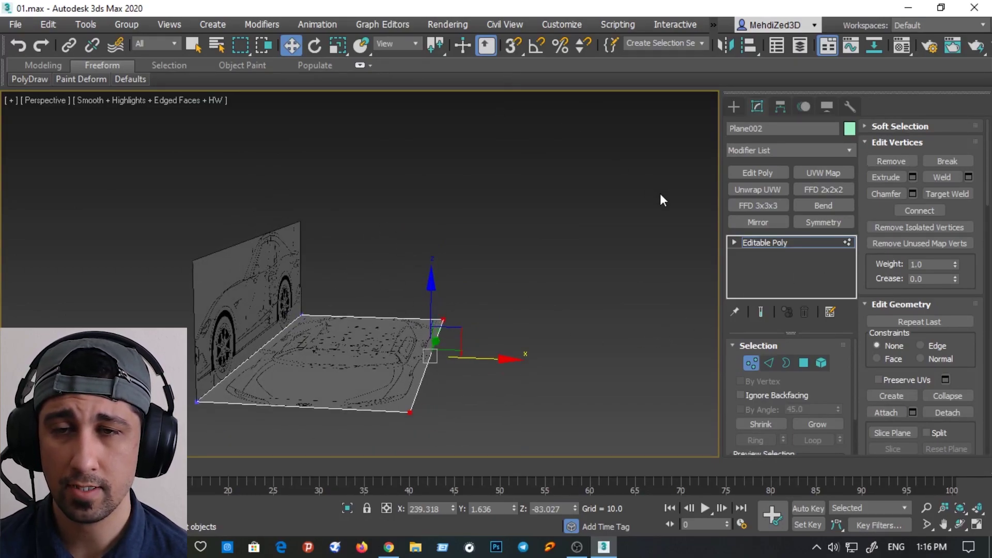
# In the wireframe Front view, draw an upright Plane003 measuring 159.026 by 224.746
pyautogui.press('f')
pyautogui.press('z')
pyautogui.scroll(-3, 556, 263)
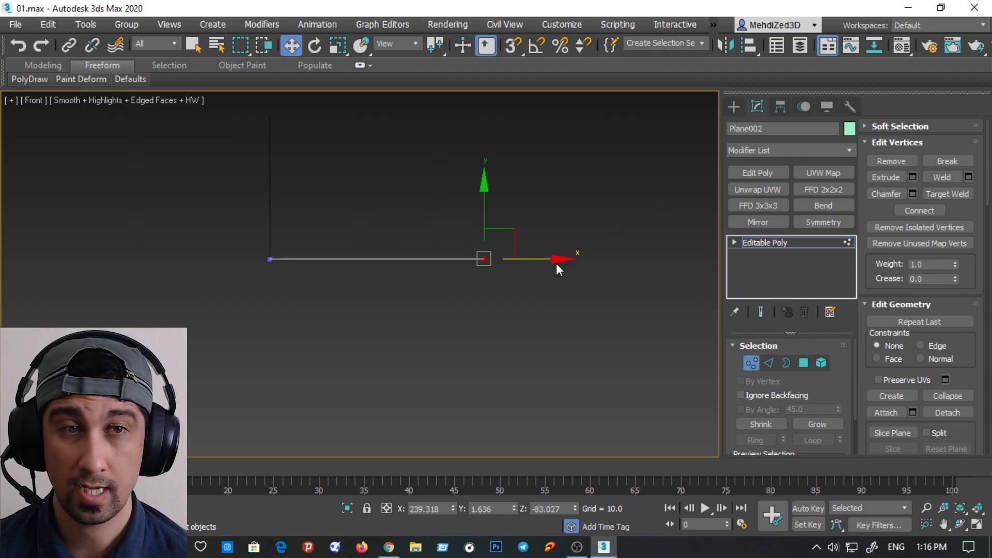
pyautogui.moveTo(556, 263); pyautogui.dragTo(529, 343, button='middle')
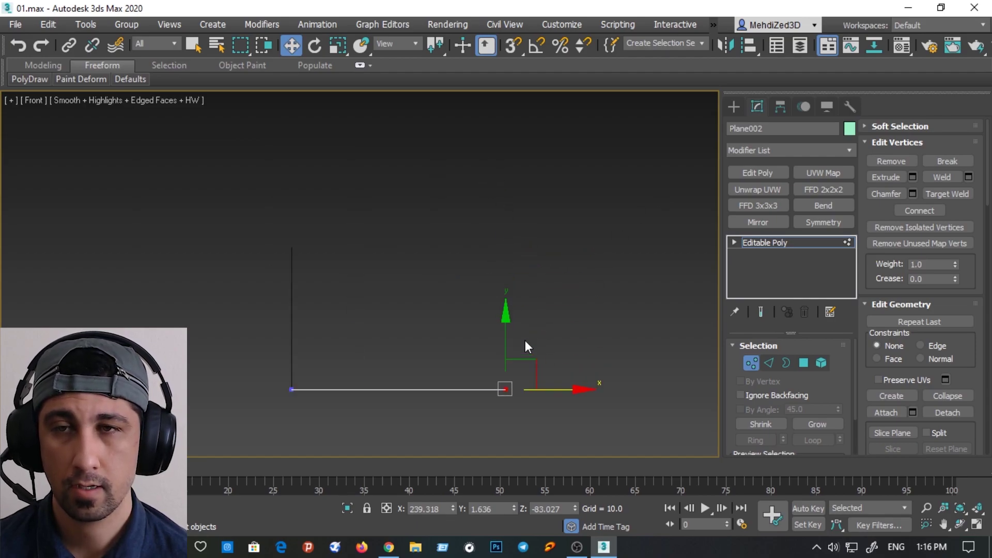
pyautogui.press('F3')
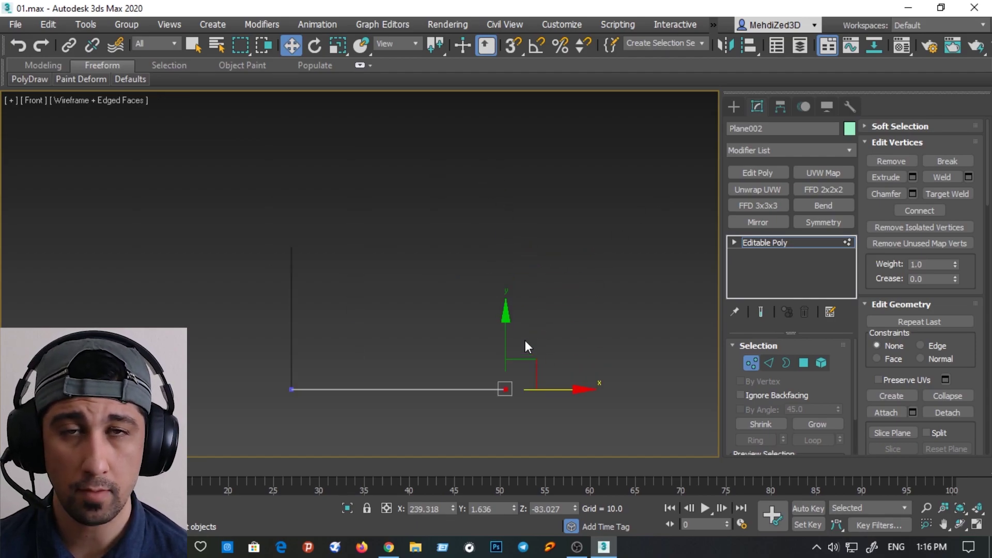
pyautogui.click(734, 106)
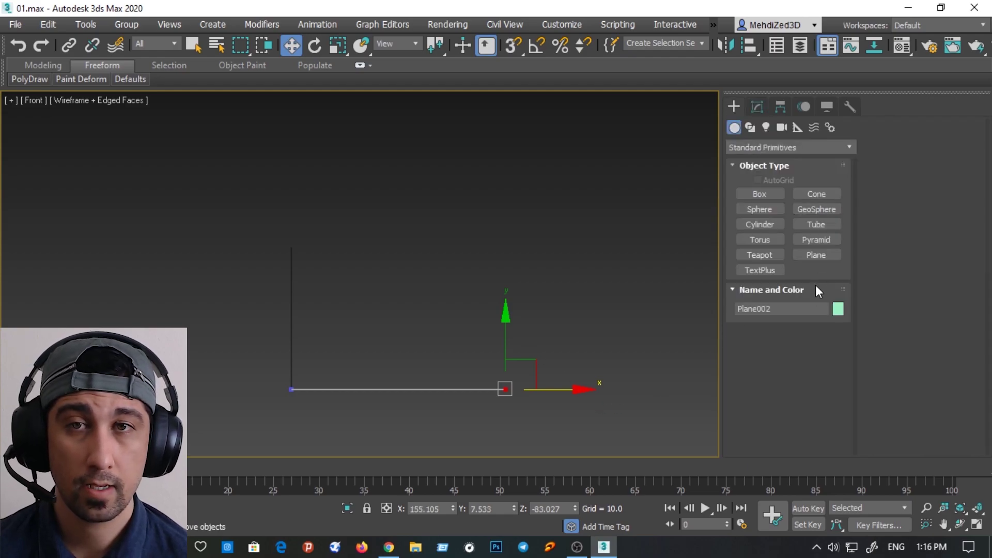
pyautogui.click(816, 255)
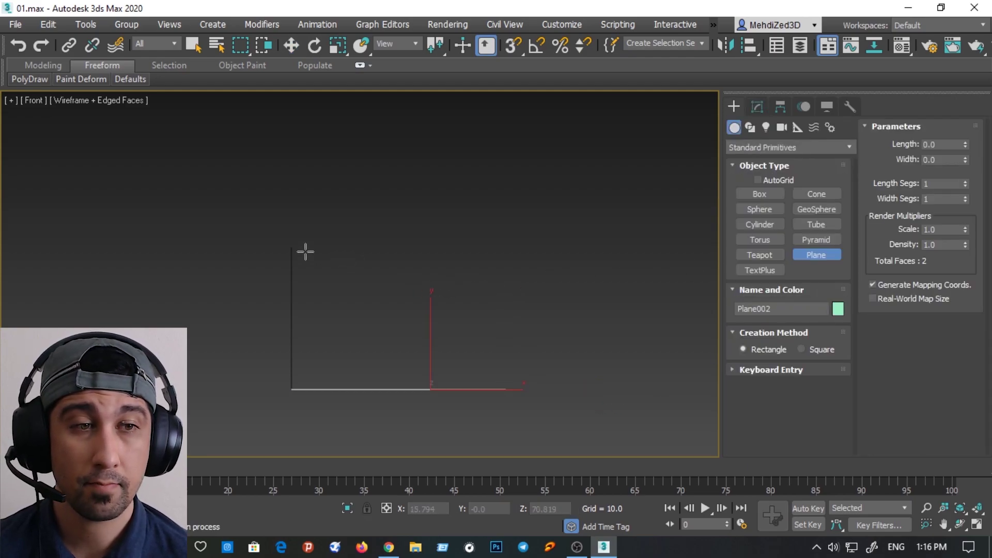
pyautogui.moveTo(292, 247)
pyautogui.mouseDown()
pyautogui.moveTo(506, 388)
pyautogui.moveTo(494, 390)
pyautogui.mouseUp()
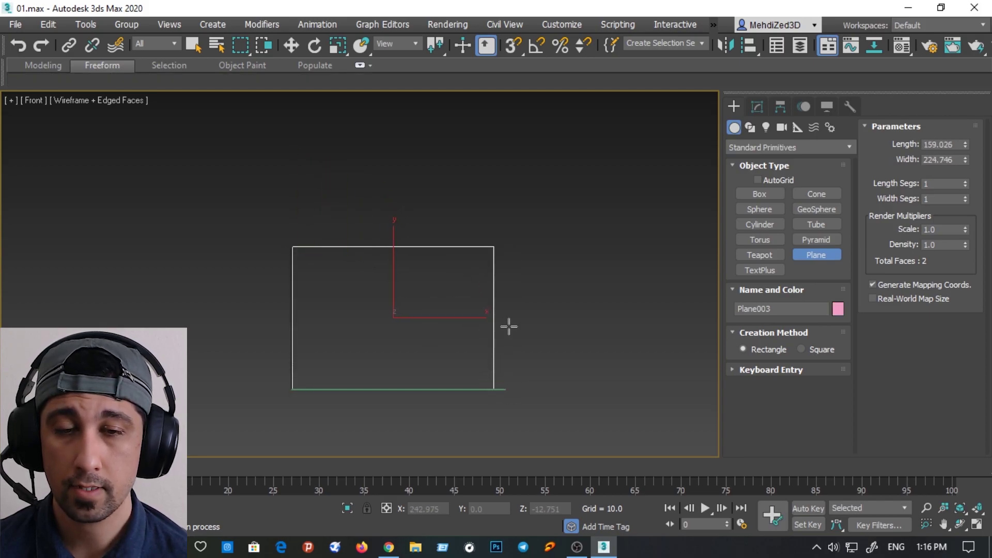
# Return to the shaded Perspective view to see the new plane beside the blueprints
pyautogui.press('F3')
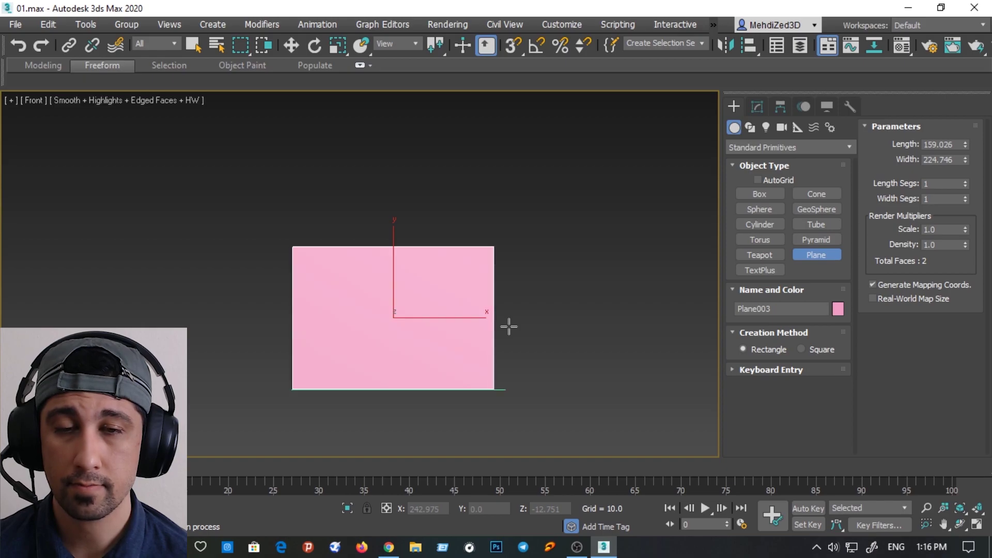
pyautogui.press('p')
pyautogui.scroll(-3, 508, 325)
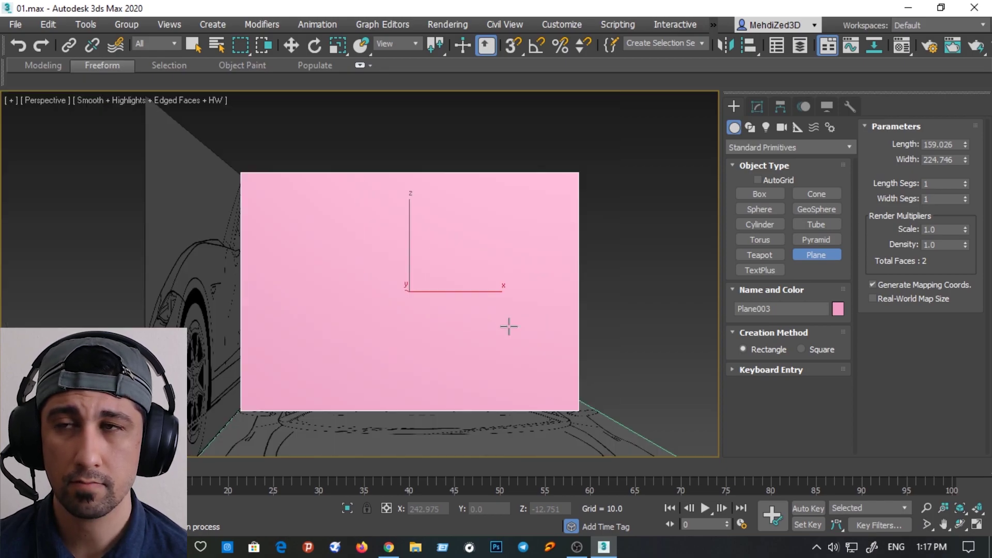
pyautogui.moveTo(507, 325)
pyautogui.keyDown('alt'); pyautogui.mouseDown(button='middle')
pyautogui.moveTo(377, 392)
pyautogui.moveTo(387, 344)
pyautogui.moveTo(460, 333)
pyautogui.mouseUp(button='middle'); pyautogui.keyUp('alt')
pyautogui.scroll(-2, 377, 393)
# Convert Plane003 to Editable Poly from the modifier stack and enter Vertex sub-object mode
pyautogui.click(759, 105)
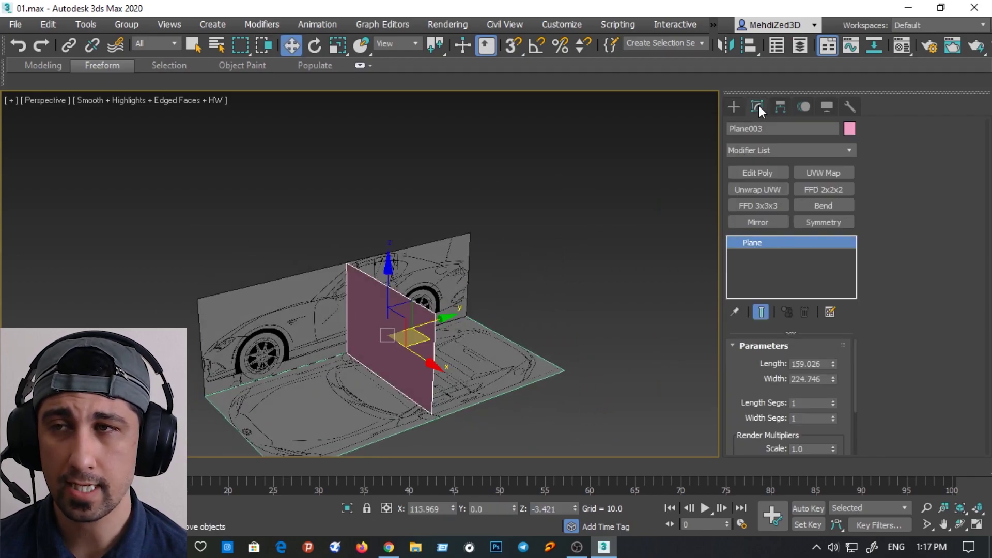
pyautogui.rightClick(740, 240)
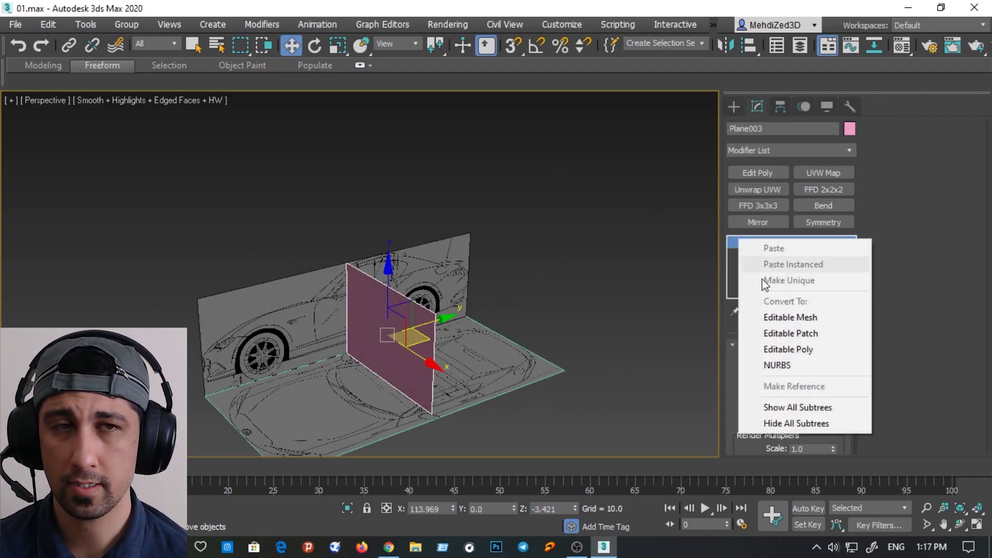
pyautogui.click(780, 350)
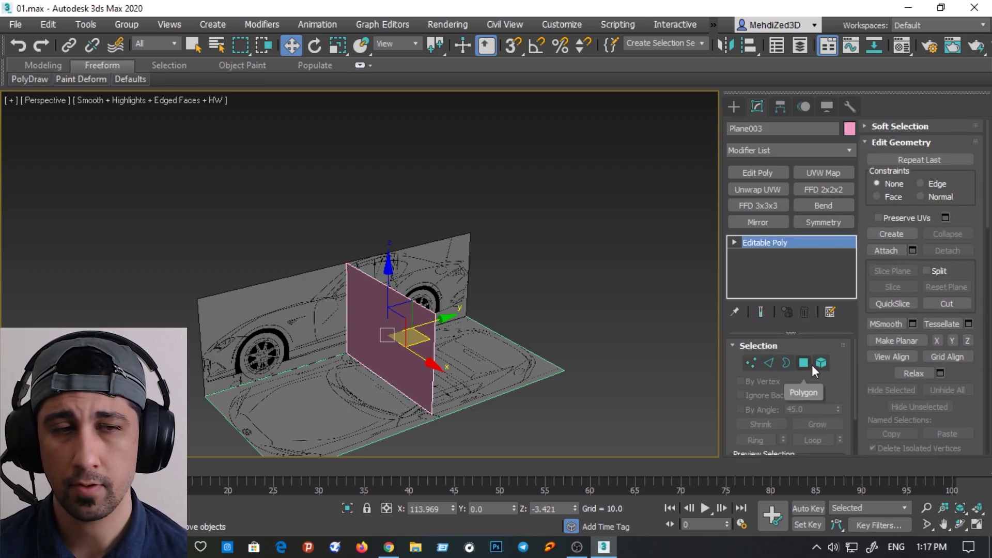
pyautogui.hotkey('ctrl', 'z')
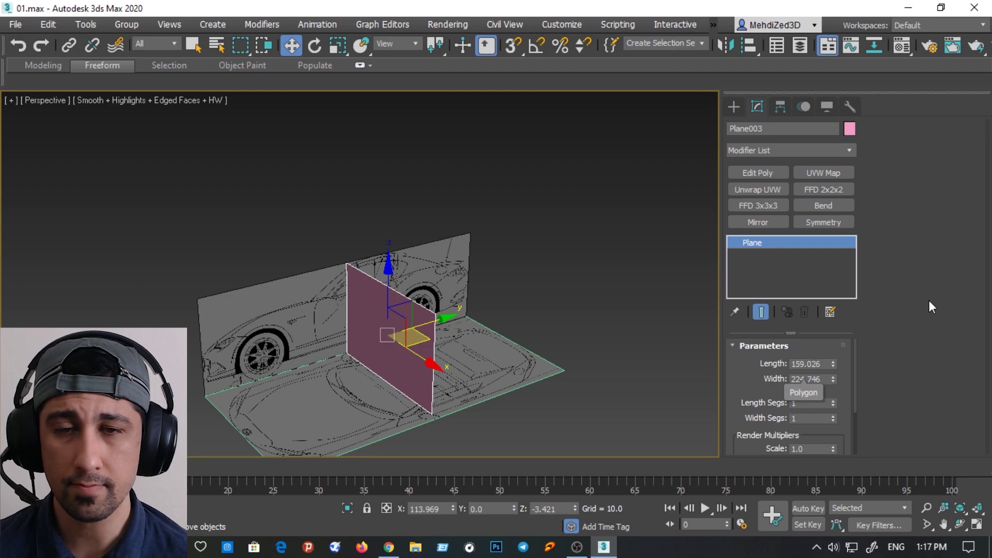
pyautogui.rightClick(769, 242)
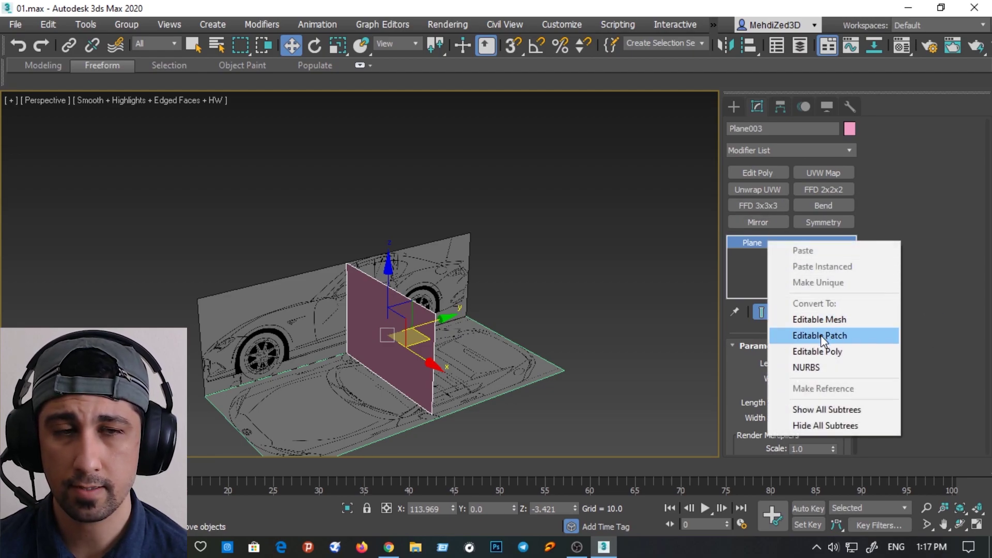
pyautogui.click(819, 350)
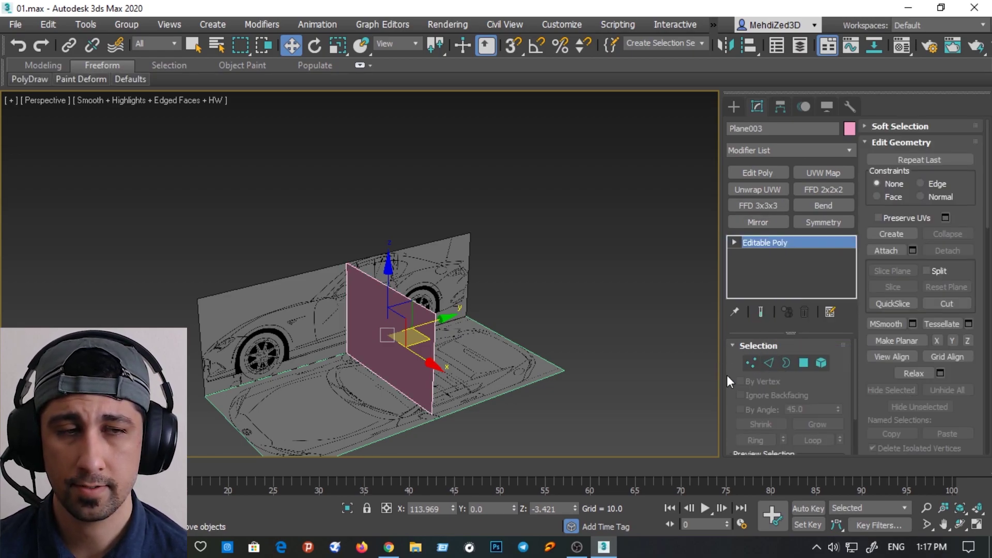
pyautogui.click(751, 363)
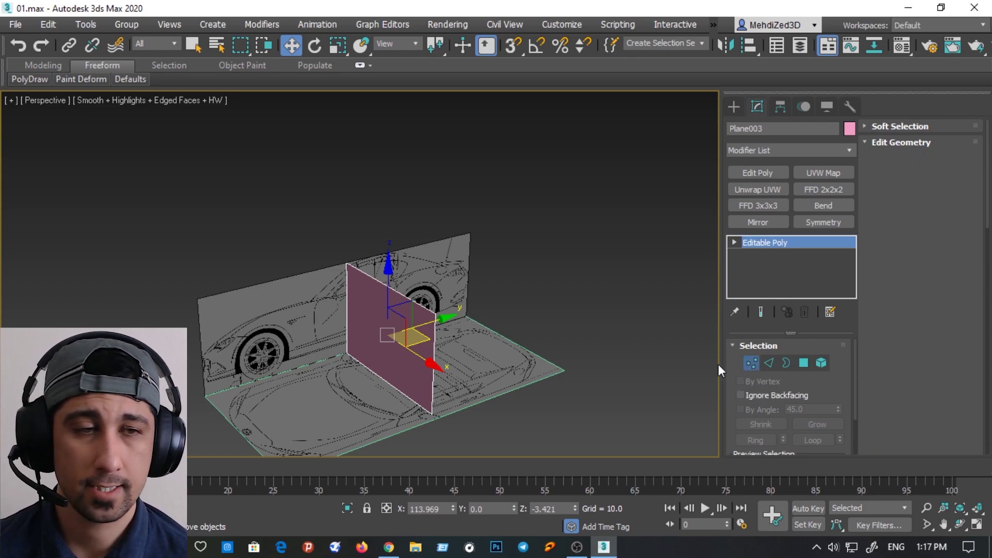
# With 3D Snaps on, snap Plane003's vertices to the end of the top-view blueprint
pyautogui.click(513, 47)
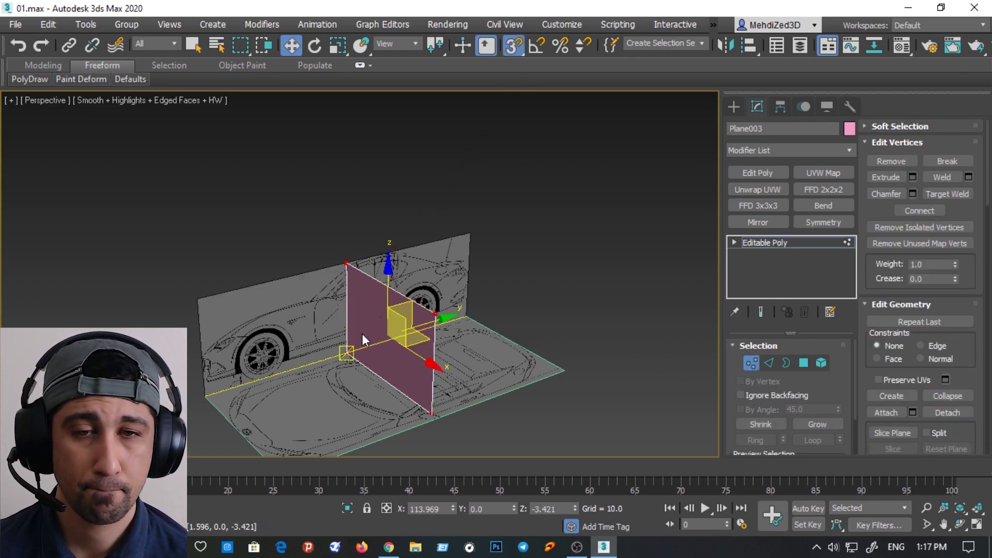
pyautogui.moveTo(347, 355); pyautogui.dragTo(462, 319)
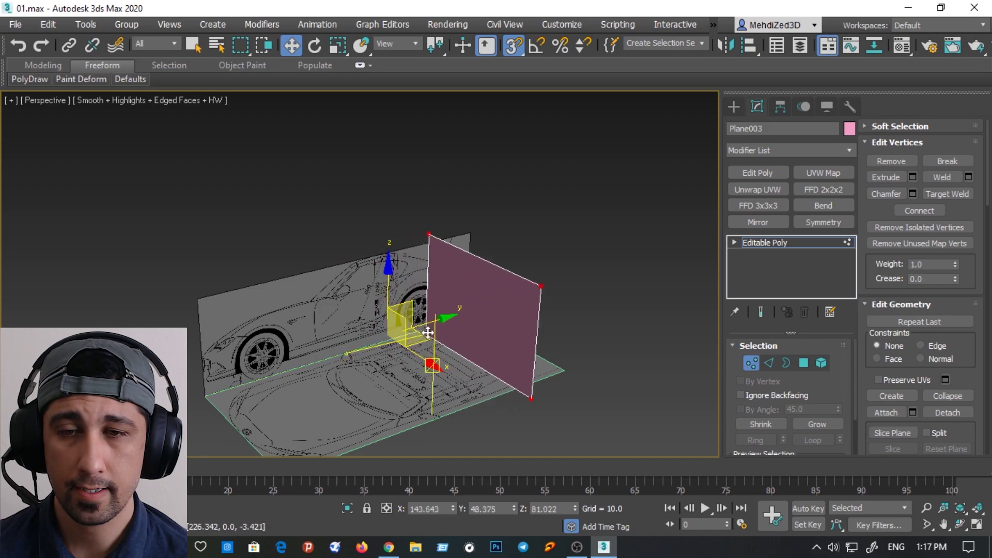
pyautogui.scroll(3, 504, 292)
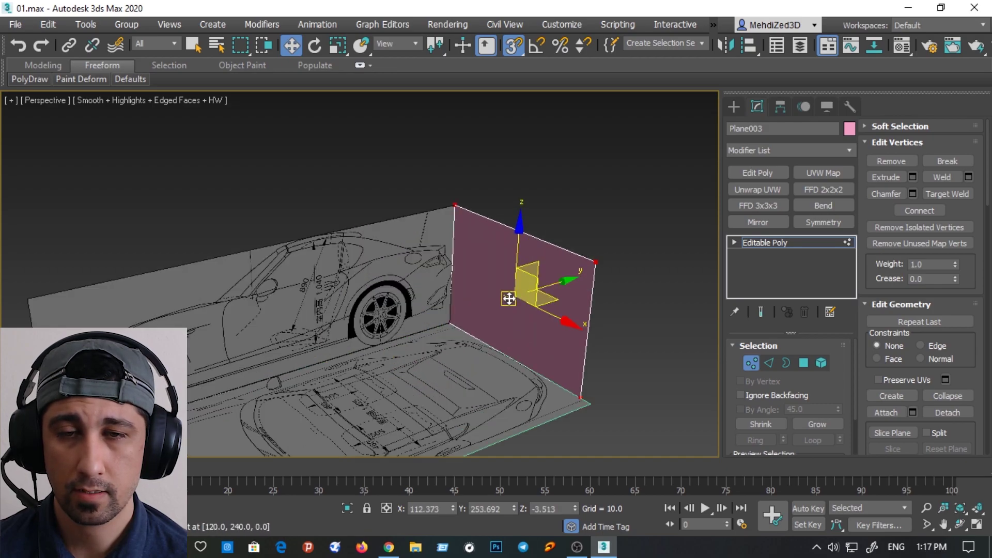
pyautogui.keyDown('alt'); pyautogui.moveTo(486, 273); pyautogui.dragTo(539, 241, button='middle'); pyautogui.keyUp('alt')
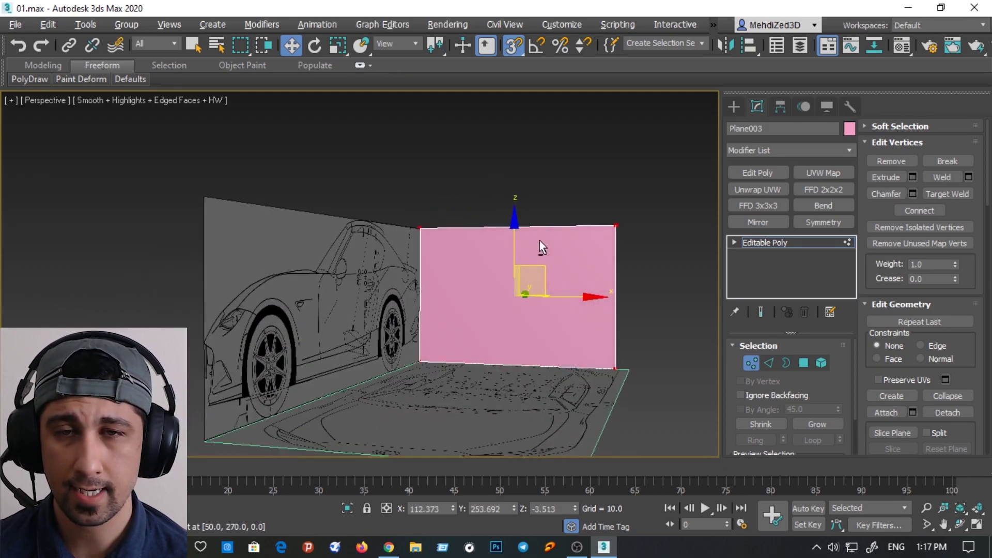
pyautogui.scroll(3, 430, 225)
pyautogui.scroll(2, 455, 250)
pyautogui.scroll(2, 455, 256)
pyautogui.moveTo(461, 259)
pyautogui.mouseDown(button='middle')
pyautogui.moveTo(323, 270)
pyautogui.moveTo(288, 262)
pyautogui.mouseUp(button='middle')
pyautogui.scroll(-1, 418, 271)
pyautogui.scroll(-2, 297, 263)
# Align Plane003's top-edge vertices with the blueprints, then return to object level
pyautogui.click(547, 201)
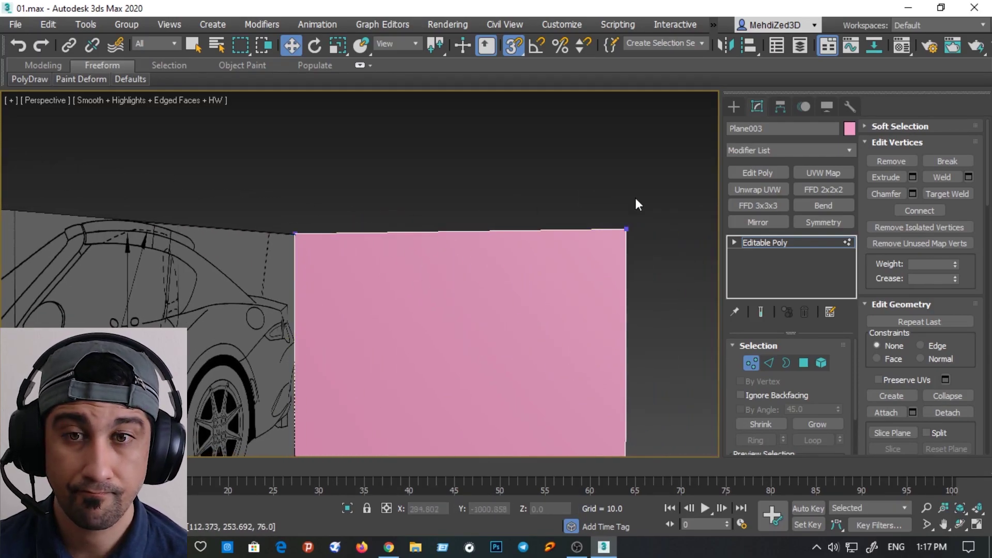
pyautogui.moveTo(654, 191); pyautogui.dragTo(226, 234)
pyautogui.scroll(3, 287, 233)
pyautogui.scroll(1, 294, 225)
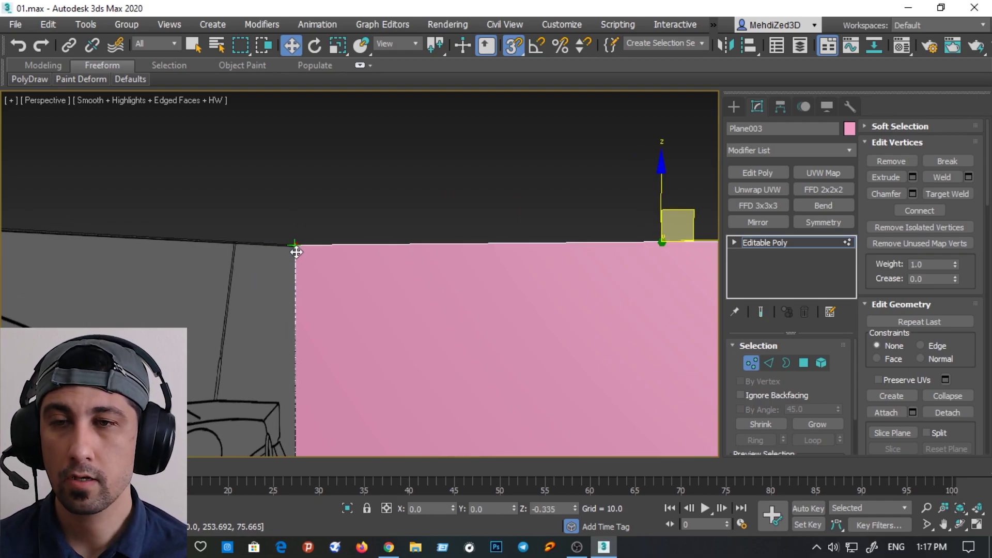
pyautogui.keyDown('alt'); pyautogui.moveTo(318, 248); pyautogui.dragTo(247, 278, button='middle'); pyautogui.keyUp('alt')
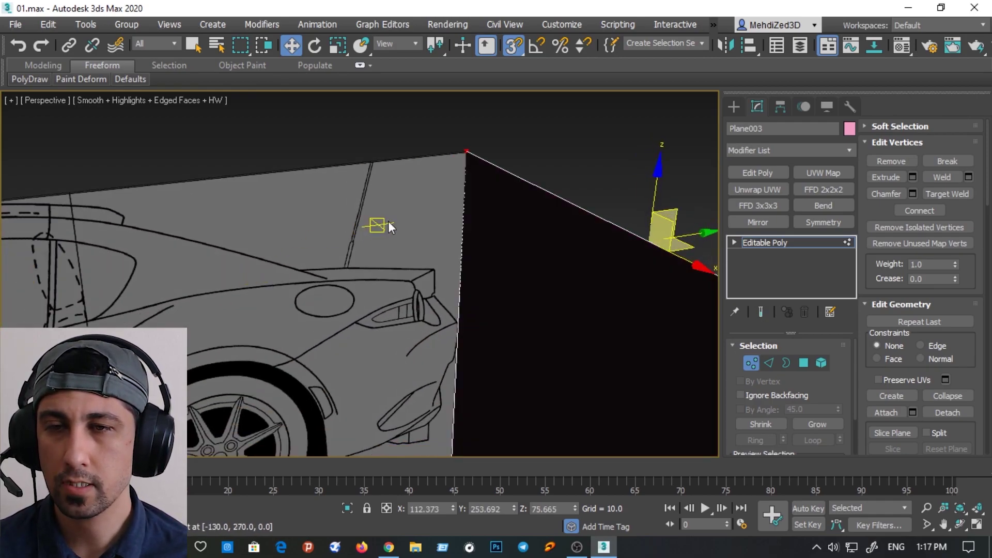
pyautogui.scroll(-3, 460, 203)
pyautogui.moveTo(461, 203)
pyautogui.keyDown('alt'); pyautogui.mouseDown(button='middle')
pyautogui.moveTo(490, 228)
pyautogui.moveTo(631, 210)
pyautogui.moveTo(603, 259)
pyautogui.moveTo(394, 237)
pyautogui.moveTo(434, 310)
pyautogui.mouseUp(button='middle'); pyautogui.keyUp('alt')
pyautogui.click(498, 302)
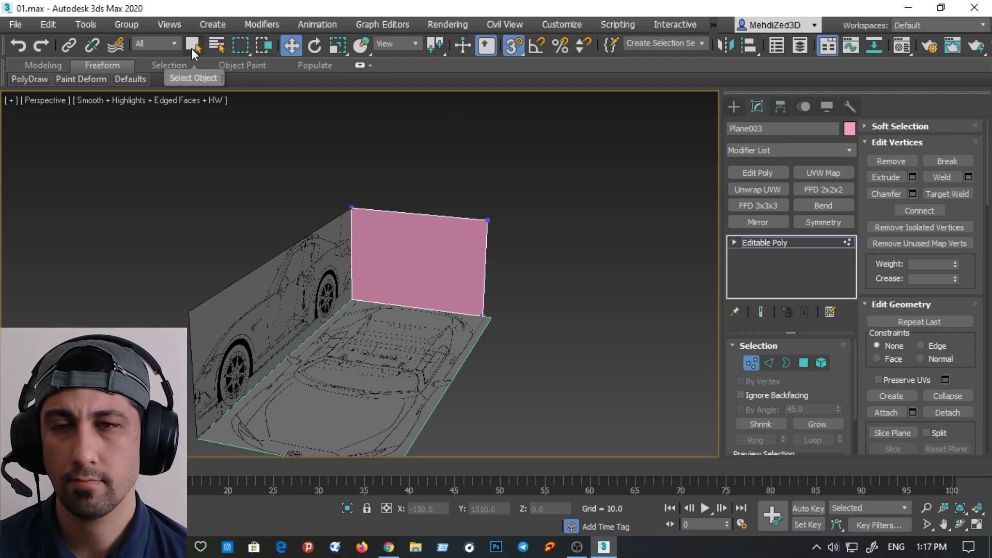
pyautogui.click(754, 363)
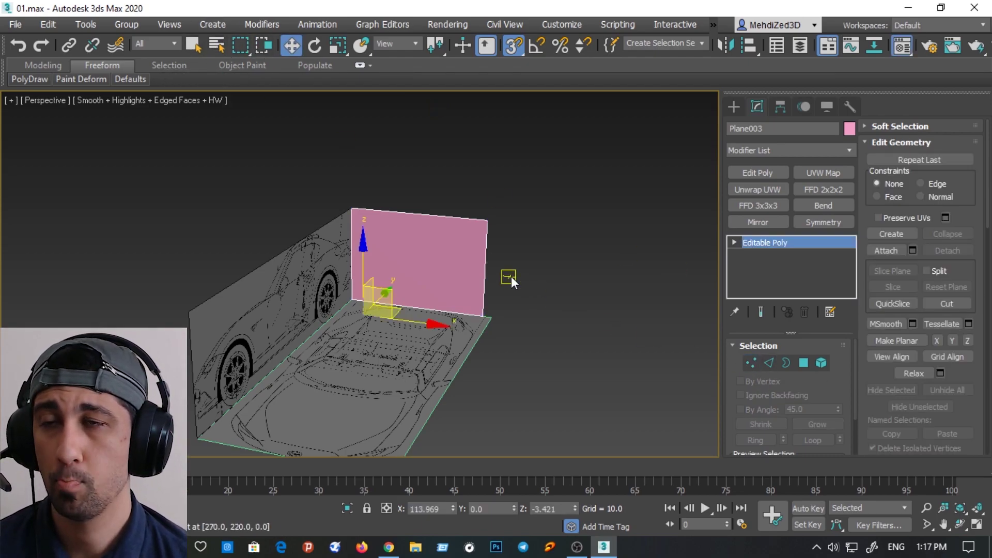
pyautogui.press('m')
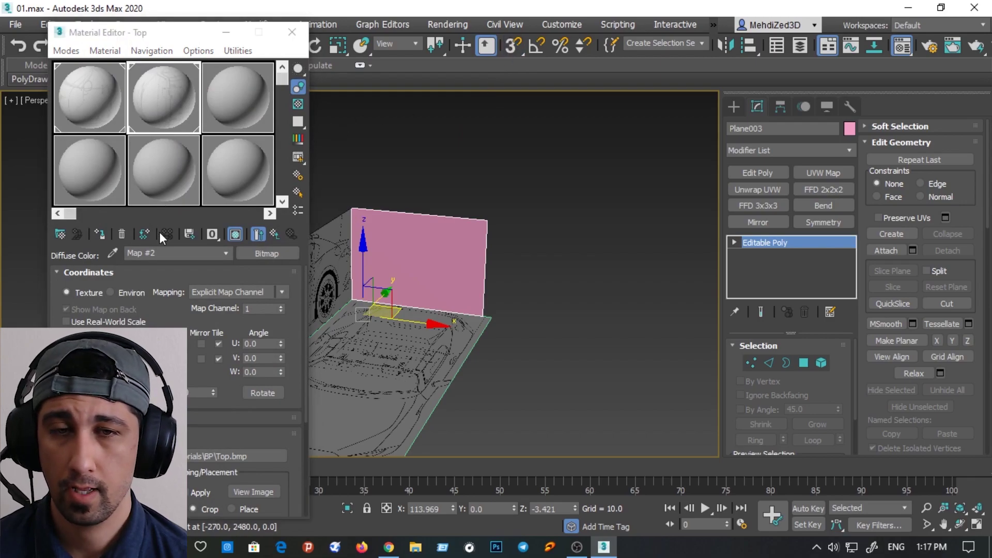
# Assign Plane003 a 'Front' material with Front.bmp as diffuse bitmap, shown in the viewport
pyautogui.click(232, 101)
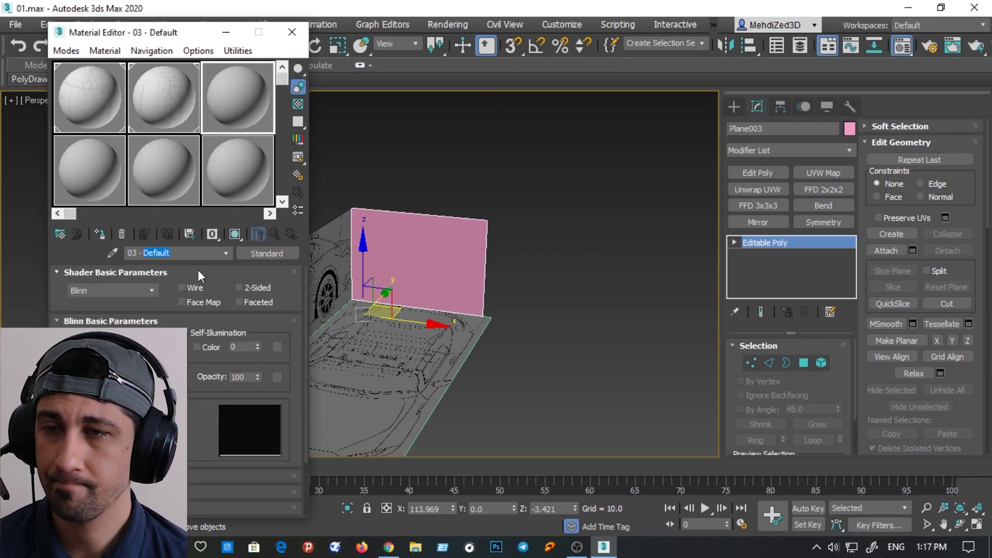
pyautogui.press('BackSpace')
pyautogui.press('BackSpace')
pyautogui.press('BackSpace')
pyautogui.press('BackSpace')
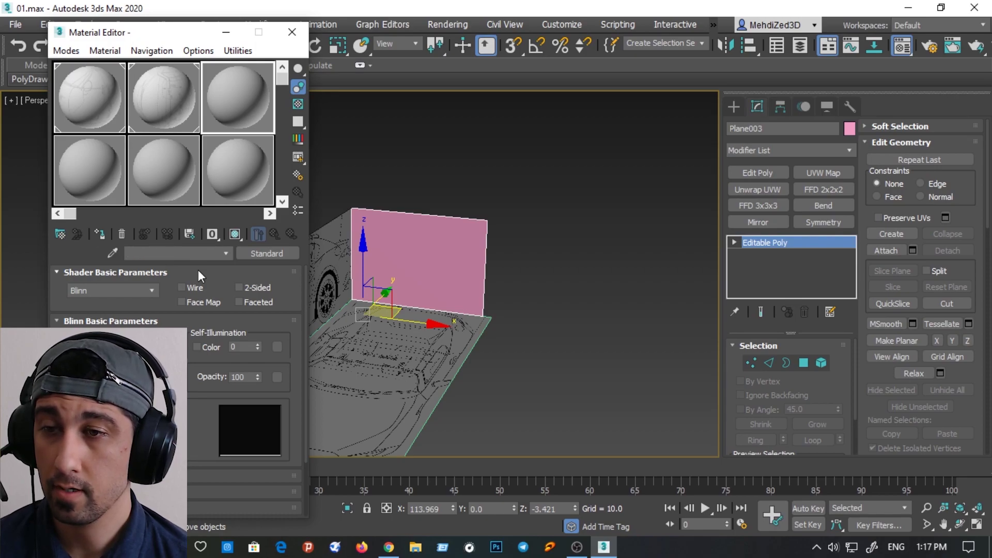
pyautogui.write('Front')
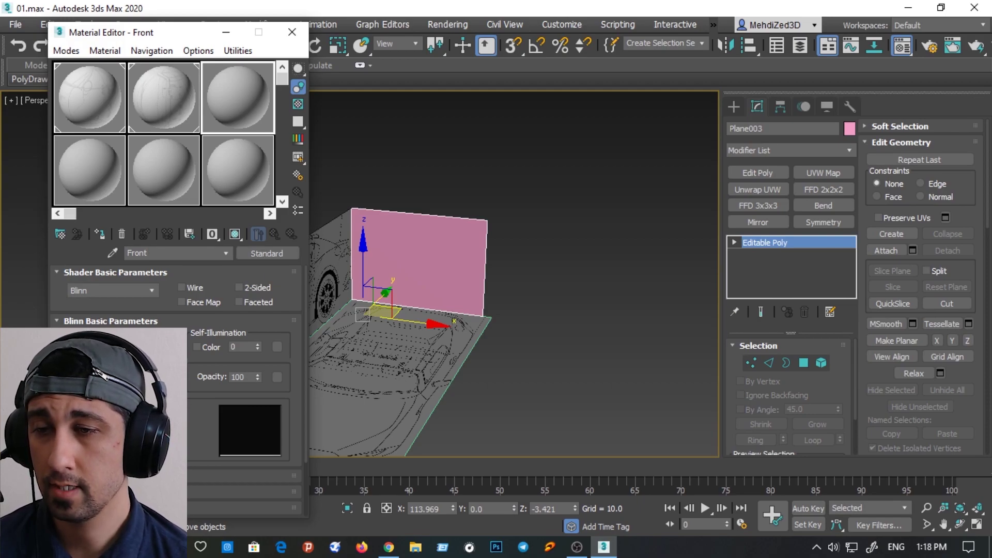
pyautogui.doubleClick(389, 123)
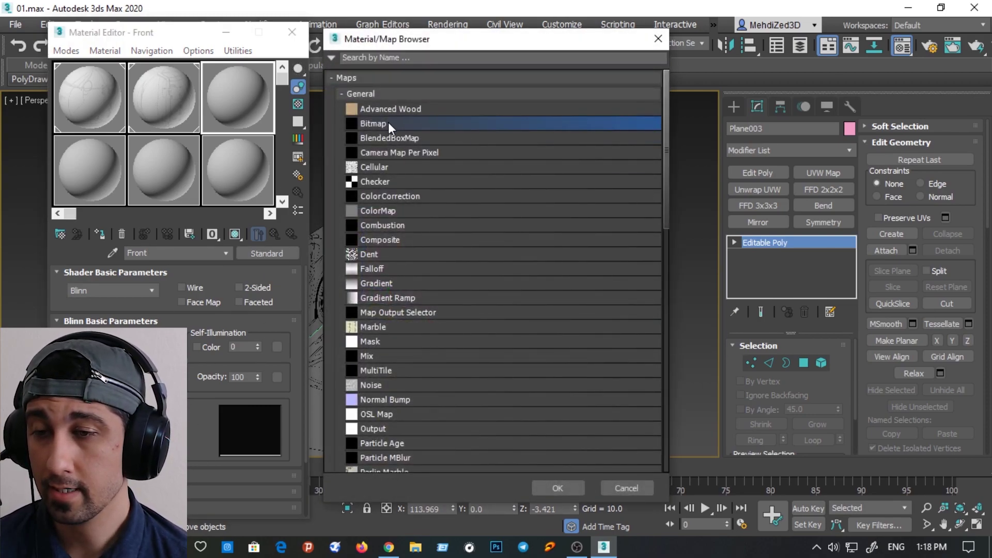
pyautogui.click(194, 135)
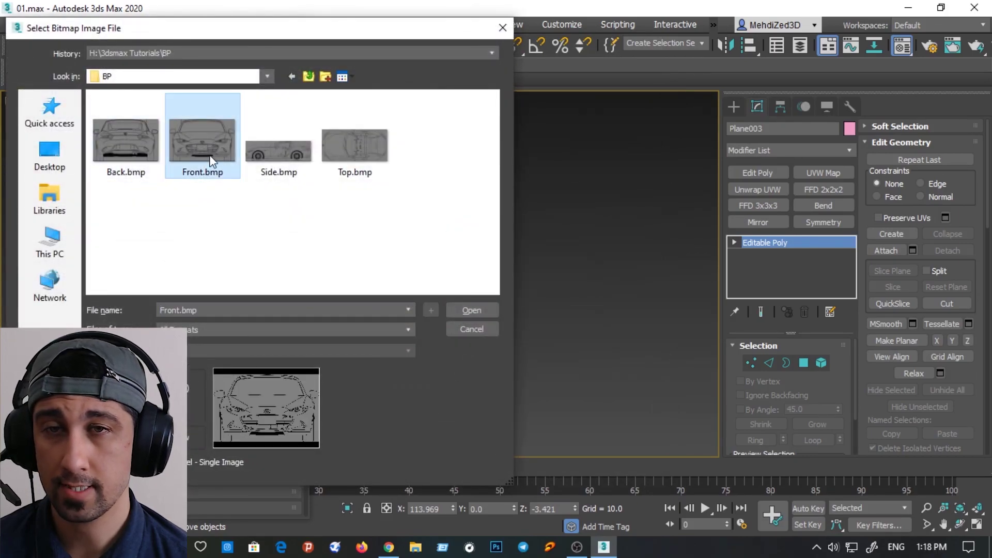
pyautogui.click(486, 309)
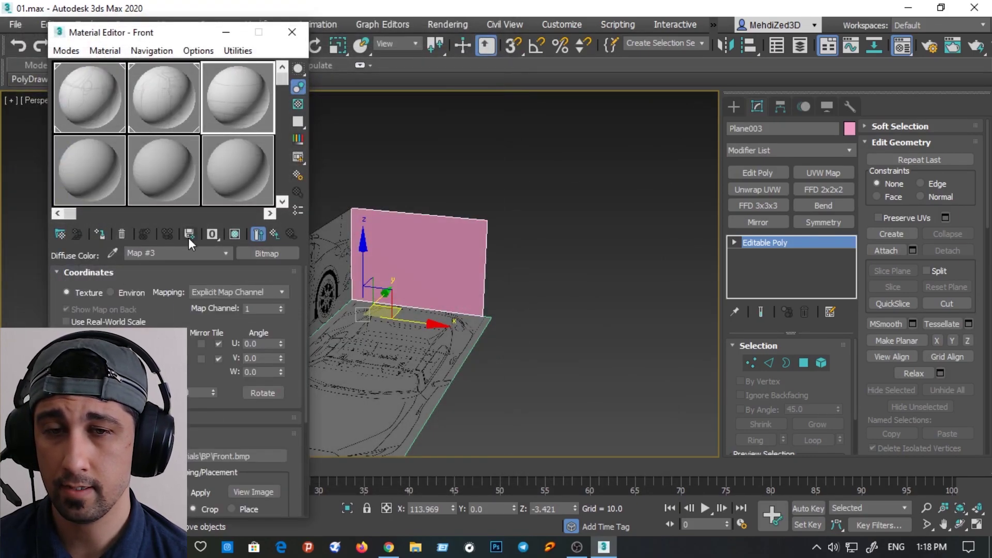
pyautogui.click(99, 234)
pyautogui.click(235, 234)
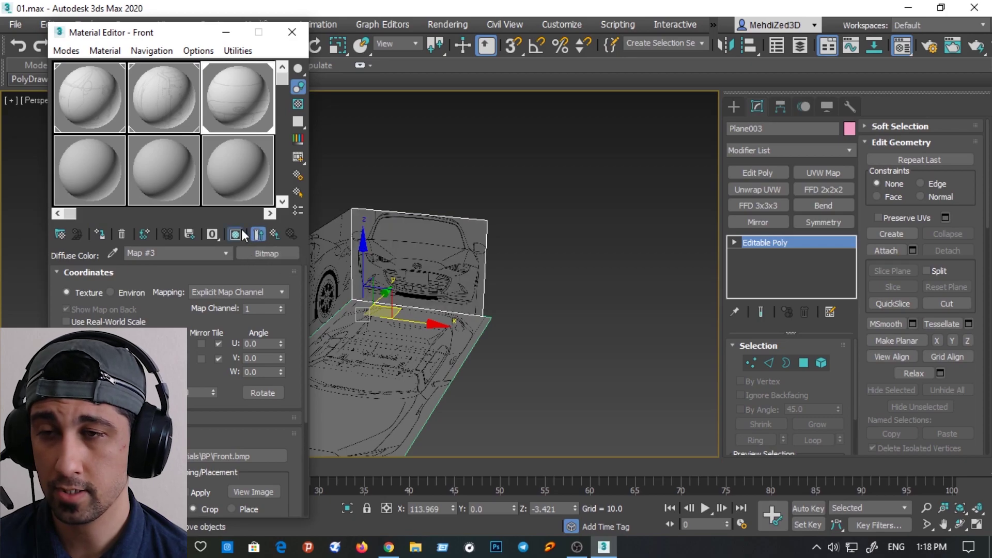
pyautogui.press('z')
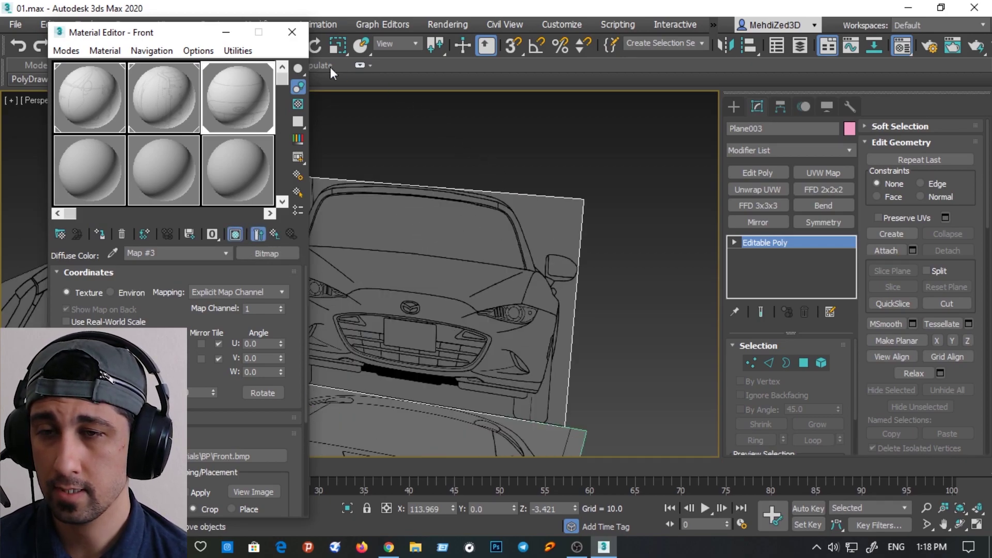
pyautogui.click(287, 35)
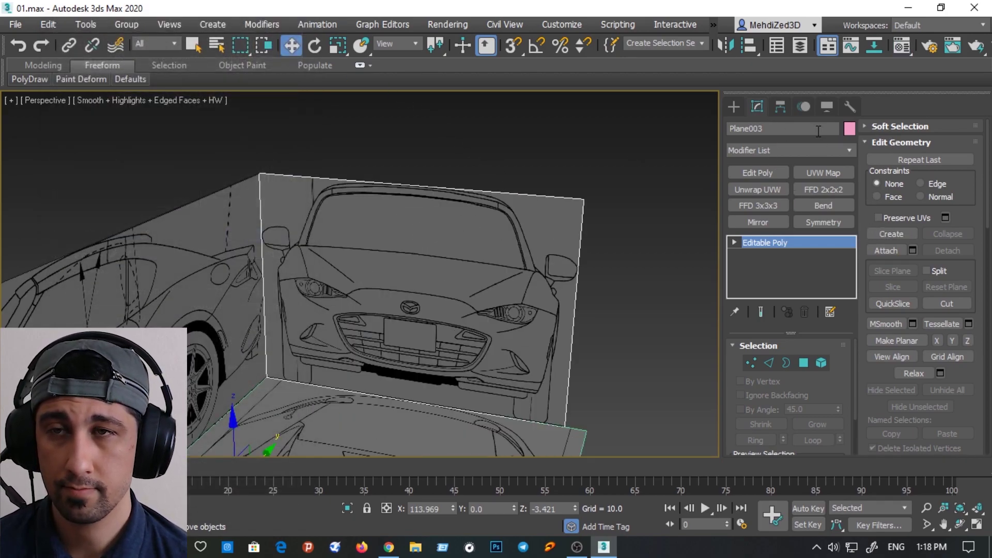
# Add a UVW Map modifier to Plane003 and Bitmap Fit it to Front.bmp
pyautogui.click(823, 172)
pyautogui.moveTo(830, 420); pyautogui.dragTo(832, 240)
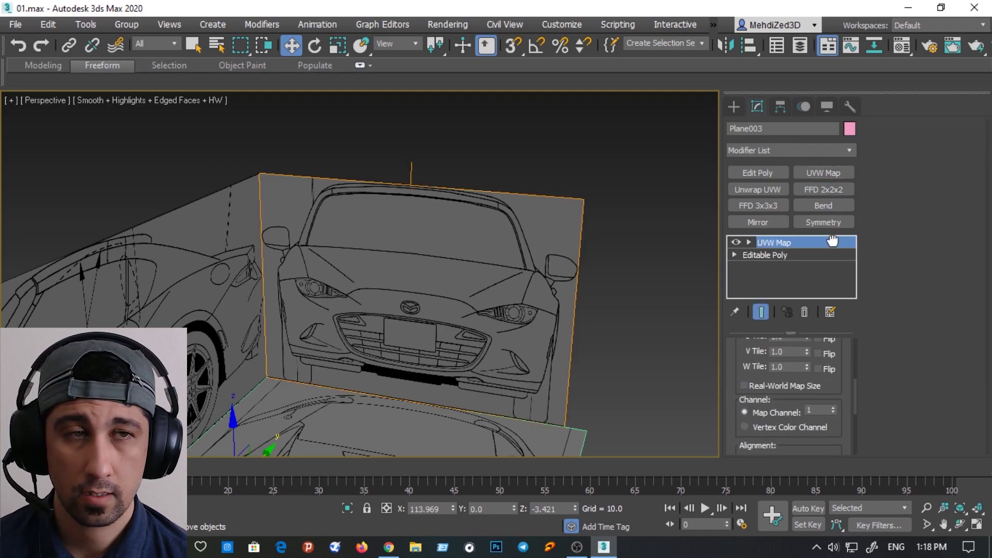
pyautogui.moveTo(838, 443); pyautogui.dragTo(838, 352)
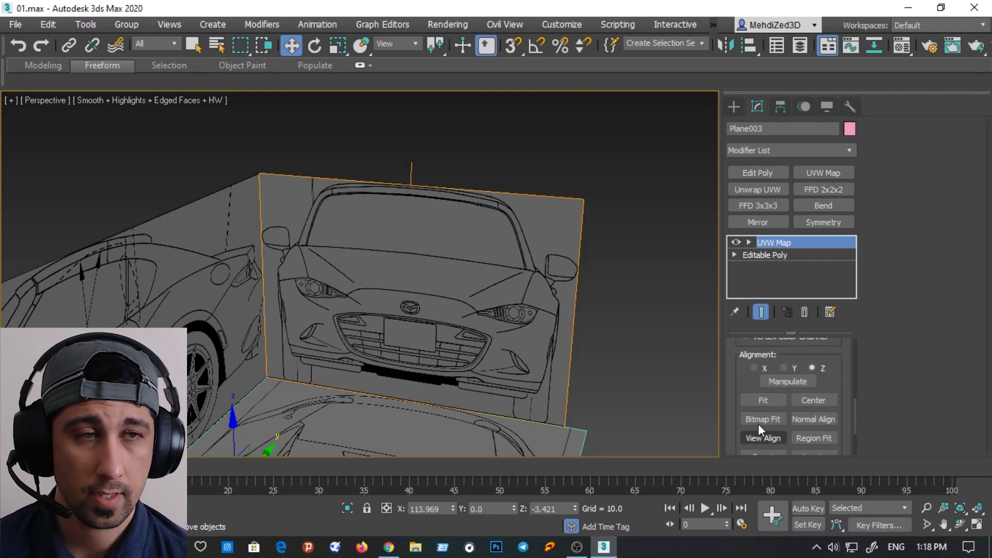
pyautogui.click(768, 433)
pyautogui.click(195, 160)
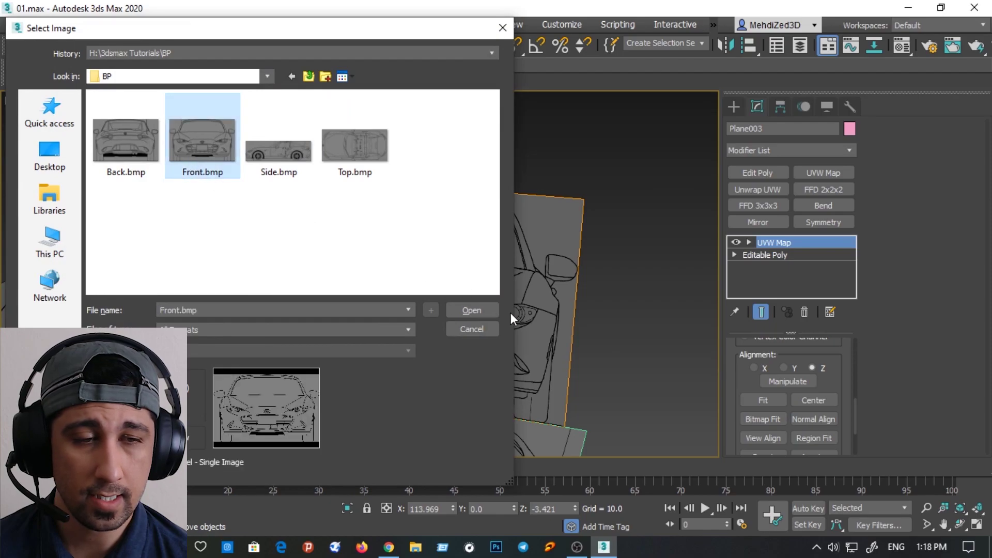
pyautogui.click(492, 309)
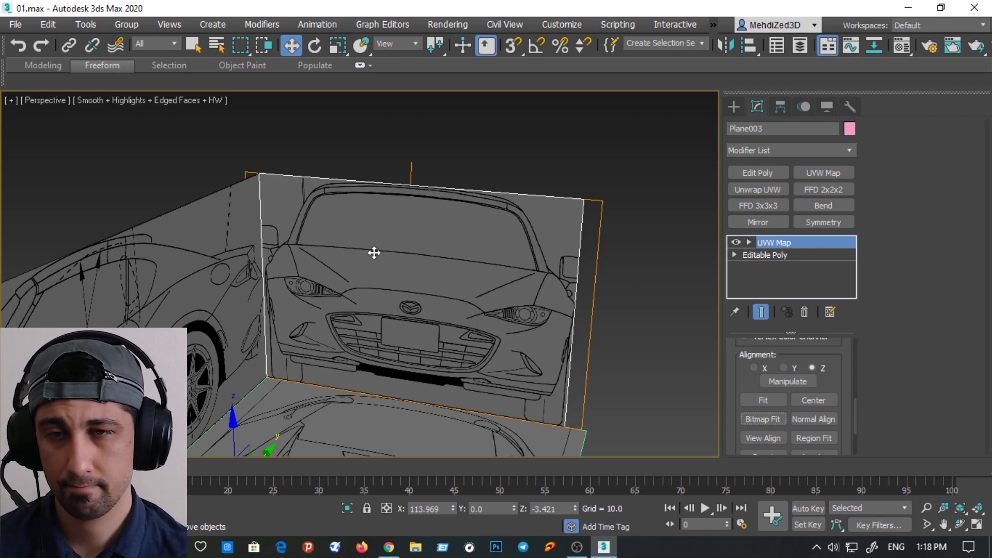
# Slide the front blueprint plane along X and select the Editable Poly level in the stack
pyautogui.scroll(-3, 432, 290)
pyautogui.scroll(-1, 433, 293)
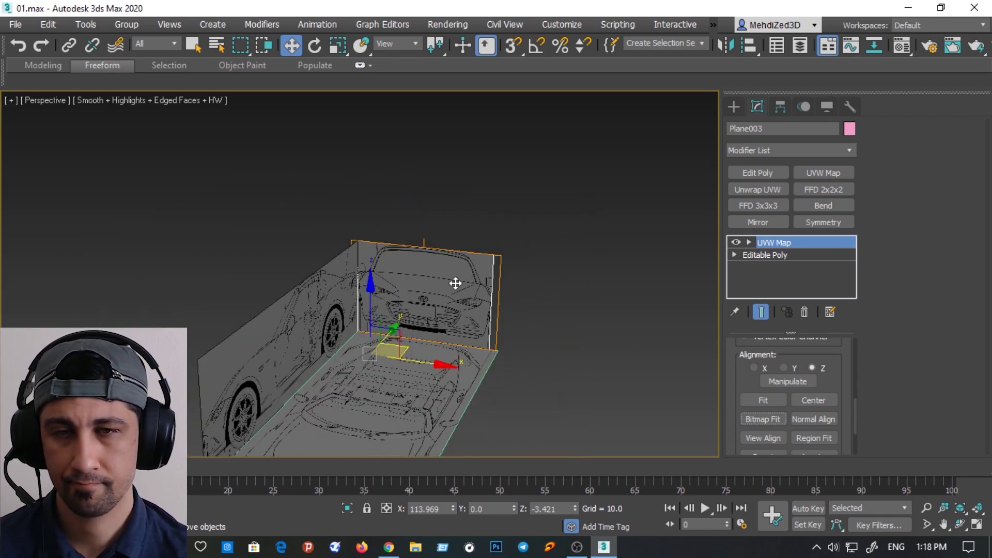
pyautogui.moveTo(455, 284)
pyautogui.keyDown('alt'); pyautogui.mouseDown(button='middle')
pyautogui.moveTo(386, 362)
pyautogui.moveTo(369, 366)
pyautogui.mouseUp(button='middle'); pyautogui.keyUp('alt')
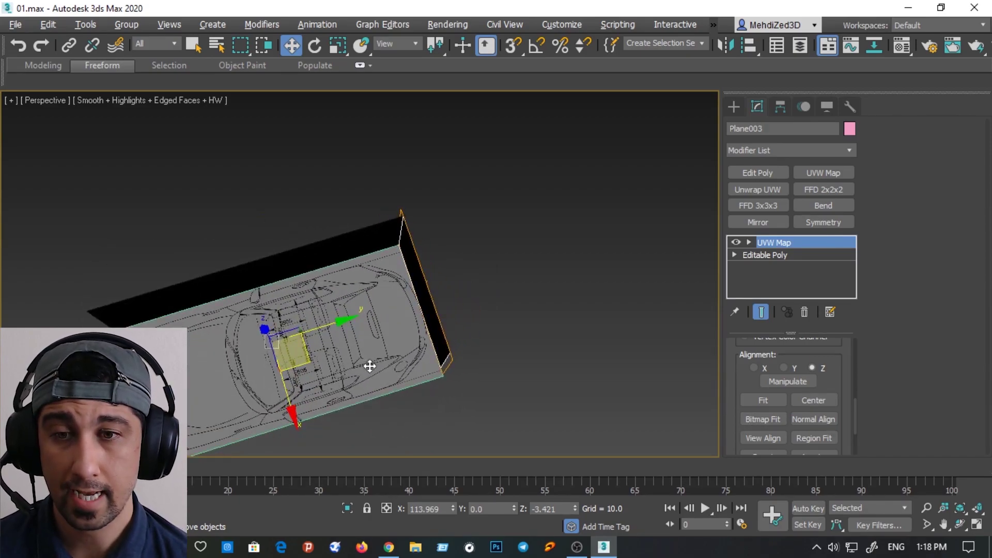
pyautogui.moveTo(370, 366)
pyautogui.keyDown('alt'); pyautogui.mouseDown(button='middle')
pyautogui.moveTo(399, 339)
pyautogui.moveTo(425, 279)
pyautogui.moveTo(455, 264)
pyautogui.moveTo(474, 319)
pyautogui.mouseUp(button='middle'); pyautogui.keyUp('alt')
pyautogui.scroll(3, 474, 319)
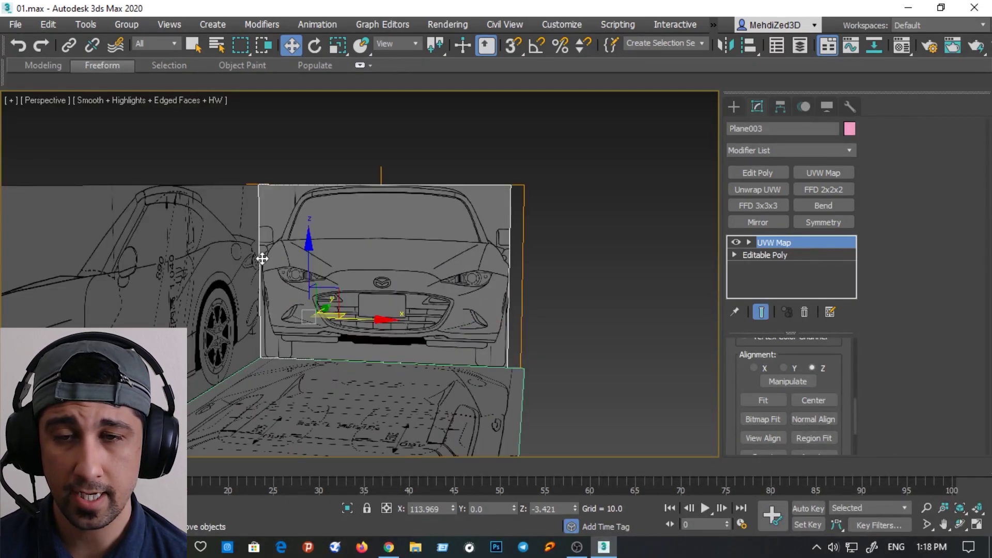
pyautogui.scroll(2, 262, 258)
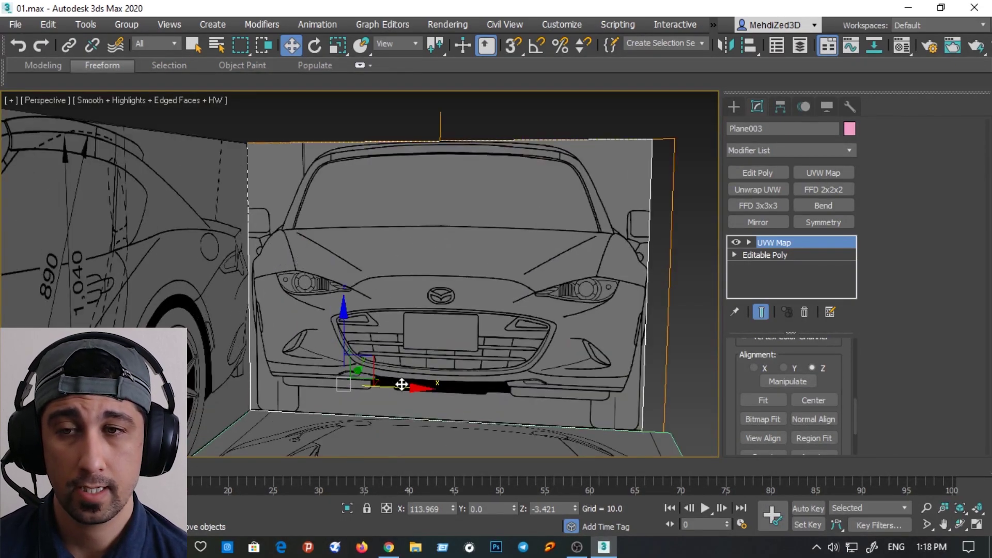
pyautogui.moveTo(401, 383); pyautogui.dragTo(458, 385)
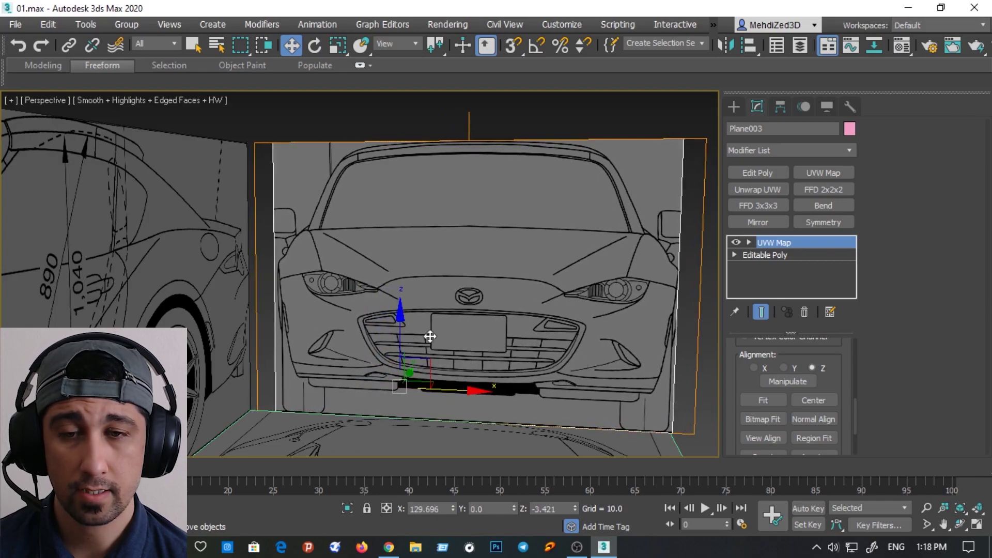
pyautogui.click(754, 254)
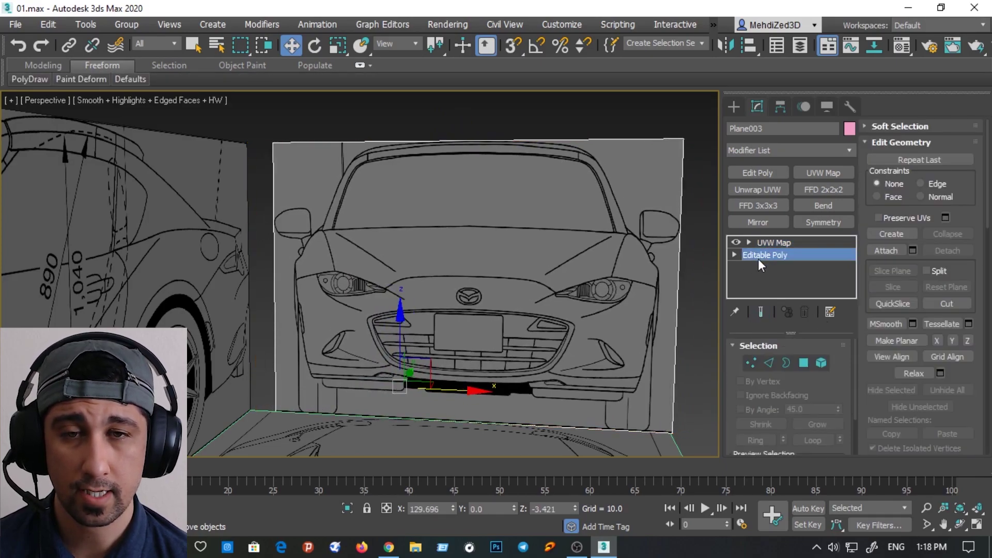
# Stretch Plane003's left and right edge vertices outward along X, then Collapse All the UVW Map
pyautogui.click(753, 362)
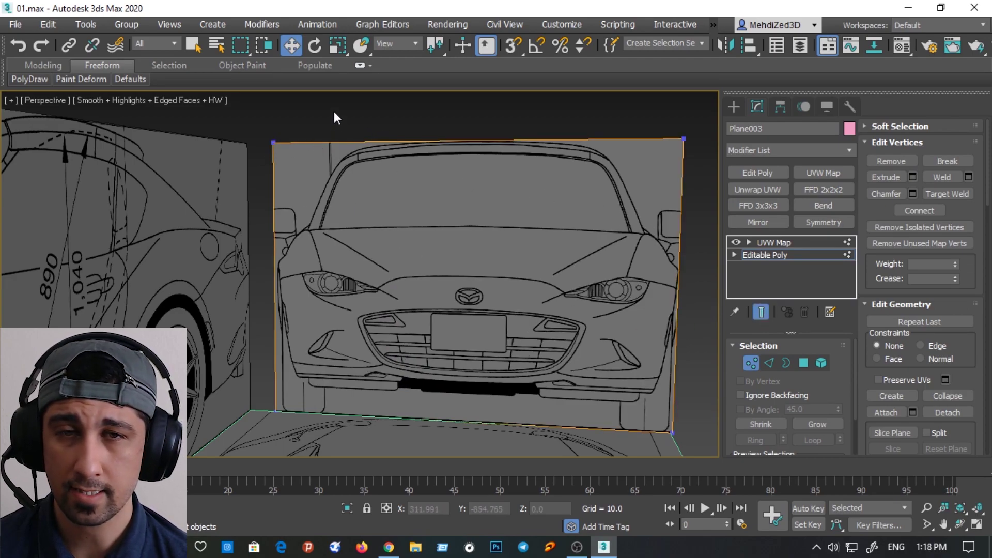
pyautogui.moveTo(285, 111); pyautogui.dragTo(248, 264)
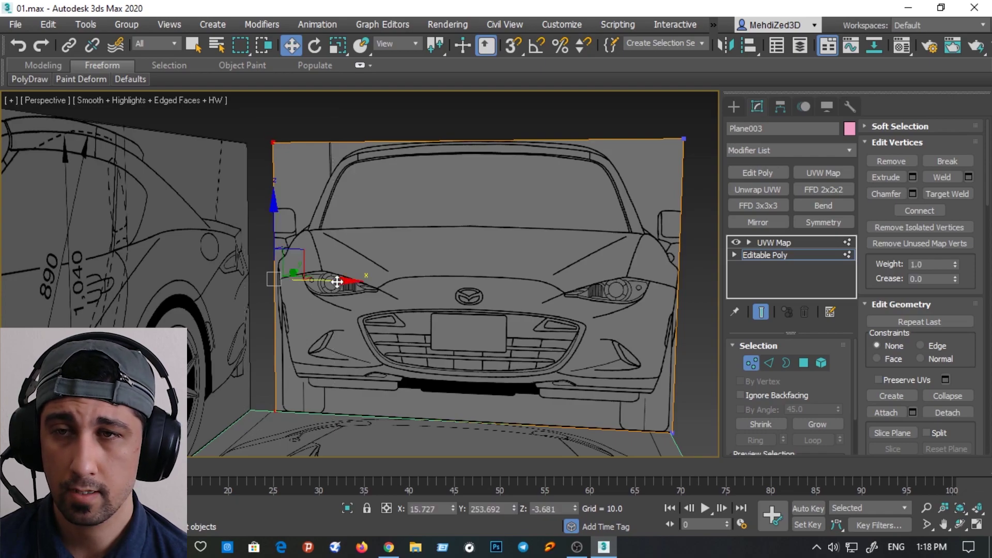
pyautogui.moveTo(337, 282); pyautogui.dragTo(318, 279)
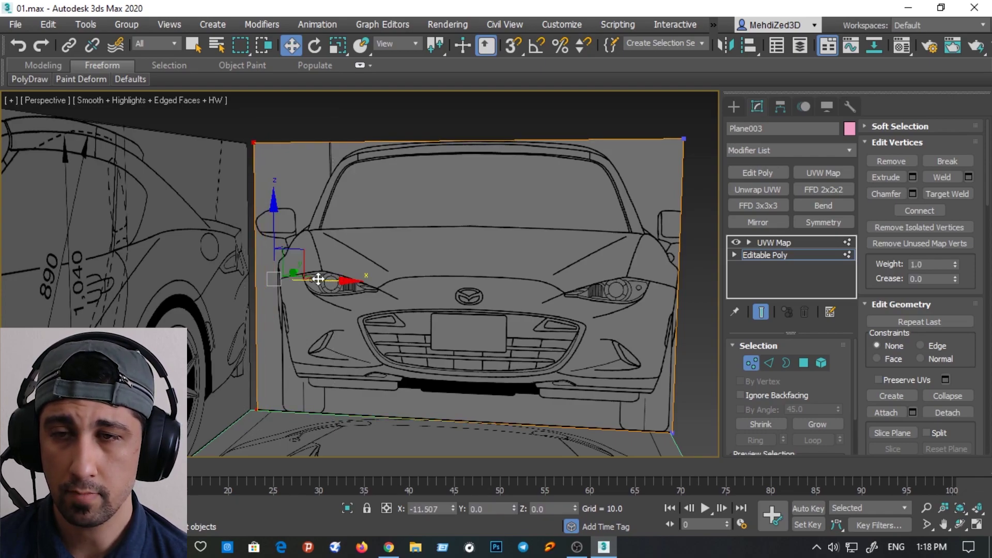
pyautogui.moveTo(366, 296); pyautogui.dragTo(290, 294, button='middle')
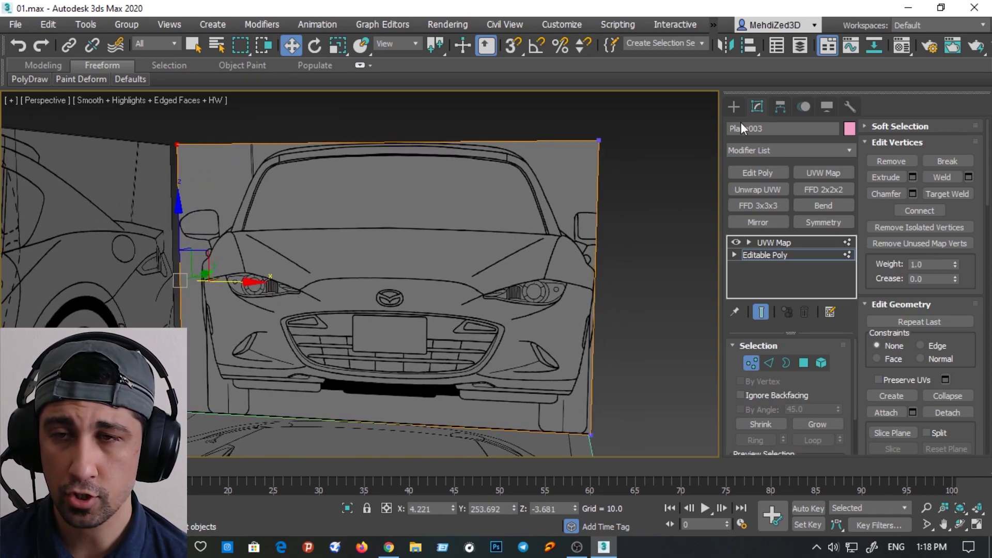
pyautogui.moveTo(668, 131); pyautogui.dragTo(516, 439)
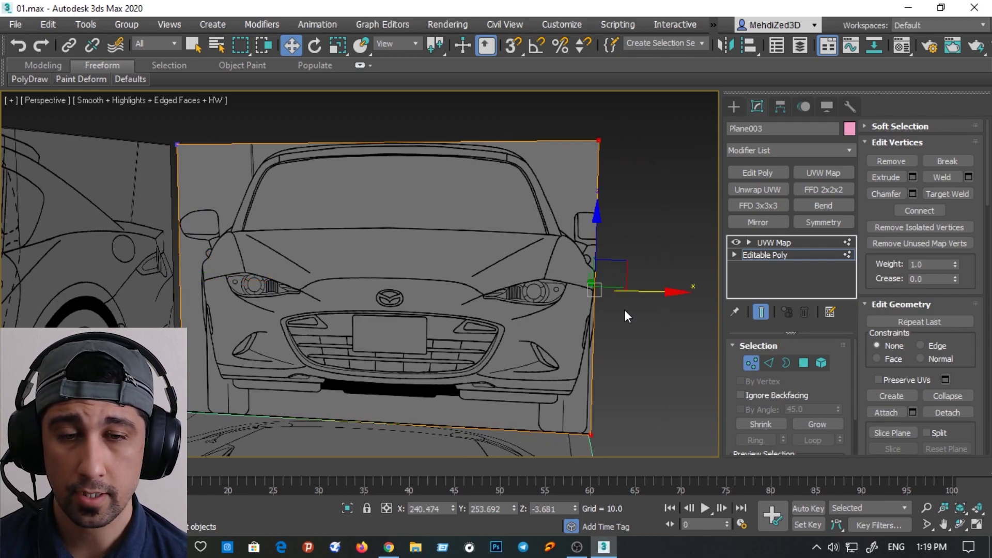
pyautogui.moveTo(641, 295); pyautogui.dragTo(665, 298)
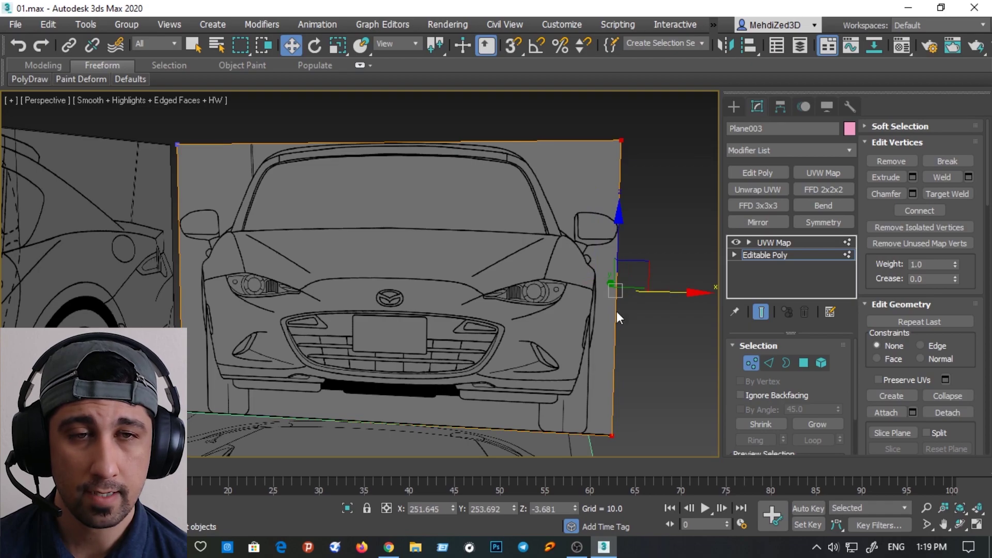
pyautogui.rightClick(796, 251)
pyautogui.click(820, 351)
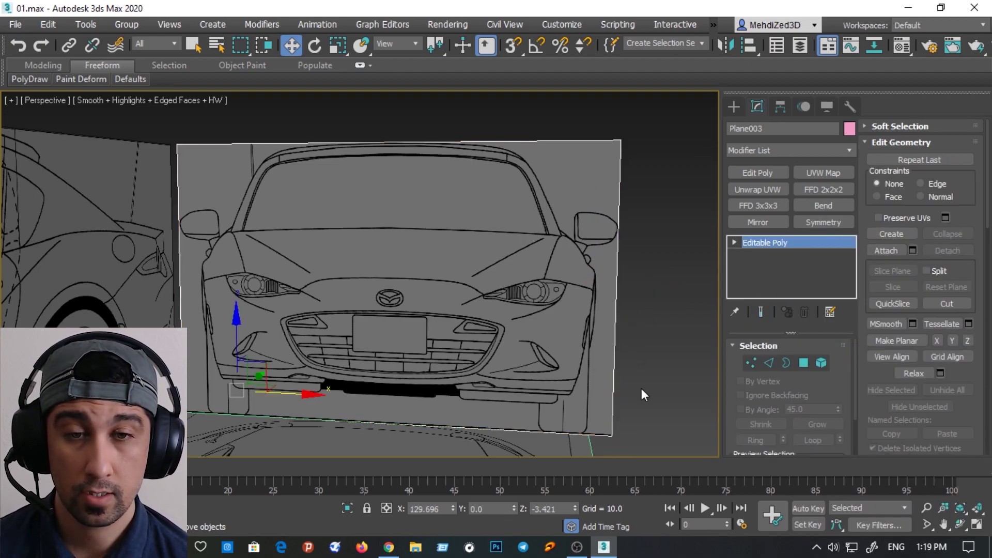
# With 3D Snap on in Vertex mode, snap the front plane's edge onto the side plane's end
pyautogui.click(752, 363)
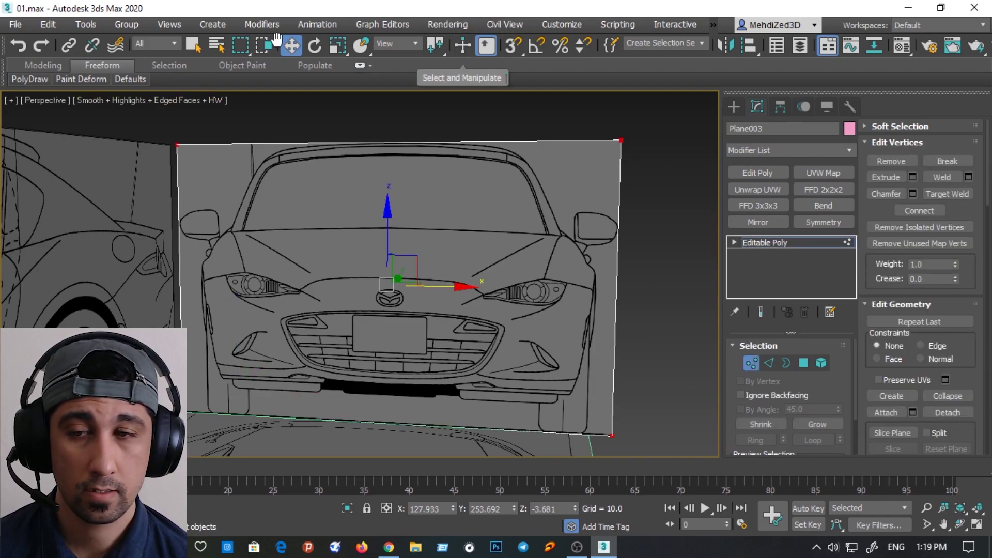
pyautogui.click(513, 46)
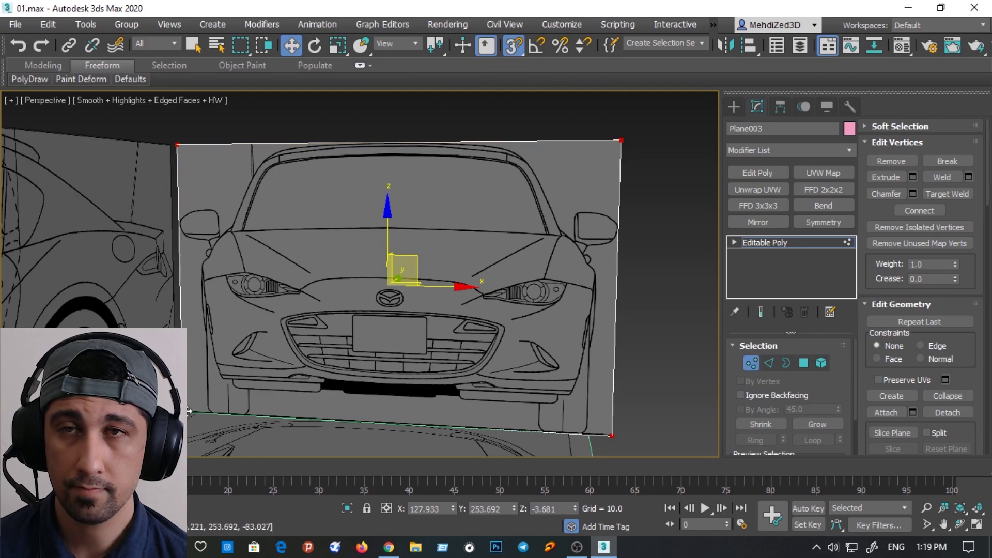
pyautogui.moveTo(188, 411); pyautogui.dragTo(281, 306)
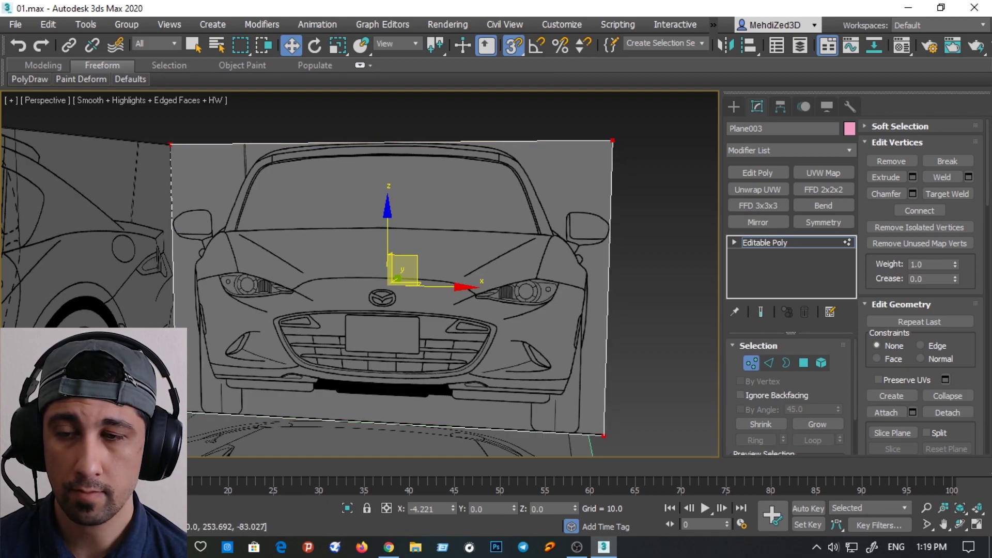
pyautogui.scroll(-3, 420, 296)
pyautogui.moveTo(418, 302)
pyautogui.keyDown('alt'); pyautogui.mouseDown(button='middle')
pyautogui.moveTo(389, 324)
pyautogui.moveTo(325, 316)
pyautogui.moveTo(383, 317)
pyautogui.mouseUp(button='middle'); pyautogui.keyUp('alt')
pyautogui.moveTo(256, 306)
pyautogui.keyDown('alt'); pyautogui.mouseDown(button='middle')
pyautogui.moveTo(412, 310)
pyautogui.moveTo(417, 330)
pyautogui.mouseUp(button='middle'); pyautogui.keyUp('alt')
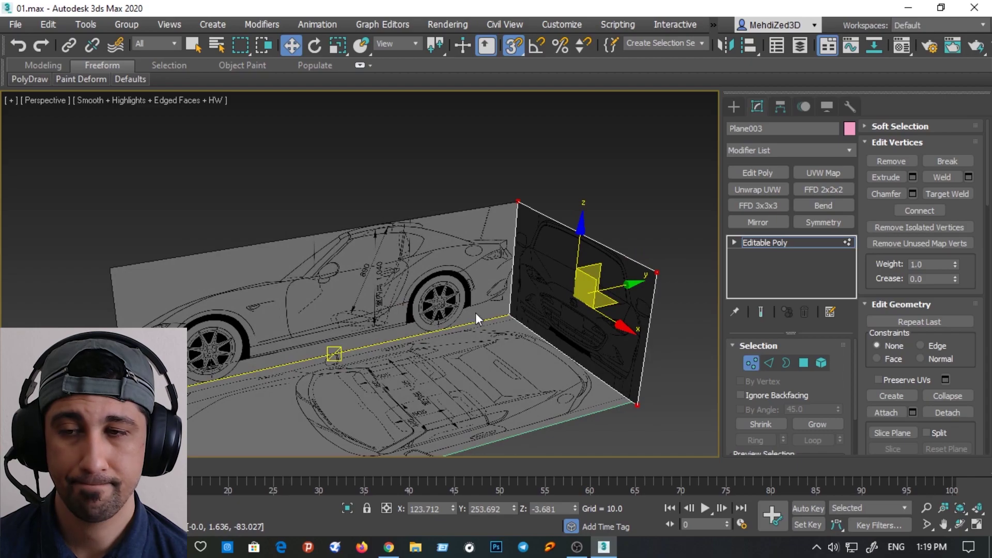
pyautogui.moveTo(559, 334)
pyautogui.mouseDown(button='middle')
pyautogui.moveTo(628, 255)
pyautogui.moveTo(712, 226)
pyautogui.moveTo(653, 240)
pyautogui.mouseUp(button='middle')
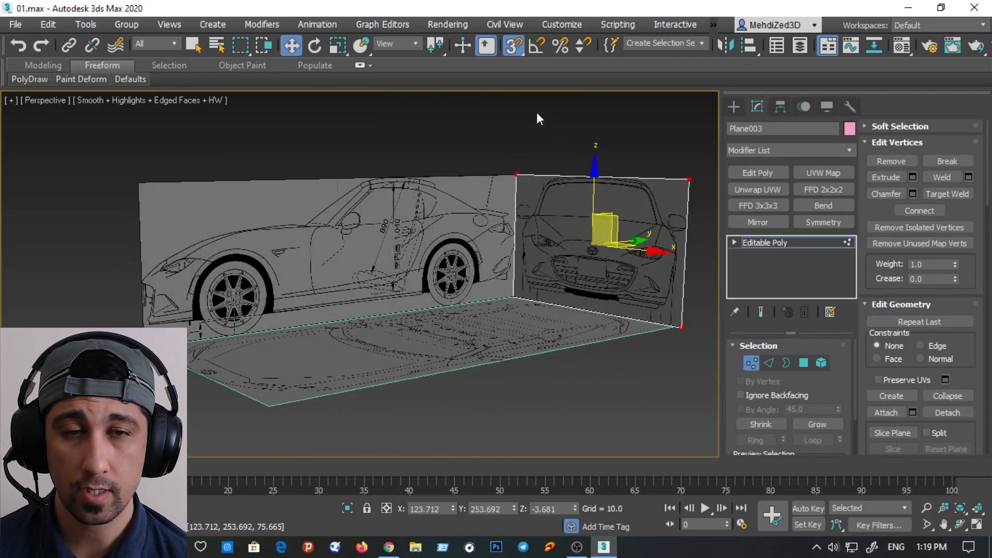
# Turn snapping off, exit Vertex mode and reselect Plane003
pyautogui.click(520, 37)
pyautogui.moveTo(672, 314)
pyautogui.keyDown('alt'); pyautogui.mouseDown(button='middle')
pyautogui.moveTo(579, 327)
pyautogui.moveTo(597, 347)
pyautogui.mouseUp(button='middle'); pyautogui.keyUp('alt')
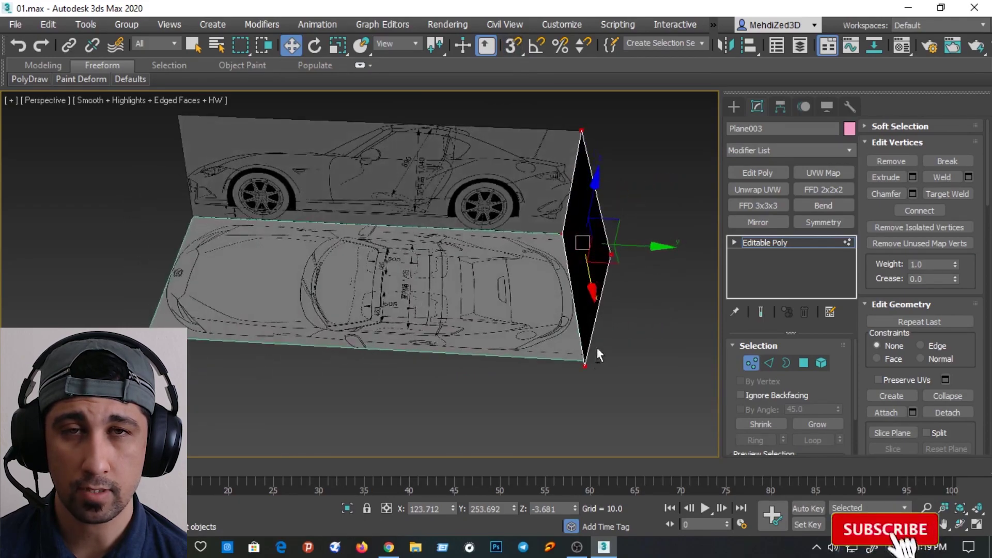
pyautogui.click(752, 245)
pyautogui.click(638, 216)
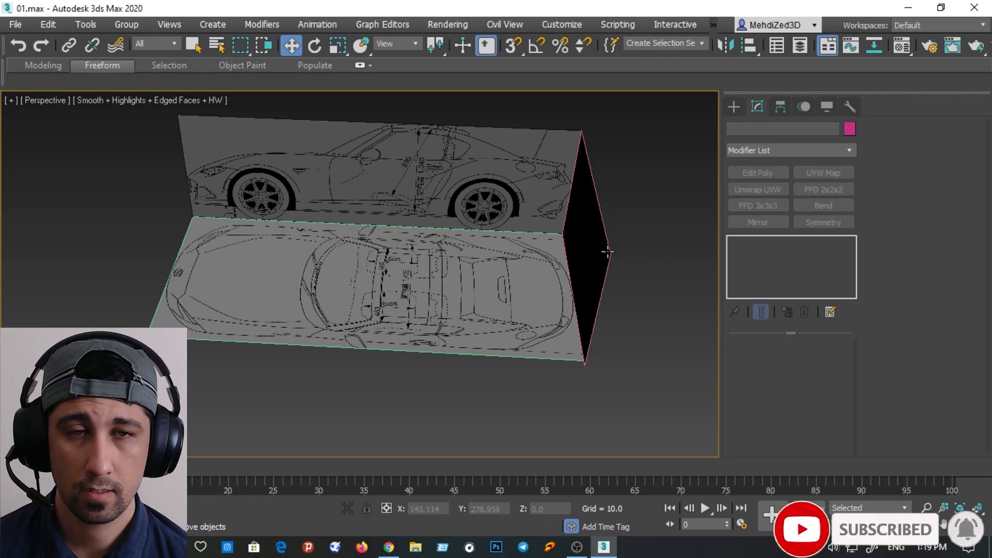
pyautogui.click(600, 252)
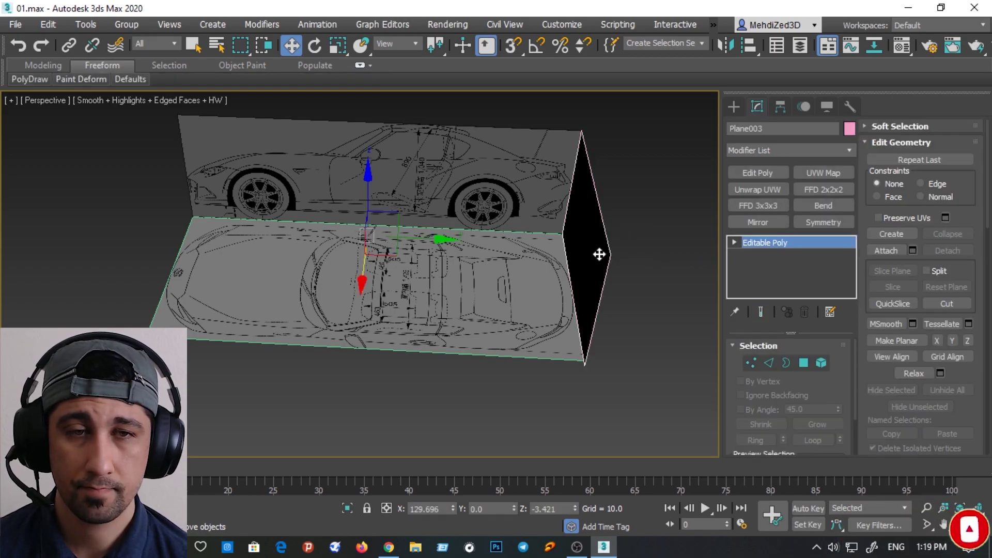
pyautogui.moveTo(599, 252)
pyautogui.keyDown('alt'); pyautogui.mouseDown(button='middle')
pyautogui.moveTo(687, 205)
pyautogui.moveTo(680, 208)
pyautogui.mouseUp(button='middle'); pyautogui.keyUp('alt')
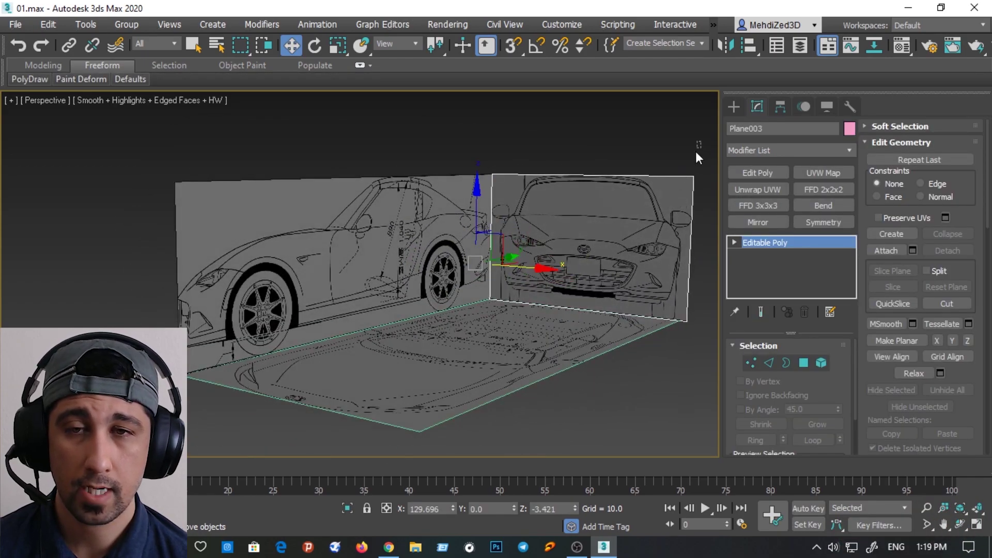
# Centre Plane003's pivot on the object using Affect Pivot Only
pyautogui.click(781, 106)
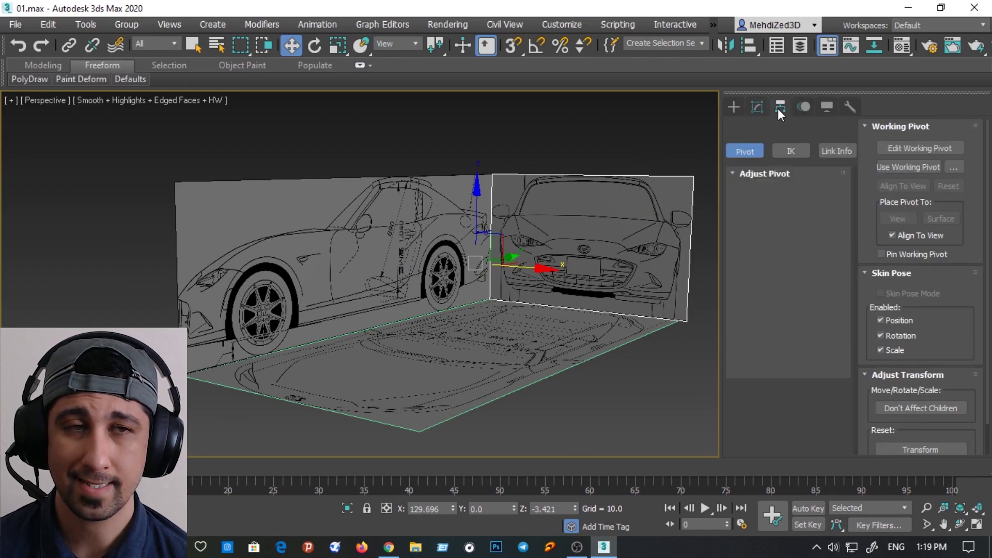
pyautogui.click(776, 206)
pyautogui.click(790, 285)
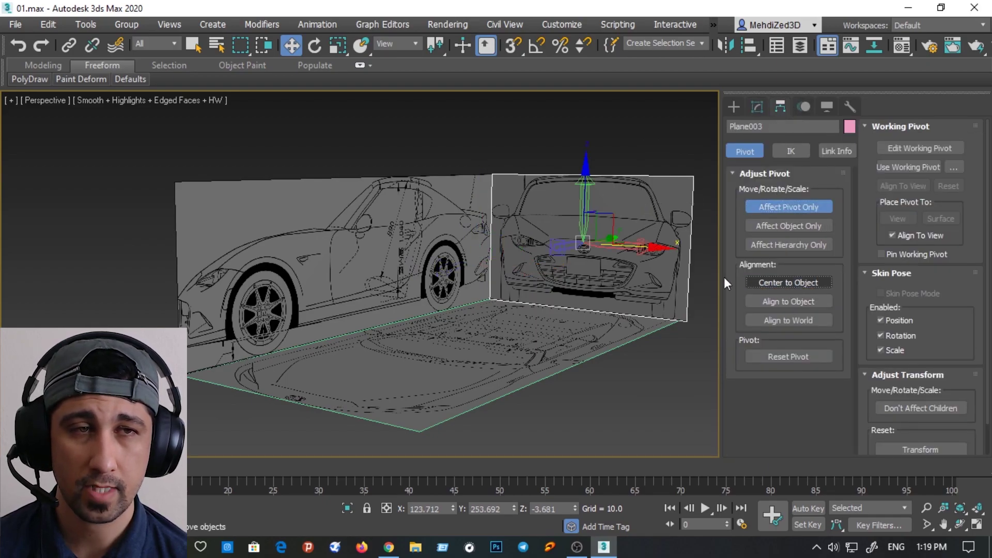
pyautogui.keyDown('alt'); pyautogui.moveTo(483, 255); pyautogui.dragTo(411, 266, button='middle'); pyautogui.keyUp('alt')
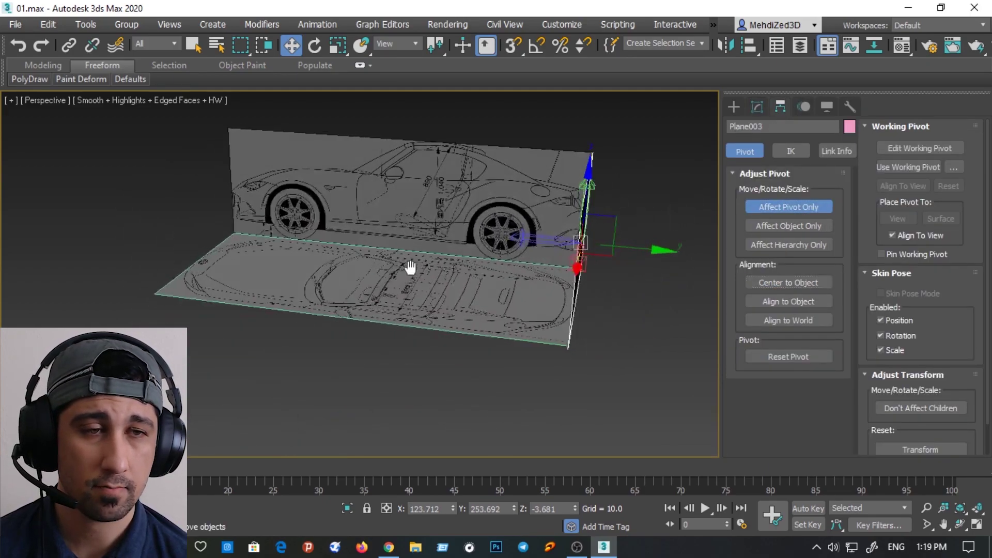
pyautogui.click(762, 106)
# Shift-drag a copy of the front plane along Y to the side plane's opposite end as Plane004
pyautogui.click(738, 107)
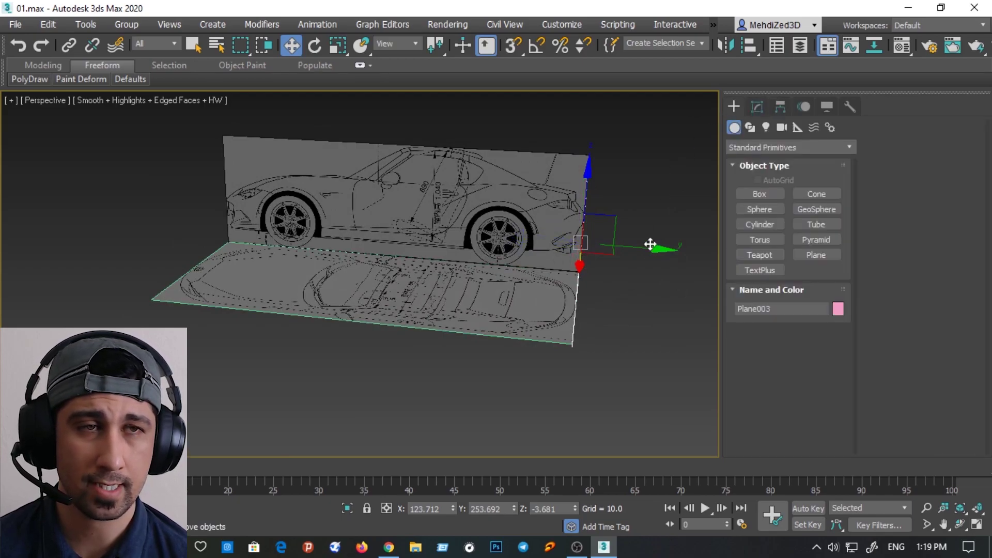
pyautogui.moveTo(647, 247)
pyautogui.keyDown('shift'); pyautogui.mouseDown()
pyautogui.moveTo(358, 235)
pyautogui.moveTo(266, 216)
pyautogui.mouseUp(); pyautogui.keyUp('shift')
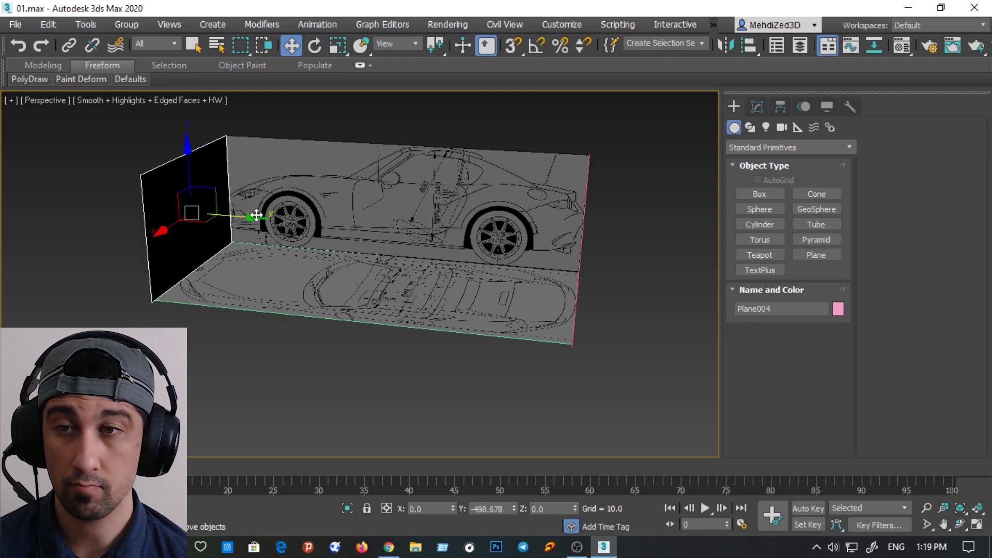
pyautogui.keyDown('shift'); pyautogui.moveTo(266, 217); pyautogui.dragTo(251, 216); pyautogui.keyUp('shift')
pyautogui.press('Return')
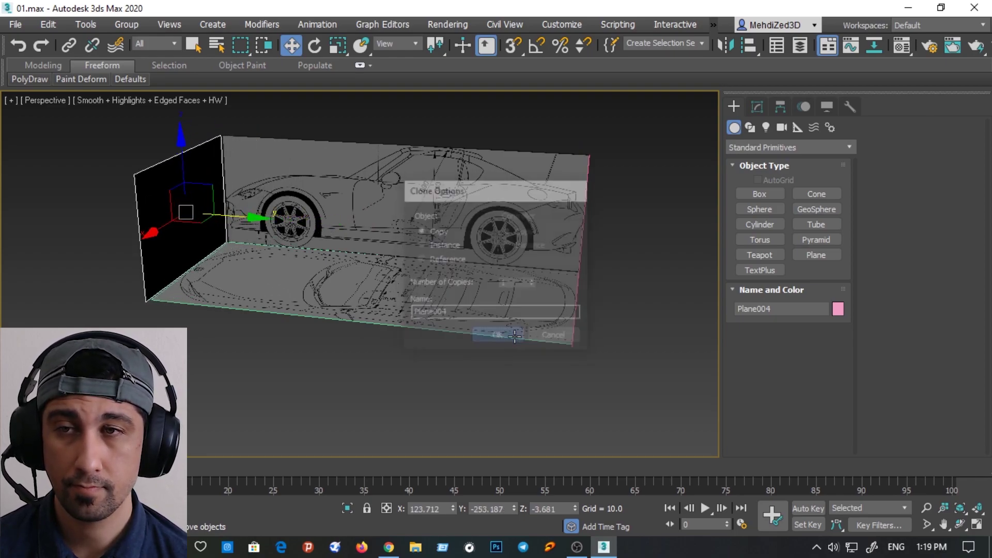
pyautogui.moveTo(544, 338)
pyautogui.keyDown('alt'); pyautogui.mouseDown(button='middle')
pyautogui.moveTo(290, 223)
pyautogui.moveTo(294, 229)
pyautogui.mouseUp(button='middle'); pyautogui.keyUp('alt')
pyautogui.scroll(3, 294, 230)
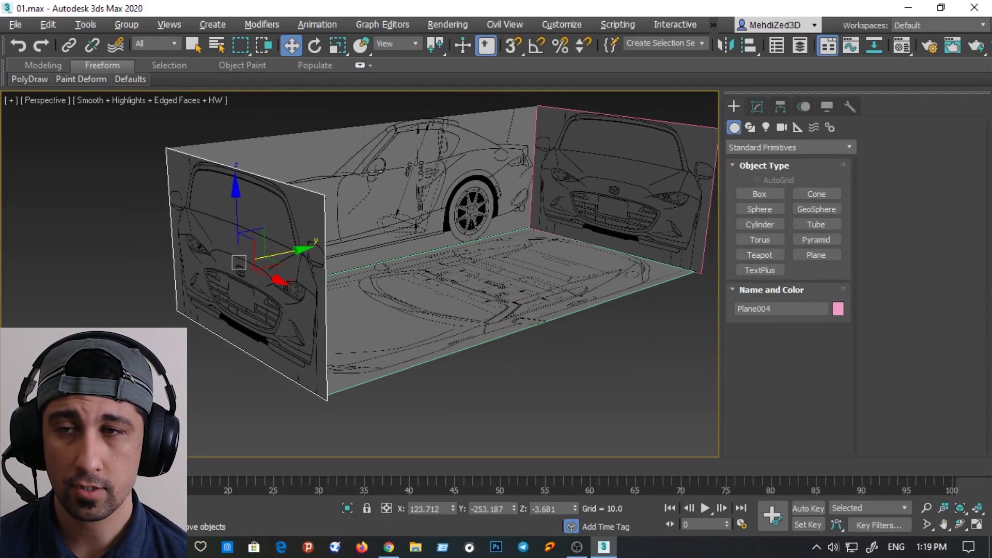
# Mirror Plane004 across the Y axis and orbit to inspect the flipped plane
pyautogui.click(730, 48)
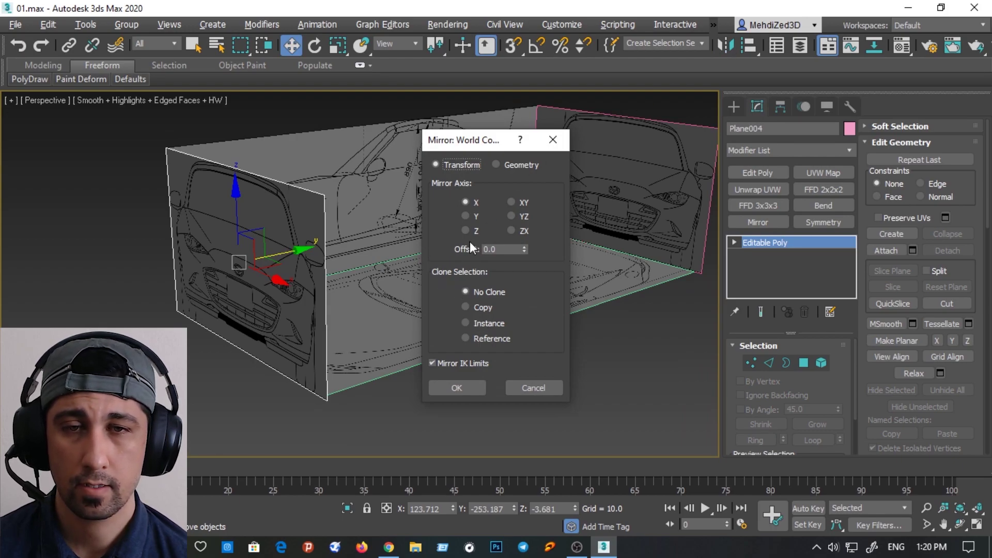
pyautogui.click(466, 216)
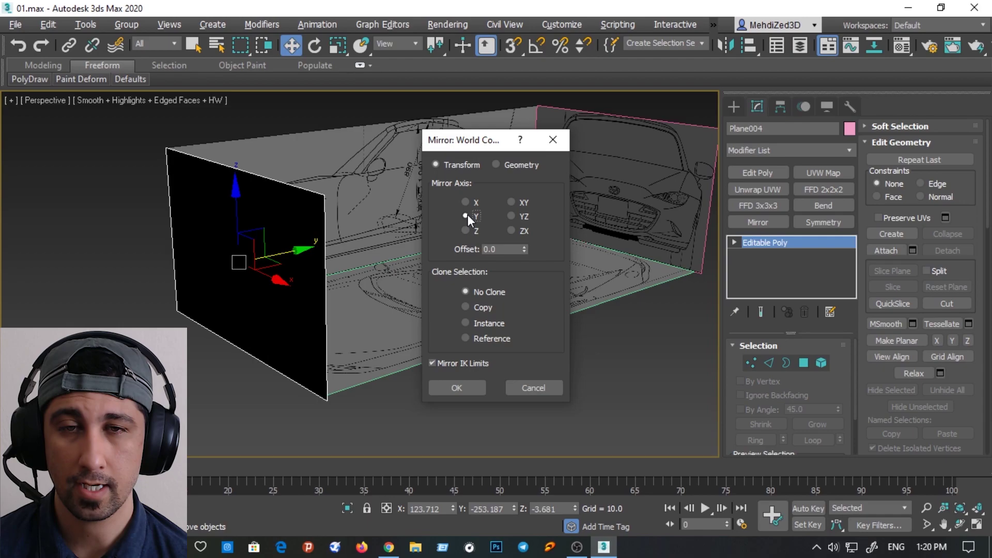
pyautogui.click(456, 388)
pyautogui.moveTo(460, 392)
pyautogui.keyDown('alt'); pyautogui.mouseDown(button='middle')
pyautogui.moveTo(242, 282)
pyautogui.moveTo(420, 266)
pyautogui.mouseUp(button='middle'); pyautogui.keyUp('alt')
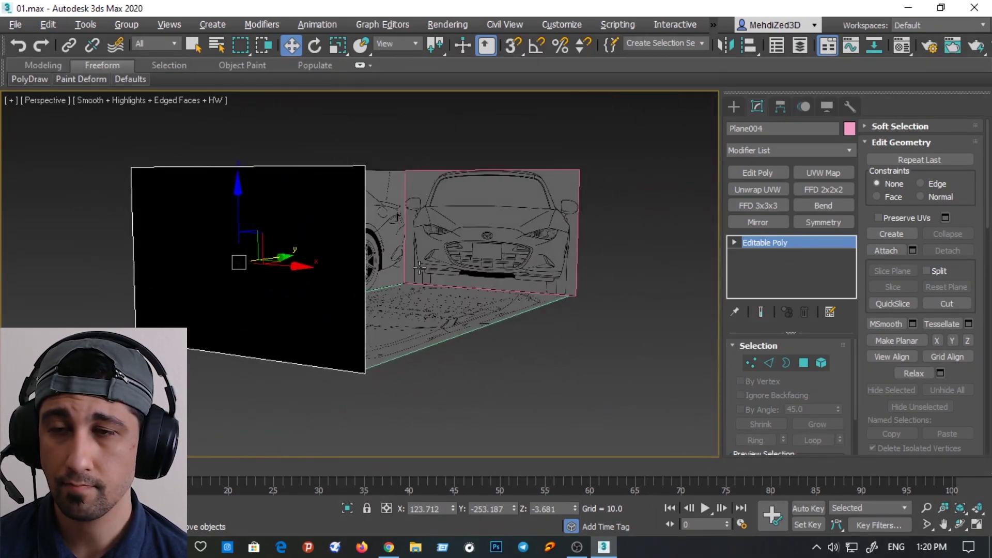
pyautogui.keyDown('alt'); pyautogui.moveTo(420, 266); pyautogui.dragTo(221, 281, button='middle'); pyautogui.keyUp('alt')
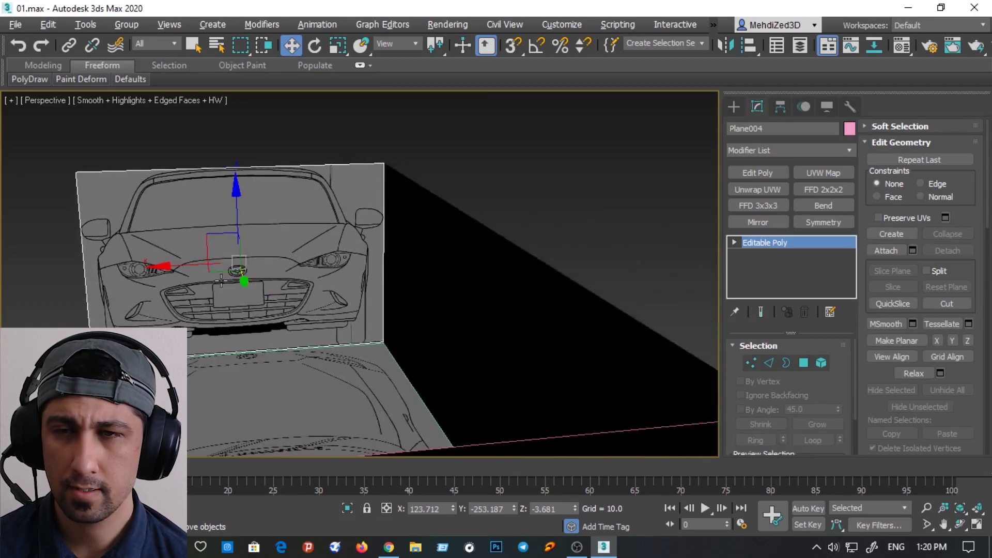
# Mirror the plane again, previewing Z and Y before applying the X axis
pyautogui.click(724, 48)
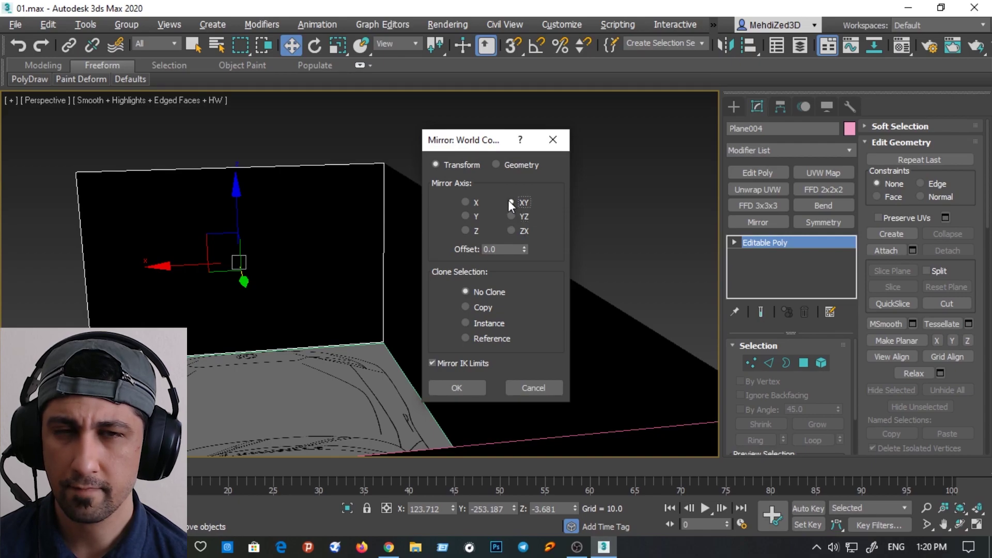
pyautogui.click(512, 232)
pyautogui.click(470, 233)
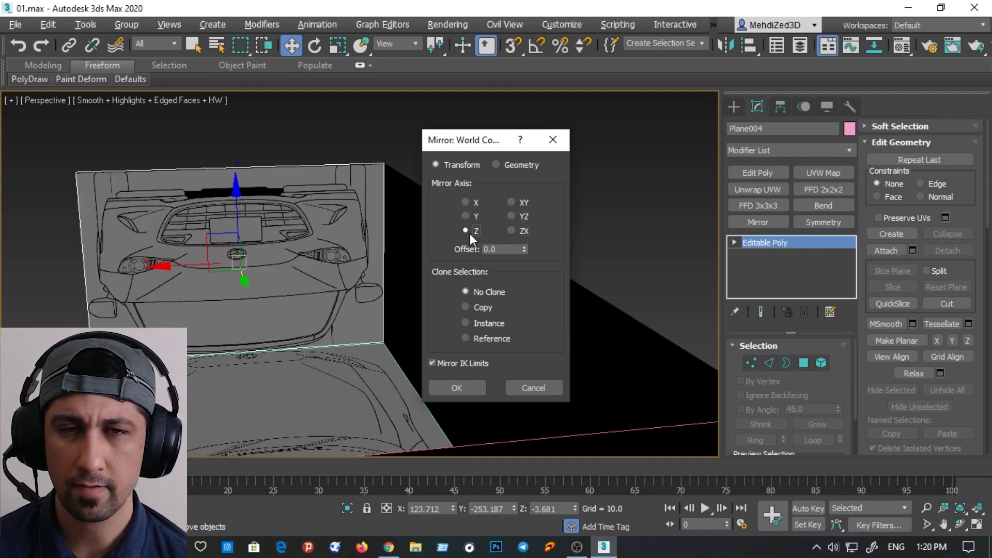
pyautogui.click(467, 218)
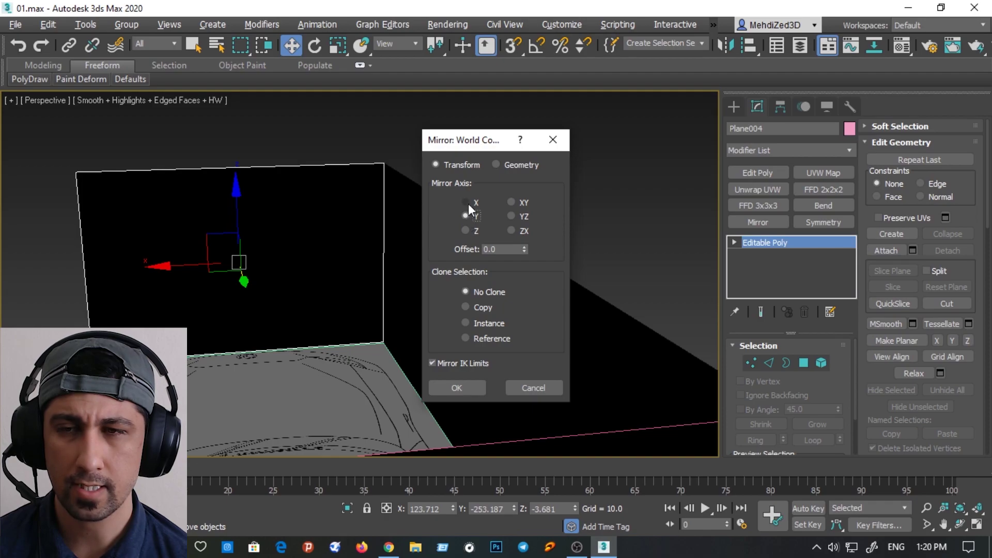
pyautogui.click(469, 204)
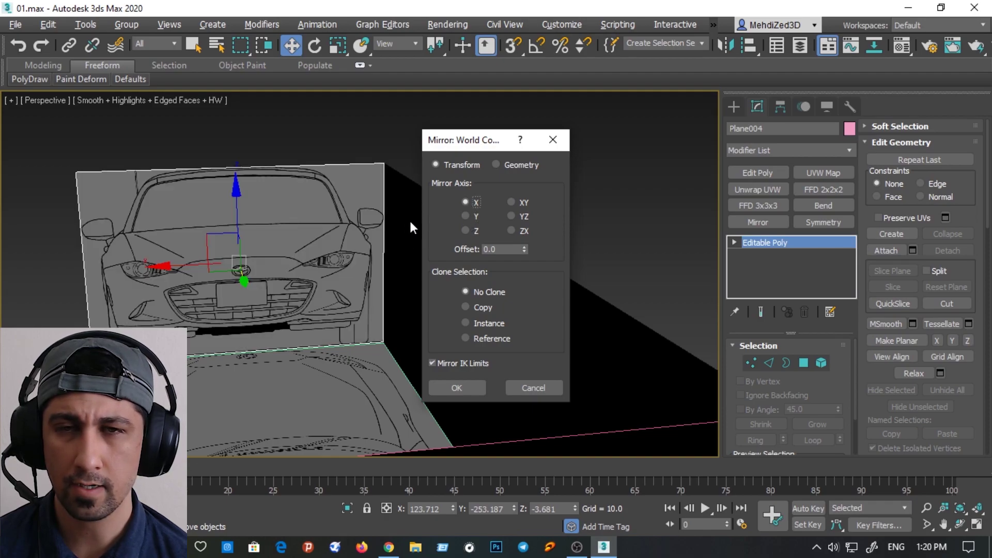
pyautogui.click(341, 318)
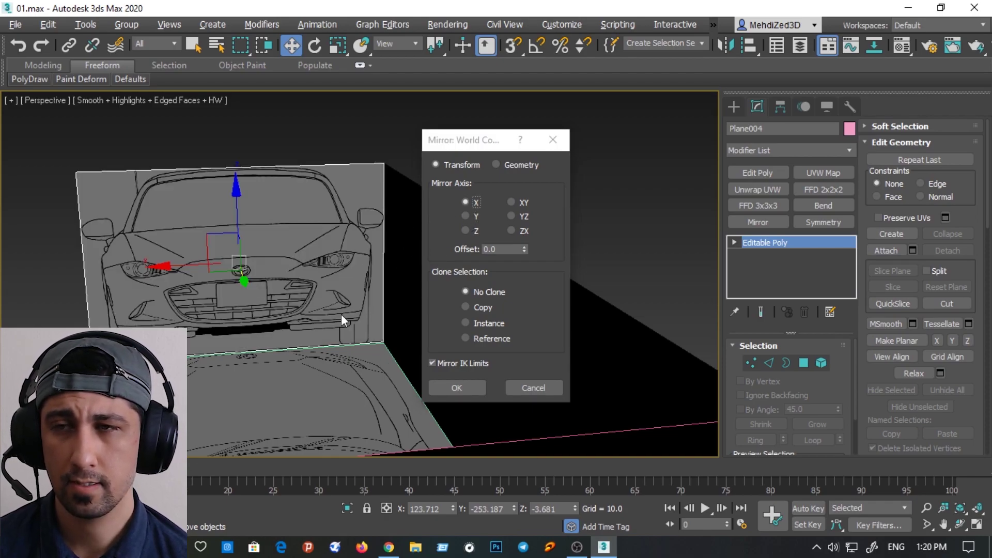
pyautogui.click(451, 386)
pyautogui.moveTo(328, 305)
pyautogui.keyDown('alt'); pyautogui.mouseDown(button='middle')
pyautogui.moveTo(431, 304)
pyautogui.moveTo(416, 293)
pyautogui.moveTo(359, 295)
pyautogui.moveTo(381, 321)
pyautogui.moveTo(369, 318)
pyautogui.mouseUp(button='middle'); pyautogui.keyUp('alt')
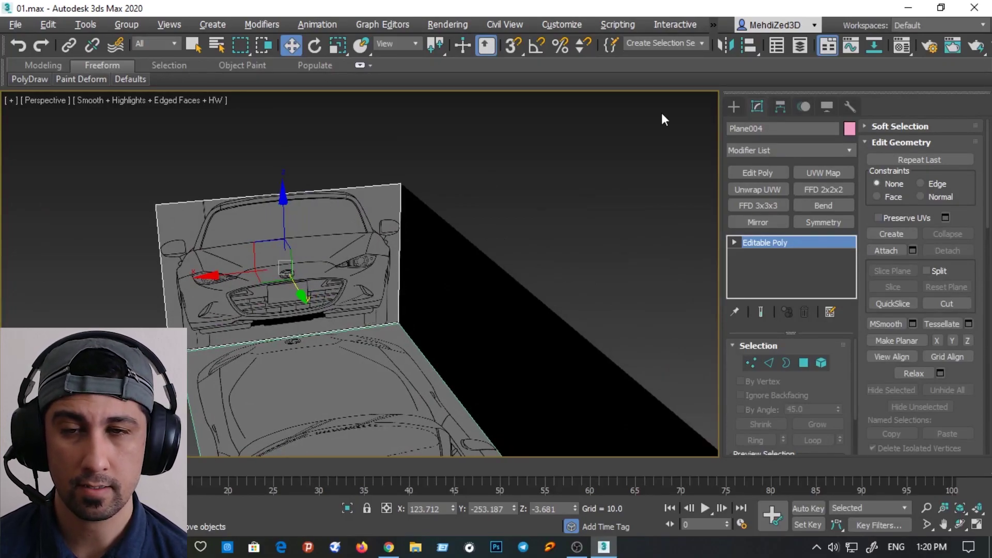
# Reapply the X-axis mirror with No Clone and orbit around the blueprint planes
pyautogui.click(726, 47)
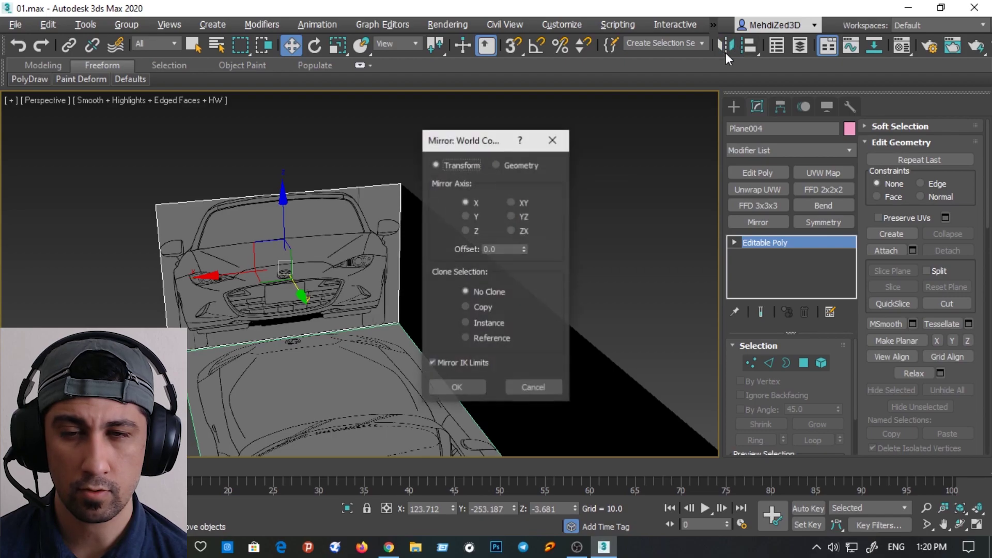
pyautogui.click(475, 217)
pyautogui.click(465, 231)
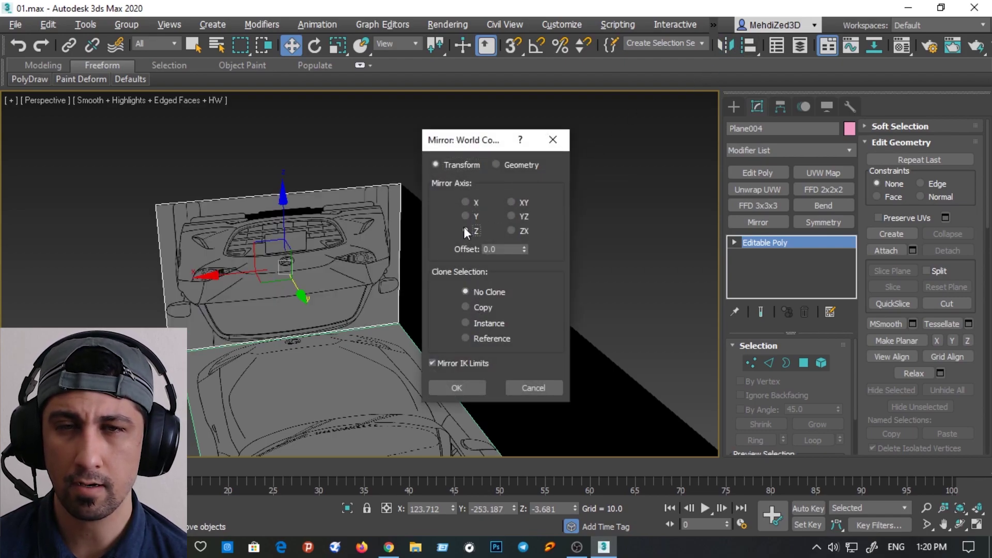
pyautogui.click(466, 216)
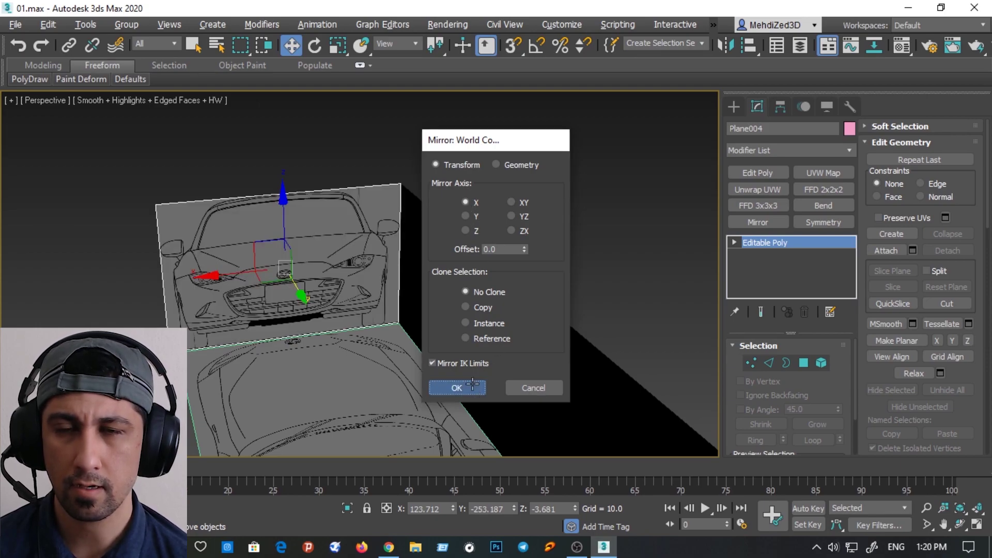
pyautogui.click(457, 388)
pyautogui.moveTo(407, 316)
pyautogui.keyDown('alt'); pyautogui.mouseDown(button='middle')
pyautogui.moveTo(589, 279)
pyautogui.moveTo(502, 308)
pyautogui.moveTo(374, 281)
pyautogui.mouseUp(button='middle'); pyautogui.keyUp('alt')
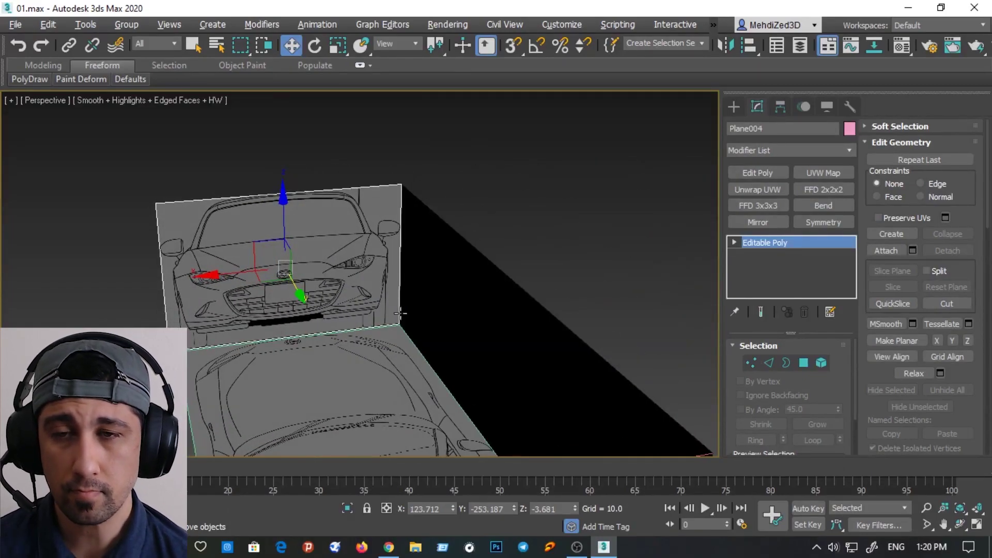
# Rename the front diffuse map from Map #3 to Front in the Material Editor
pyautogui.press('m')
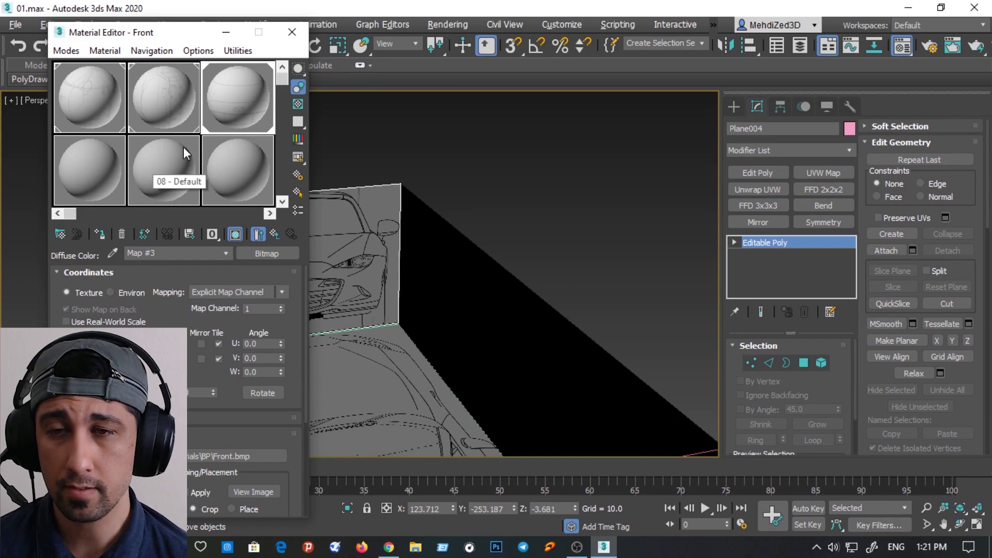
pyautogui.click(155, 253)
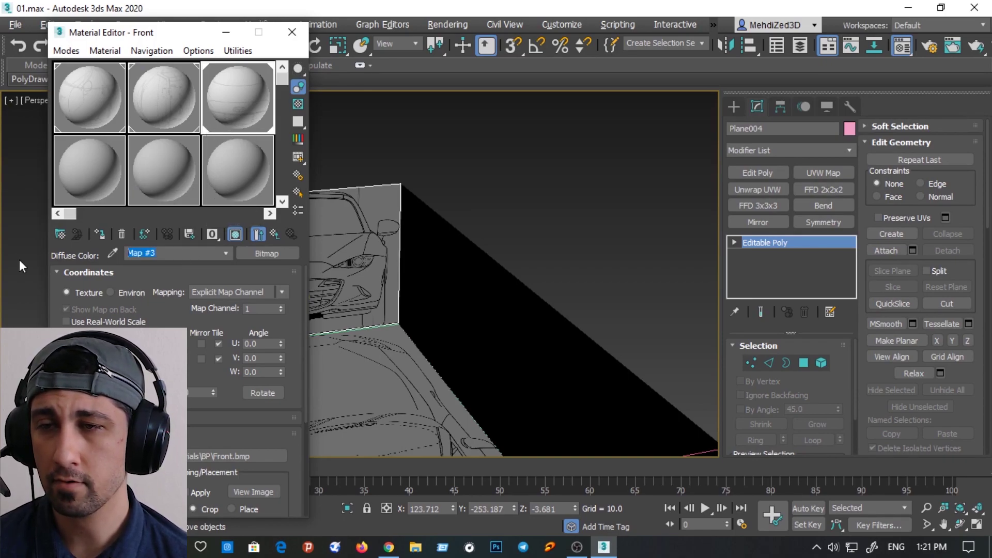
pyautogui.write('FR')
pyautogui.press('BackSpace')
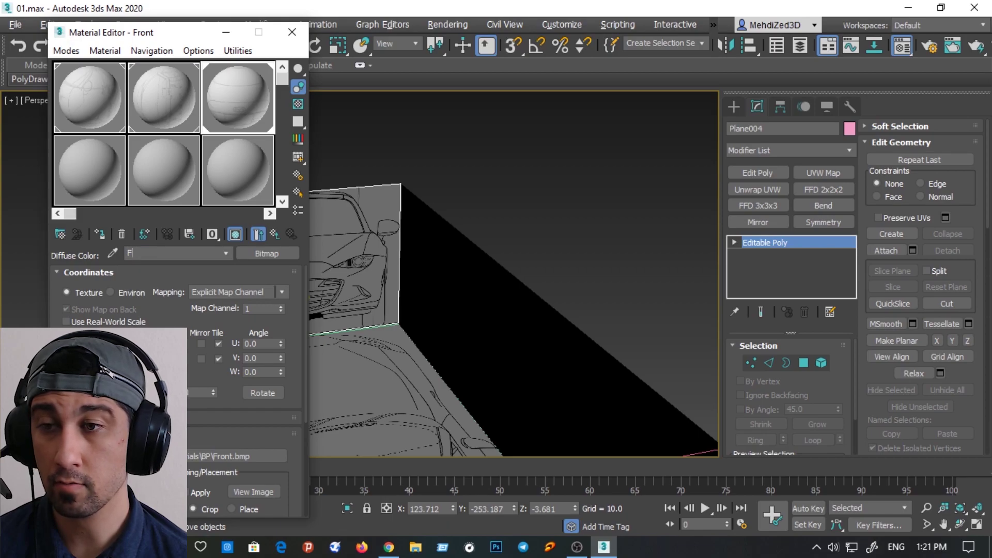
pyautogui.write('ront')
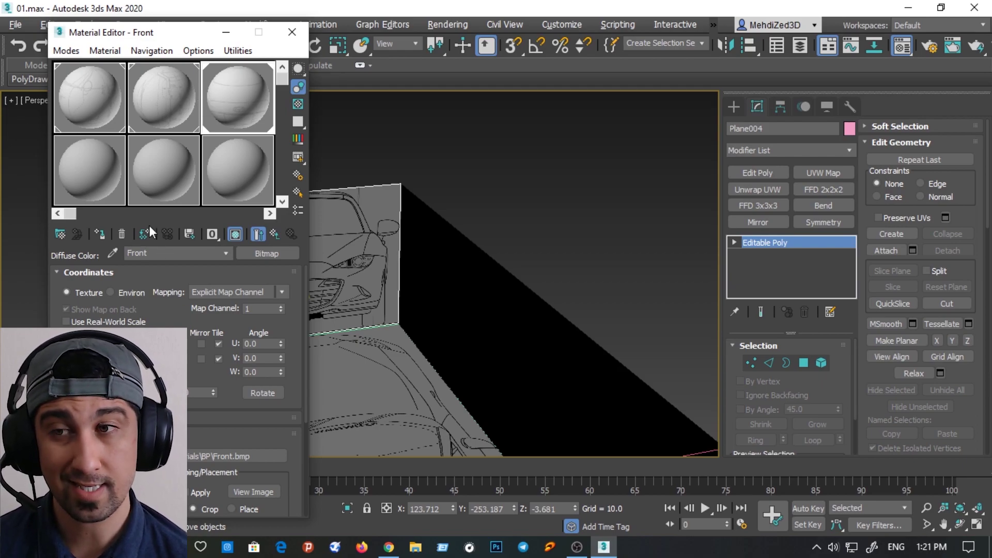
# Give slot 07 a Back.bmp diffuse bitmap, name it back, assign and shade it
pyautogui.click(99, 174)
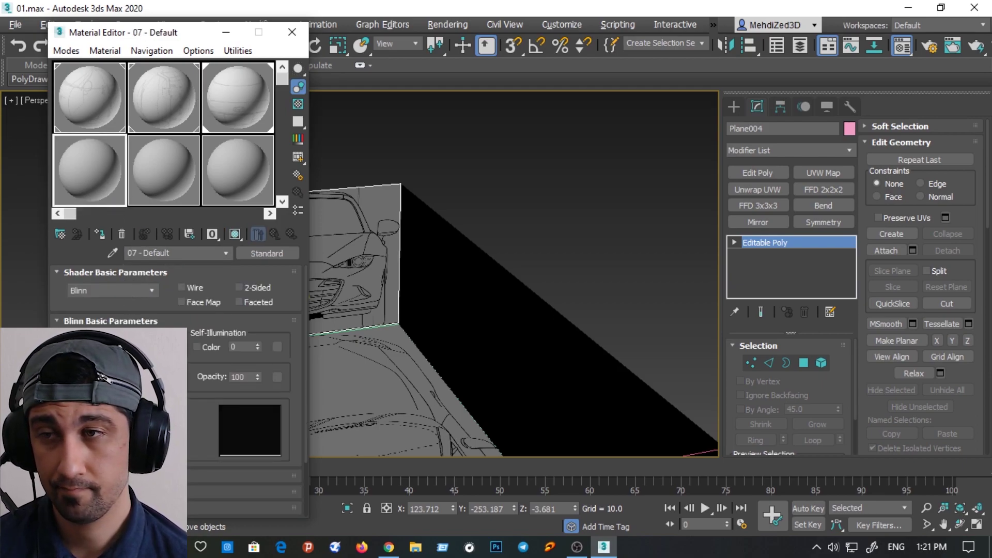
pyautogui.click(175, 349)
pyautogui.doubleClick(432, 124)
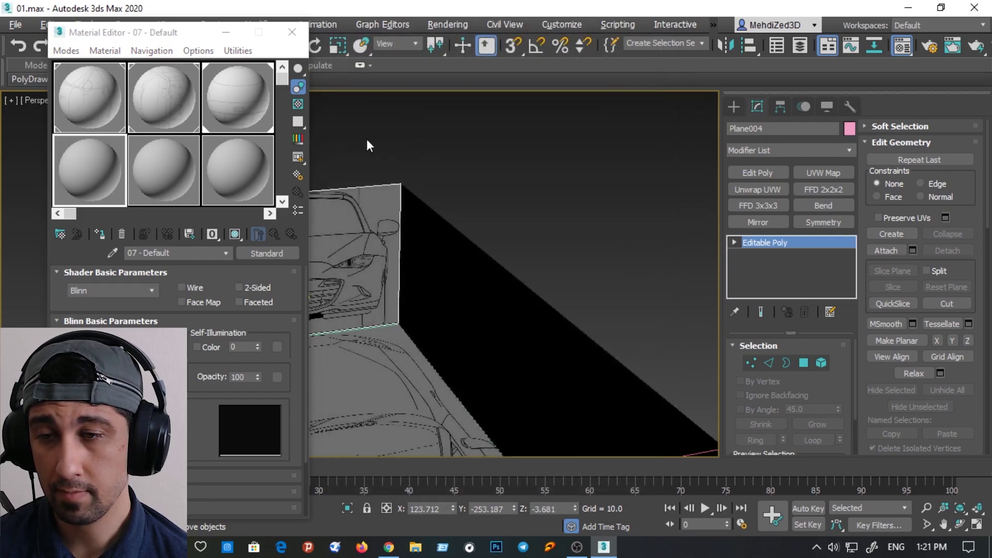
pyautogui.click(126, 142)
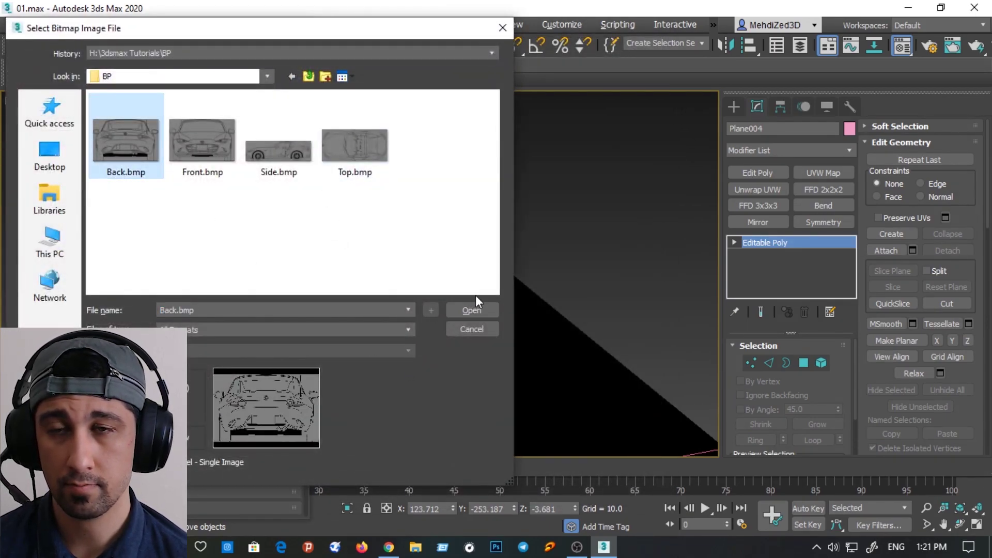
pyautogui.click(475, 310)
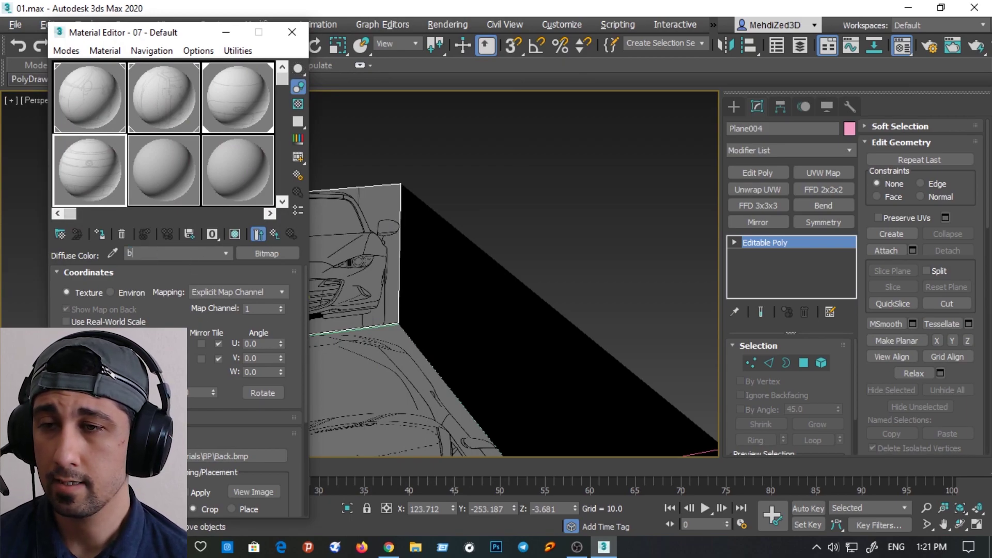
pyautogui.write('back')
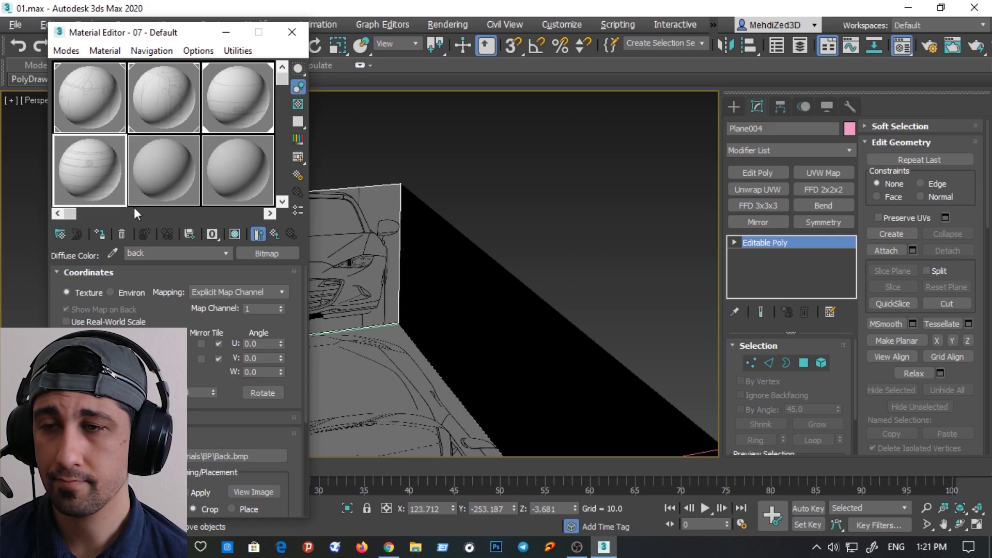
pyautogui.click(100, 234)
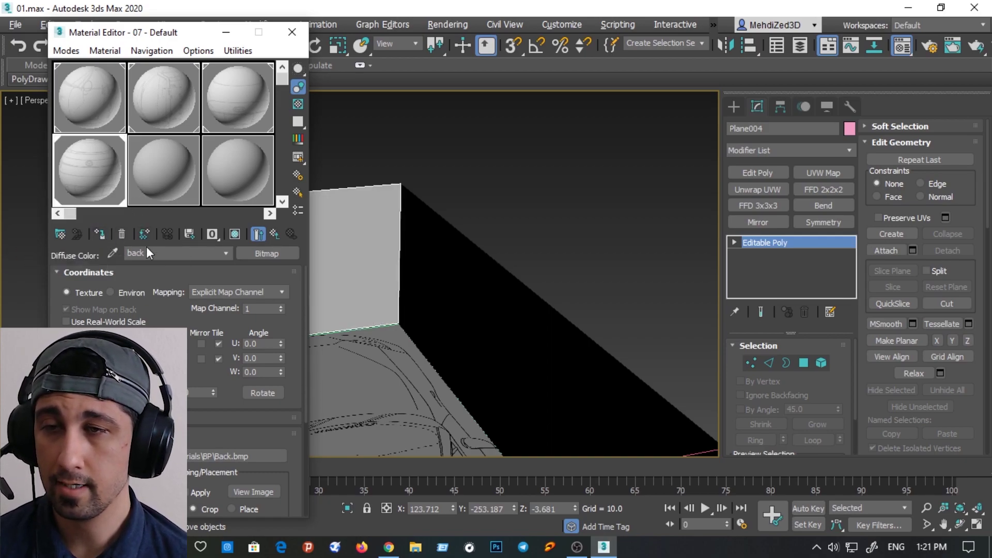
pyautogui.click(235, 234)
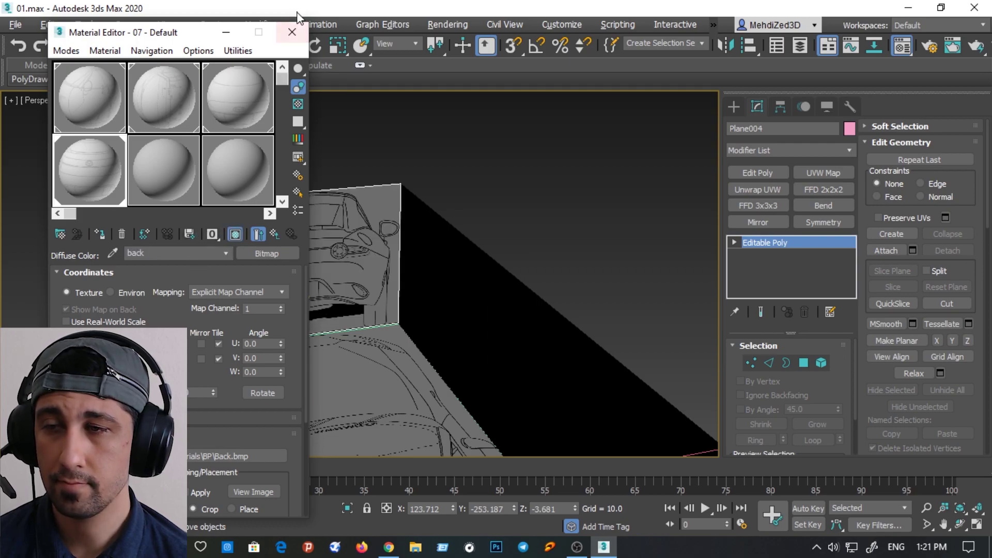
pyautogui.click(292, 32)
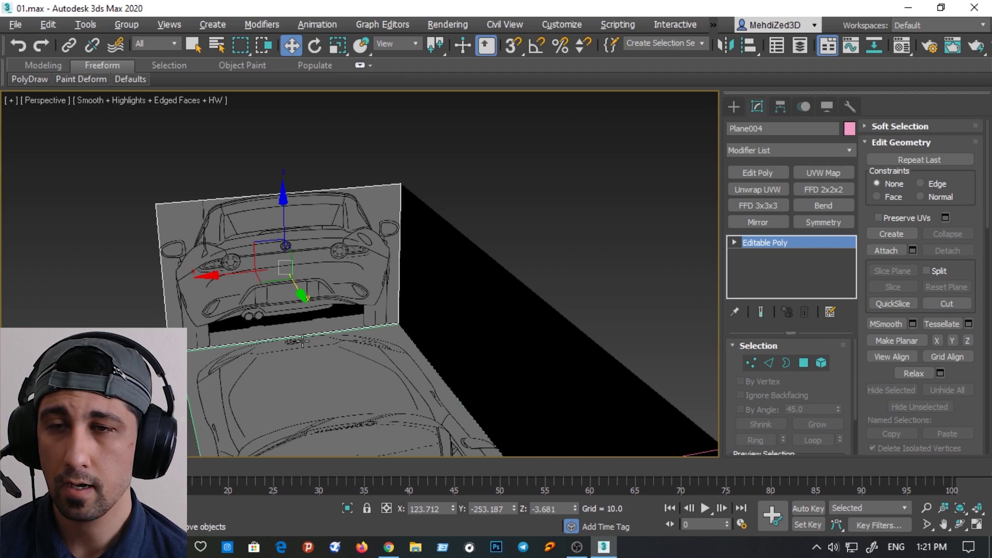
pyautogui.scroll(3, 277, 244)
pyautogui.scroll(-3, 277, 244)
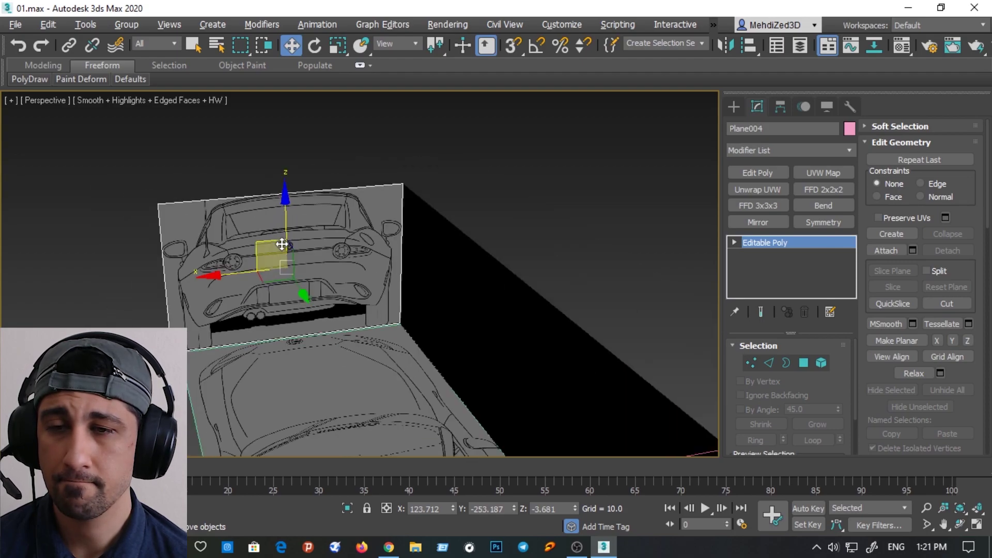
pyautogui.moveTo(277, 328)
pyautogui.keyDown('alt'); pyautogui.mouseDown(button='middle')
pyautogui.moveTo(378, 316)
pyautogui.moveTo(374, 326)
pyautogui.moveTo(325, 321)
pyautogui.moveTo(374, 368)
pyautogui.moveTo(394, 210)
pyautogui.moveTo(279, 246)
pyautogui.moveTo(343, 207)
pyautogui.mouseUp(button='middle'); pyautogui.keyUp('alt')
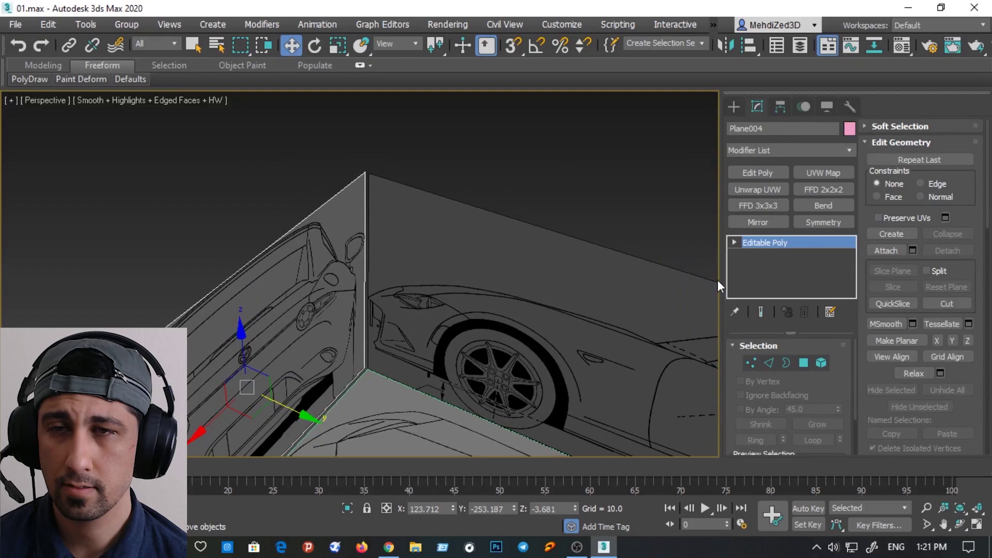
pyautogui.click(766, 346)
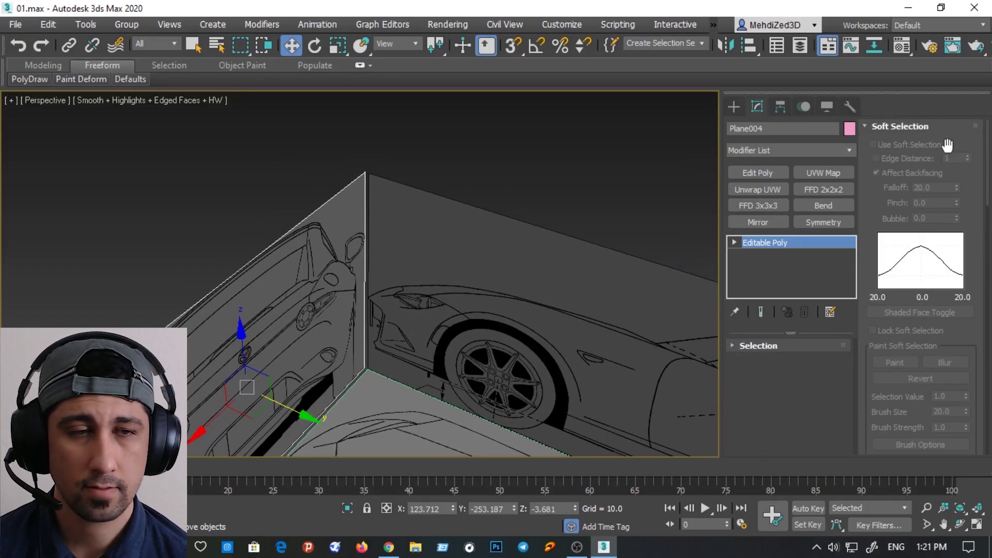
pyautogui.click(918, 127)
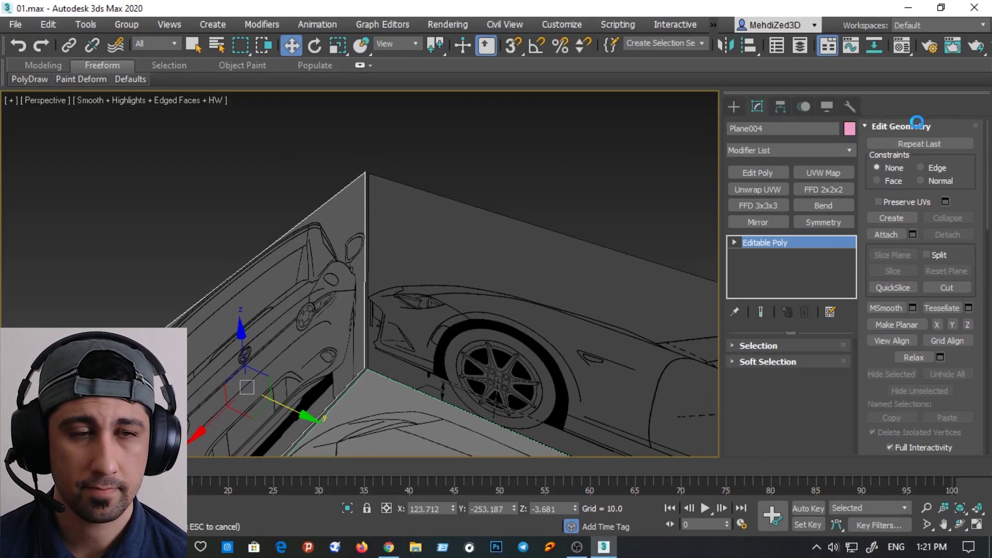
pyautogui.click(754, 346)
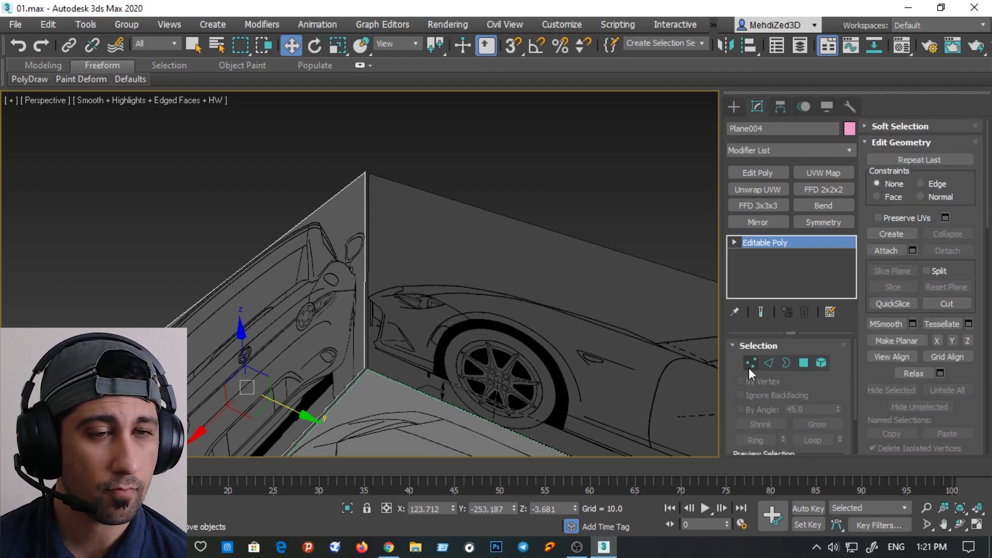
pyautogui.click(750, 366)
pyautogui.click(507, 49)
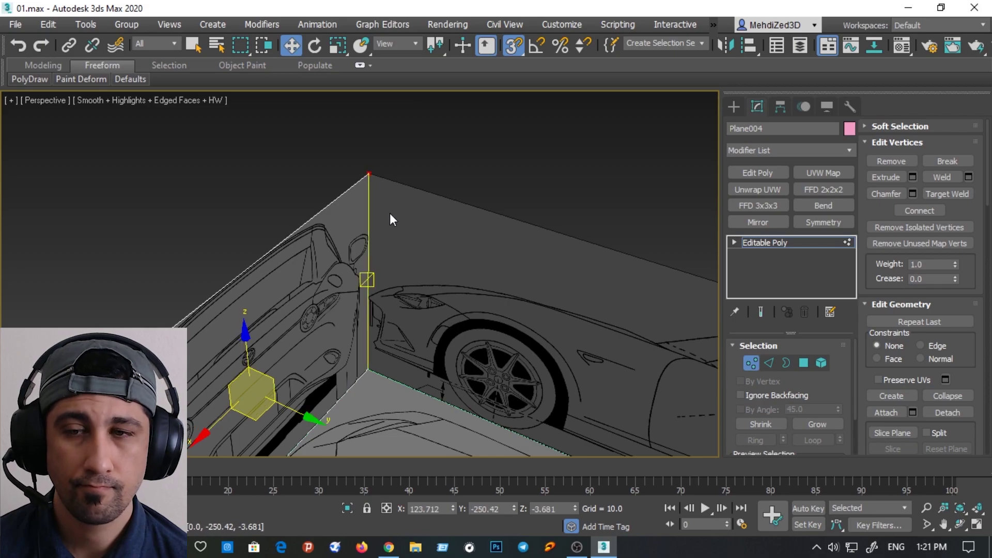
pyautogui.scroll(-2, 392, 215)
pyautogui.scroll(-2, 408, 206)
pyautogui.scroll(-2, 416, 207)
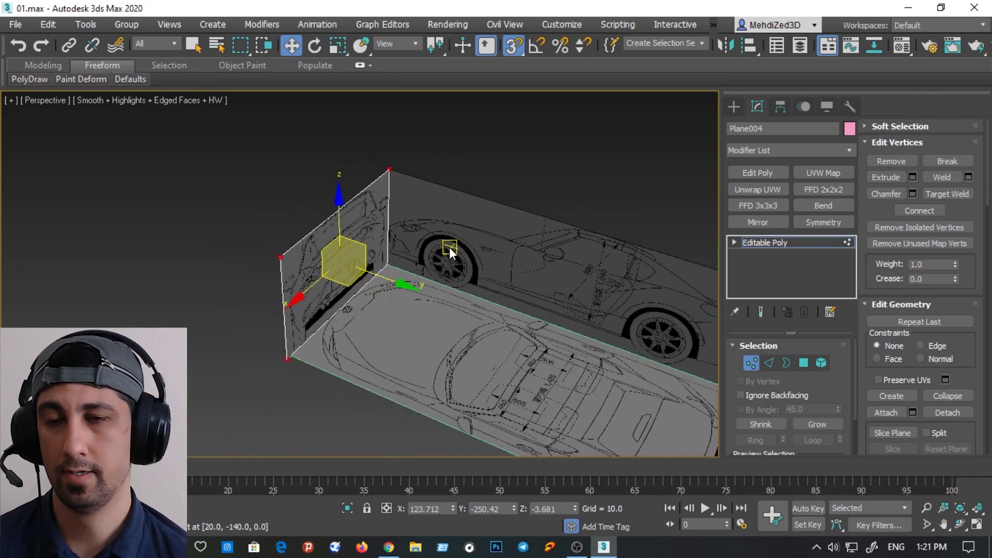
pyautogui.click(785, 238)
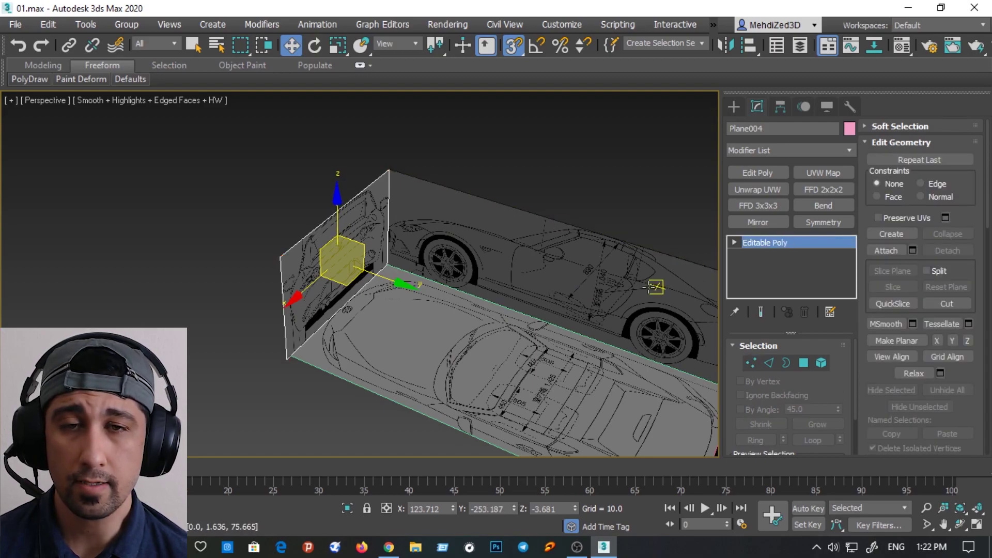
pyautogui.click(520, 50)
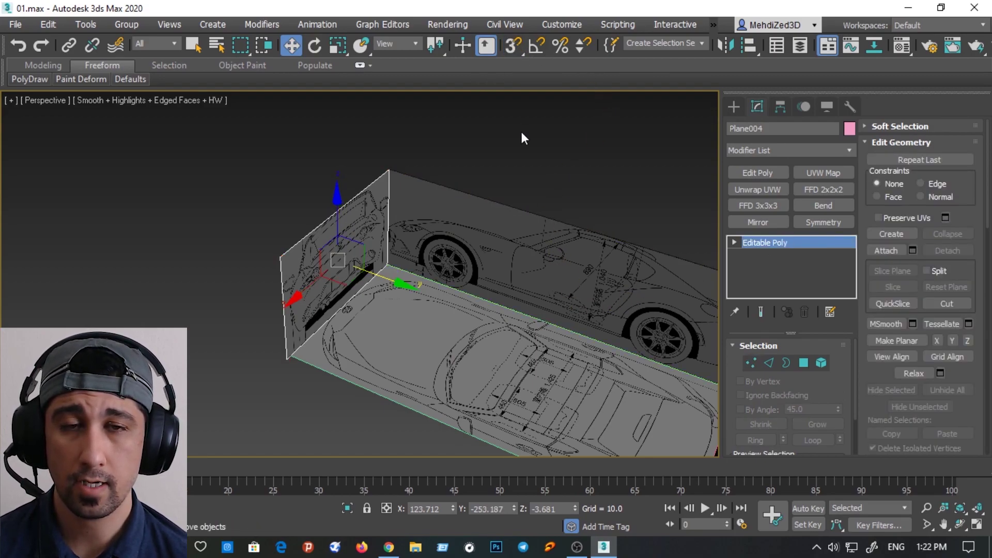
pyautogui.click(582, 171)
# Select Plane002 and Bitmap Fit its UVW Map to Top.bmp
pyautogui.click(503, 342)
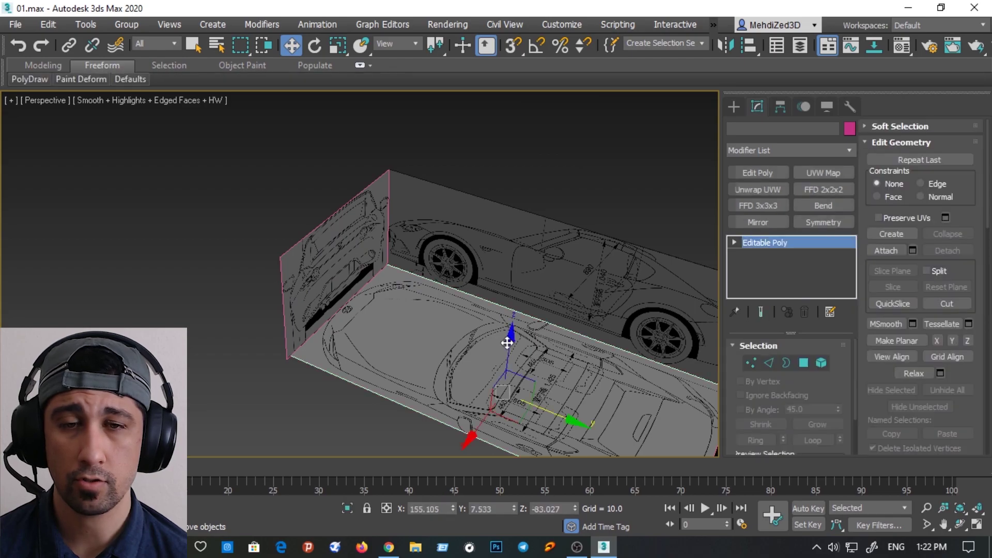
pyautogui.click(813, 171)
pyautogui.moveTo(835, 400); pyautogui.dragTo(844, 211)
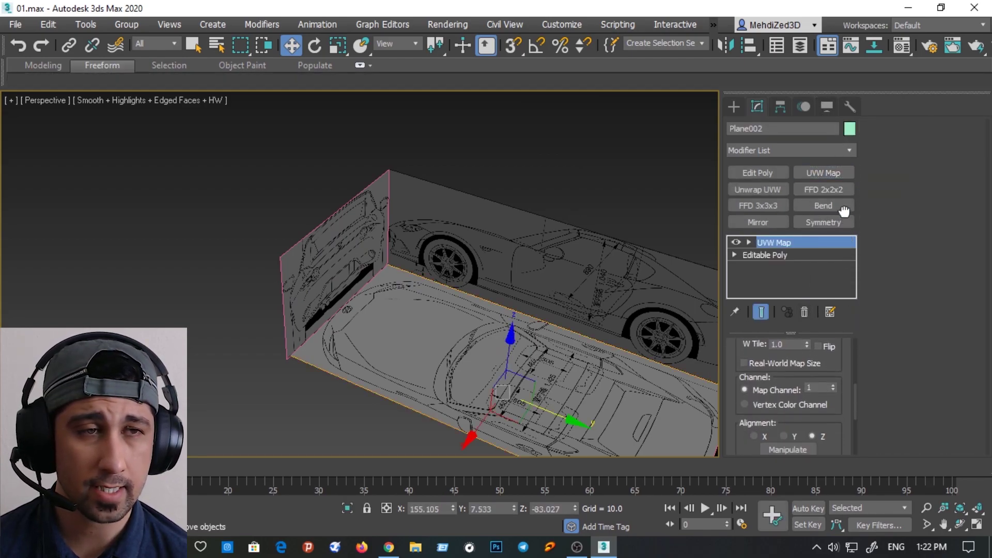
pyautogui.moveTo(836, 431); pyautogui.dragTo(832, 354)
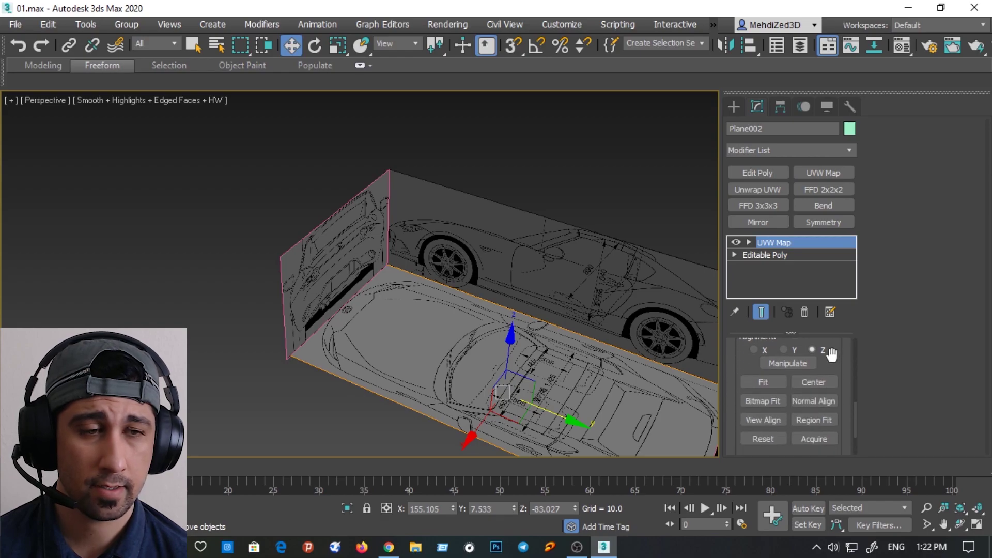
pyautogui.click(760, 402)
pyautogui.click(352, 128)
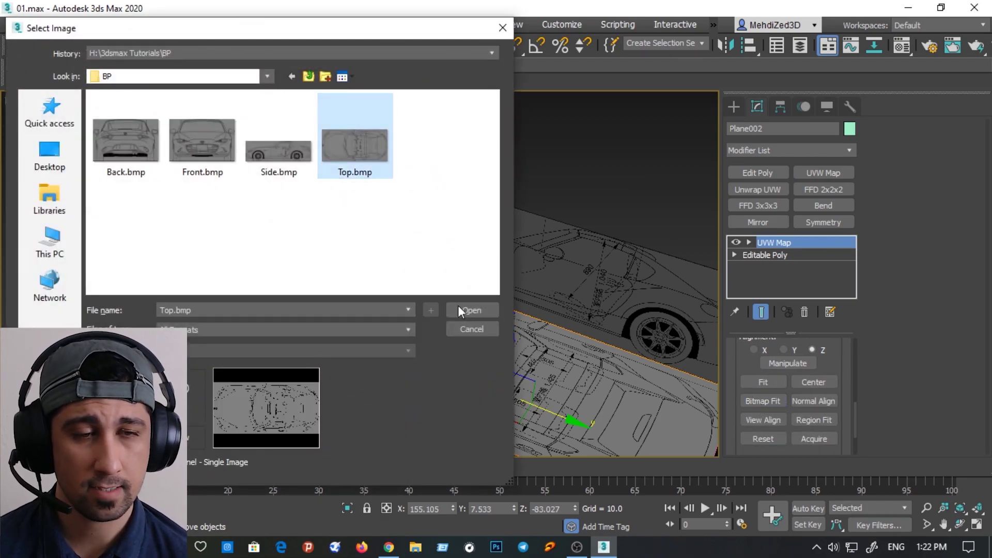
pyautogui.click(471, 310)
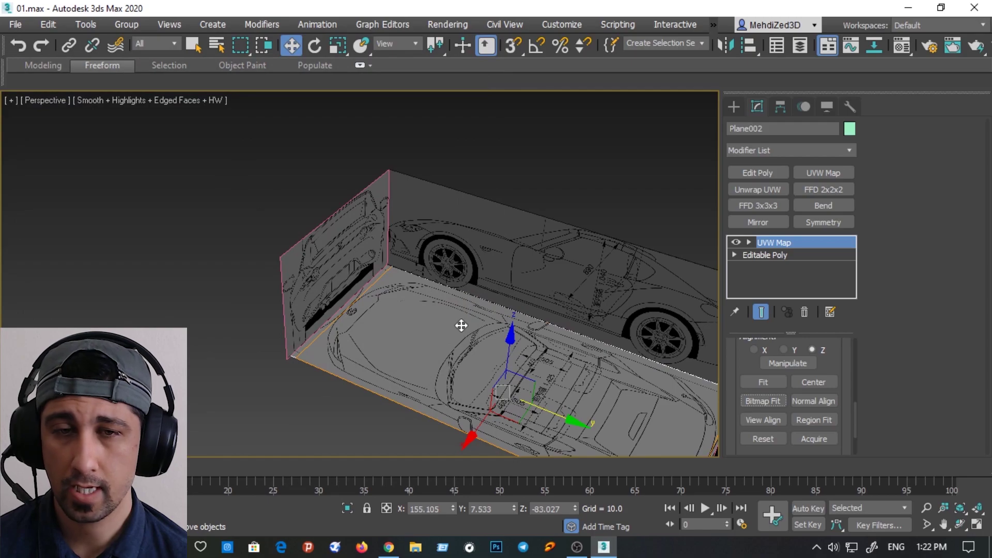
# Orbit down onto the top blueprint and select the Editable Poly level in the stack
pyautogui.moveTo(477, 322)
pyautogui.keyDown('alt'); pyautogui.mouseDown(button='middle')
pyautogui.moveTo(428, 268)
pyautogui.moveTo(514, 293)
pyautogui.moveTo(507, 284)
pyautogui.moveTo(473, 319)
pyautogui.moveTo(460, 318)
pyautogui.moveTo(460, 300)
pyautogui.mouseUp(button='middle'); pyautogui.keyUp('alt')
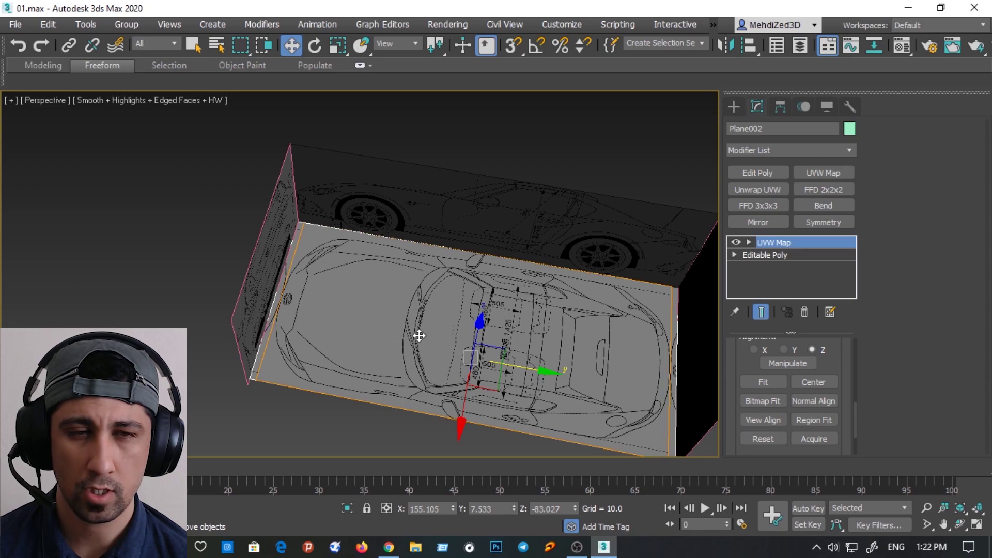
pyautogui.moveTo(419, 336)
pyautogui.keyDown('alt'); pyautogui.mouseDown(button='middle')
pyautogui.moveTo(409, 370)
pyautogui.moveTo(472, 312)
pyautogui.moveTo(518, 309)
pyautogui.moveTo(482, 321)
pyautogui.mouseUp(button='middle'); pyautogui.keyUp('alt')
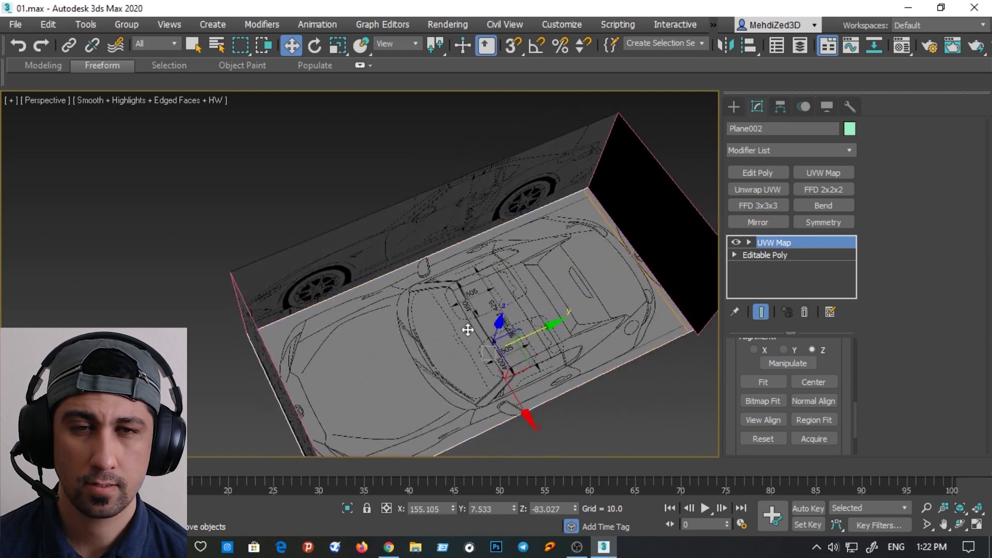
pyautogui.scroll(-2, 468, 330)
pyautogui.scroll(-1, 472, 261)
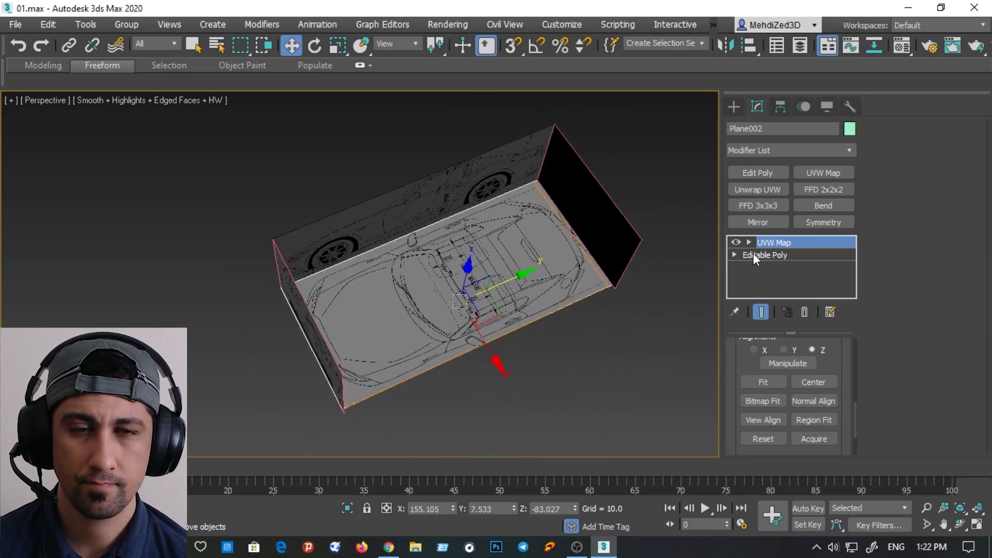
pyautogui.click(752, 254)
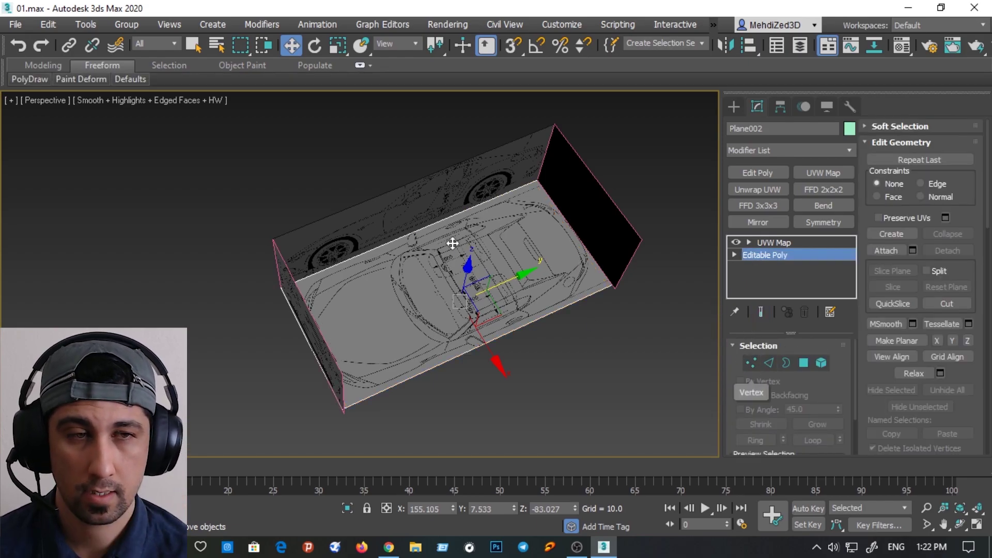
pyautogui.click(336, 50)
pyautogui.moveTo(457, 305); pyautogui.dragTo(466, 284)
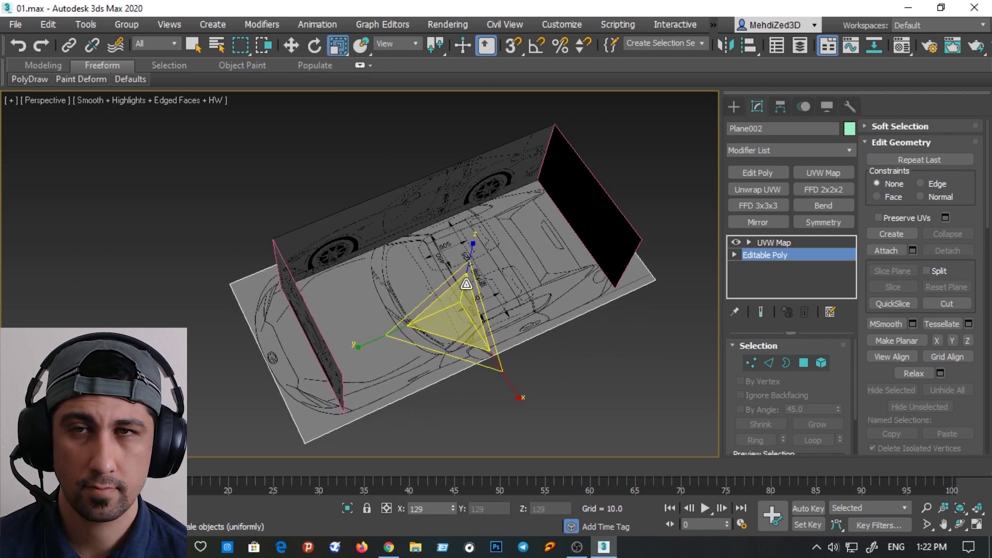
pyautogui.moveTo(466, 283)
pyautogui.keyDown('alt'); pyautogui.mouseDown(button='middle')
pyautogui.moveTo(739, 255)
pyautogui.moveTo(540, 312)
pyautogui.moveTo(501, 290)
pyautogui.moveTo(438, 287)
pyautogui.mouseUp(button='middle'); pyautogui.keyUp('alt')
pyautogui.click(792, 242)
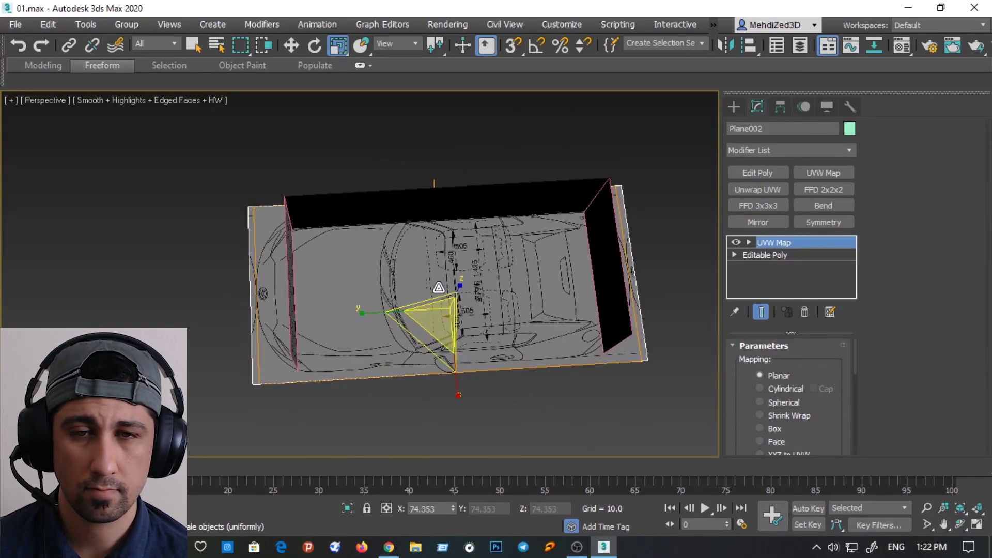
pyautogui.moveTo(438, 288); pyautogui.dragTo(438, 289)
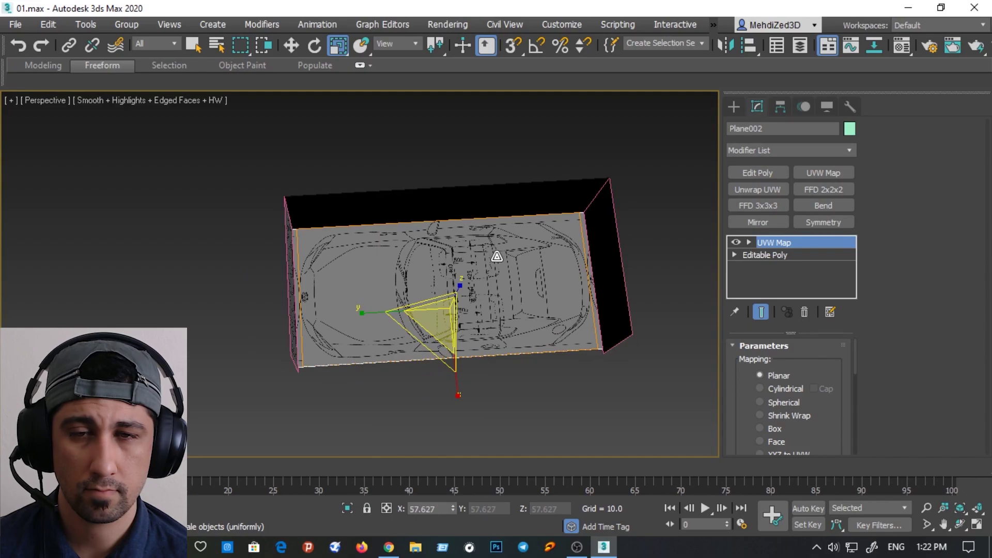
pyautogui.moveTo(512, 257)
pyautogui.keyDown('alt'); pyautogui.mouseDown(button='middle')
pyautogui.moveTo(546, 244)
pyautogui.moveTo(571, 197)
pyautogui.moveTo(607, 177)
pyautogui.moveTo(580, 192)
pyautogui.moveTo(580, 254)
pyautogui.mouseUp(button='middle'); pyautogui.keyUp('alt')
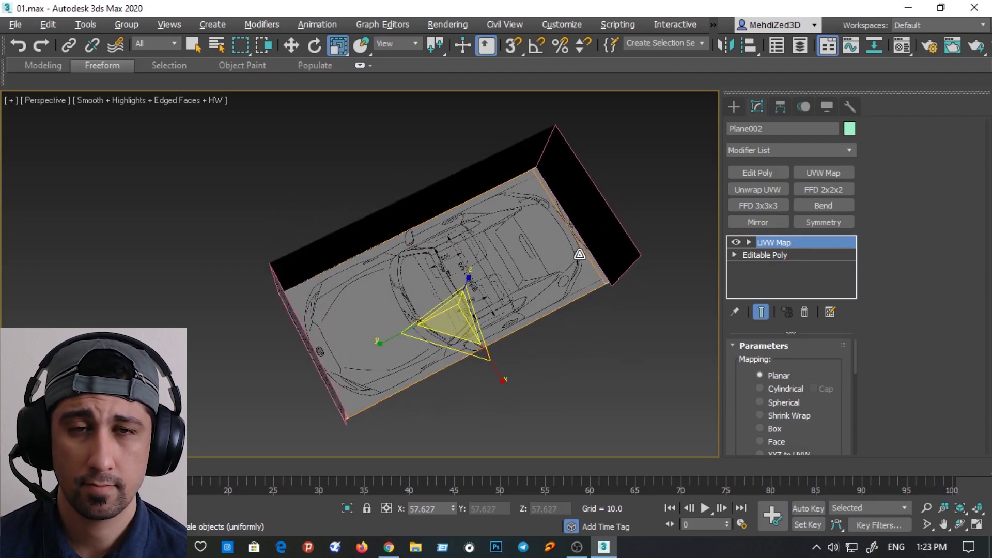
pyautogui.keyDown('alt'); pyautogui.moveTo(528, 341); pyautogui.dragTo(526, 343, button='middle'); pyautogui.keyUp('alt')
pyautogui.moveTo(486, 249)
pyautogui.keyDown('alt'); pyautogui.mouseDown(button='middle')
pyautogui.moveTo(563, 254)
pyautogui.moveTo(556, 272)
pyautogui.moveTo(426, 274)
pyautogui.mouseUp(button='middle'); pyautogui.keyUp('alt')
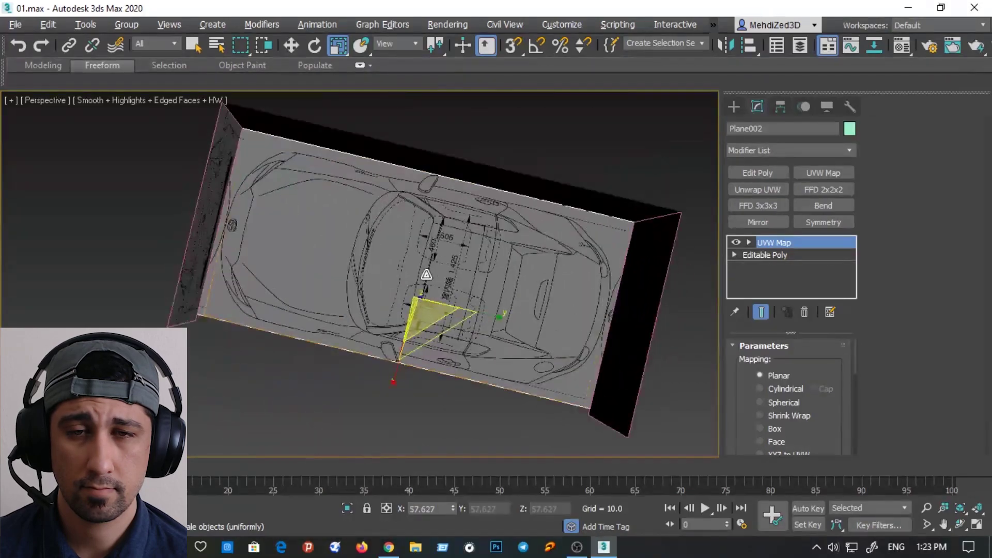
pyautogui.moveTo(321, 222)
pyautogui.keyDown('alt'); pyautogui.mouseDown(button='middle')
pyautogui.moveTo(376, 252)
pyautogui.moveTo(377, 177)
pyautogui.mouseUp(button='middle'); pyautogui.keyUp('alt')
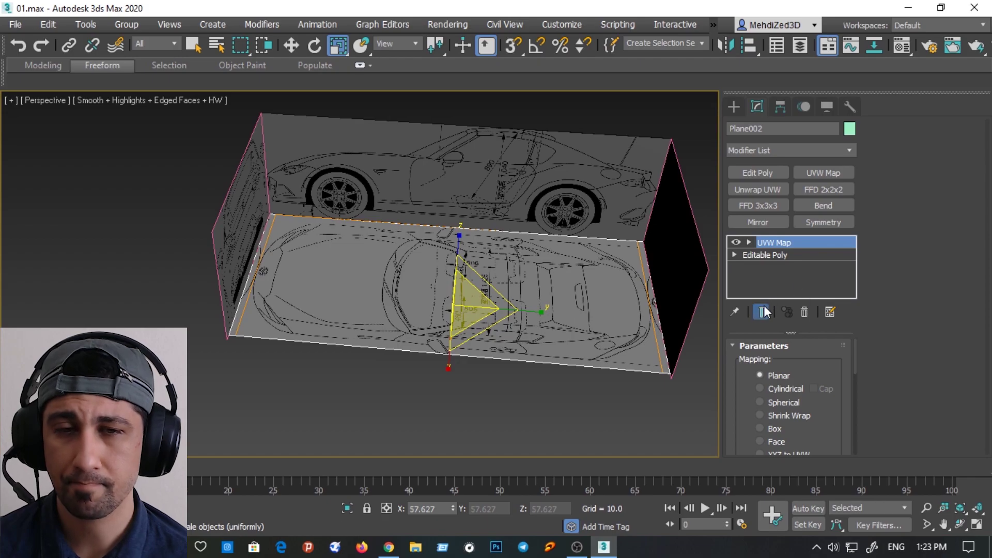
pyautogui.click(774, 268)
pyautogui.click(777, 255)
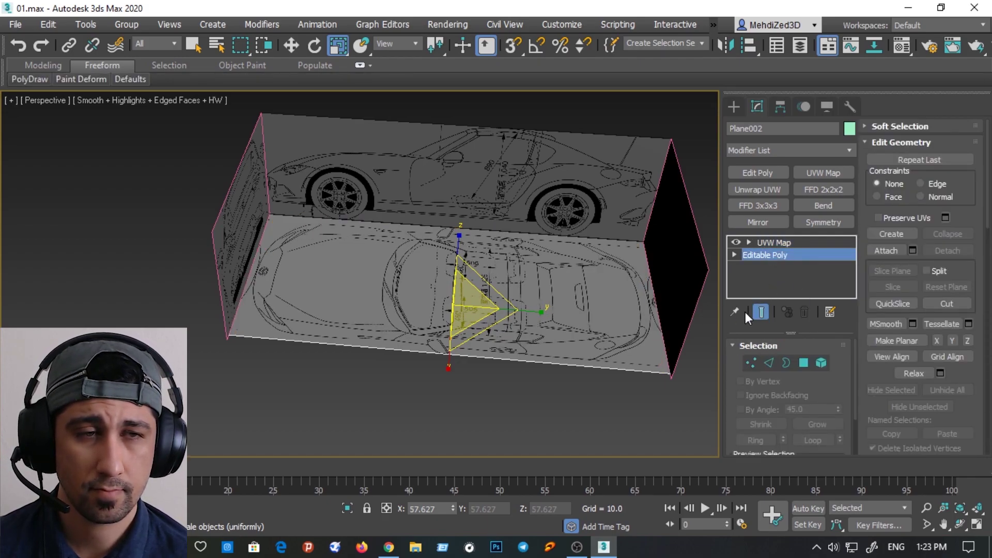
pyautogui.click(751, 363)
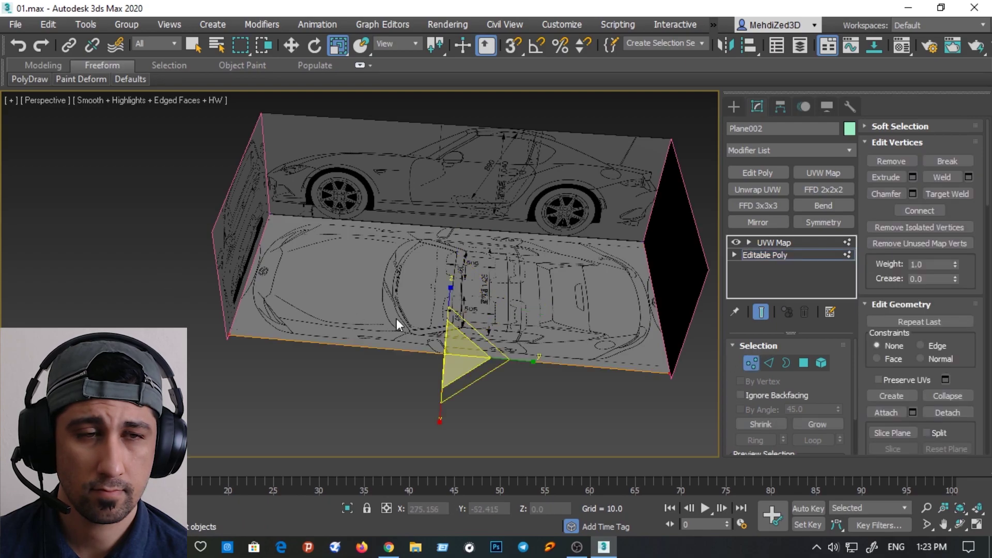
pyautogui.click(755, 253)
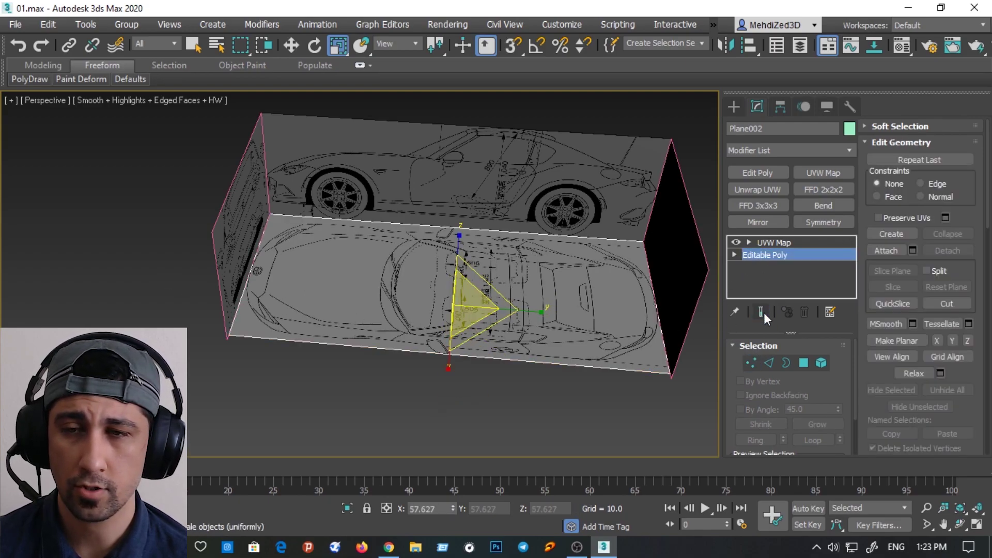
# Enter vertex mode with Show End Result on and select the left-end vertices
pyautogui.click(752, 362)
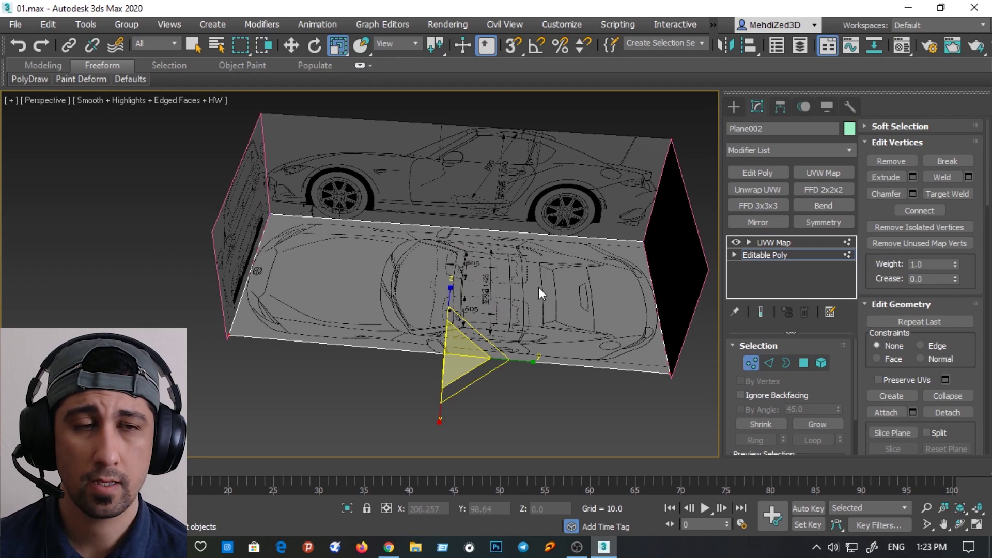
pyautogui.click(743, 252)
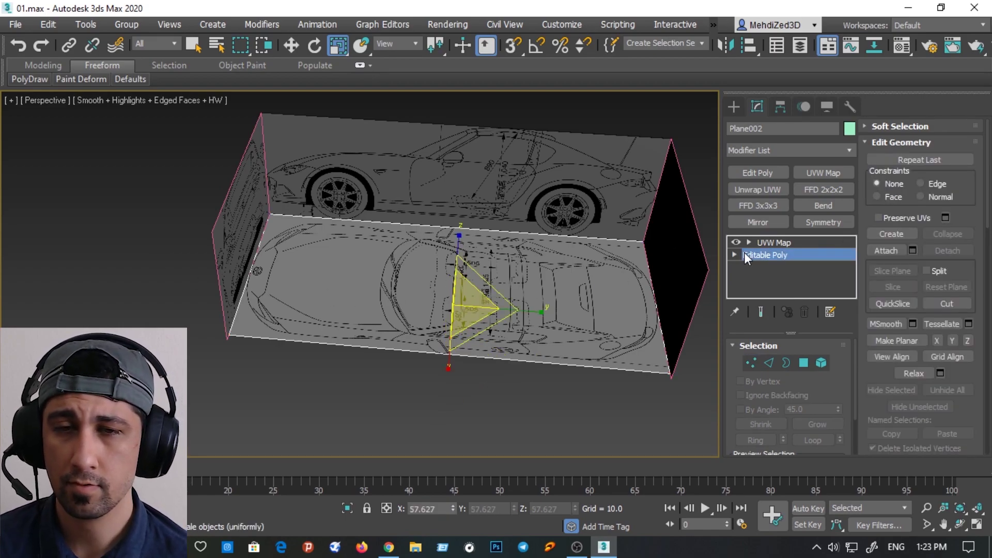
pyautogui.click(758, 317)
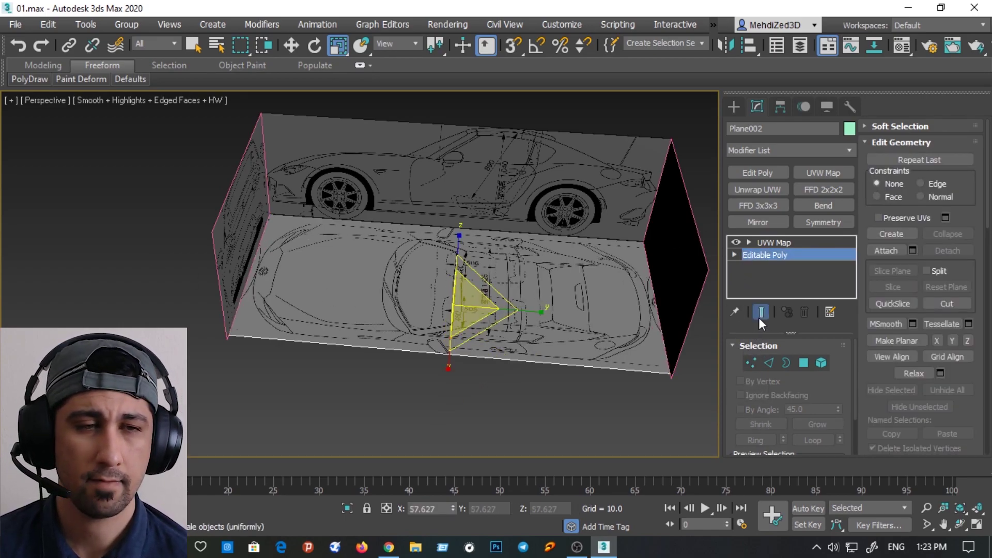
pyautogui.click(748, 367)
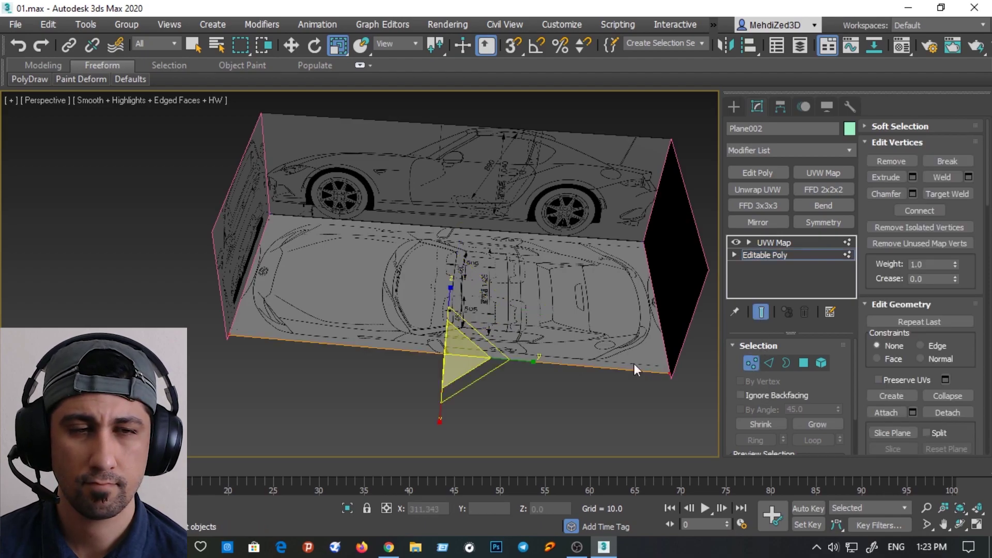
pyautogui.moveTo(195, 358); pyautogui.dragTo(196, 358)
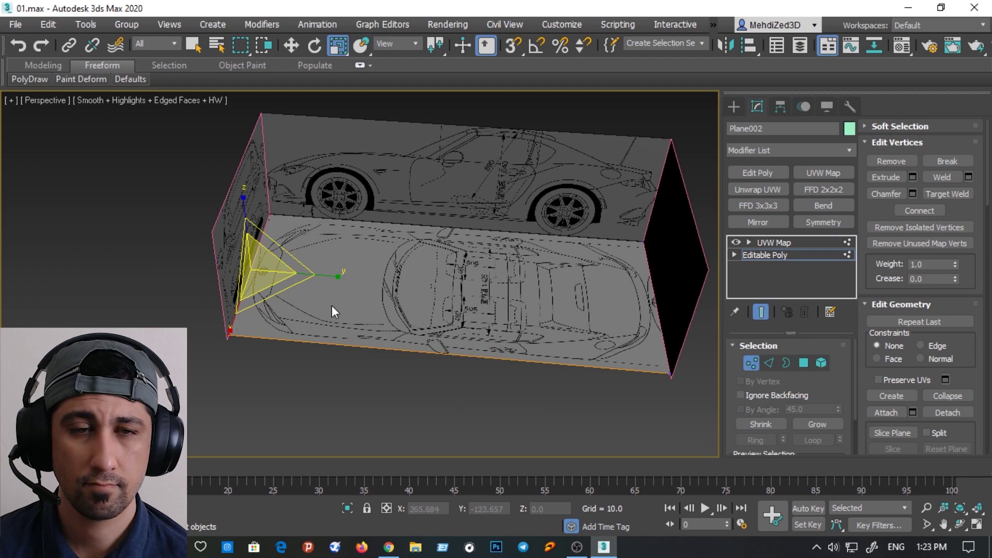
pyautogui.scroll(4, 326, 289)
# Move the left-end vertices along Y until flush with the end plane
pyautogui.click(299, 46)
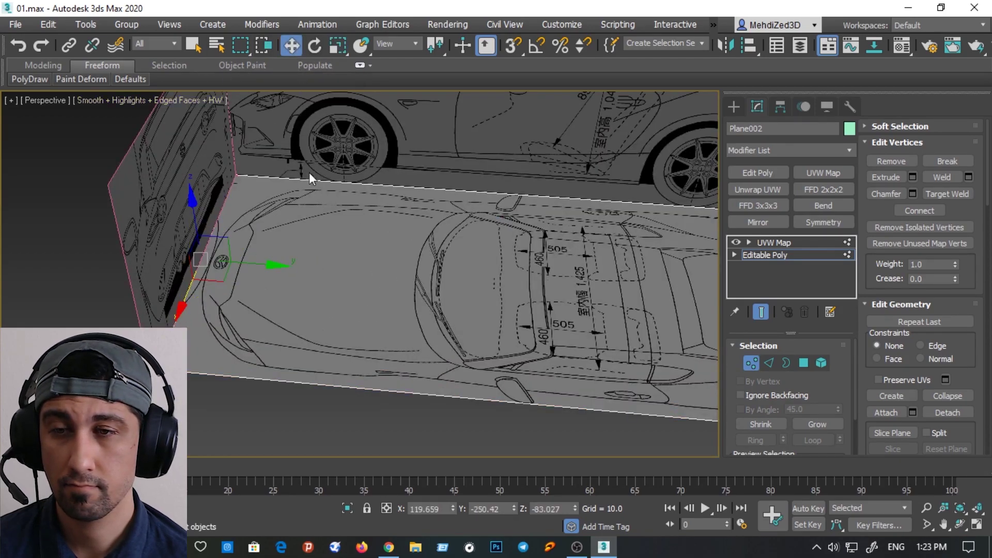
pyautogui.moveTo(267, 264); pyautogui.dragTo(279, 267)
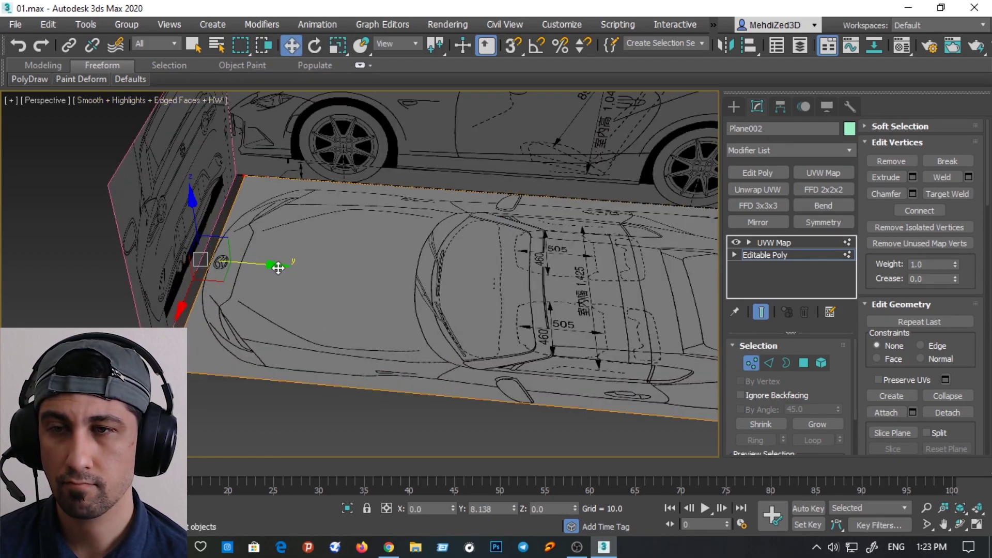
pyautogui.scroll(2, 278, 266)
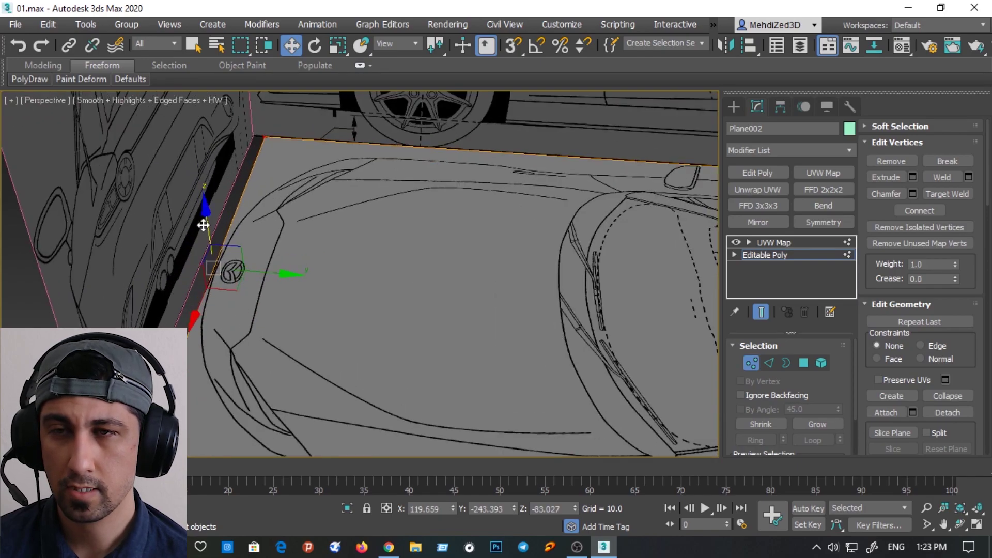
pyautogui.scroll(2, 279, 267)
pyautogui.scroll(2, 259, 269)
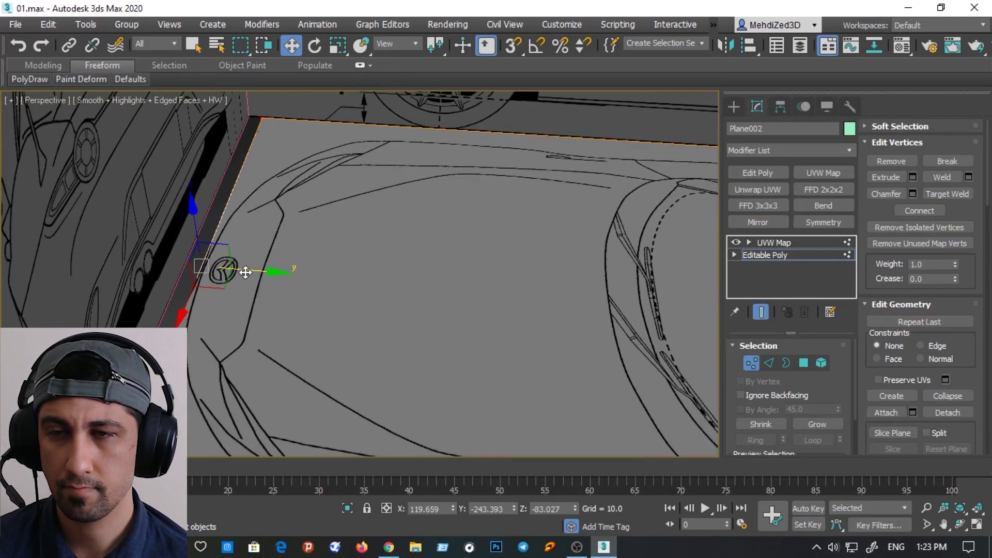
pyautogui.moveTo(243, 272); pyautogui.dragTo(249, 274)
pyautogui.scroll(-3, 401, 299)
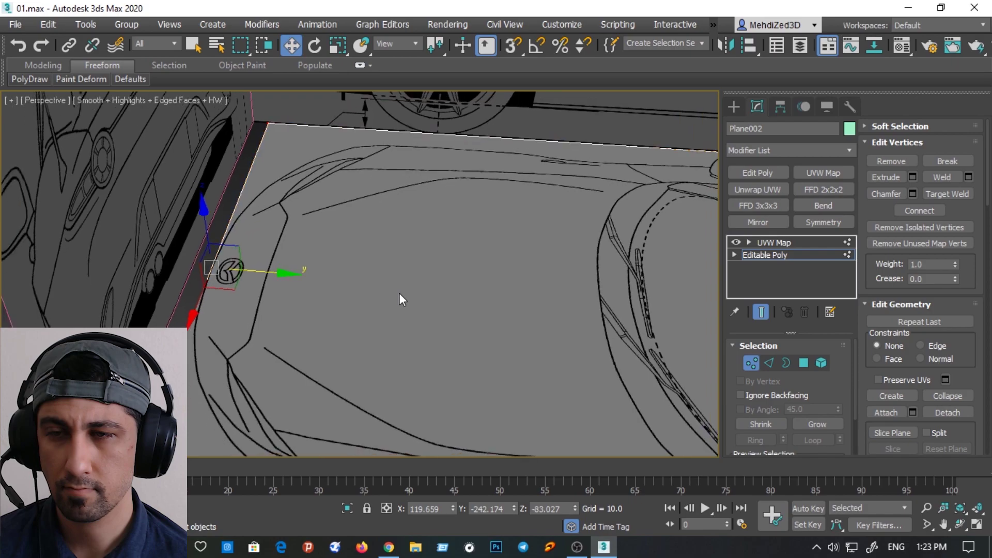
pyautogui.scroll(-3, 410, 284)
pyautogui.scroll(-3, 420, 284)
# Select the right-end vertices and move them along Y to meet the other end plane
pyautogui.moveTo(420, 284); pyautogui.dragTo(138, 257, button='middle')
pyautogui.scroll(3, 517, 241)
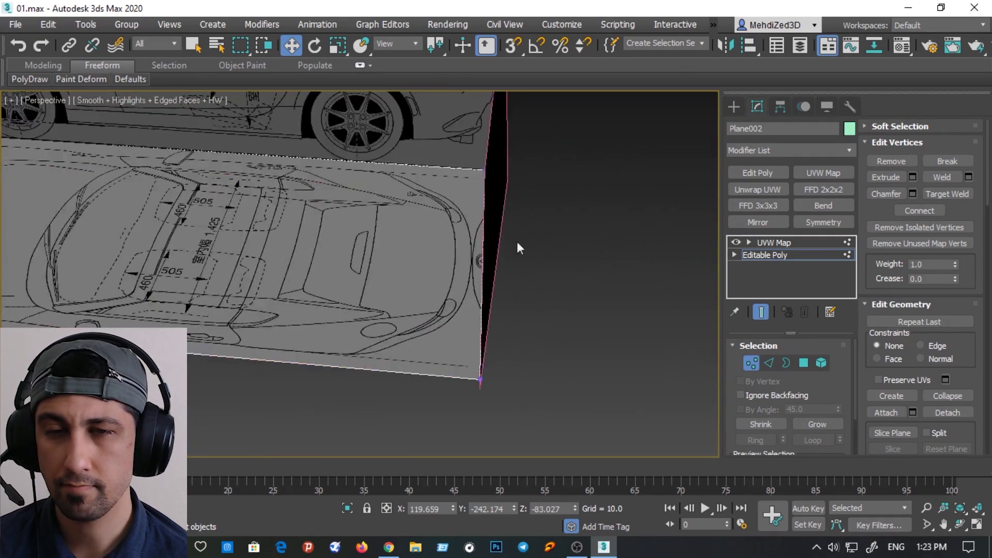
pyautogui.moveTo(575, 163); pyautogui.dragTo(426, 411)
pyautogui.scroll(1, 494, 262)
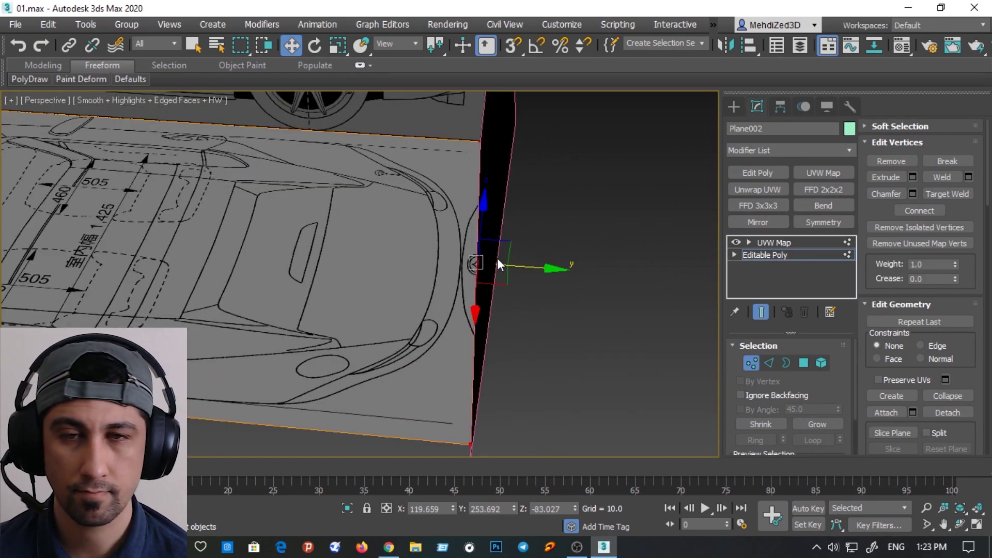
pyautogui.moveTo(527, 264); pyautogui.dragTo(468, 266)
pyautogui.scroll(-3, 456, 266)
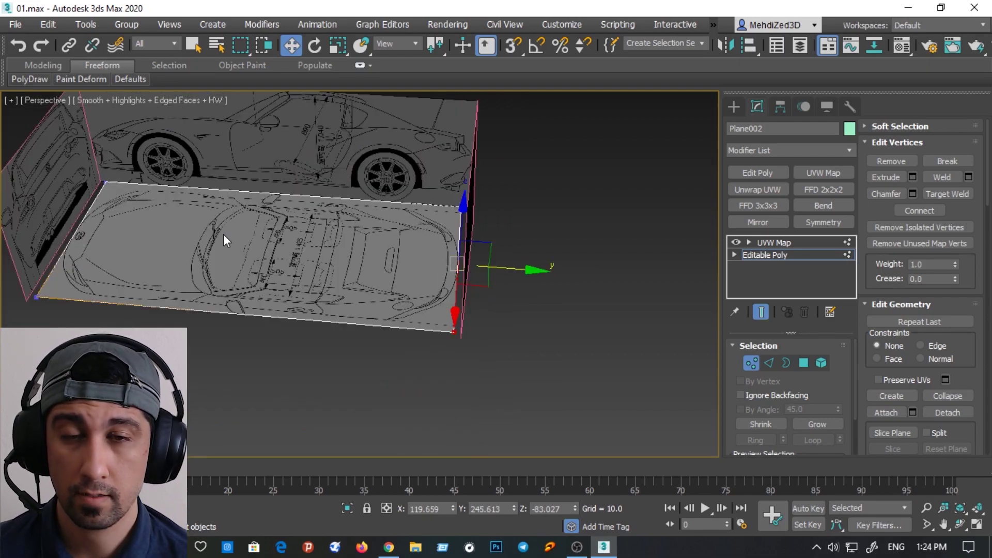
pyautogui.moveTo(223, 234)
pyautogui.keyDown('alt'); pyautogui.mouseDown(button='middle')
pyautogui.moveTo(380, 262)
pyautogui.moveTo(398, 223)
pyautogui.moveTo(368, 229)
pyautogui.moveTo(356, 253)
pyautogui.moveTo(303, 242)
pyautogui.mouseUp(button='middle'); pyautogui.keyUp('alt')
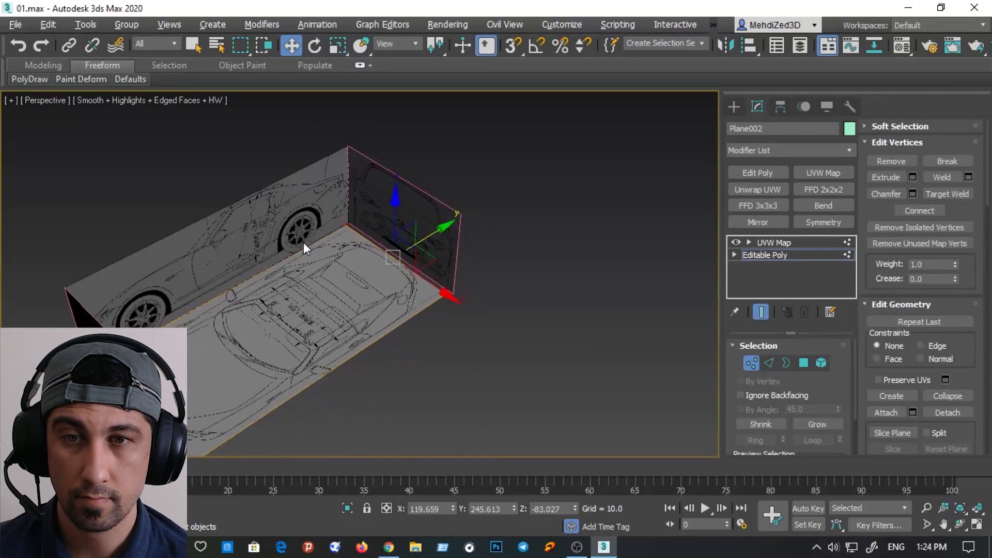
pyautogui.scroll(3, 360, 203)
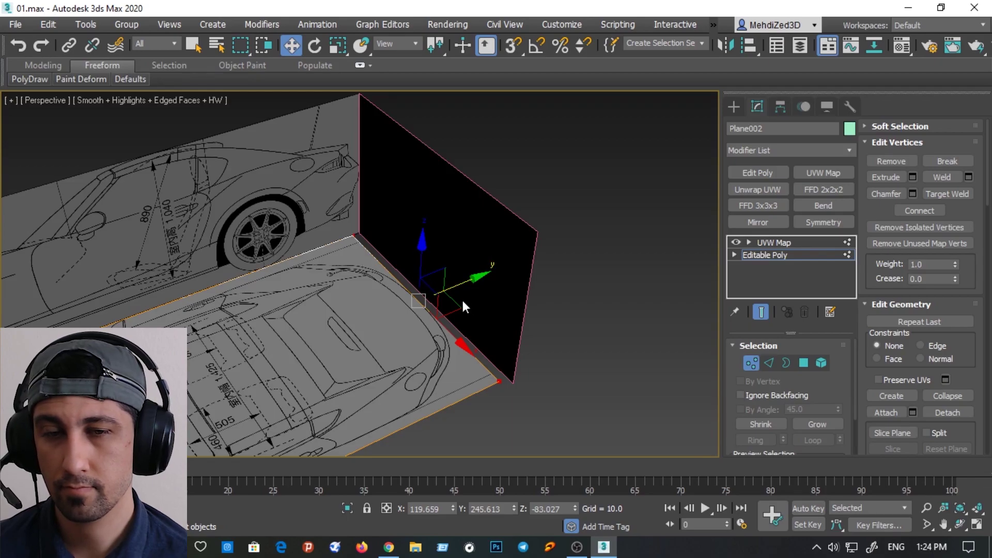
# Collapse Plane002's UVW Map into its Editable Poly and box-select the black plane's corner vertex
pyautogui.rightClick(782, 243)
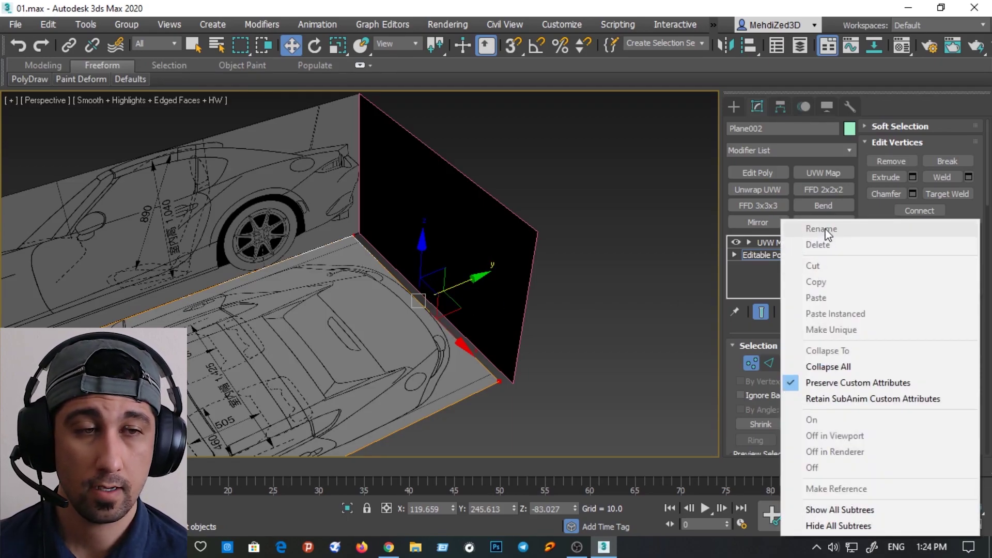
pyautogui.click(837, 368)
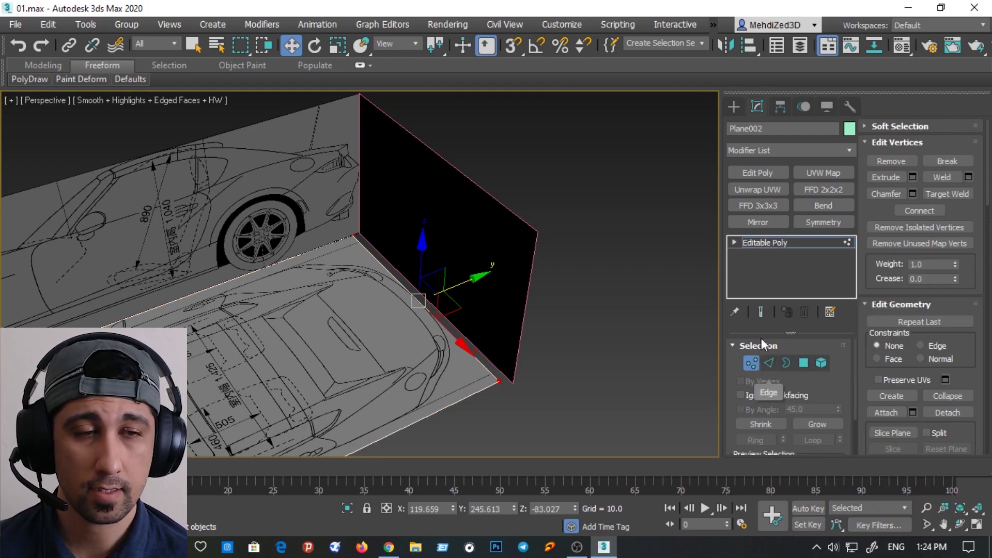
pyautogui.moveTo(405, 304)
pyautogui.keyDown('alt'); pyautogui.mouseDown(button='middle')
pyautogui.moveTo(383, 319)
pyautogui.moveTo(562, 284)
pyautogui.mouseUp(button='middle'); pyautogui.keyUp('alt')
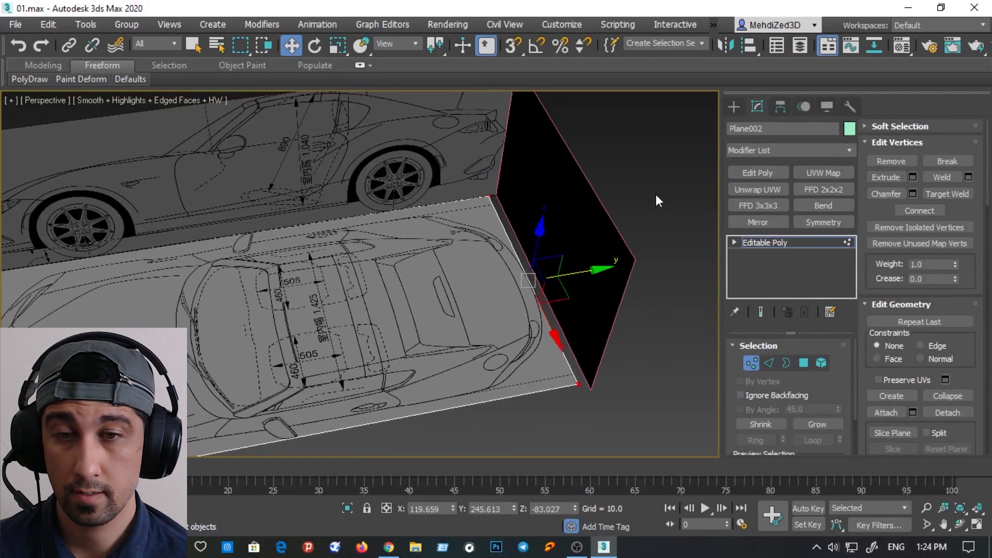
pyautogui.click(659, 163)
pyautogui.moveTo(659, 164); pyautogui.dragTo(389, 463)
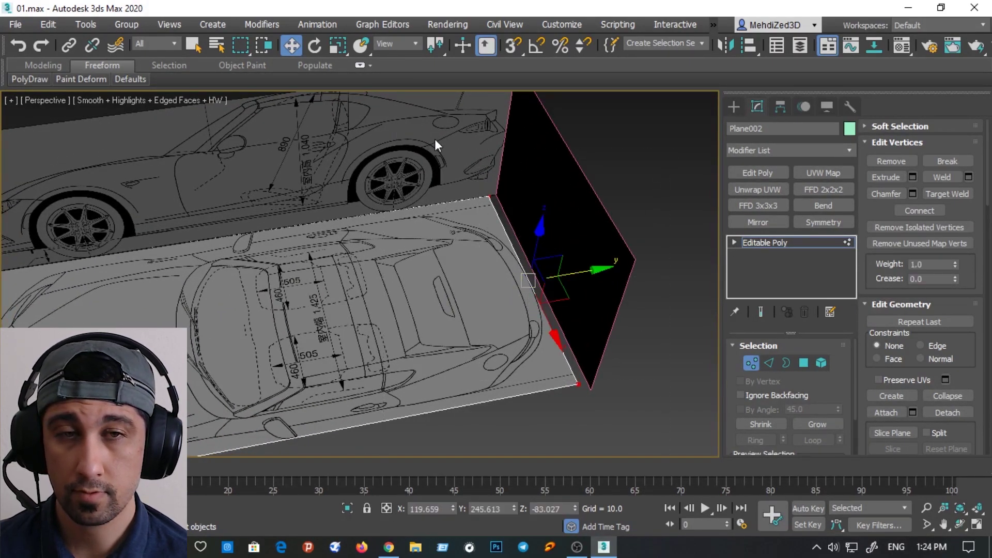
# Turn on 3D snap and snap the plane's corner vertices onto the neighbouring corners
pyautogui.click(514, 50)
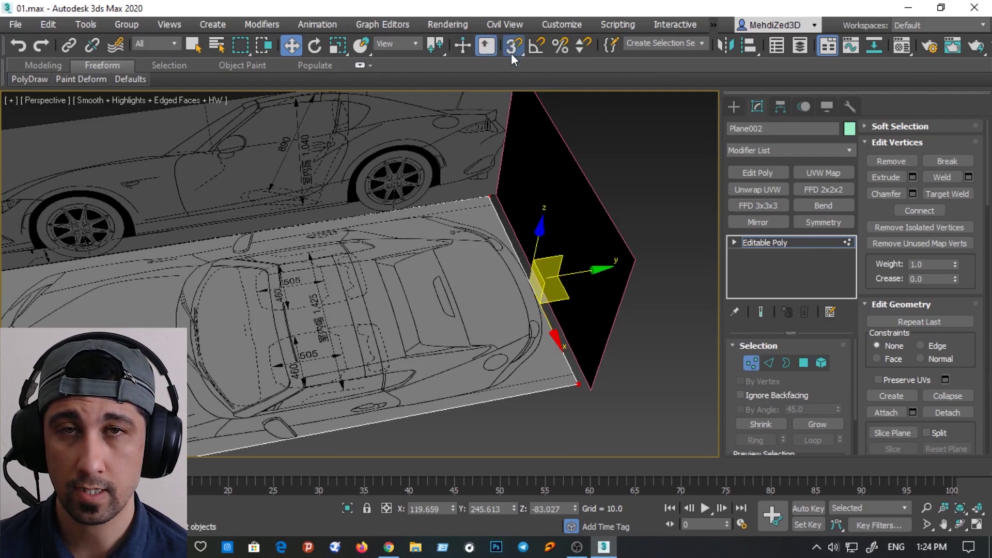
pyautogui.moveTo(489, 197); pyautogui.dragTo(499, 358)
pyautogui.scroll(-3, 430, 351)
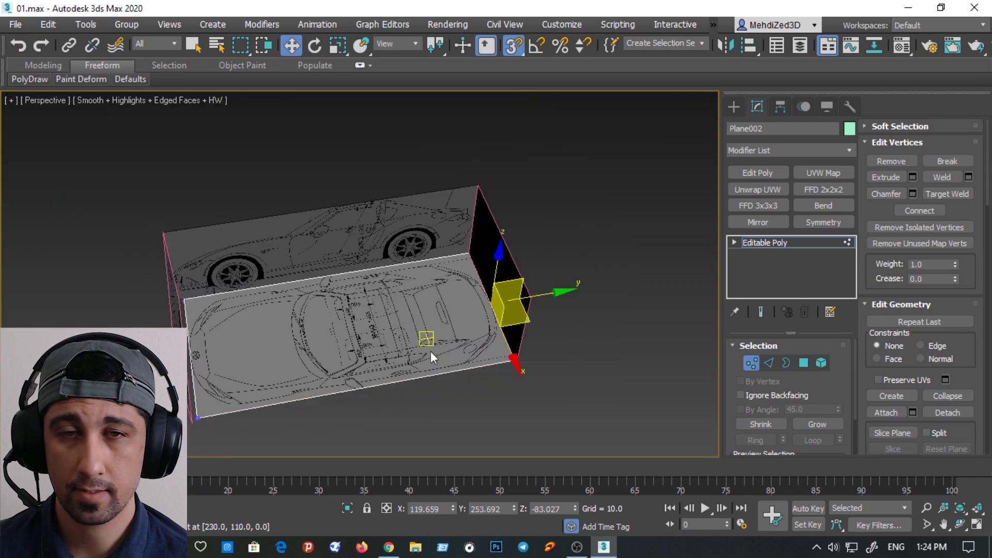
pyautogui.click(391, 403)
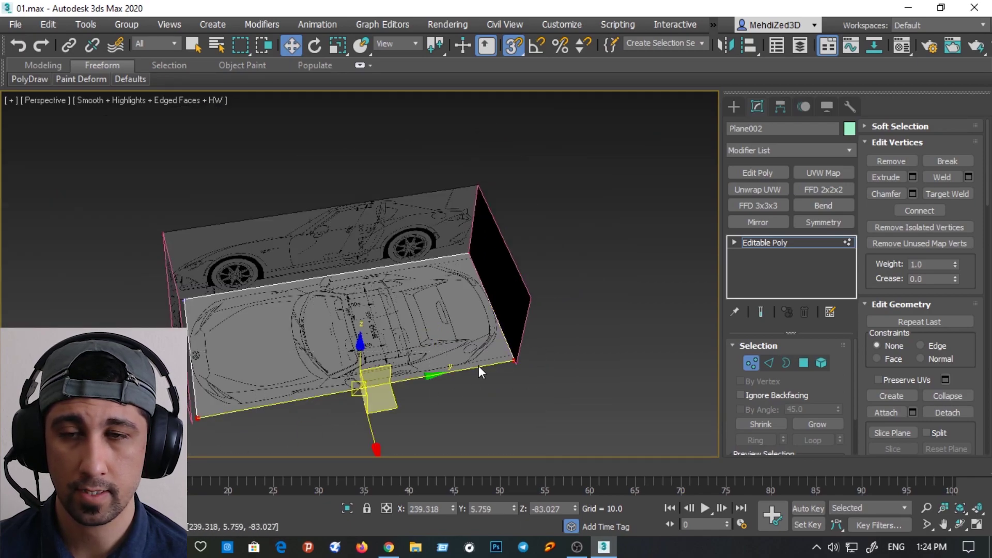
pyautogui.scroll(5, 491, 362)
pyautogui.moveTo(547, 357); pyautogui.dragTo(552, 367)
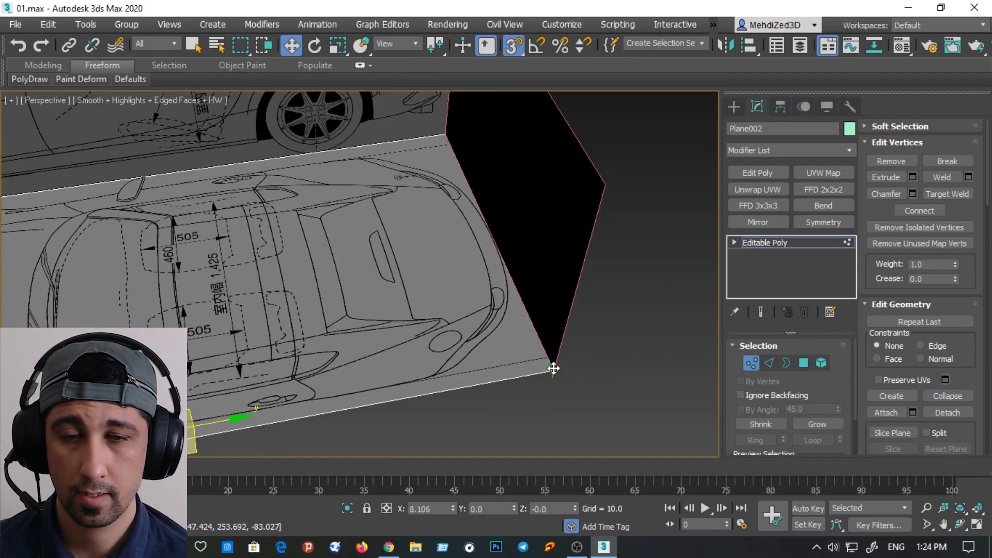
pyautogui.scroll(-3, 400, 320)
pyautogui.scroll(-2, 130, 297)
pyautogui.scroll(-1, 253, 213)
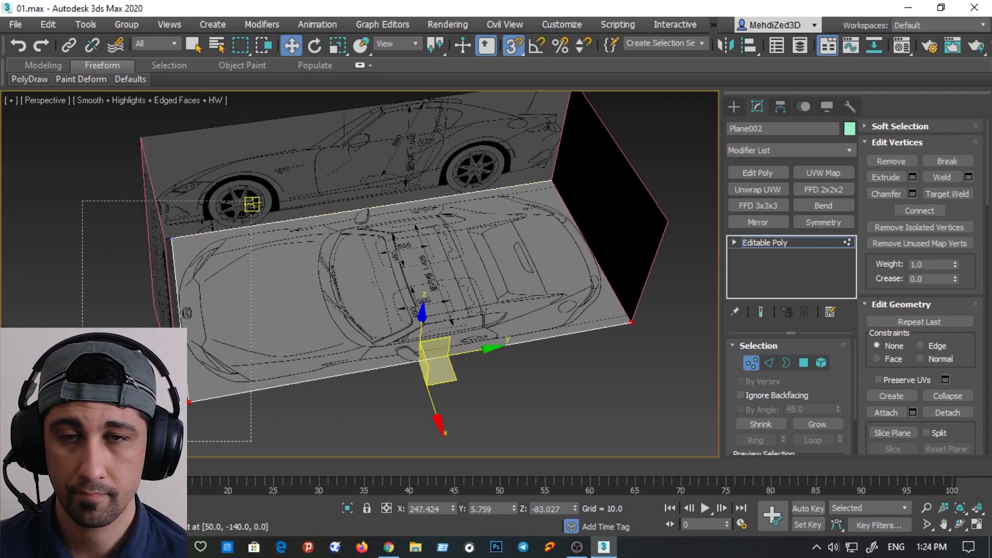
# Select the left-edge vertex and frame it, checking the box from a low angle
pyautogui.click(175, 300)
pyautogui.scroll(3, 155, 217)
pyautogui.scroll(-1, 176, 189)
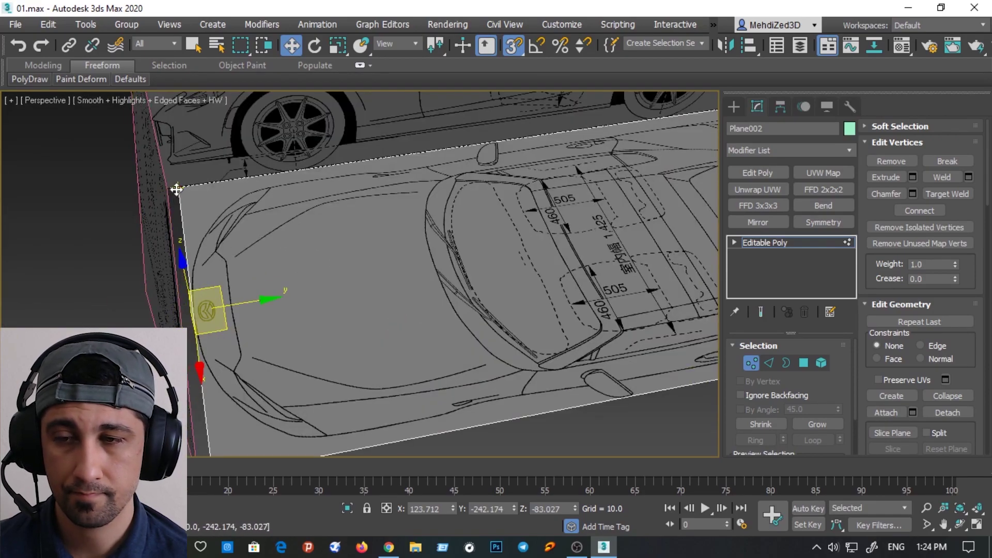
pyautogui.scroll(-1, 168, 188)
pyautogui.scroll(-1, 178, 217)
pyautogui.scroll(-3, 207, 232)
pyautogui.keyDown('alt'); pyautogui.moveTo(226, 243); pyautogui.dragTo(403, 273, button='middle'); pyautogui.keyUp('alt')
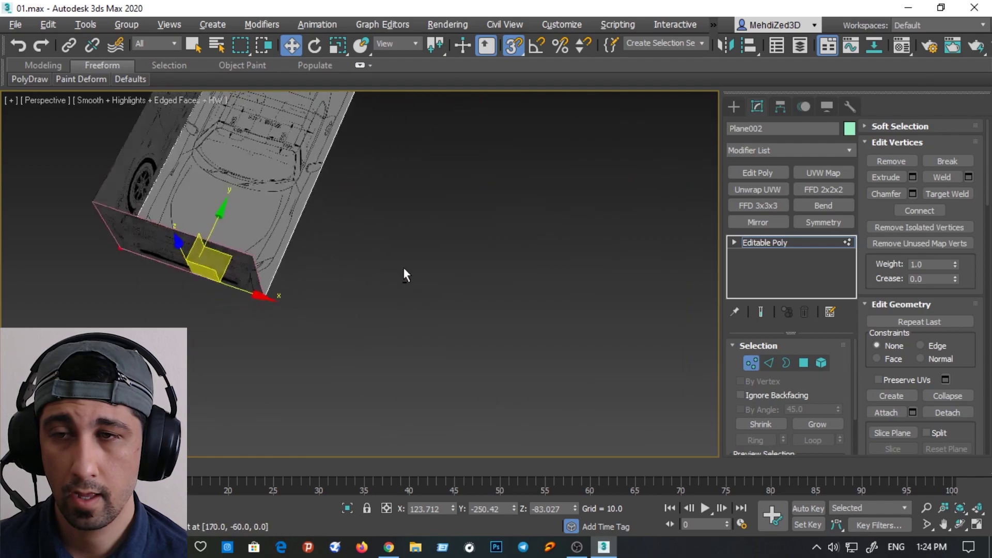
pyautogui.moveTo(304, 197)
pyautogui.keyDown('alt'); pyautogui.mouseDown(button='middle')
pyautogui.moveTo(351, 381)
pyautogui.moveTo(215, 303)
pyautogui.moveTo(281, 270)
pyautogui.moveTo(298, 299)
pyautogui.moveTo(313, 292)
pyautogui.mouseUp(button='middle'); pyautogui.keyUp('alt')
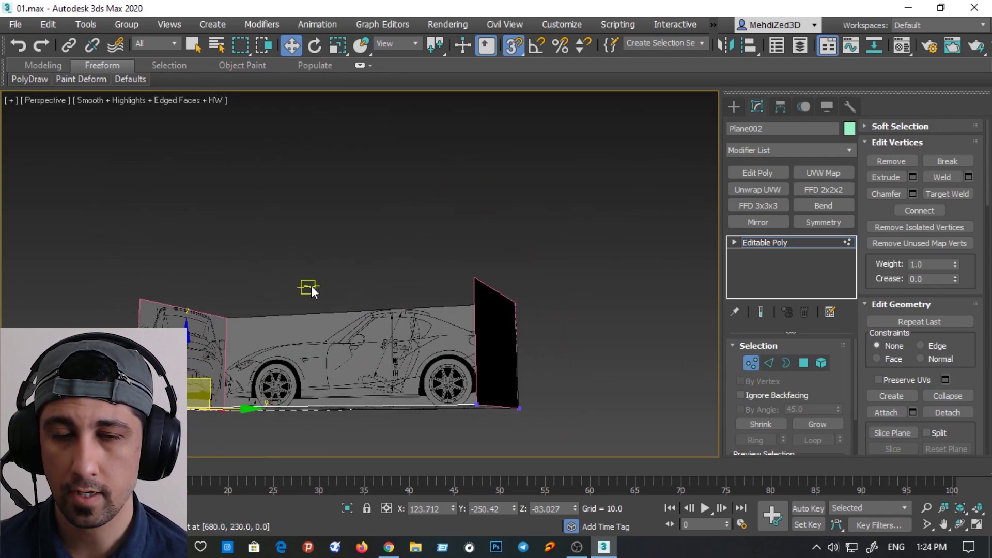
pyautogui.press('z')
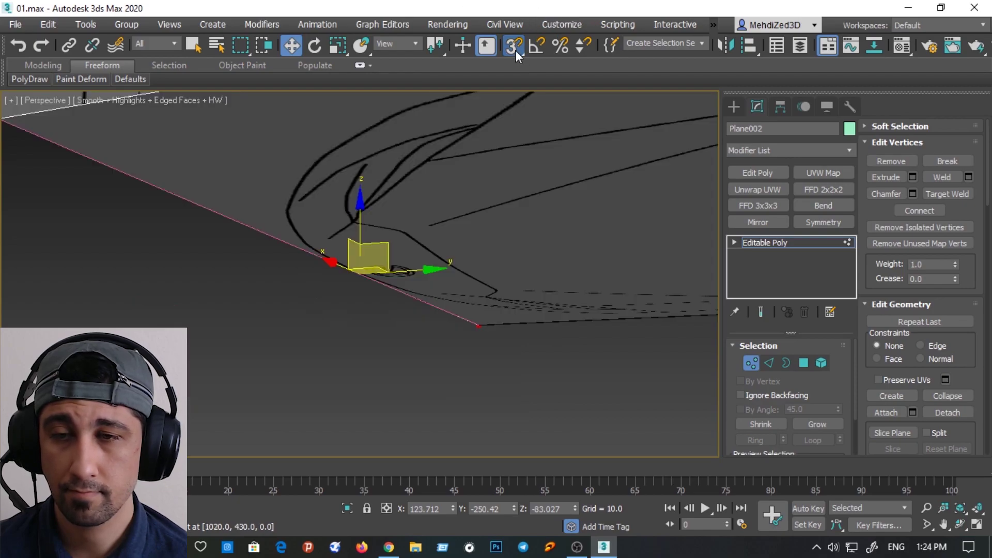
pyautogui.scroll(-3, 429, 233)
pyautogui.scroll(-3, 429, 233)
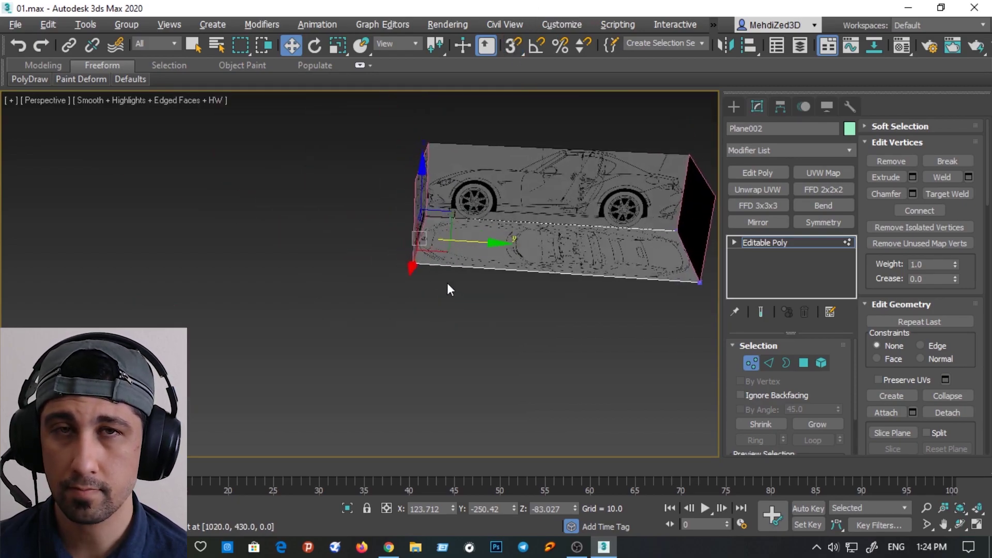
pyautogui.moveTo(448, 289); pyautogui.dragTo(383, 295, button='middle')
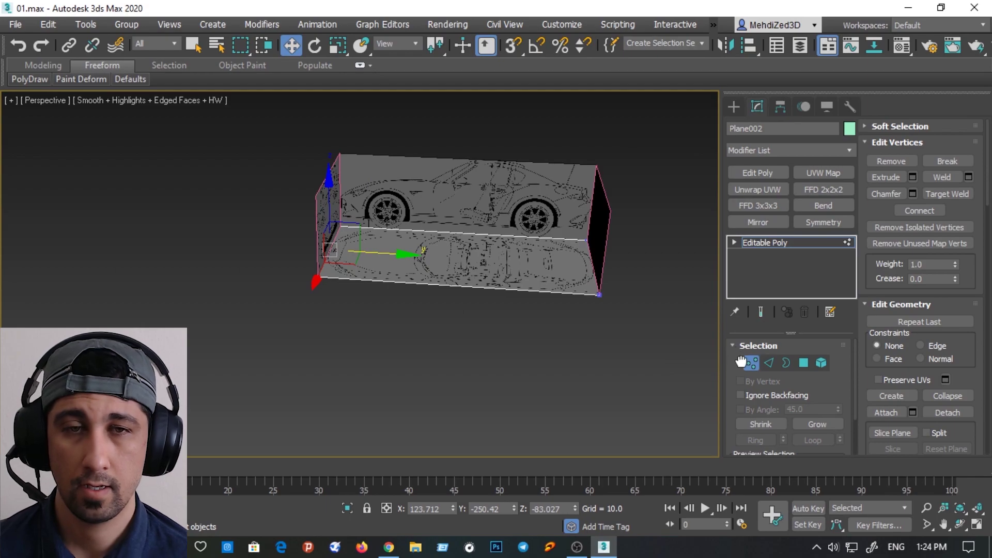
# Exit vertex mode and select all four blueprint planes
pyautogui.press('1')
pyautogui.keyDown('alt'); pyautogui.moveTo(538, 324); pyautogui.dragTo(563, 332, button='middle'); pyautogui.keyUp('alt')
pyautogui.scroll(3, 559, 325)
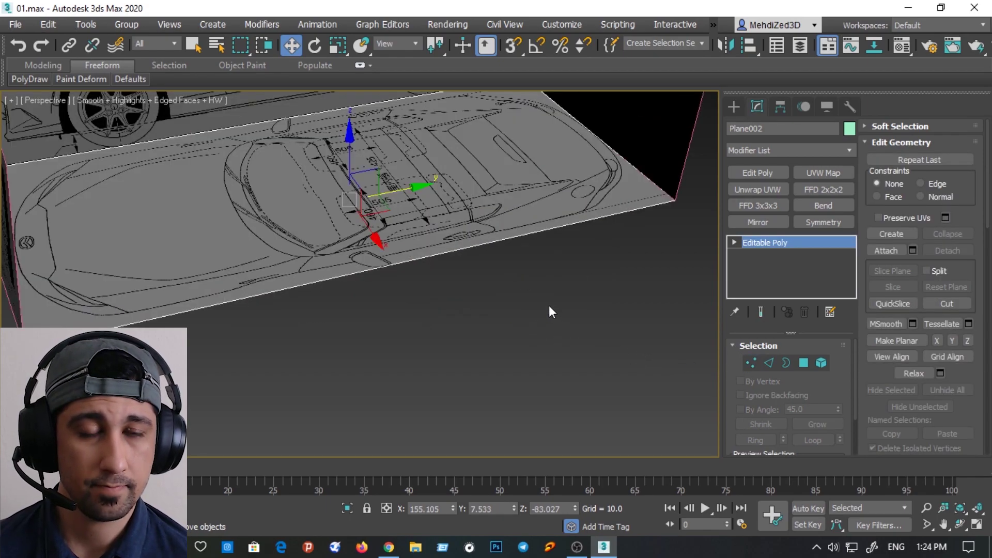
pyautogui.scroll(-3, 516, 300)
pyautogui.hotkey('ctrl', 'a')
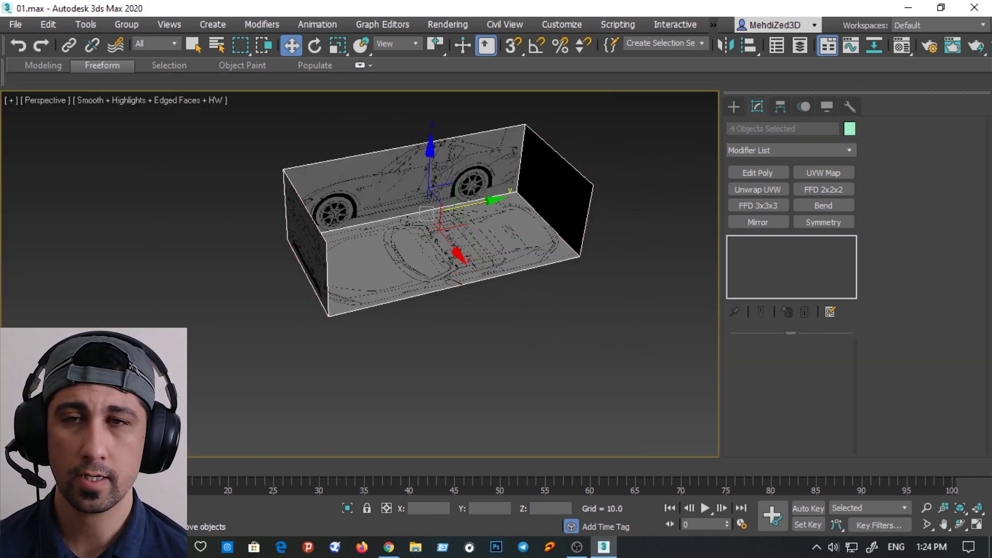
pyautogui.scroll(3, 527, 137)
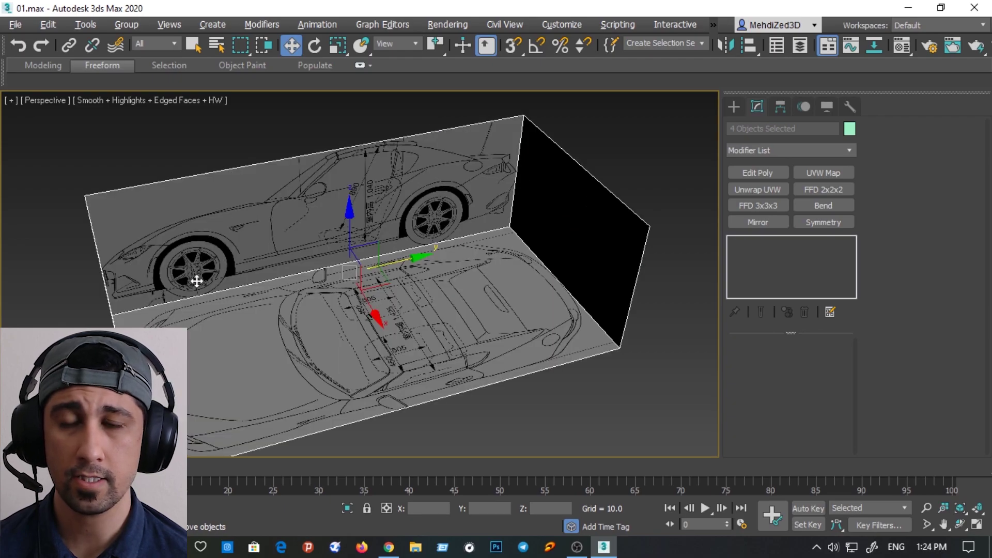
pyautogui.moveTo(217, 249)
pyautogui.keyDown('alt'); pyautogui.mouseDown(button='middle')
pyautogui.moveTo(102, 249)
pyautogui.moveTo(126, 293)
pyautogui.moveTo(179, 284)
pyautogui.moveTo(195, 255)
pyautogui.moveTo(305, 256)
pyautogui.moveTo(324, 290)
pyautogui.moveTo(307, 294)
pyautogui.moveTo(308, 248)
pyautogui.moveTo(261, 232)
pyautogui.moveTo(111, 231)
pyautogui.moveTo(94, 269)
pyautogui.moveTo(161, 253)
pyautogui.moveTo(188, 231)
pyautogui.mouseUp(button='middle'); pyautogui.keyUp('alt')
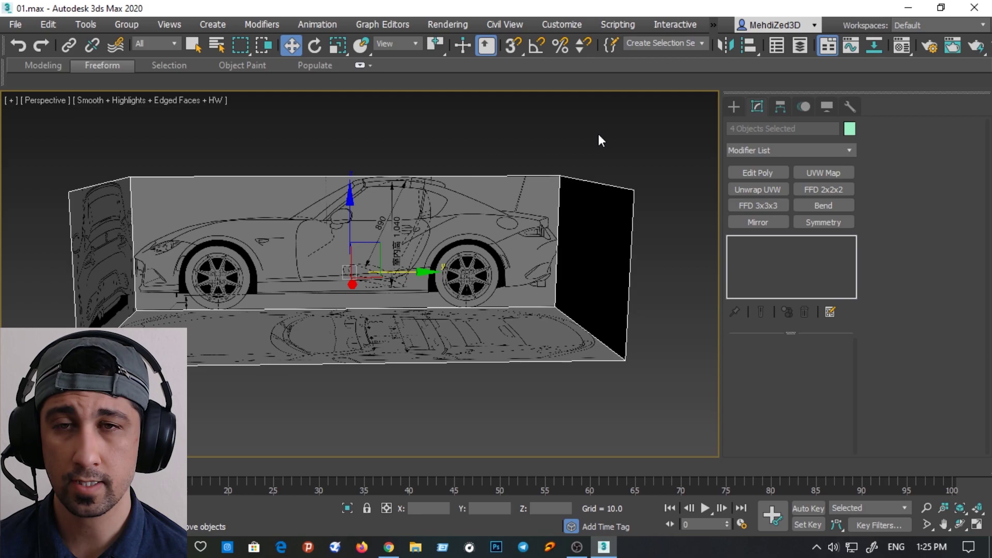
pyautogui.moveTo(687, 140); pyautogui.dragTo(75, 413)
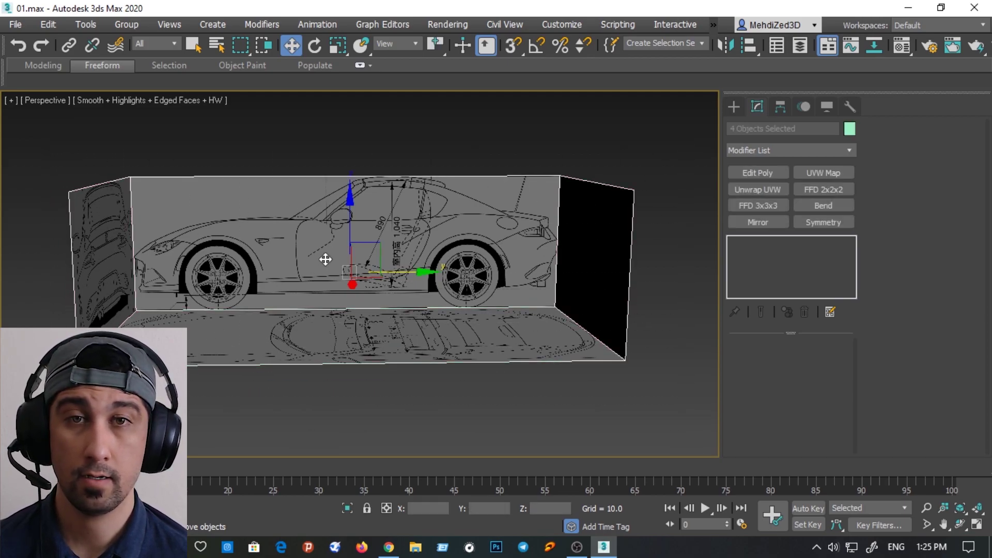
# Enable Freeze and Backface Cull in Object Properties for the four selected planes
pyautogui.rightClick(340, 230)
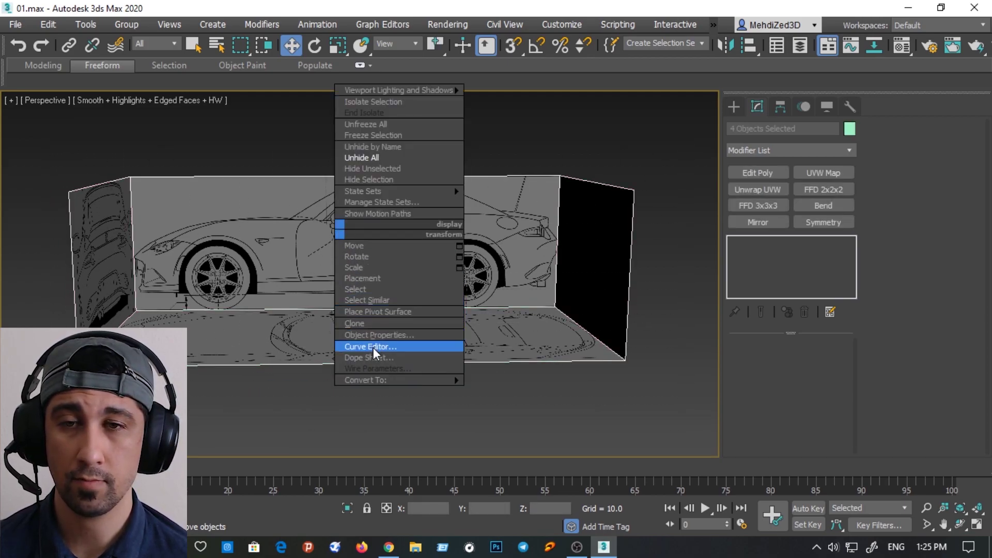
pyautogui.click(382, 335)
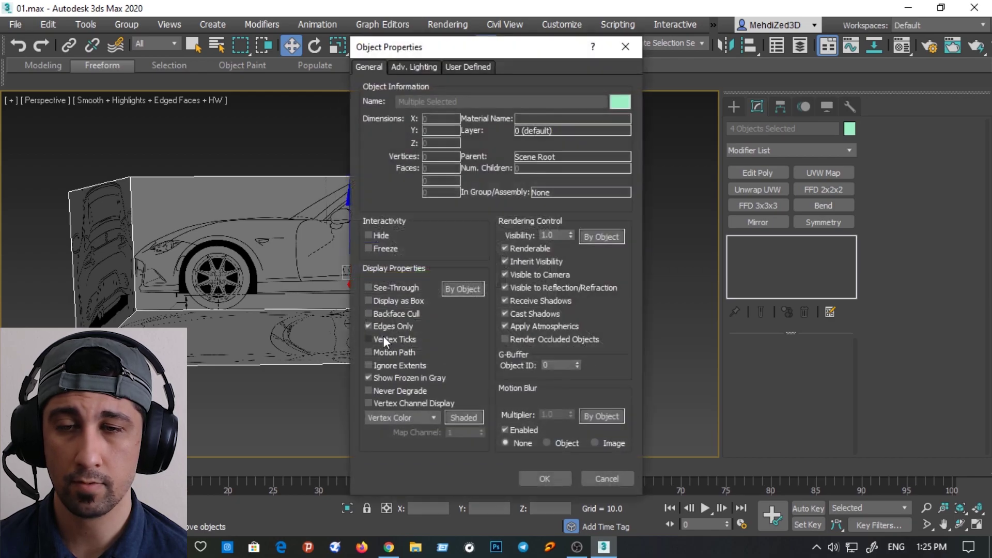
pyautogui.click(370, 249)
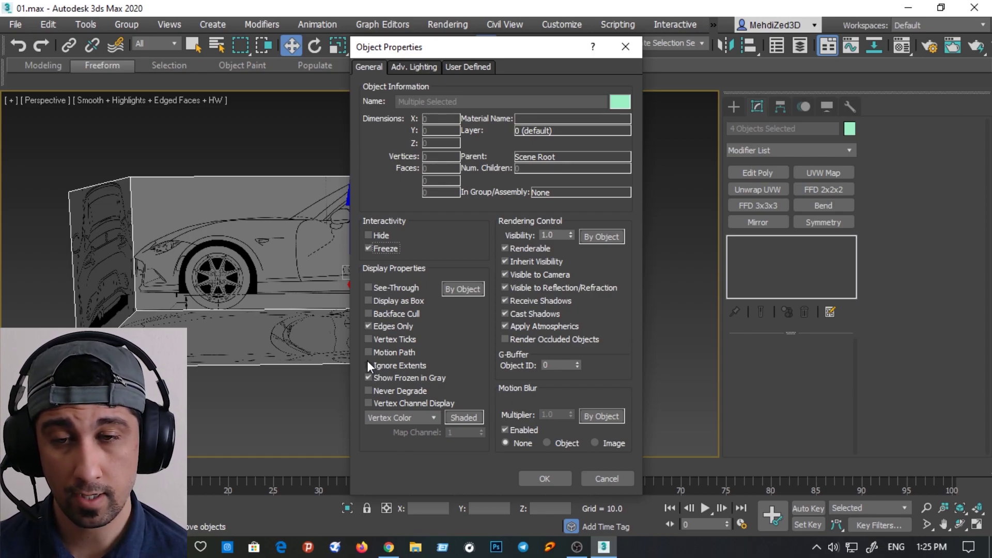
pyautogui.click(369, 315)
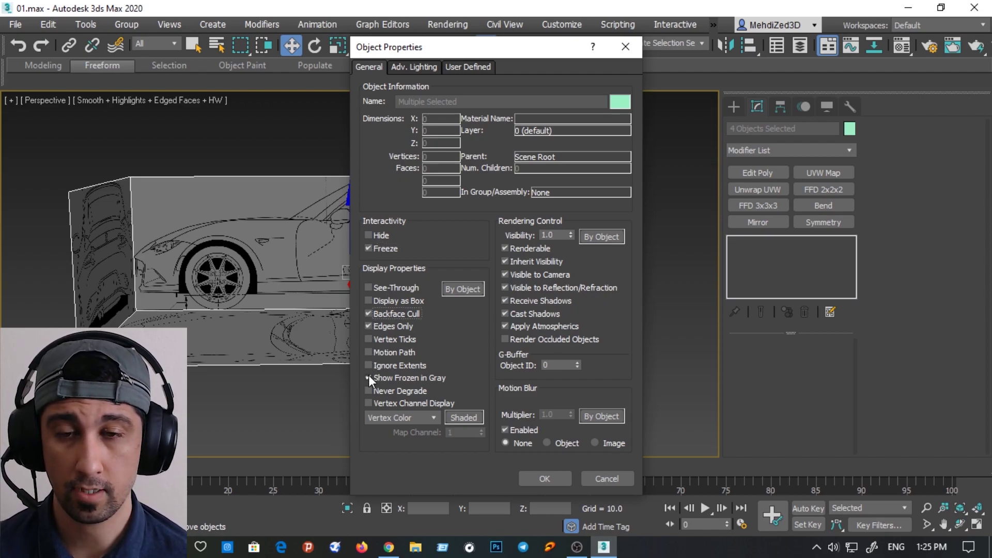
pyautogui.click(554, 476)
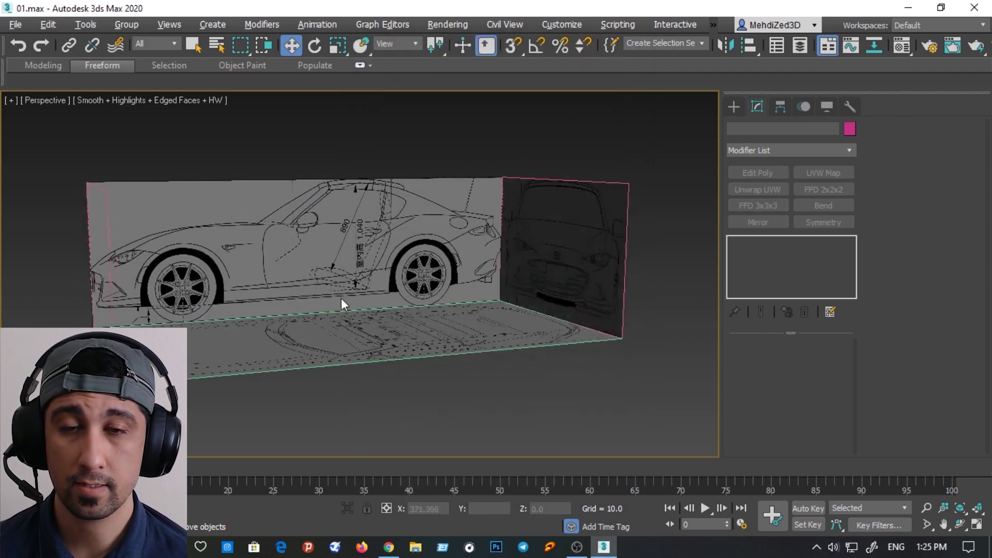
pyautogui.moveTo(341, 299)
pyautogui.keyDown('alt'); pyautogui.mouseDown(button='middle')
pyautogui.moveTo(659, 290)
pyautogui.moveTo(710, 243)
pyautogui.moveTo(775, 250)
pyautogui.moveTo(804, 313)
pyautogui.mouseUp(button='middle'); pyautogui.keyUp('alt')
pyautogui.moveTo(295, 288)
pyautogui.keyDown('alt'); pyautogui.mouseDown(button='middle')
pyautogui.moveTo(461, 279)
pyautogui.moveTo(494, 234)
pyautogui.moveTo(377, 284)
pyautogui.moveTo(332, 280)
pyautogui.moveTo(528, 226)
pyautogui.mouseUp(button='middle'); pyautogui.keyUp('alt')
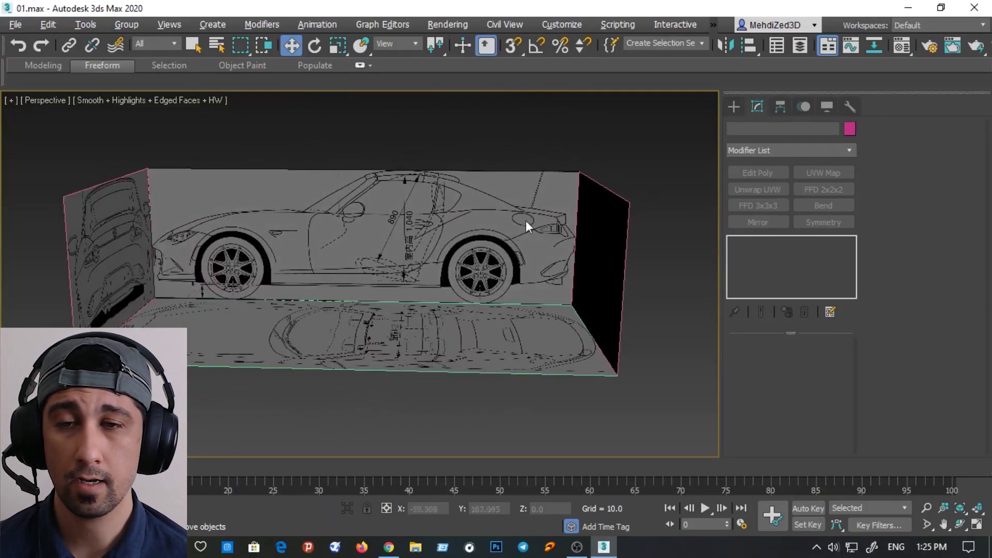
pyautogui.moveTo(668, 132)
pyautogui.mouseDown()
pyautogui.moveTo(445, 247)
pyautogui.moveTo(124, 444)
pyautogui.mouseUp()
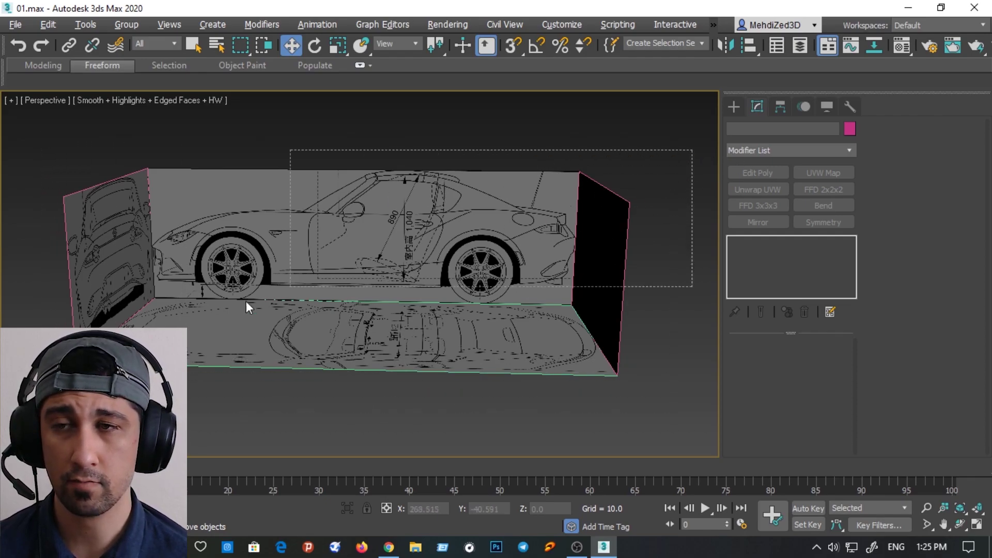
pyautogui.moveTo(692, 150); pyautogui.dragTo(310, 398)
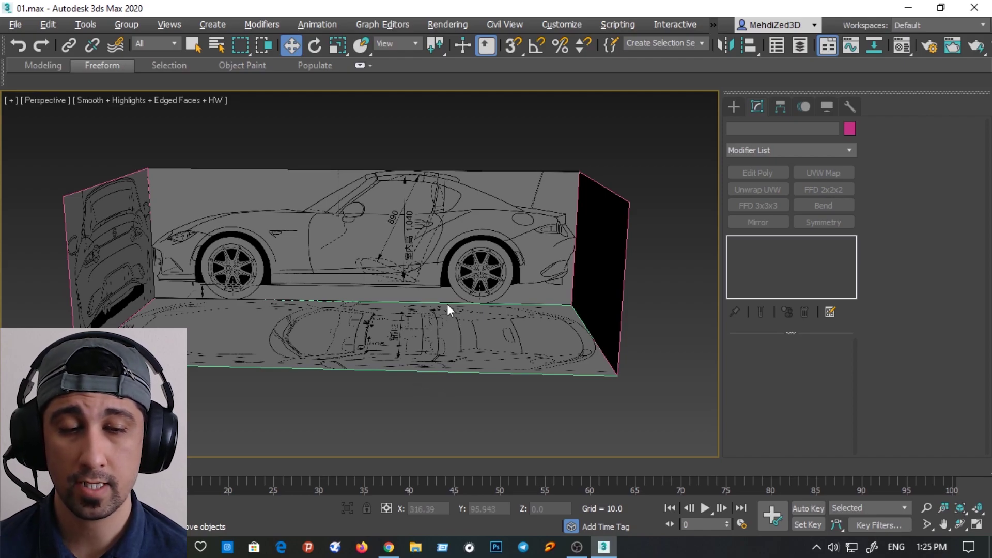
pyautogui.scroll(-3, 447, 304)
pyautogui.keyDown('alt'); pyautogui.moveTo(447, 304); pyautogui.dragTo(513, 303, button='middle'); pyautogui.keyUp('alt')
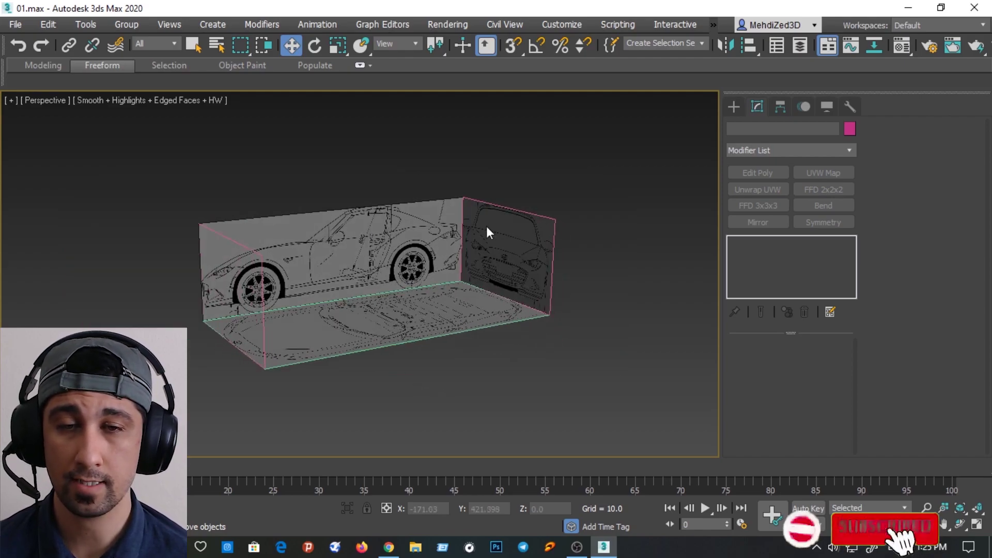